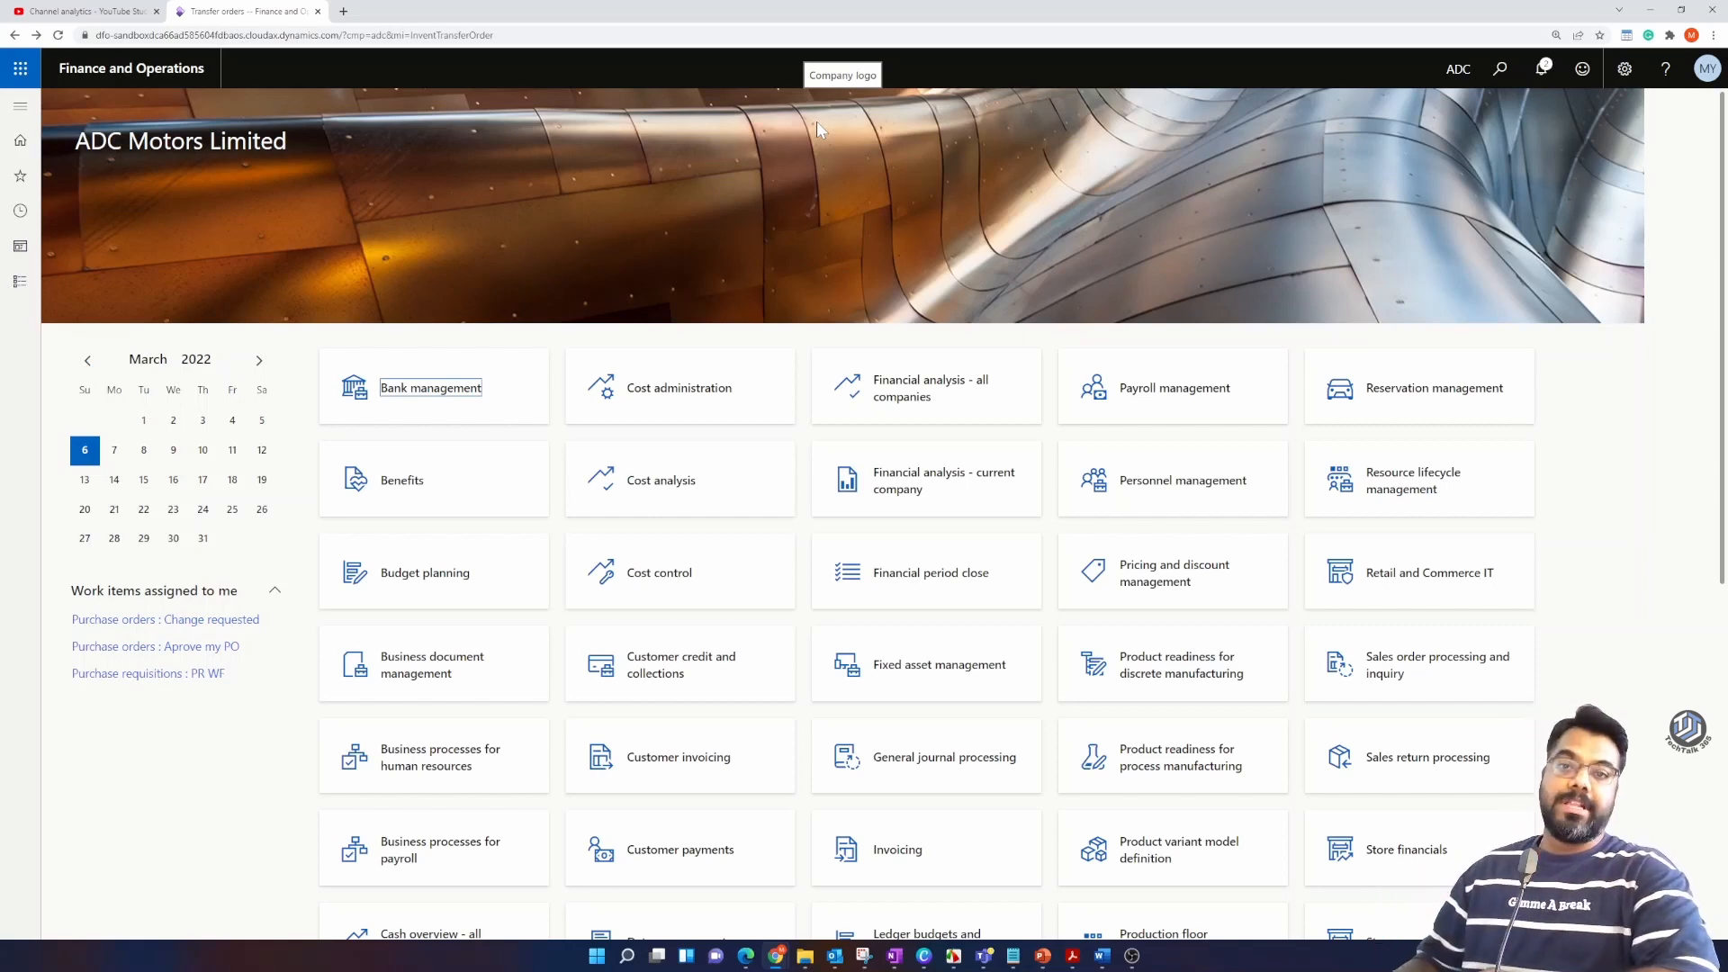
# Step: Open the inbound transfer orders list in Inventory management and create a new transfer order
pyautogui.click(233, 740)
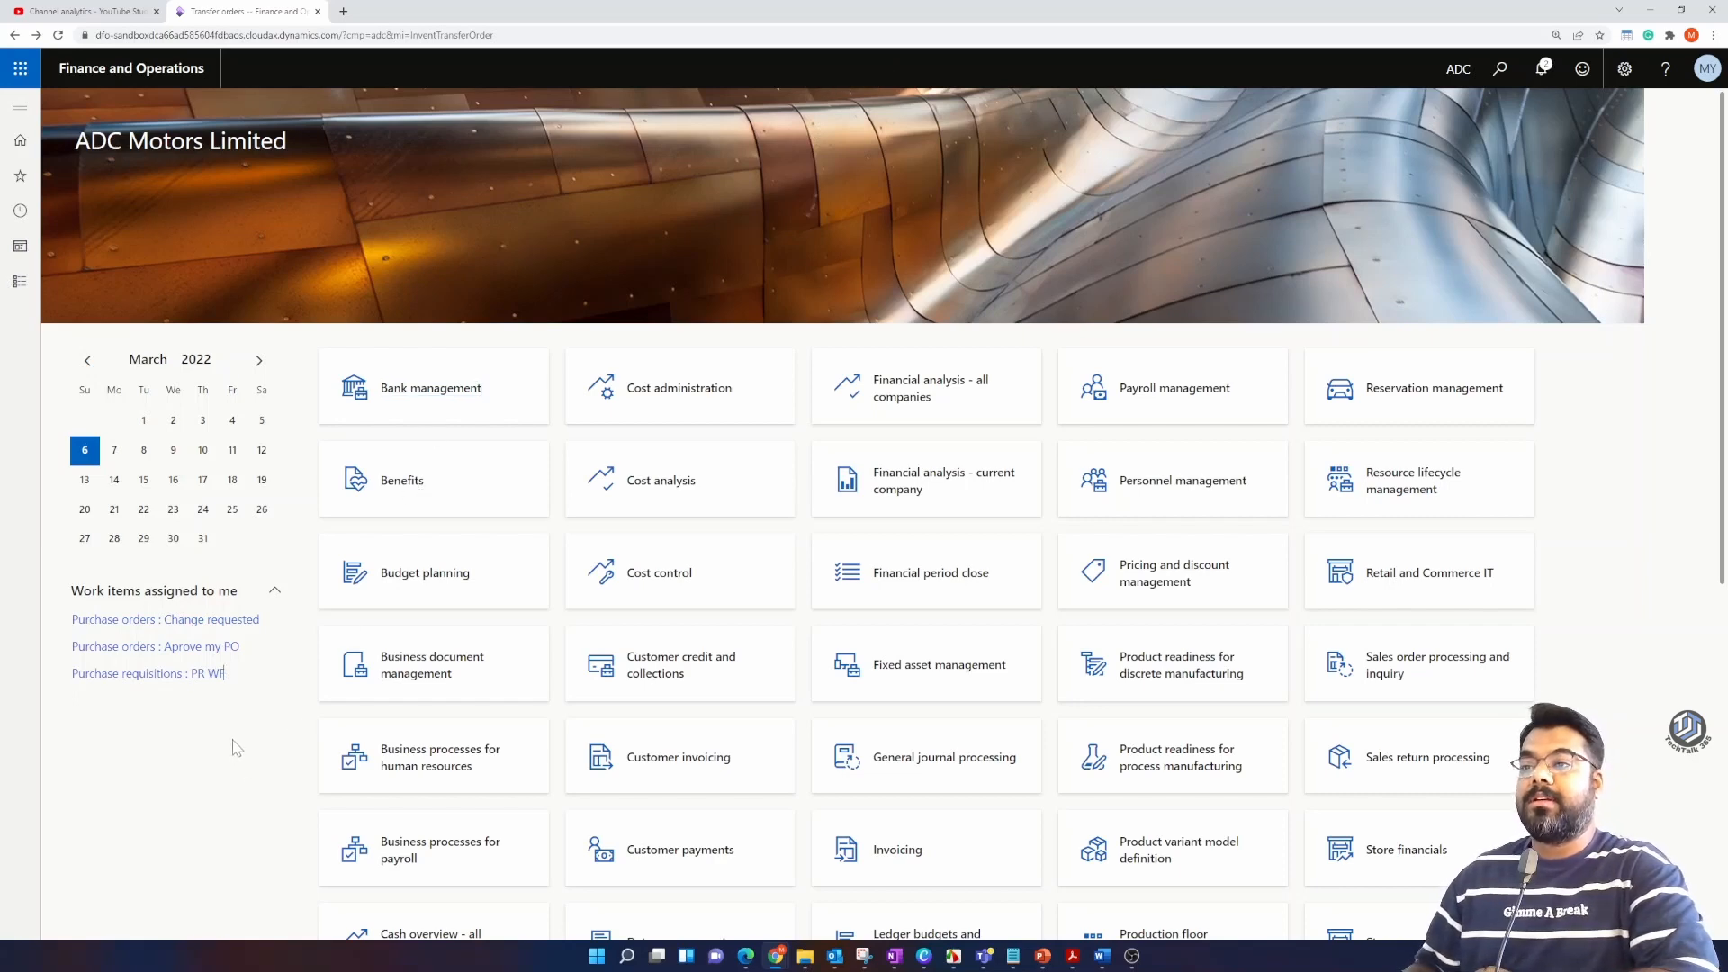
pyautogui.click(20, 106)
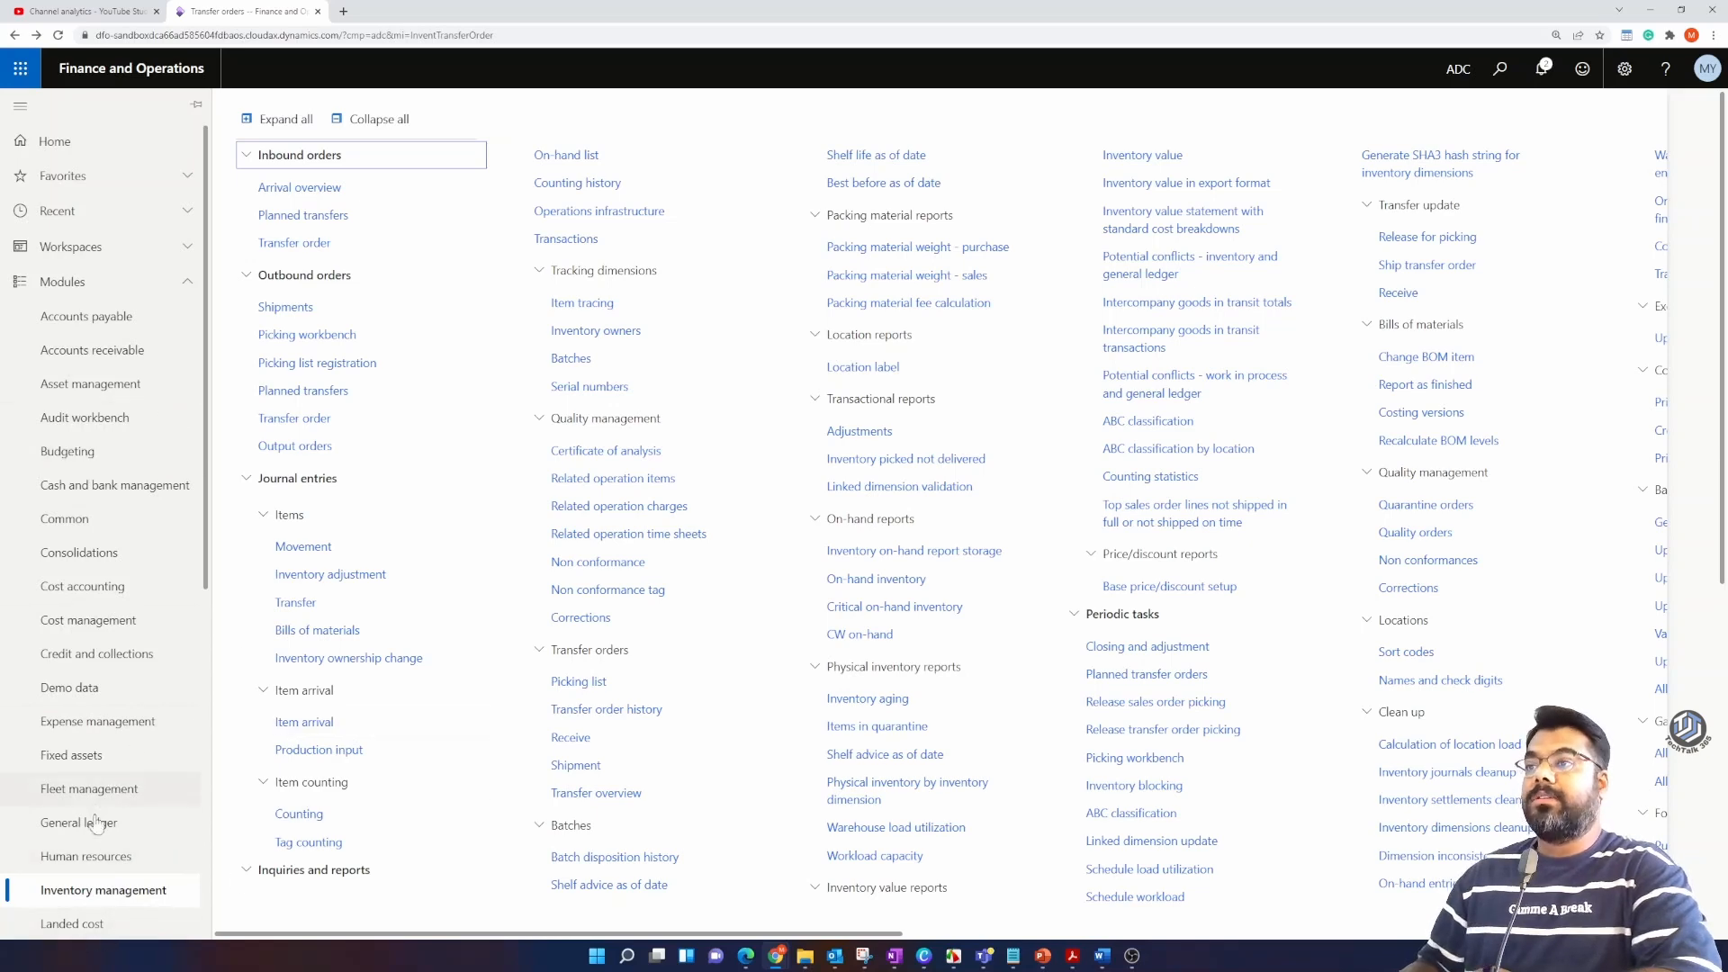
pyautogui.click(290, 247)
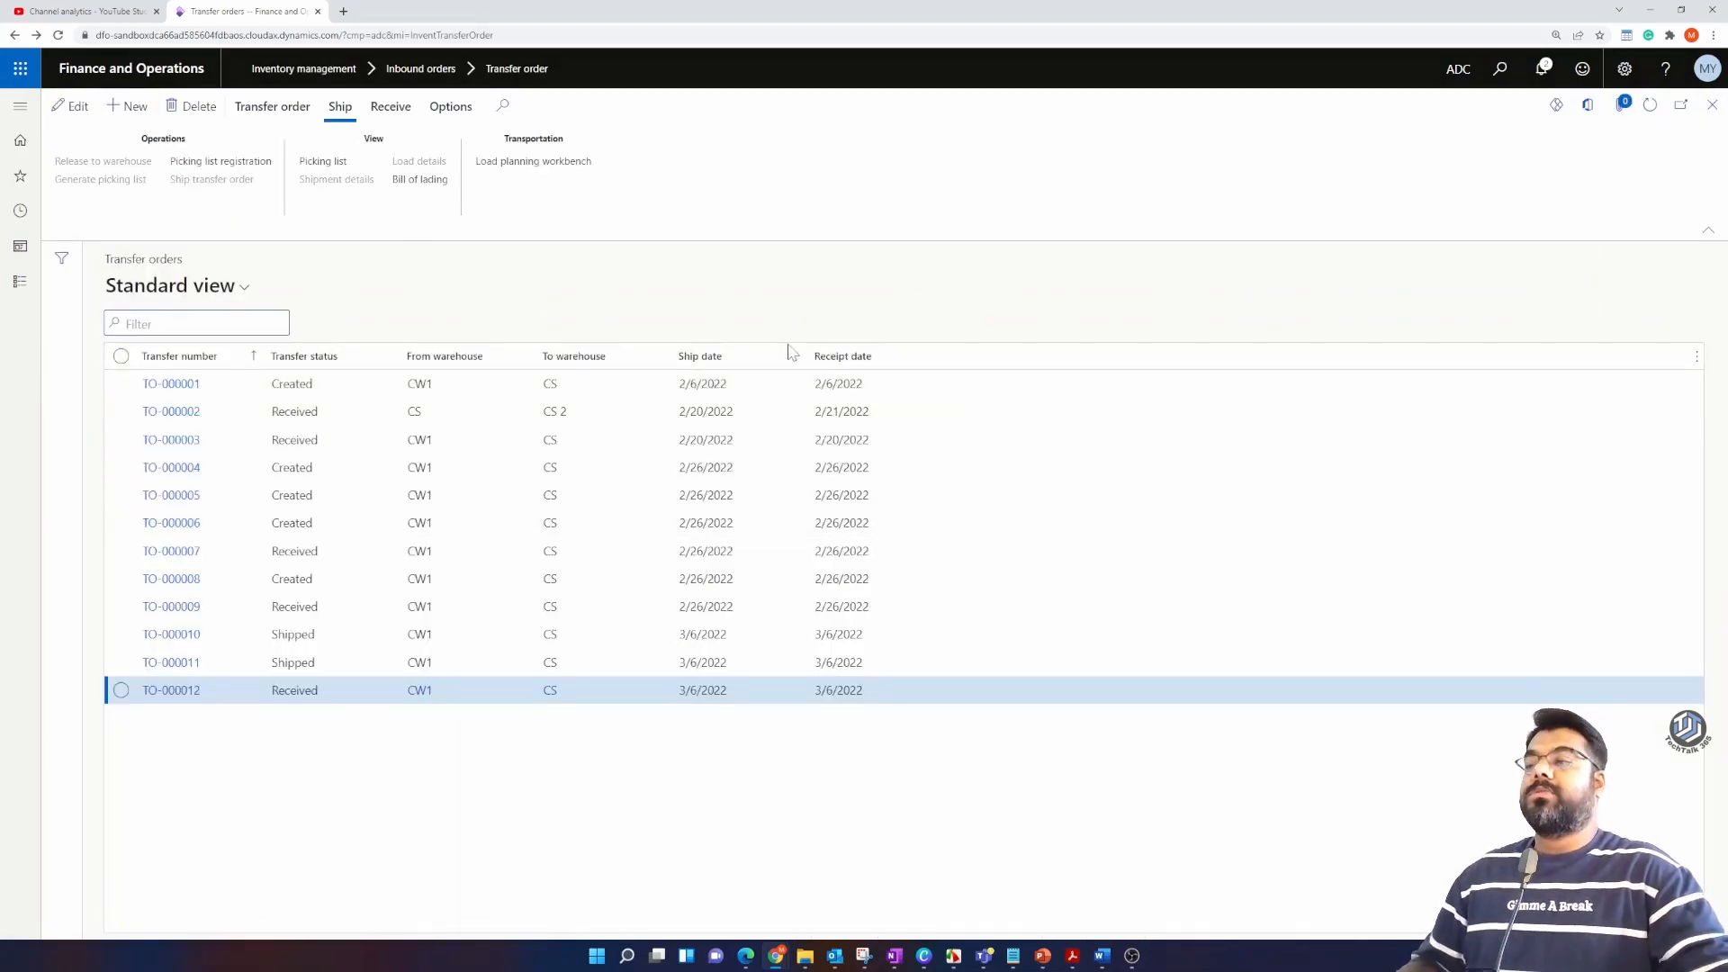
pyautogui.hotkey('alt', 'n')
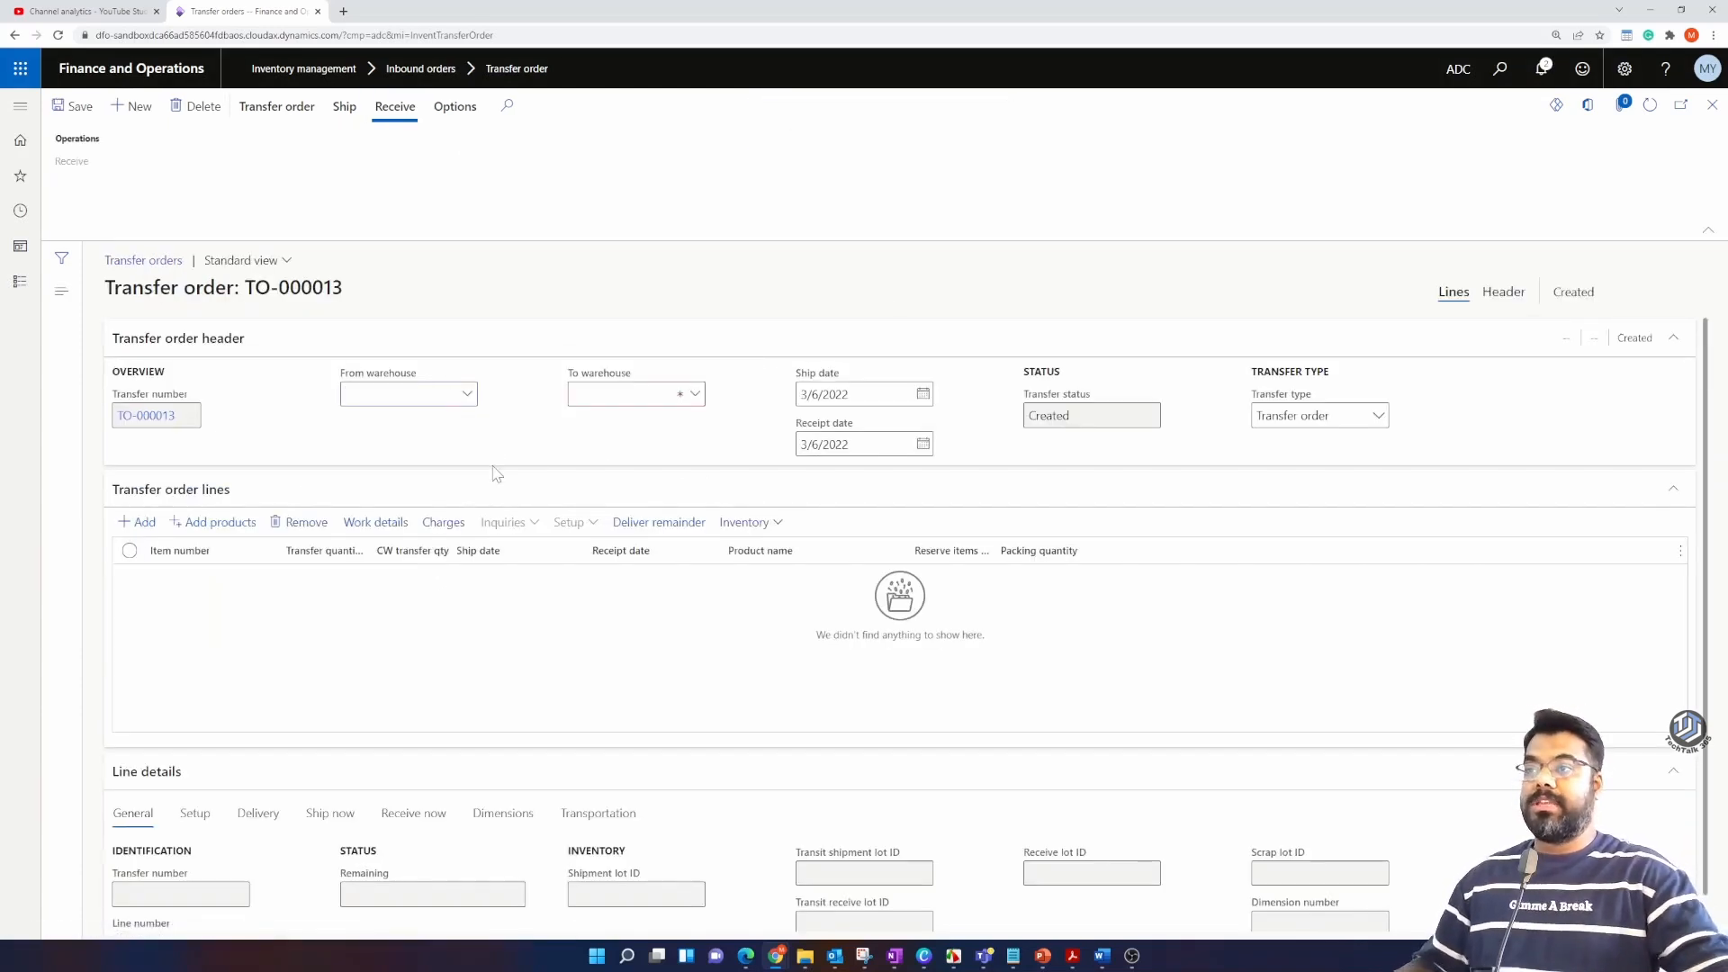
# Step: Set the new transfer order's from warehouse to CW1 and its to warehouse to CS
pyautogui.click(471, 402)
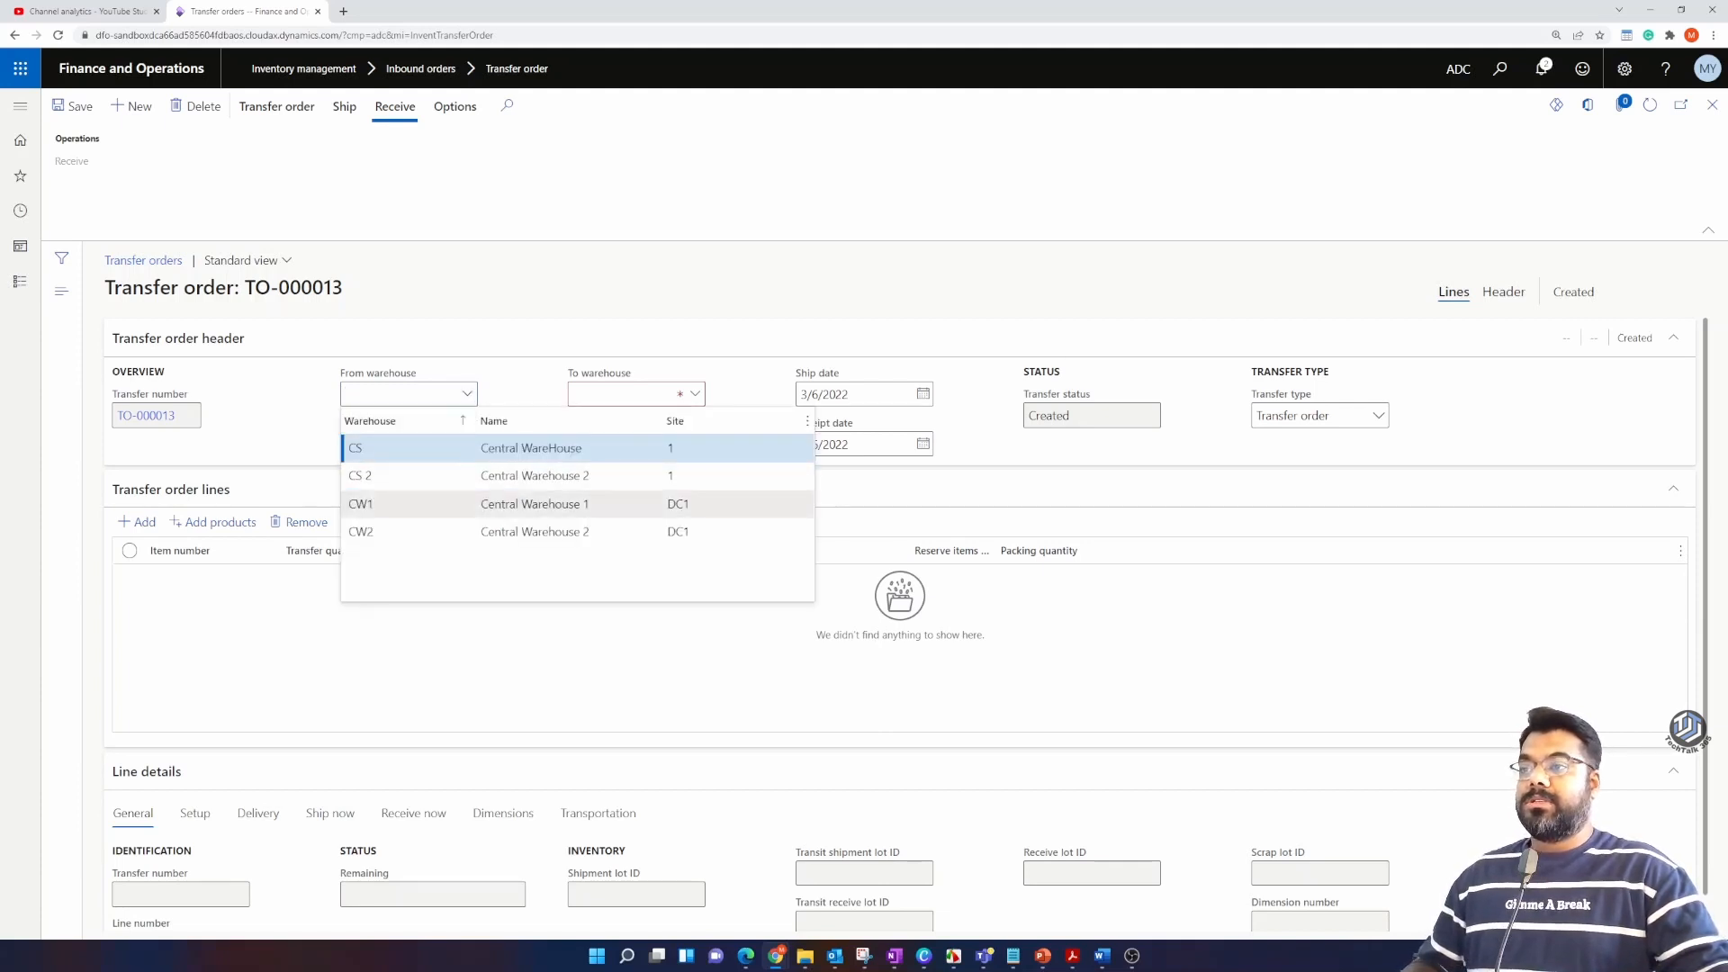
pyautogui.click(362, 505)
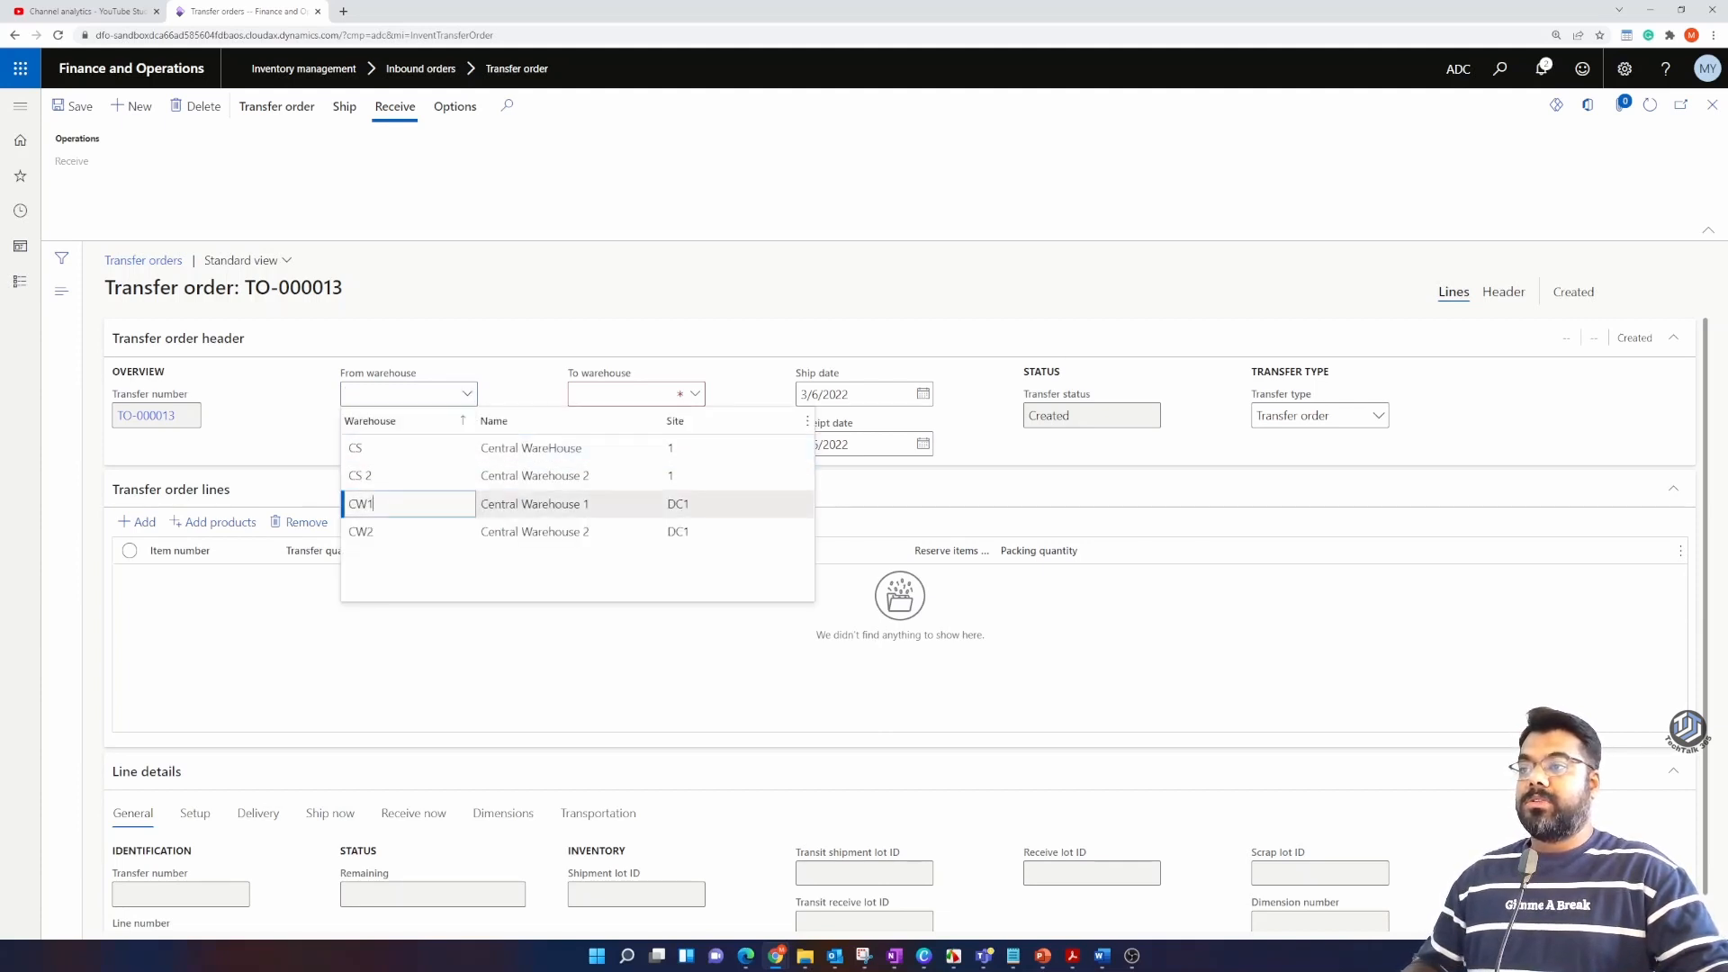
pyautogui.click(698, 399)
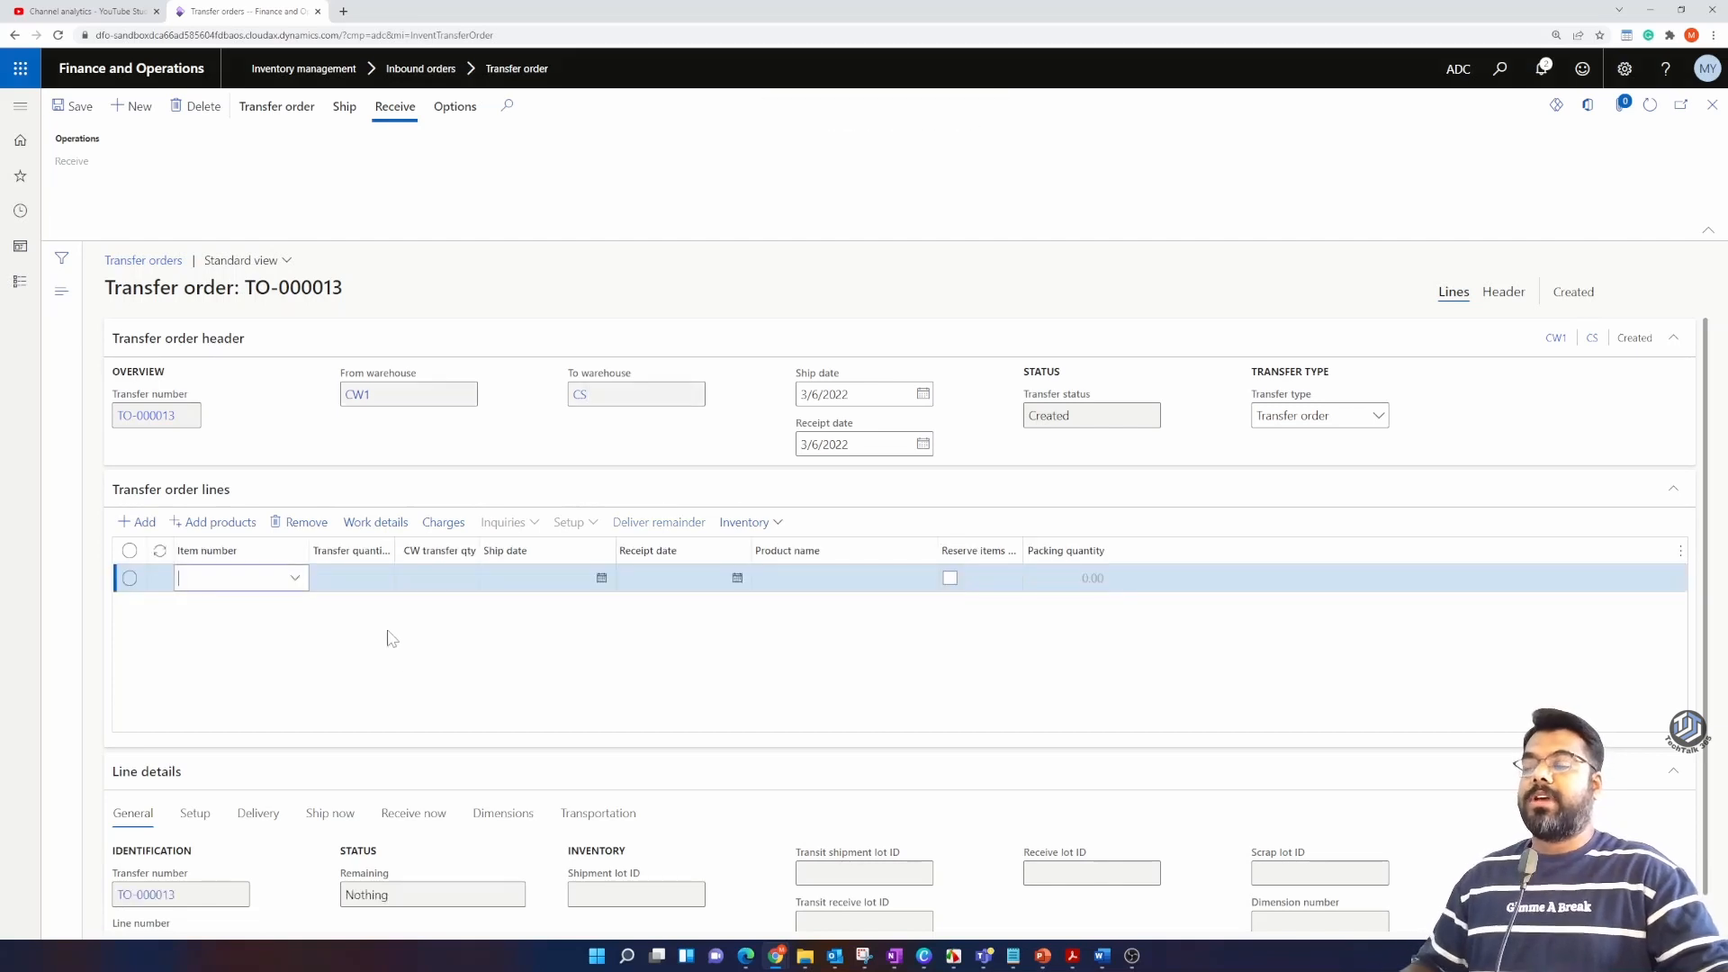
# Step: Fill the transfer order line with item P-000058 (Shock Absorber) and a transfer quantity of 10, and save the order
pyautogui.click(293, 584)
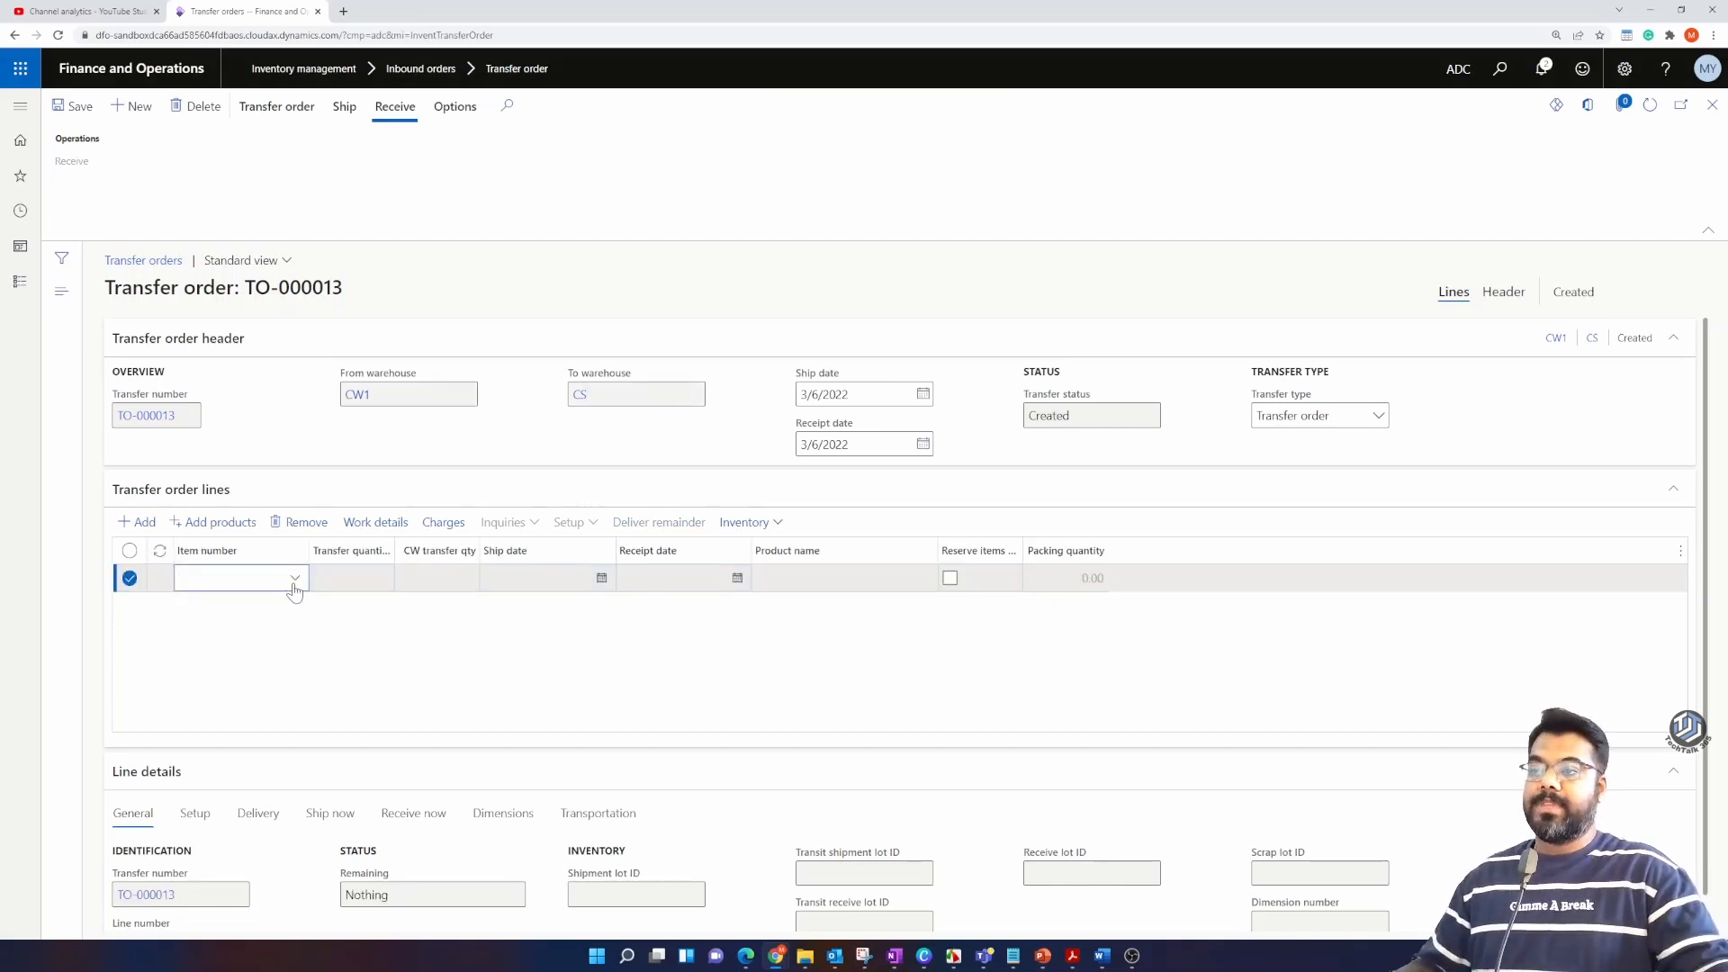
pyautogui.click(293, 583)
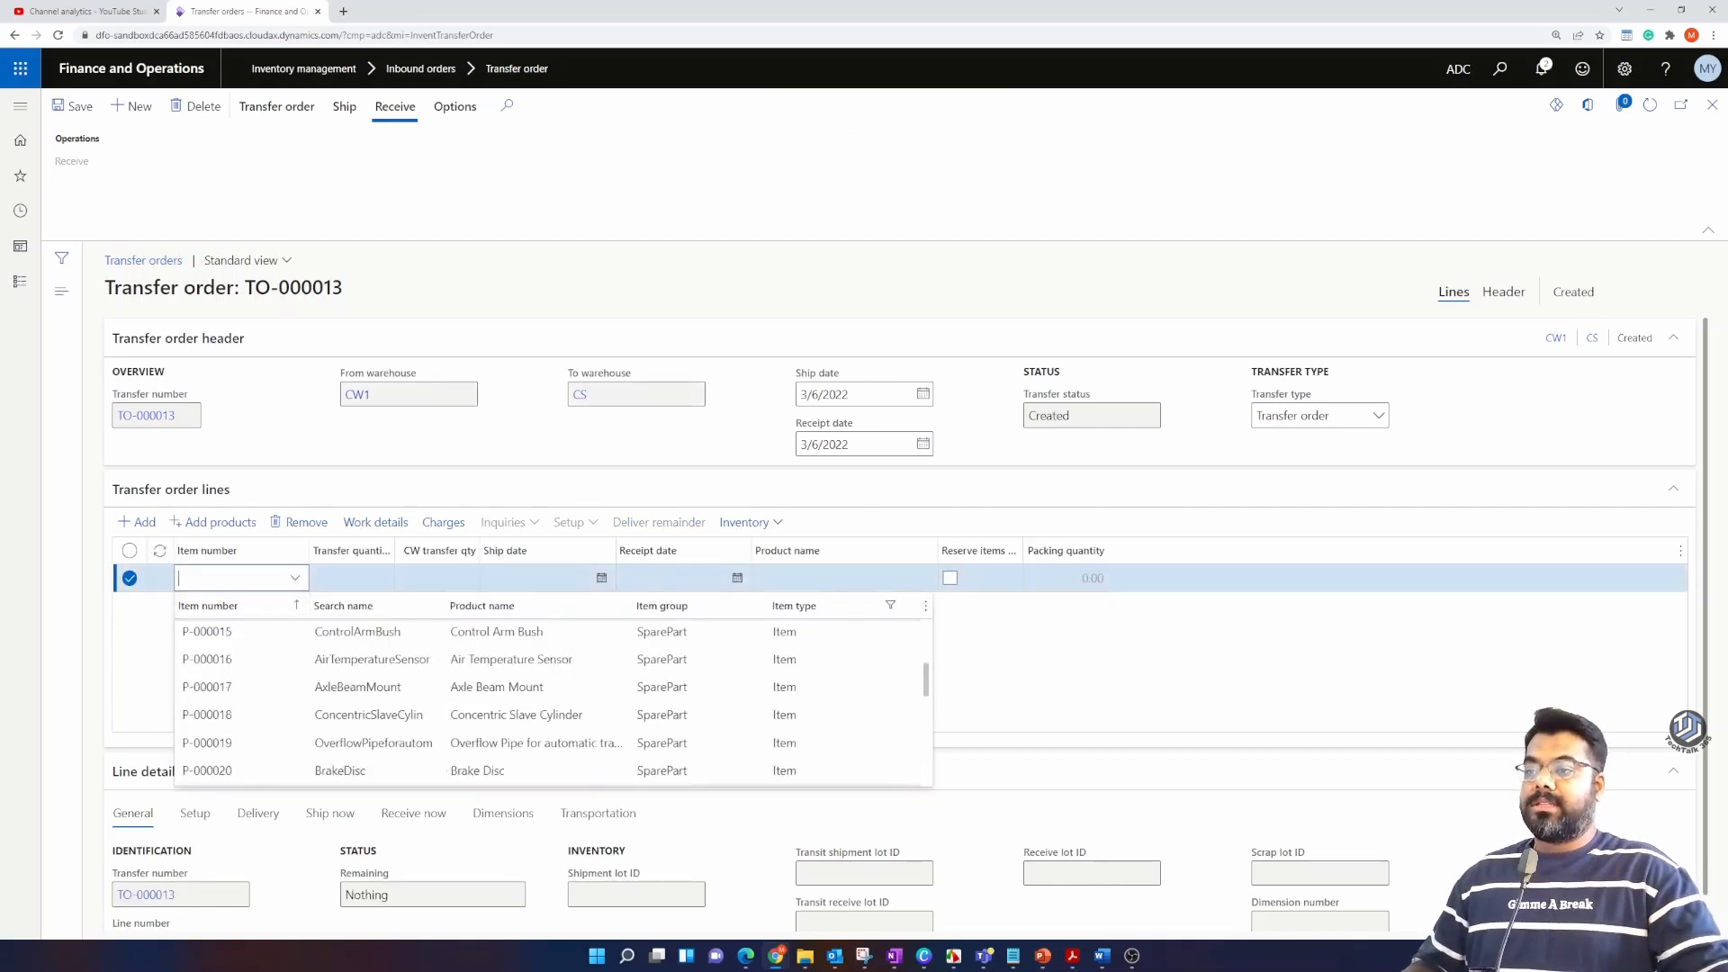
pyautogui.scroll(-5, 540, 661)
pyautogui.scroll(-3, 540, 717)
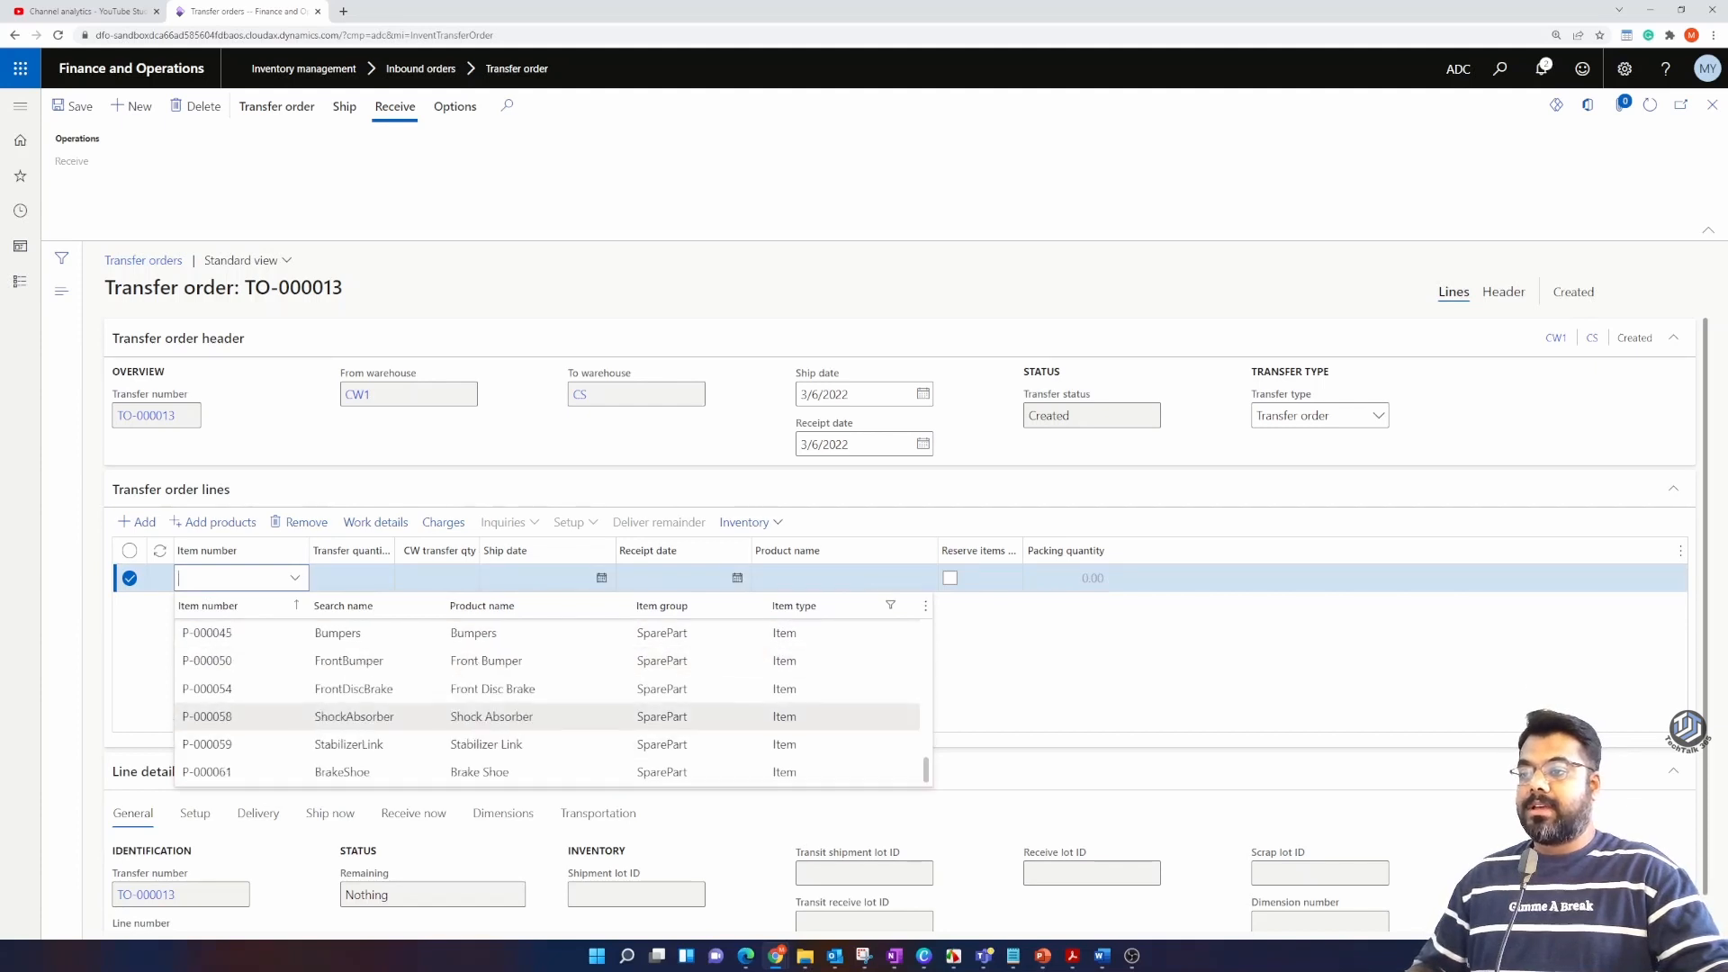
pyautogui.click(236, 716)
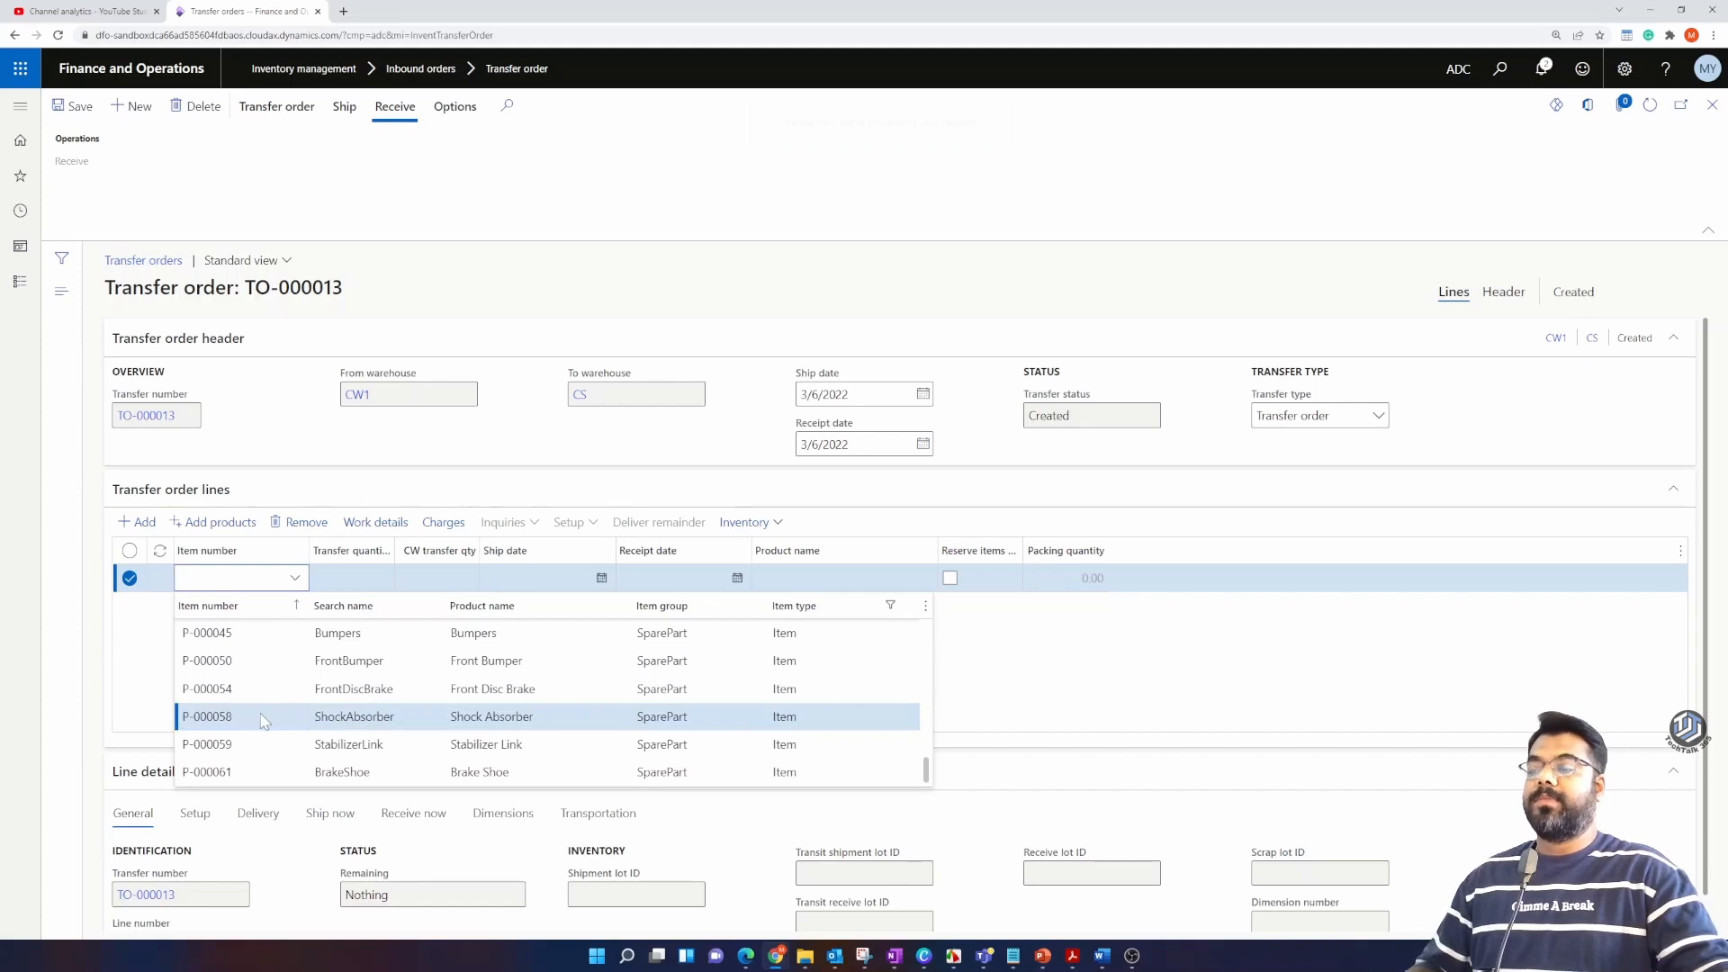
pyautogui.press('Tab')
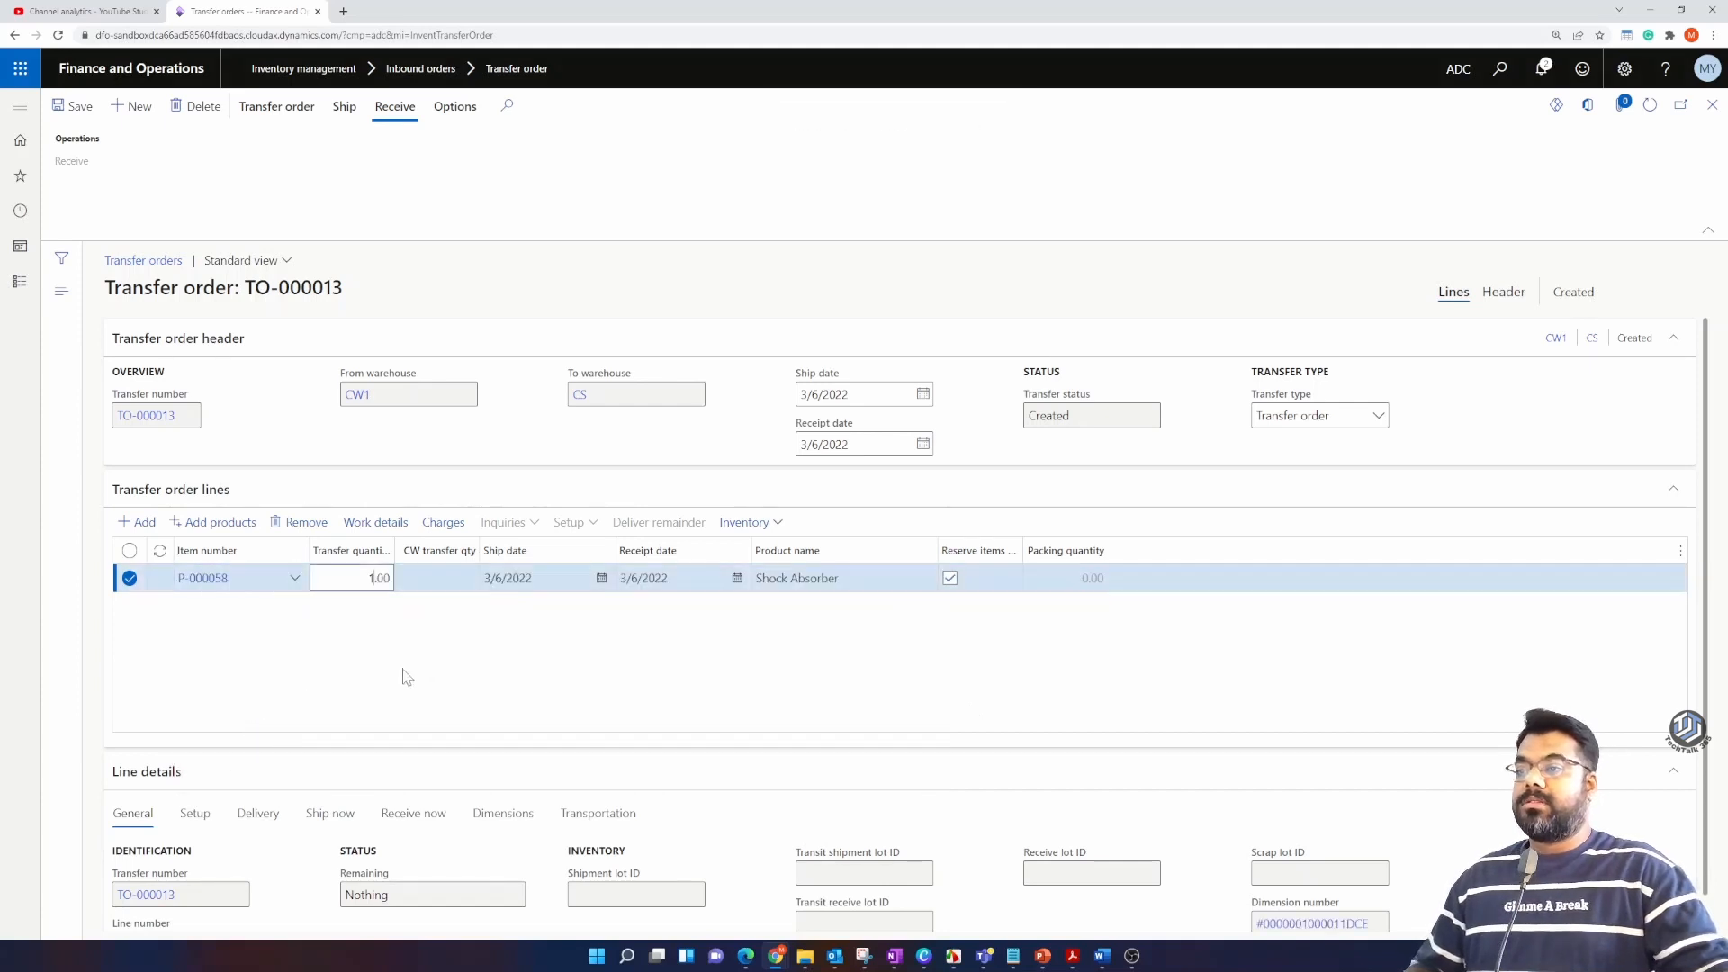
pyautogui.write('10')
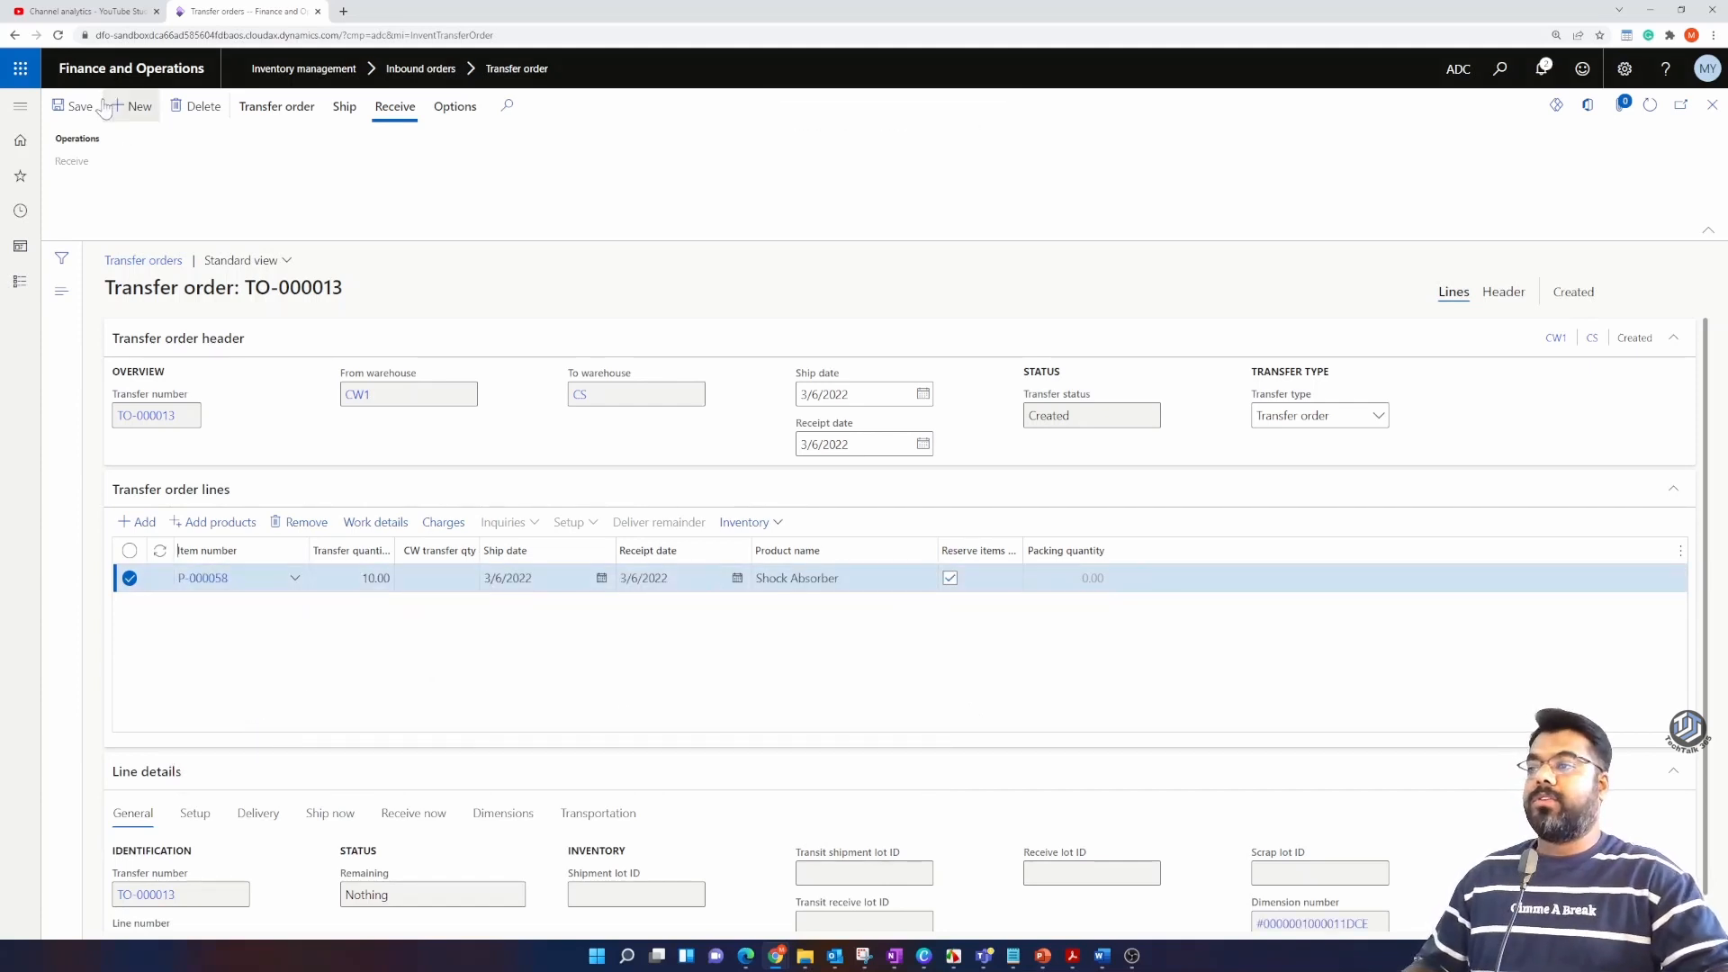
pyautogui.click(74, 107)
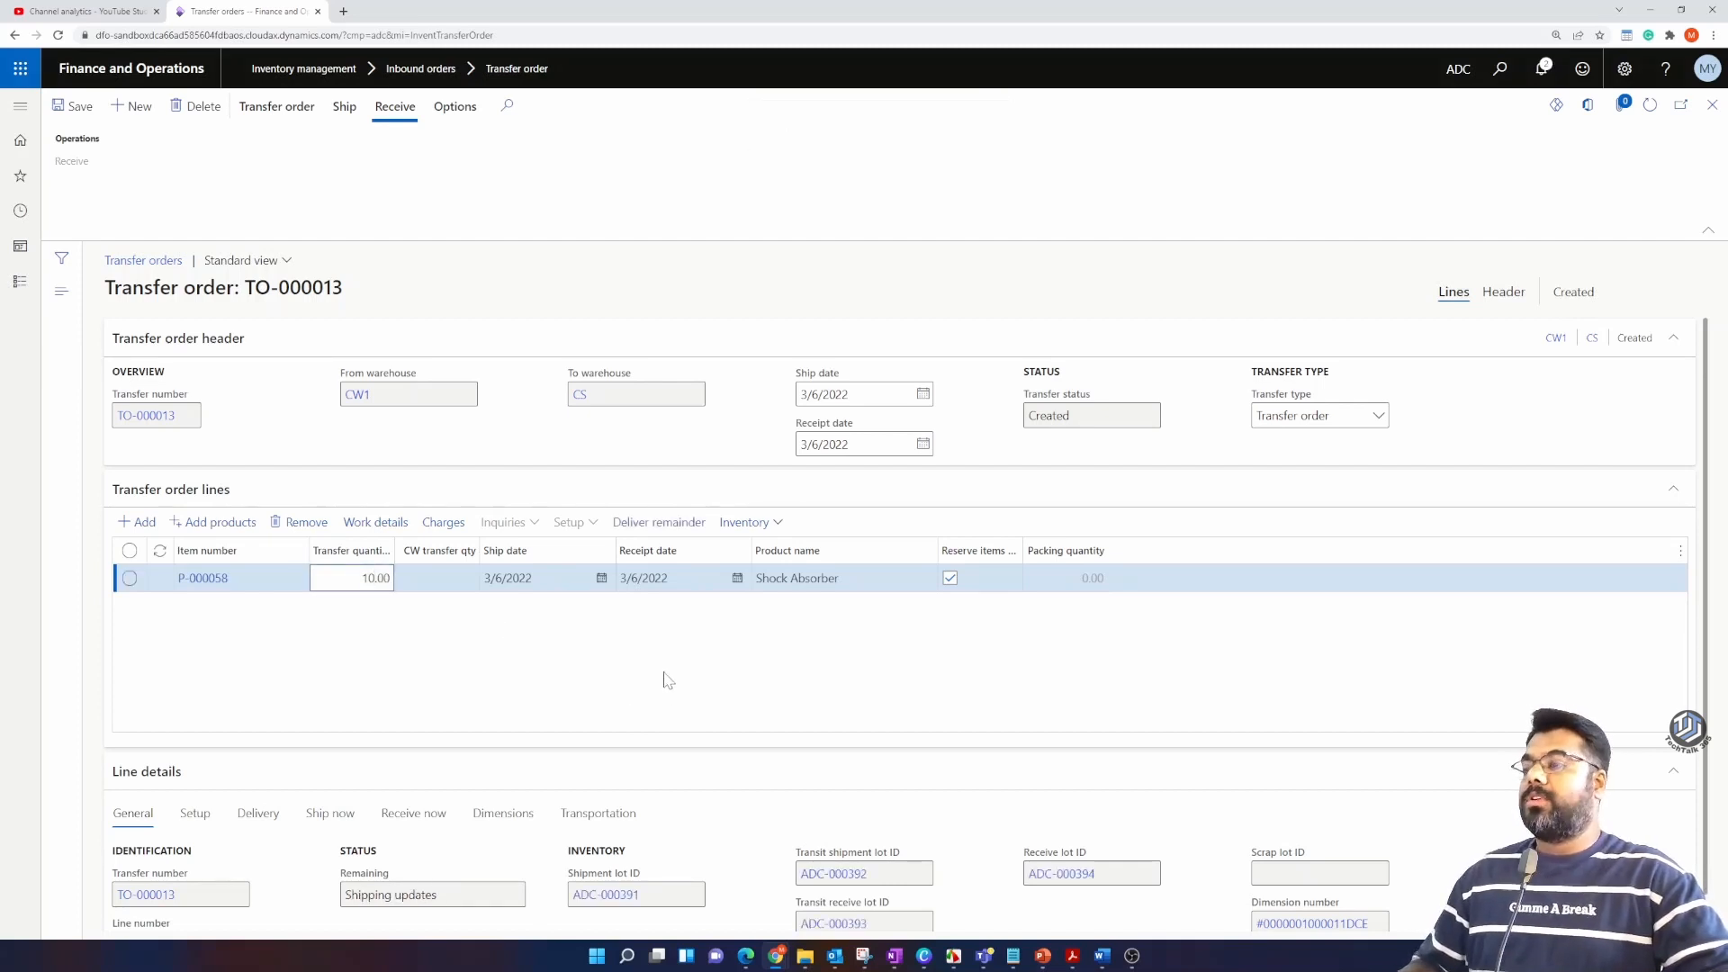
# Step: Review the transfer order's header details, including the transit warehouse, and the inventory options for its line
pyautogui.click(704, 673)
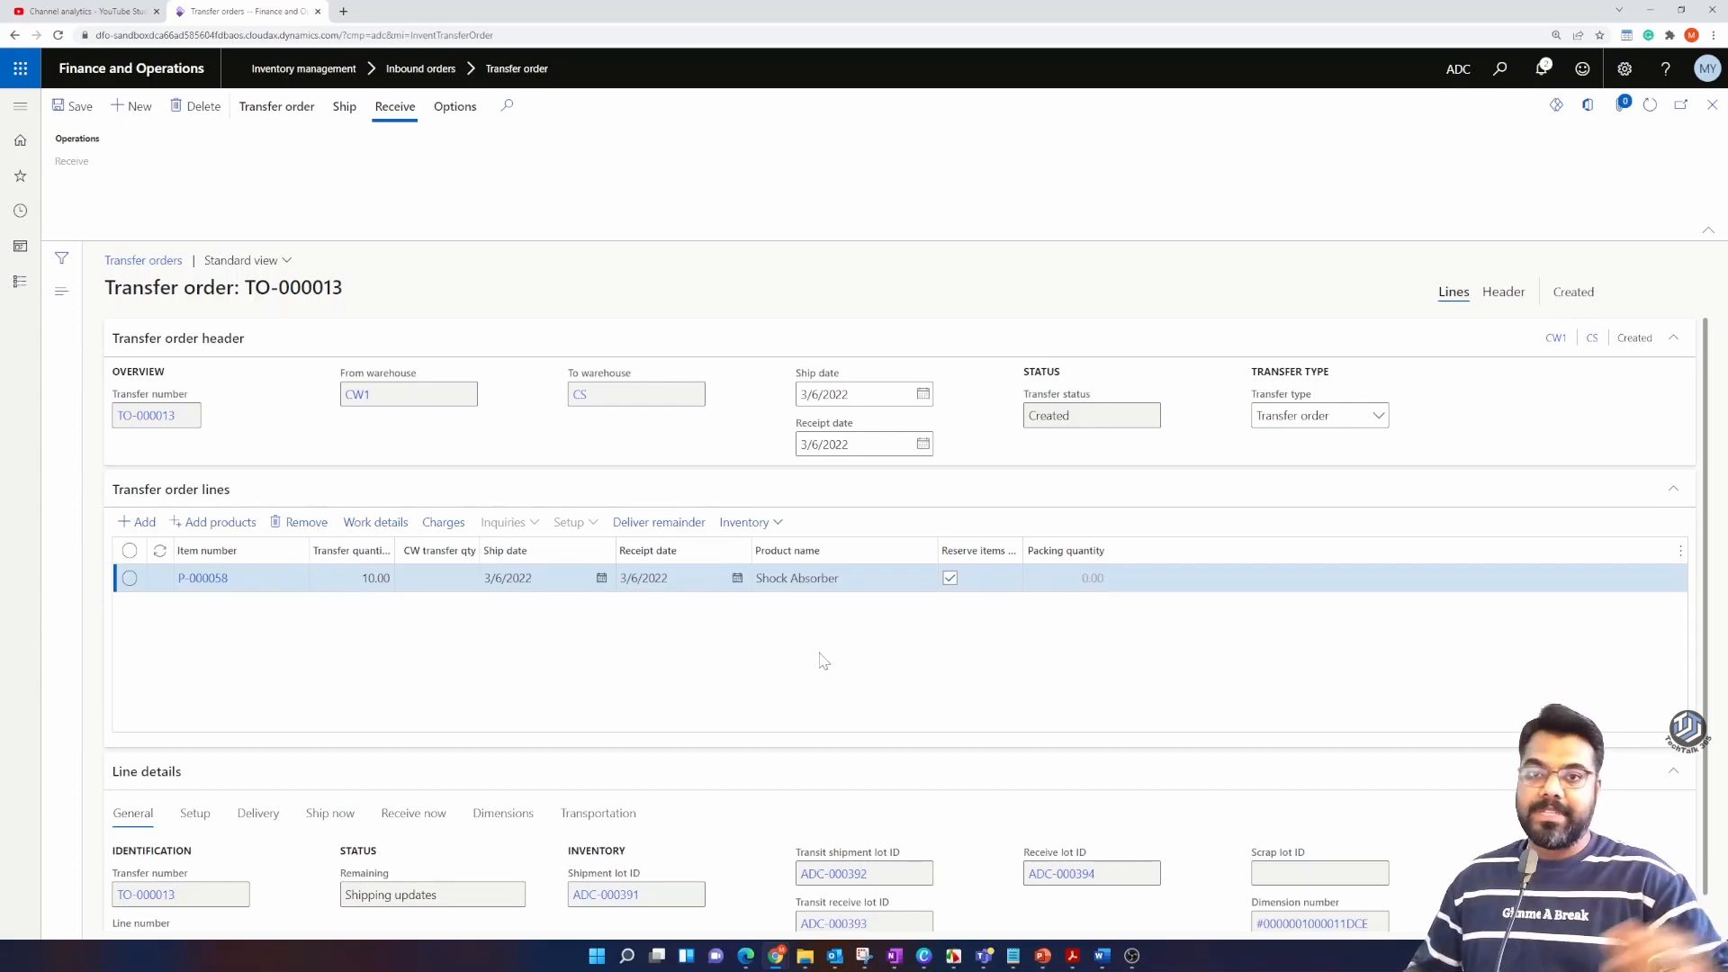
pyautogui.click(1503, 292)
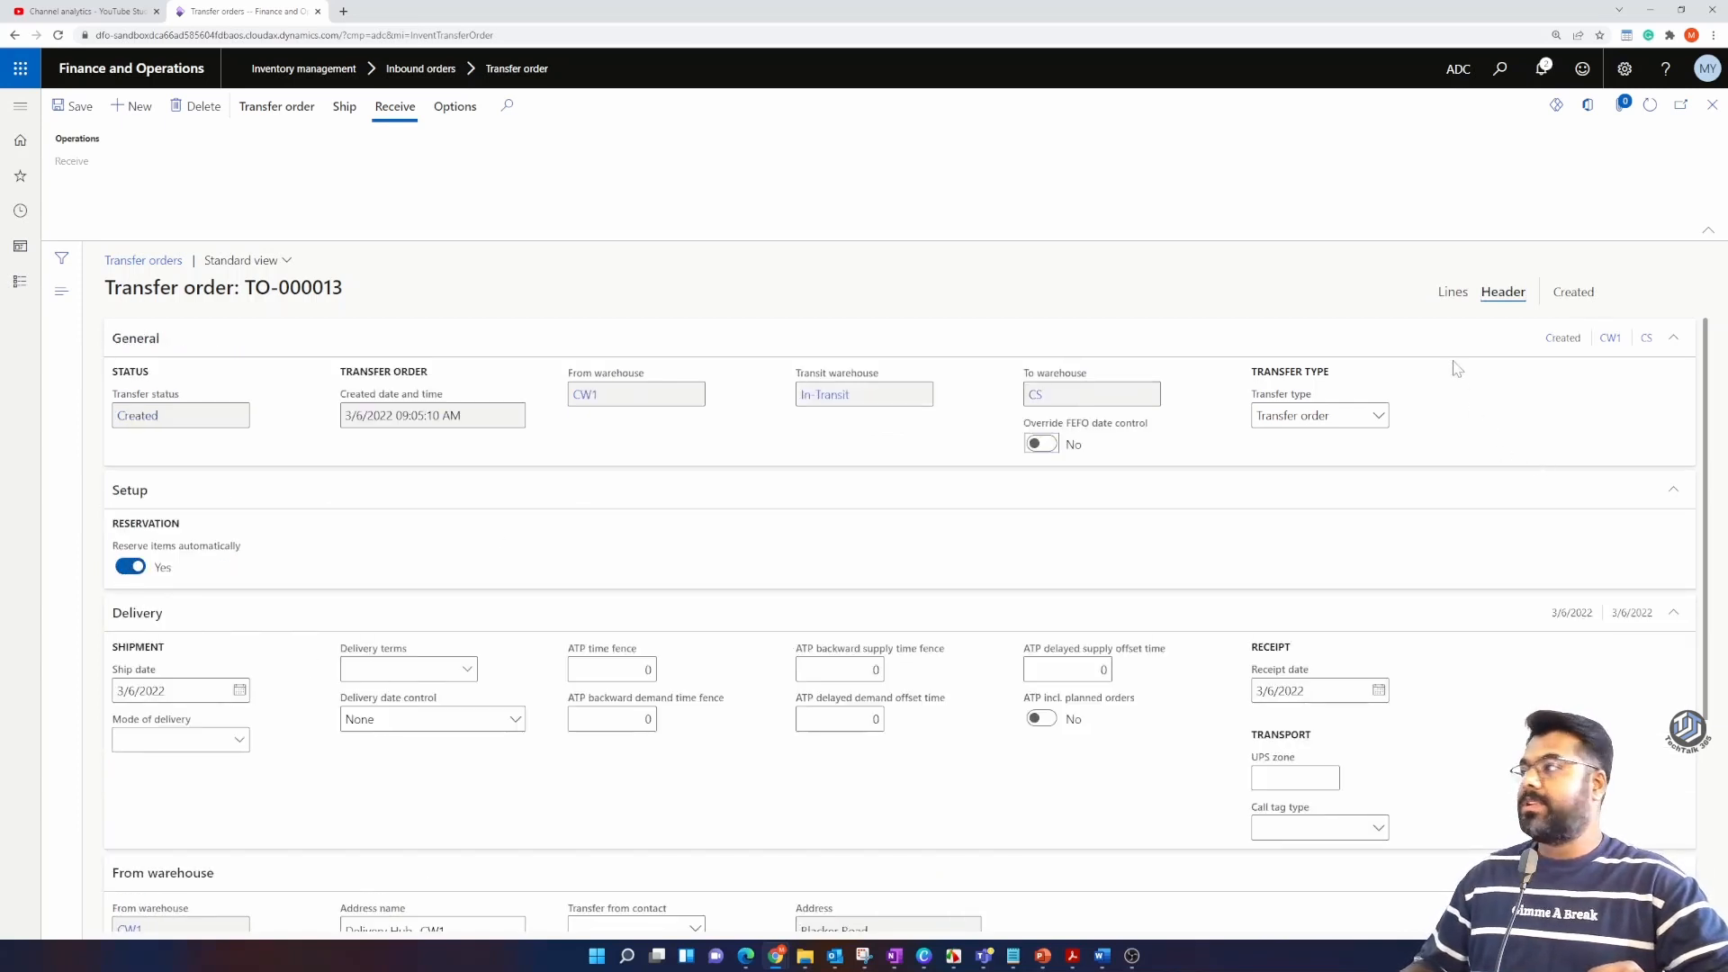
pyautogui.click(1453, 292)
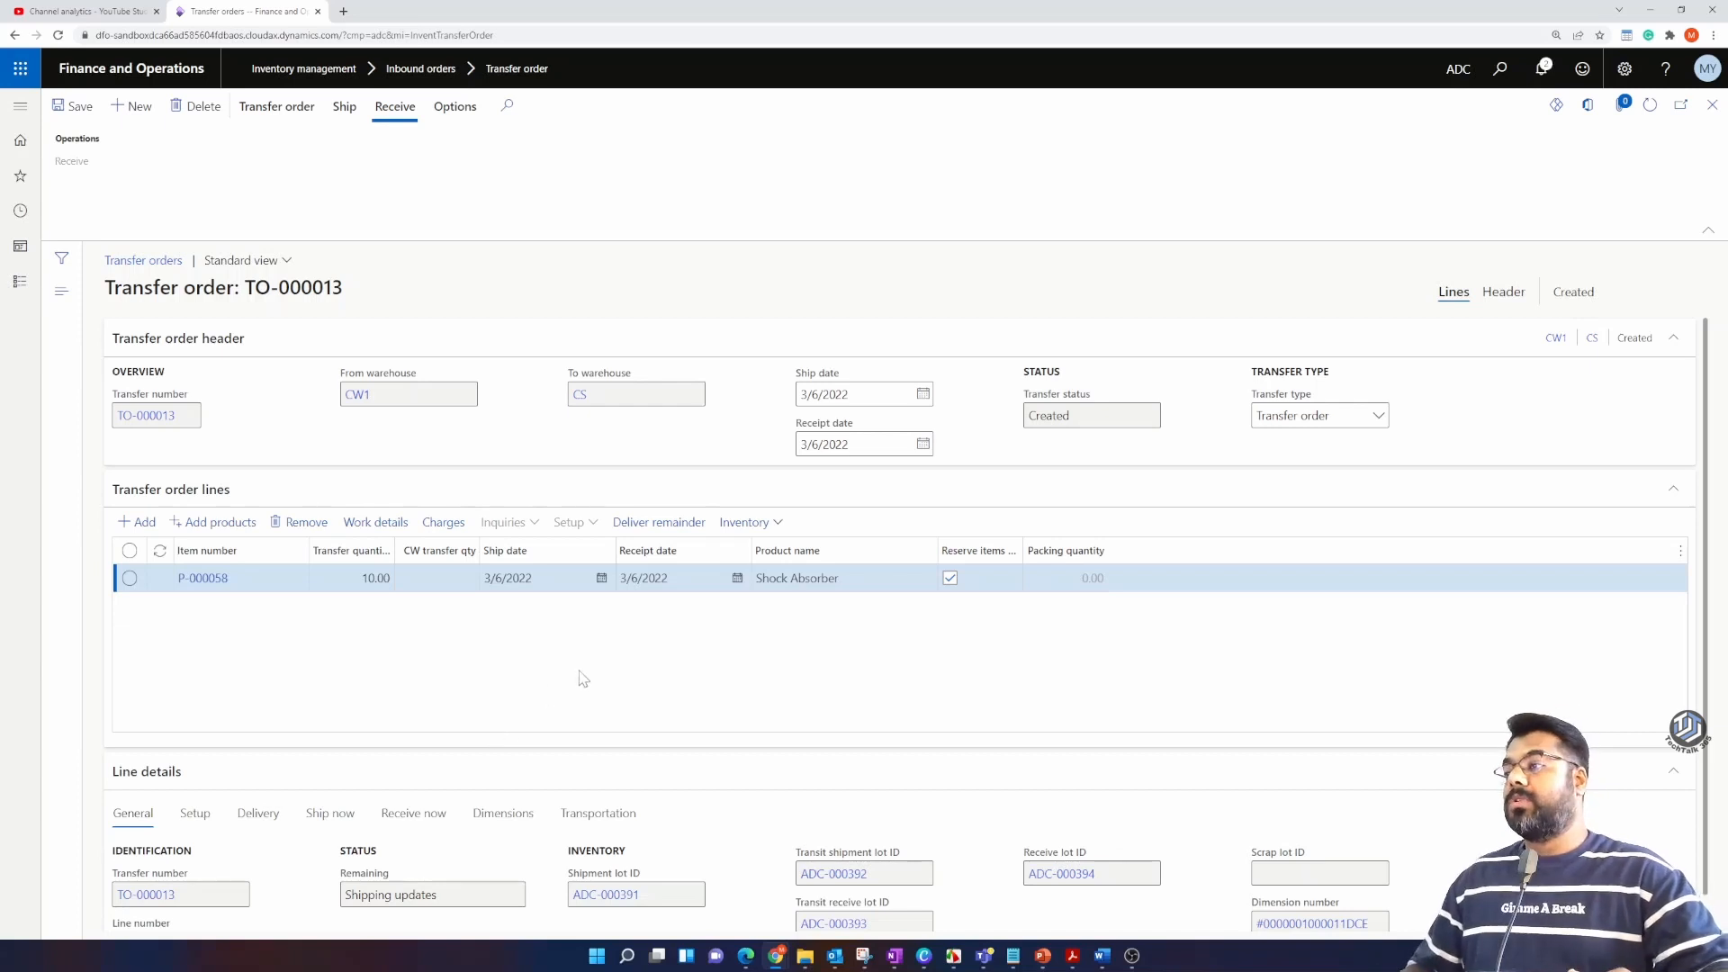
pyautogui.click(777, 526)
pyautogui.click(678, 652)
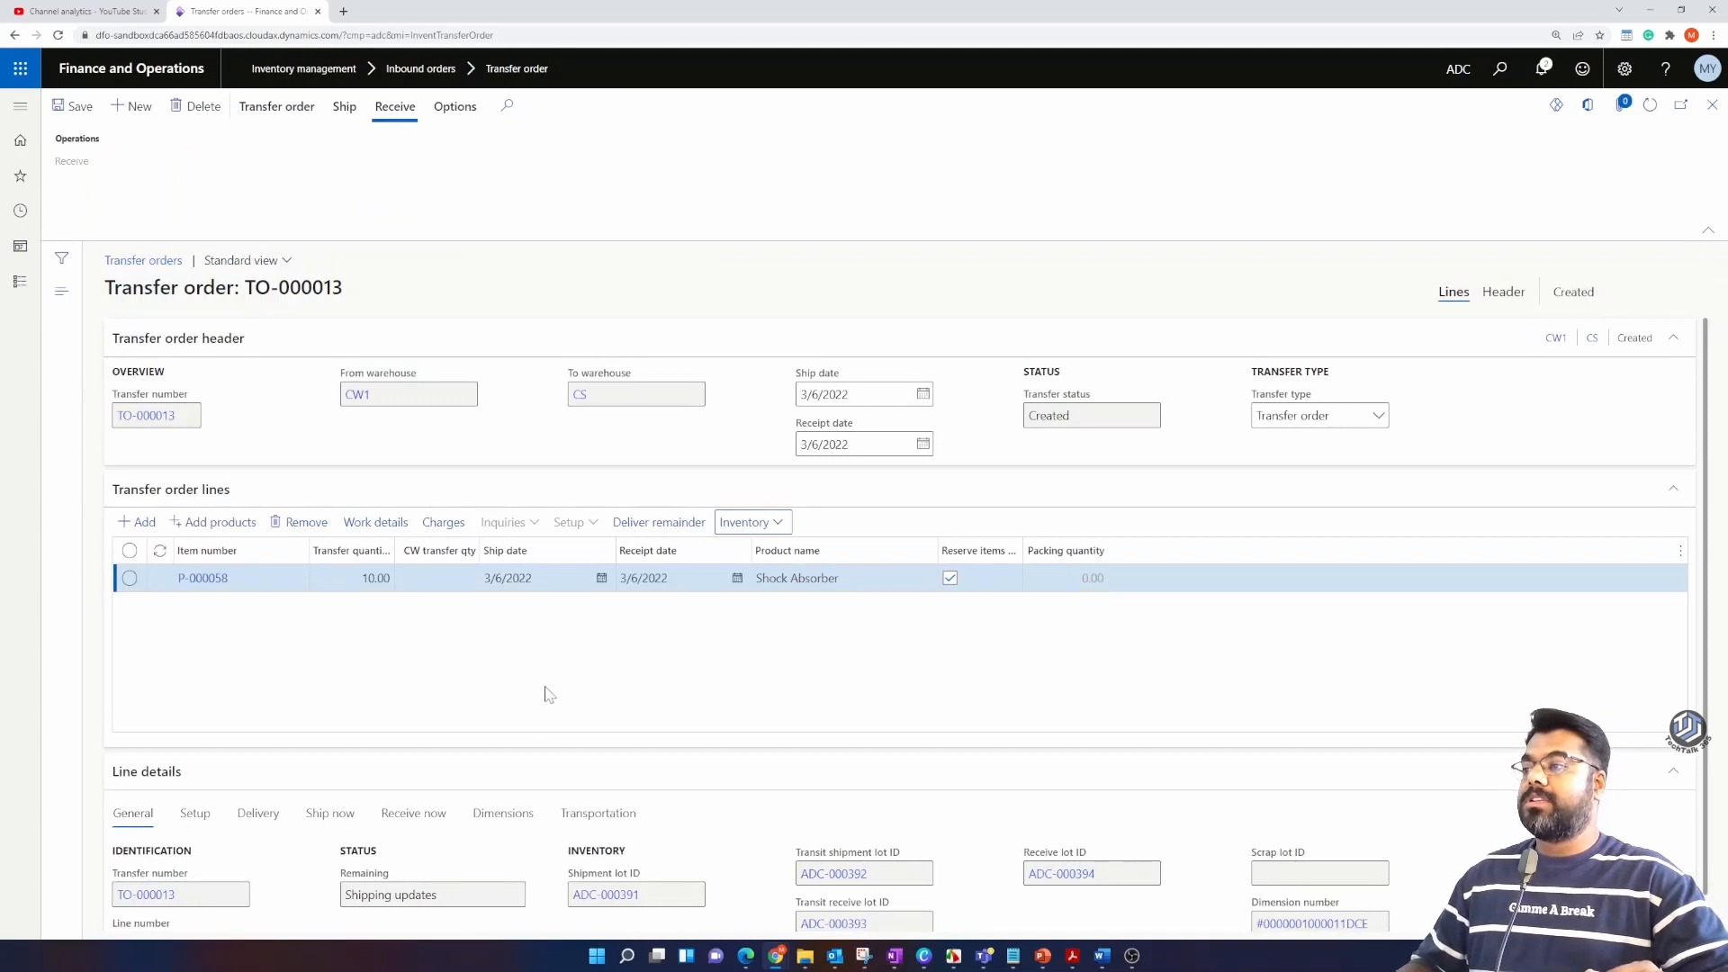
# Step: Generate the picking list for the transfer order, changing the update selection from Ship now, and open its picking list registration
pyautogui.click(277, 110)
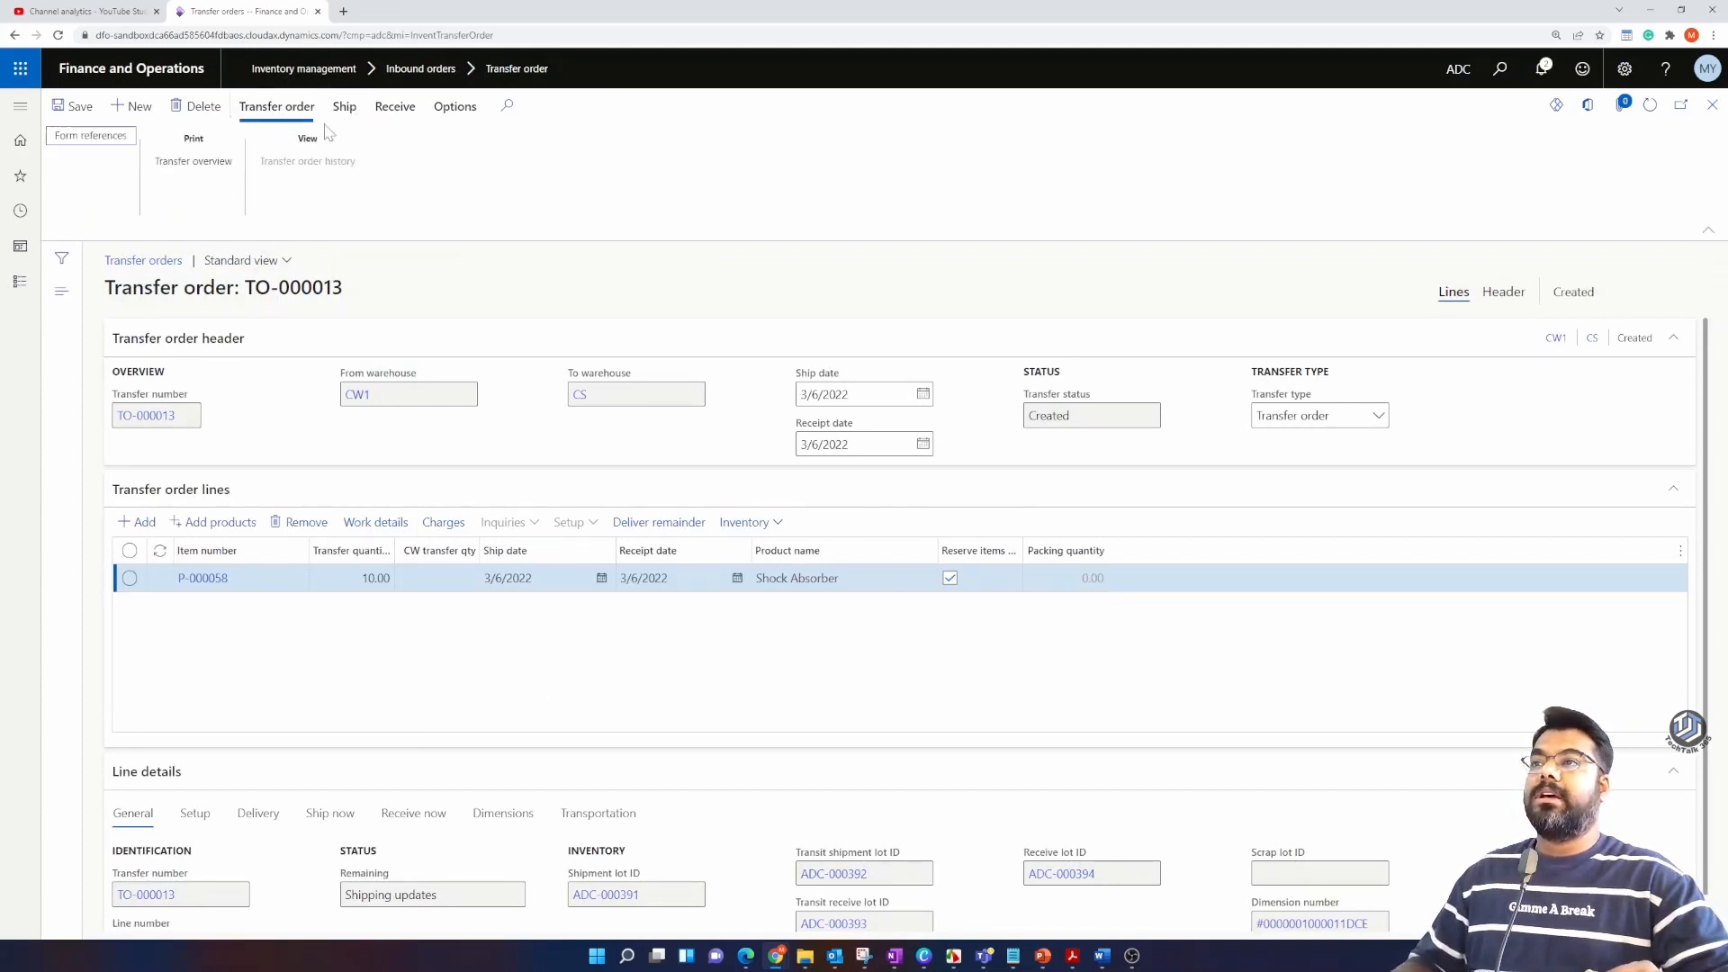
pyautogui.click(338, 123)
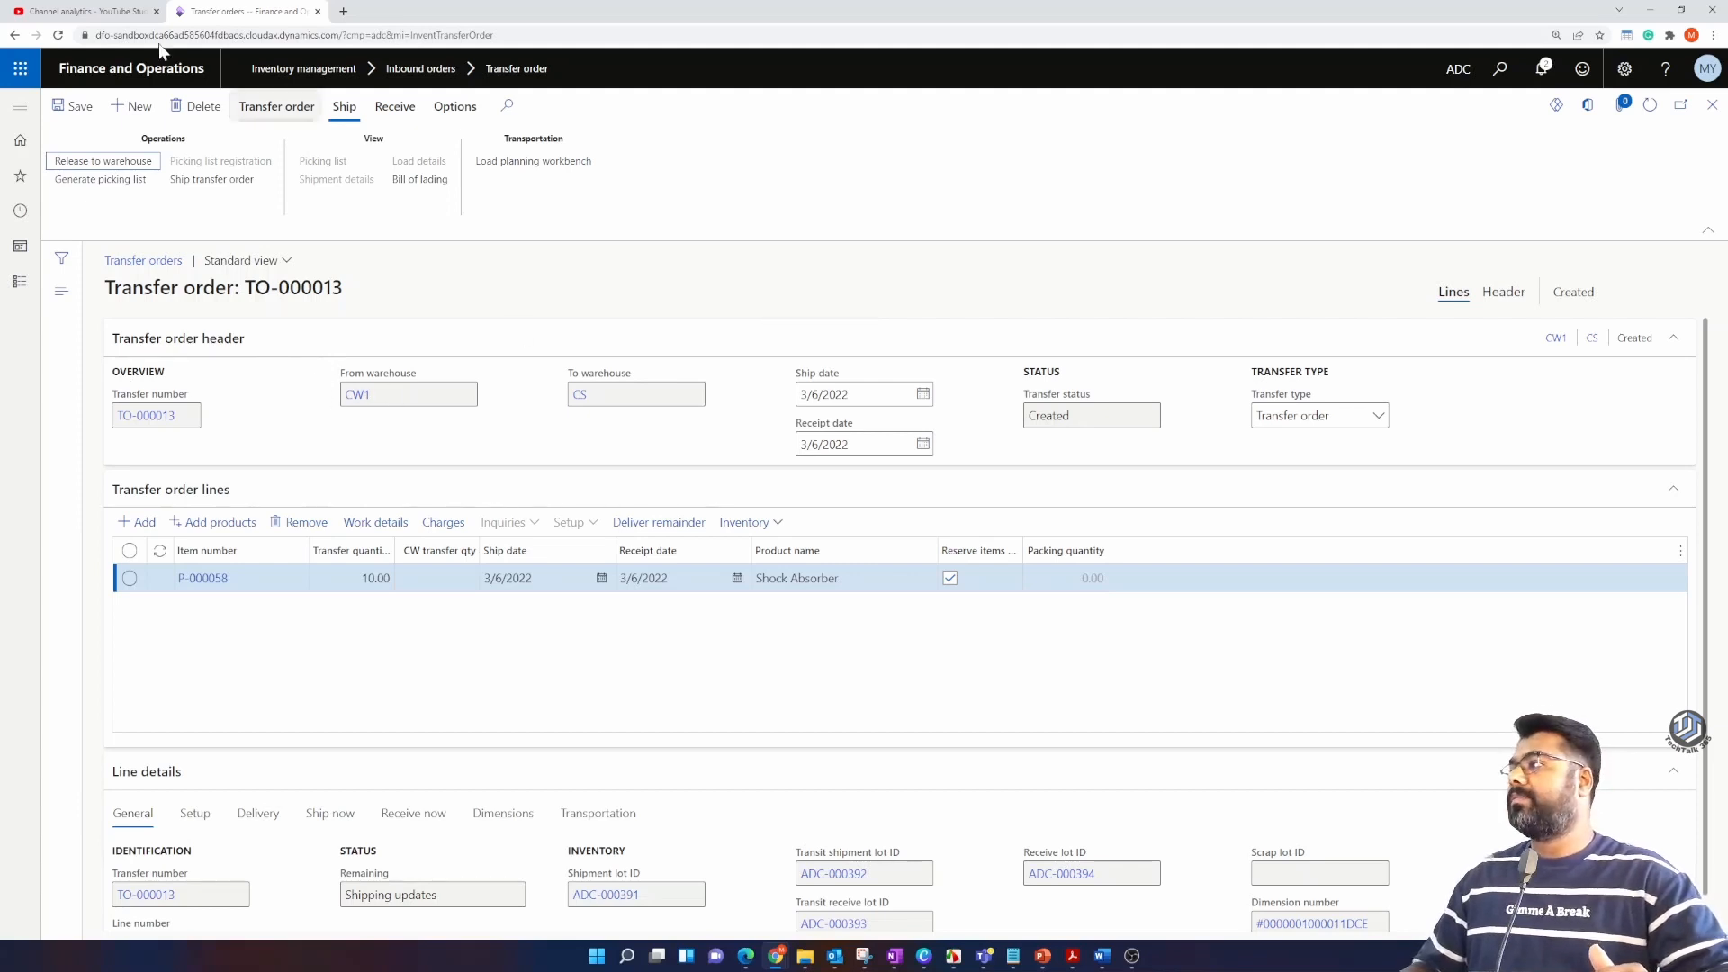
pyautogui.click(113, 183)
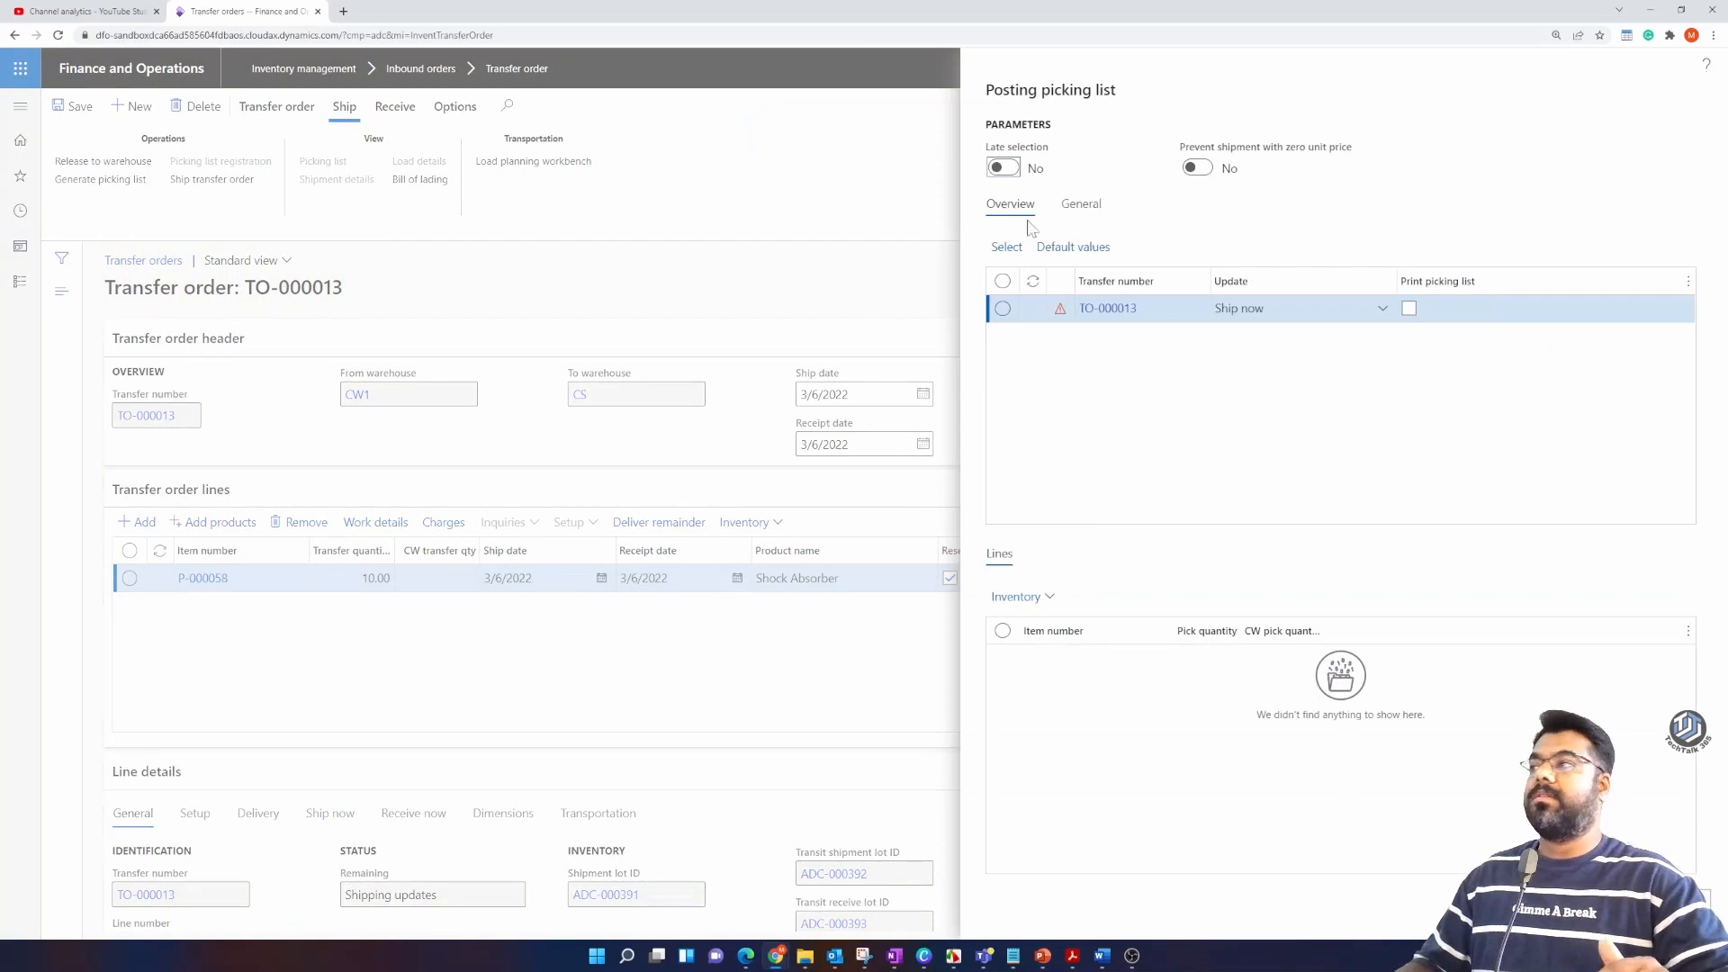
pyautogui.click(1382, 309)
pyautogui.click(1260, 369)
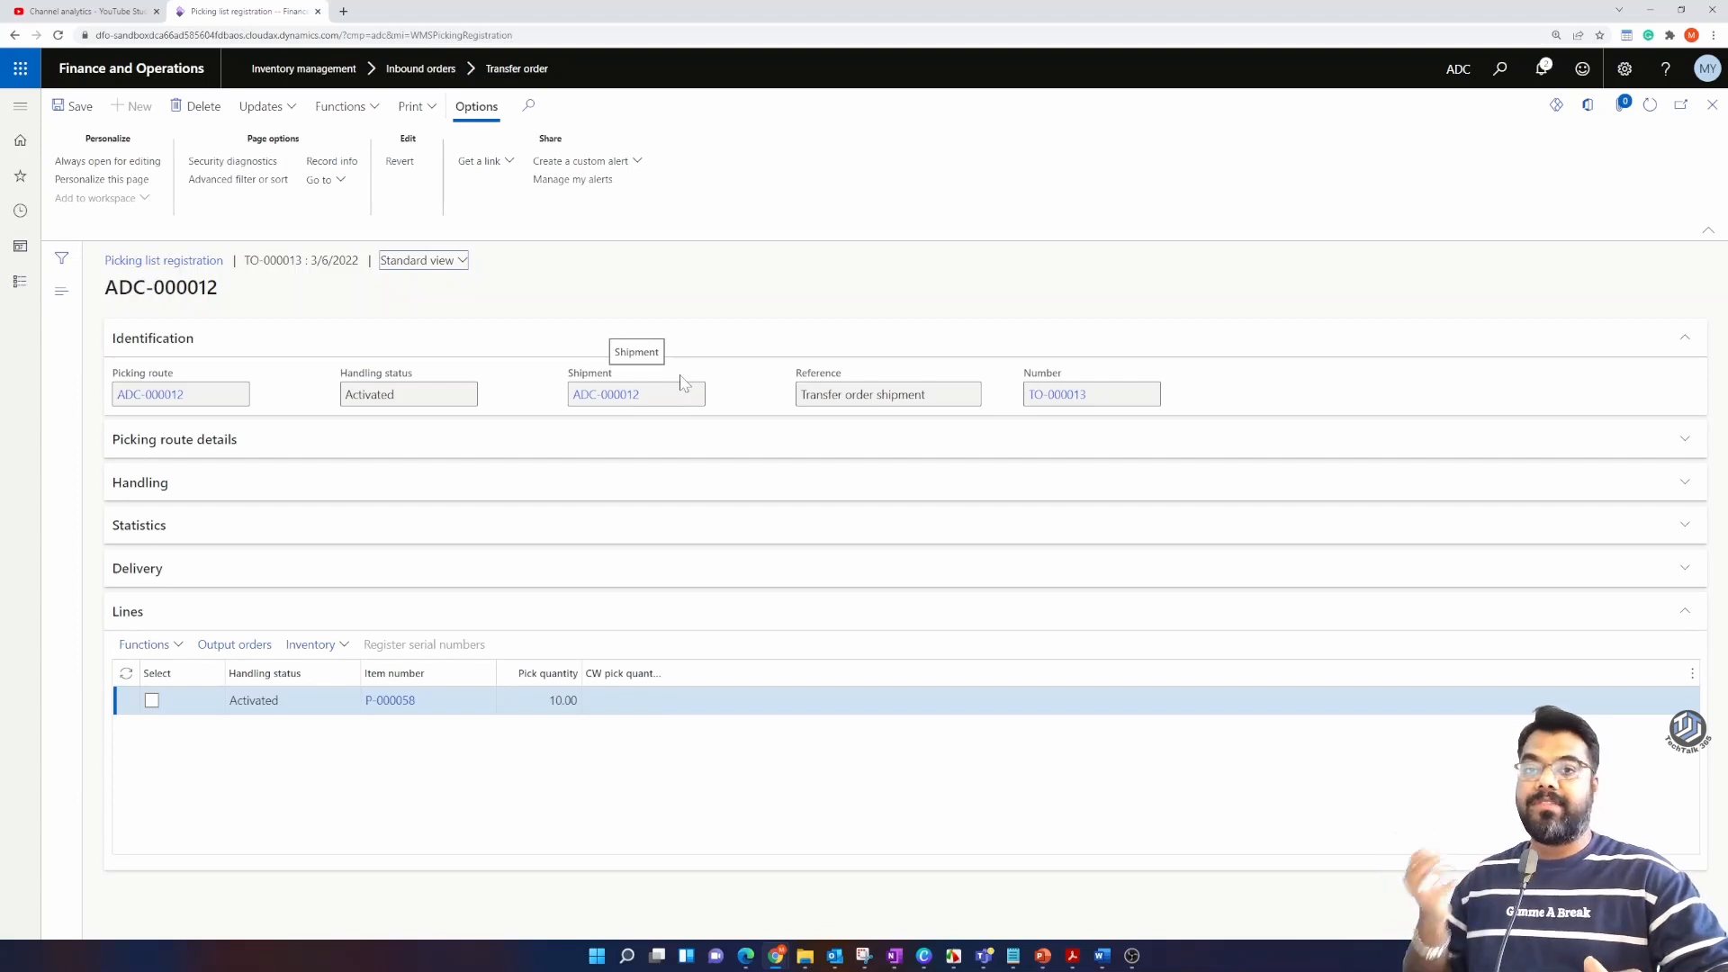
# Step: Split the Shock Absorber picking line with a split quantity of 5
pyautogui.click(177, 648)
pyautogui.click(377, 725)
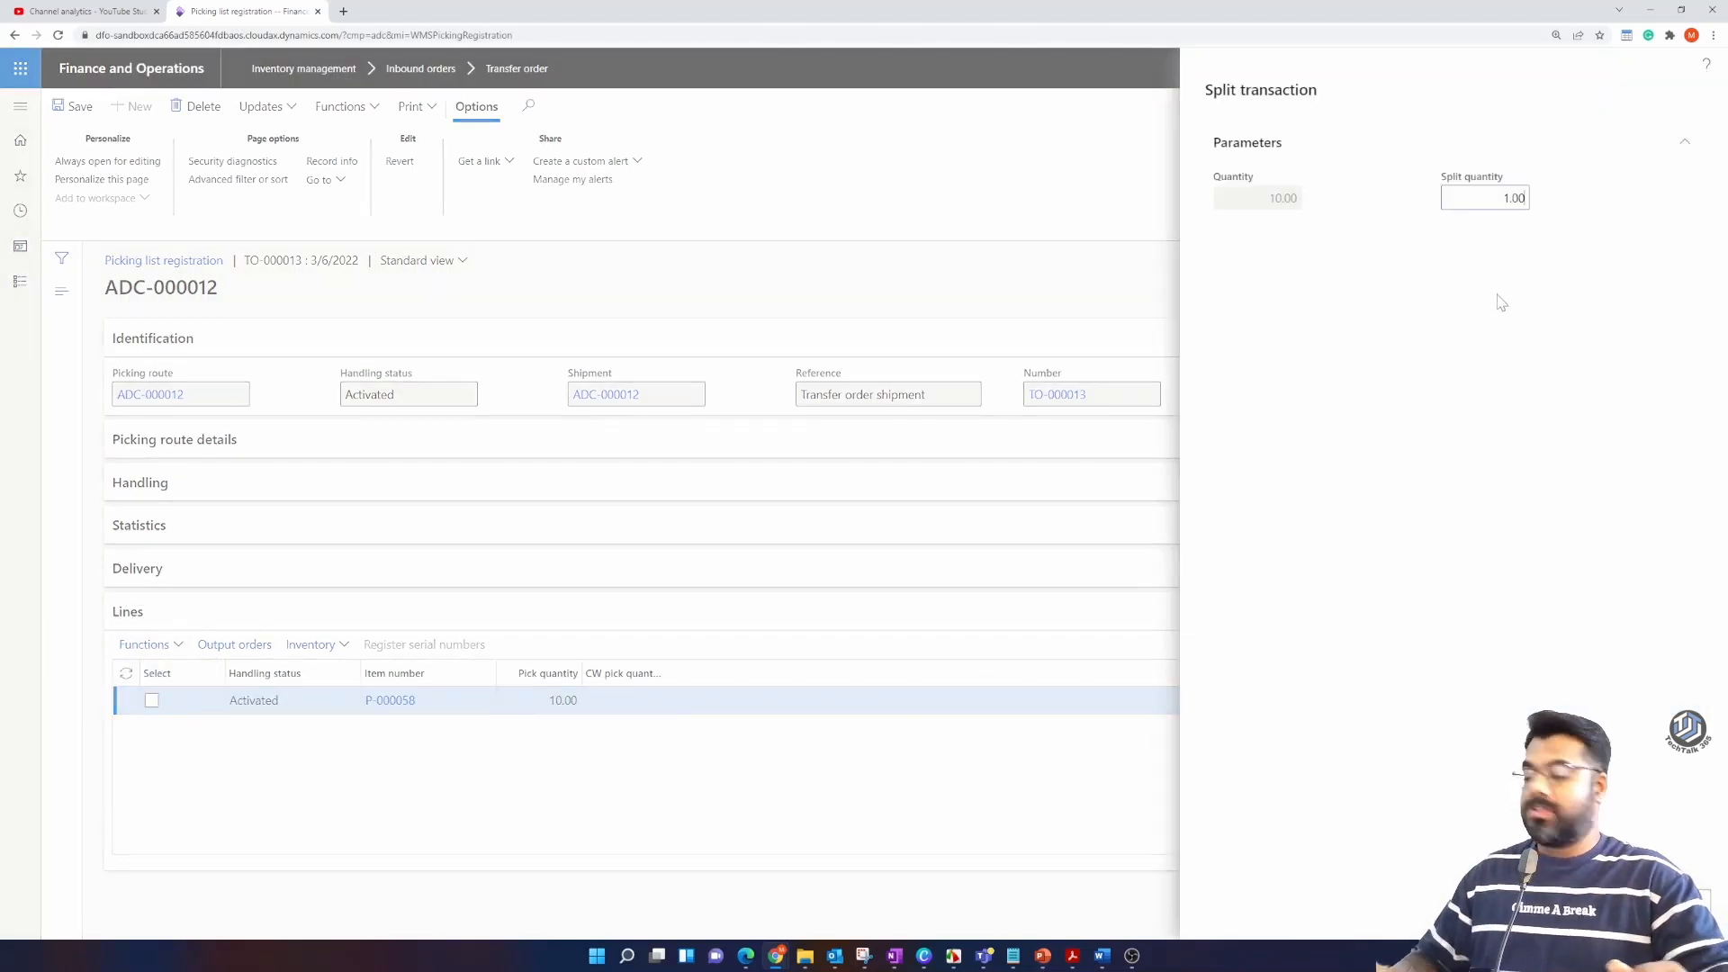
pyautogui.click(1511, 198)
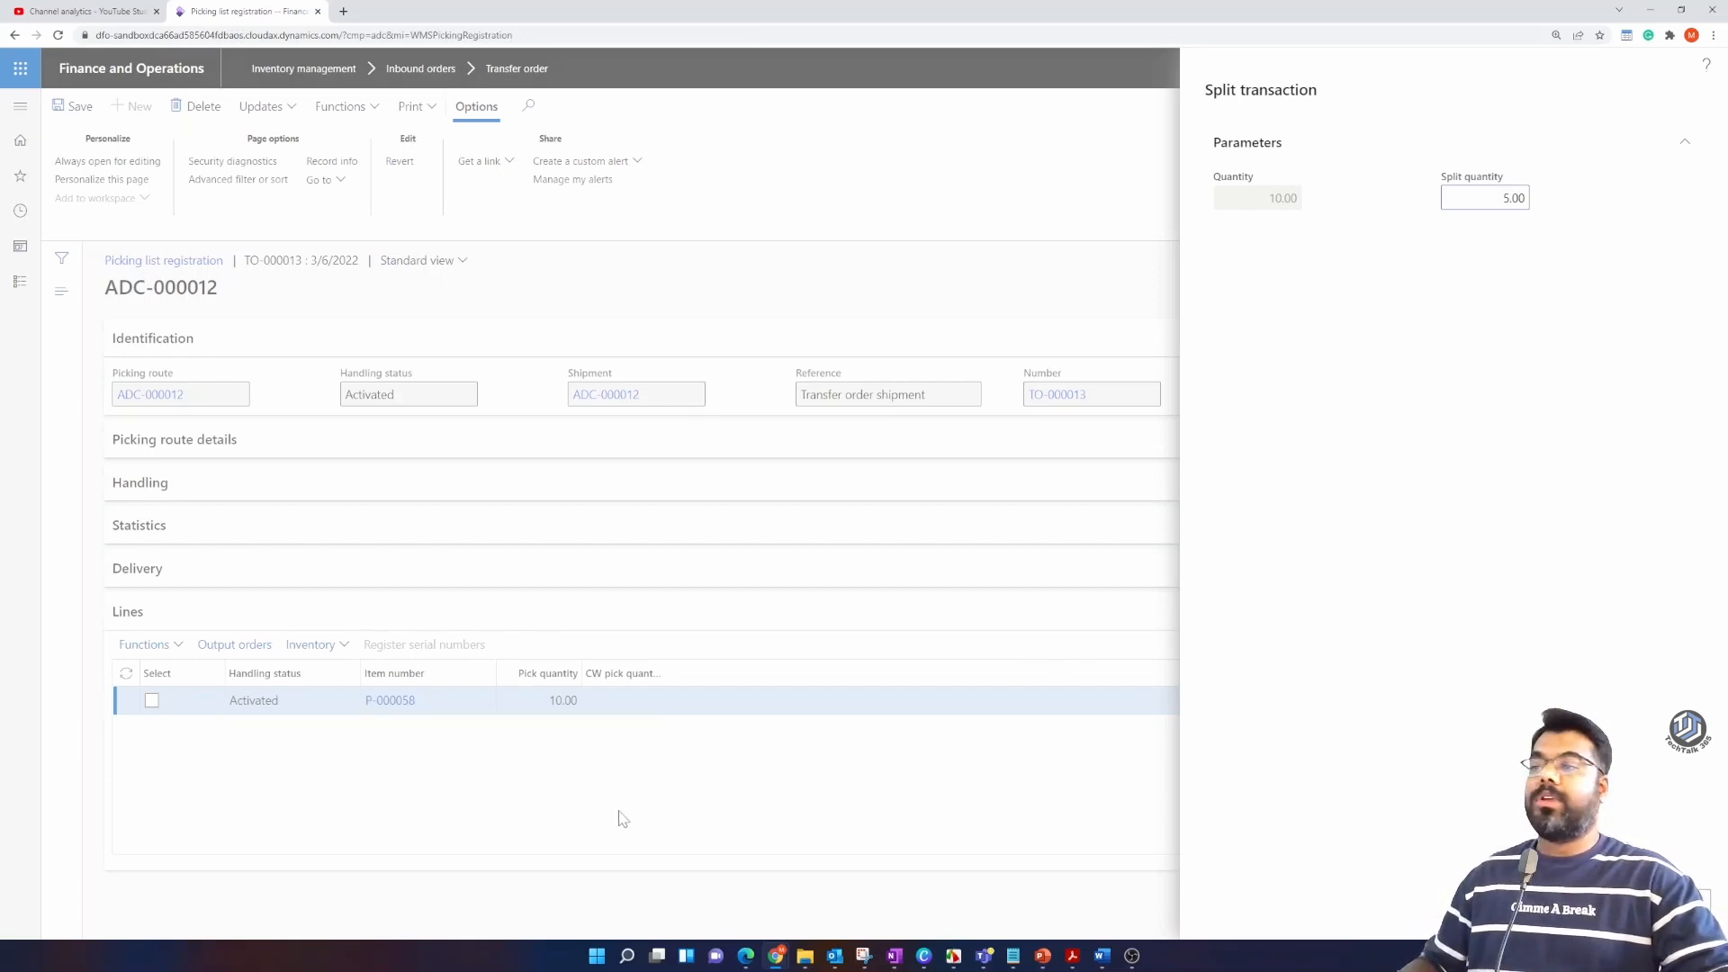
pyautogui.press('Return')
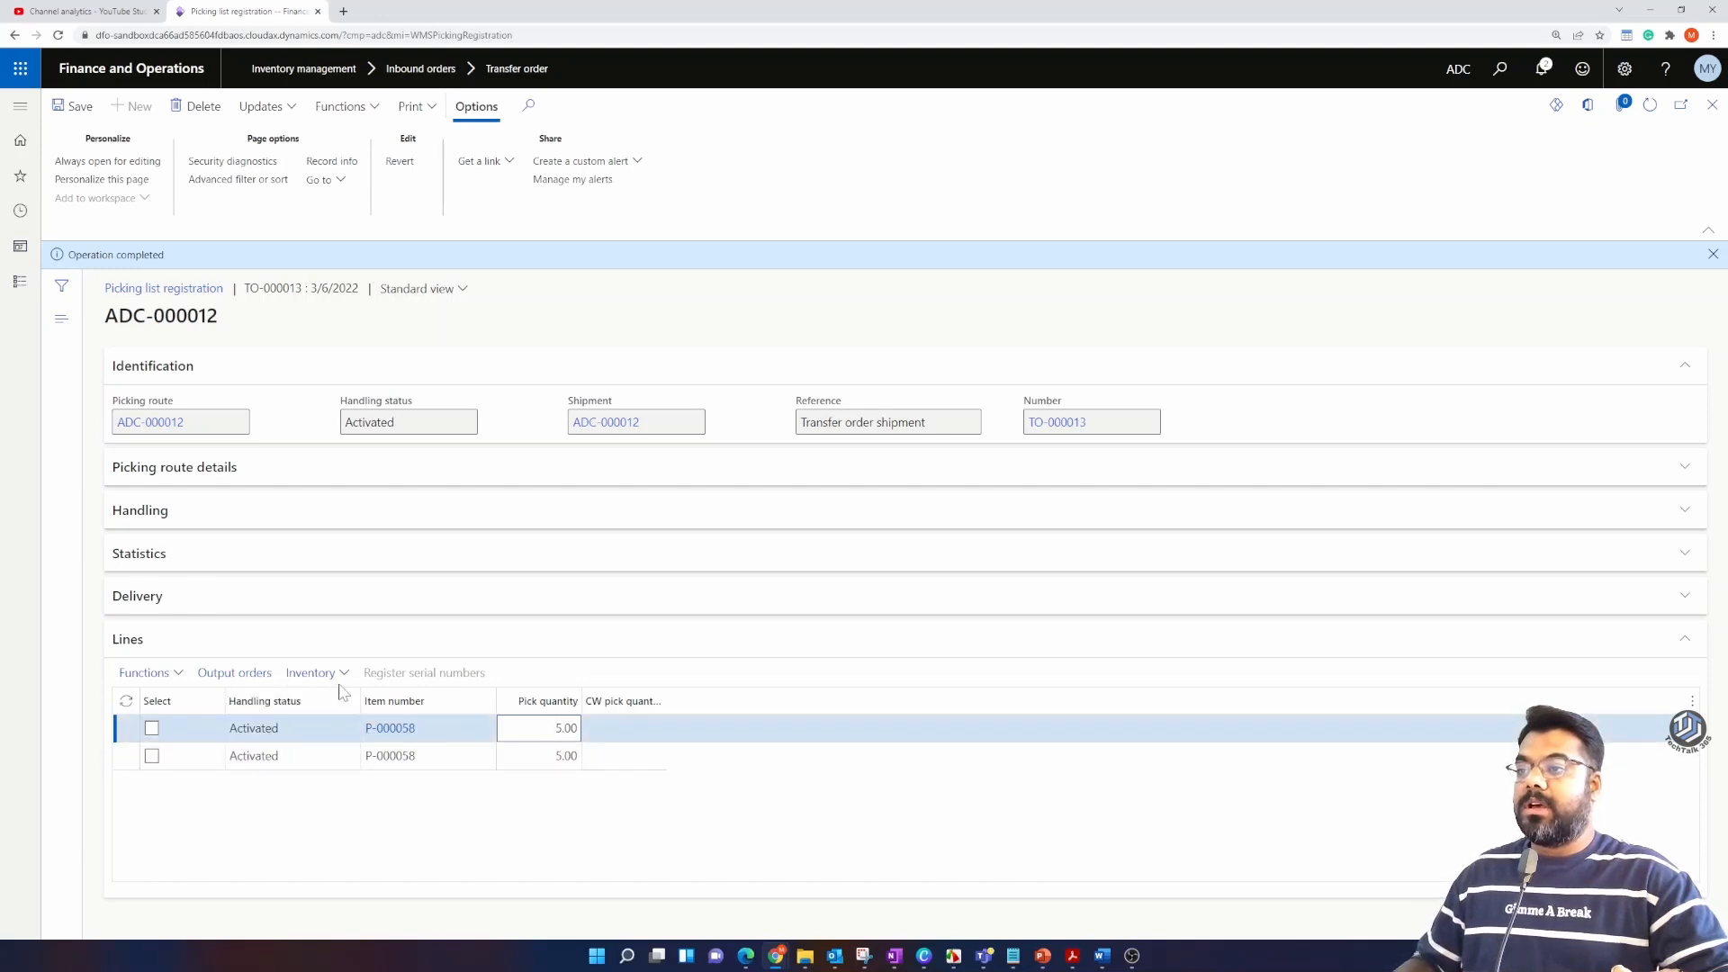
# Step: Cancel the second of the two picking lines for item P-000058
pyautogui.click(293, 108)
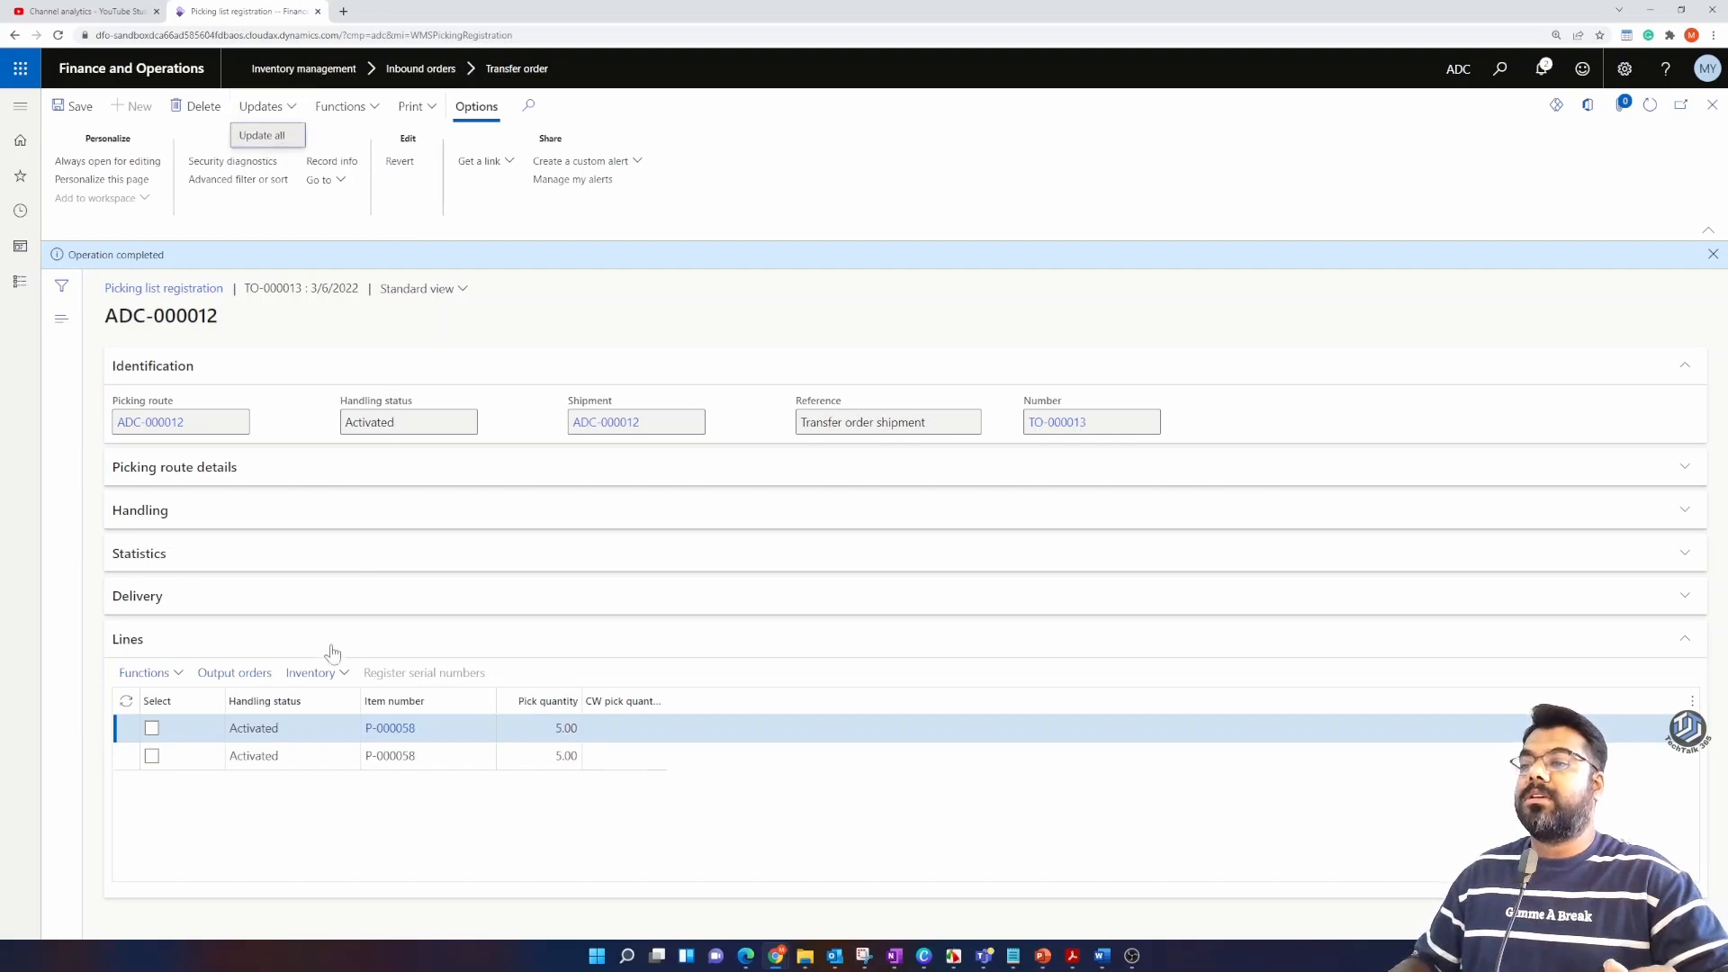
pyautogui.click(301, 762)
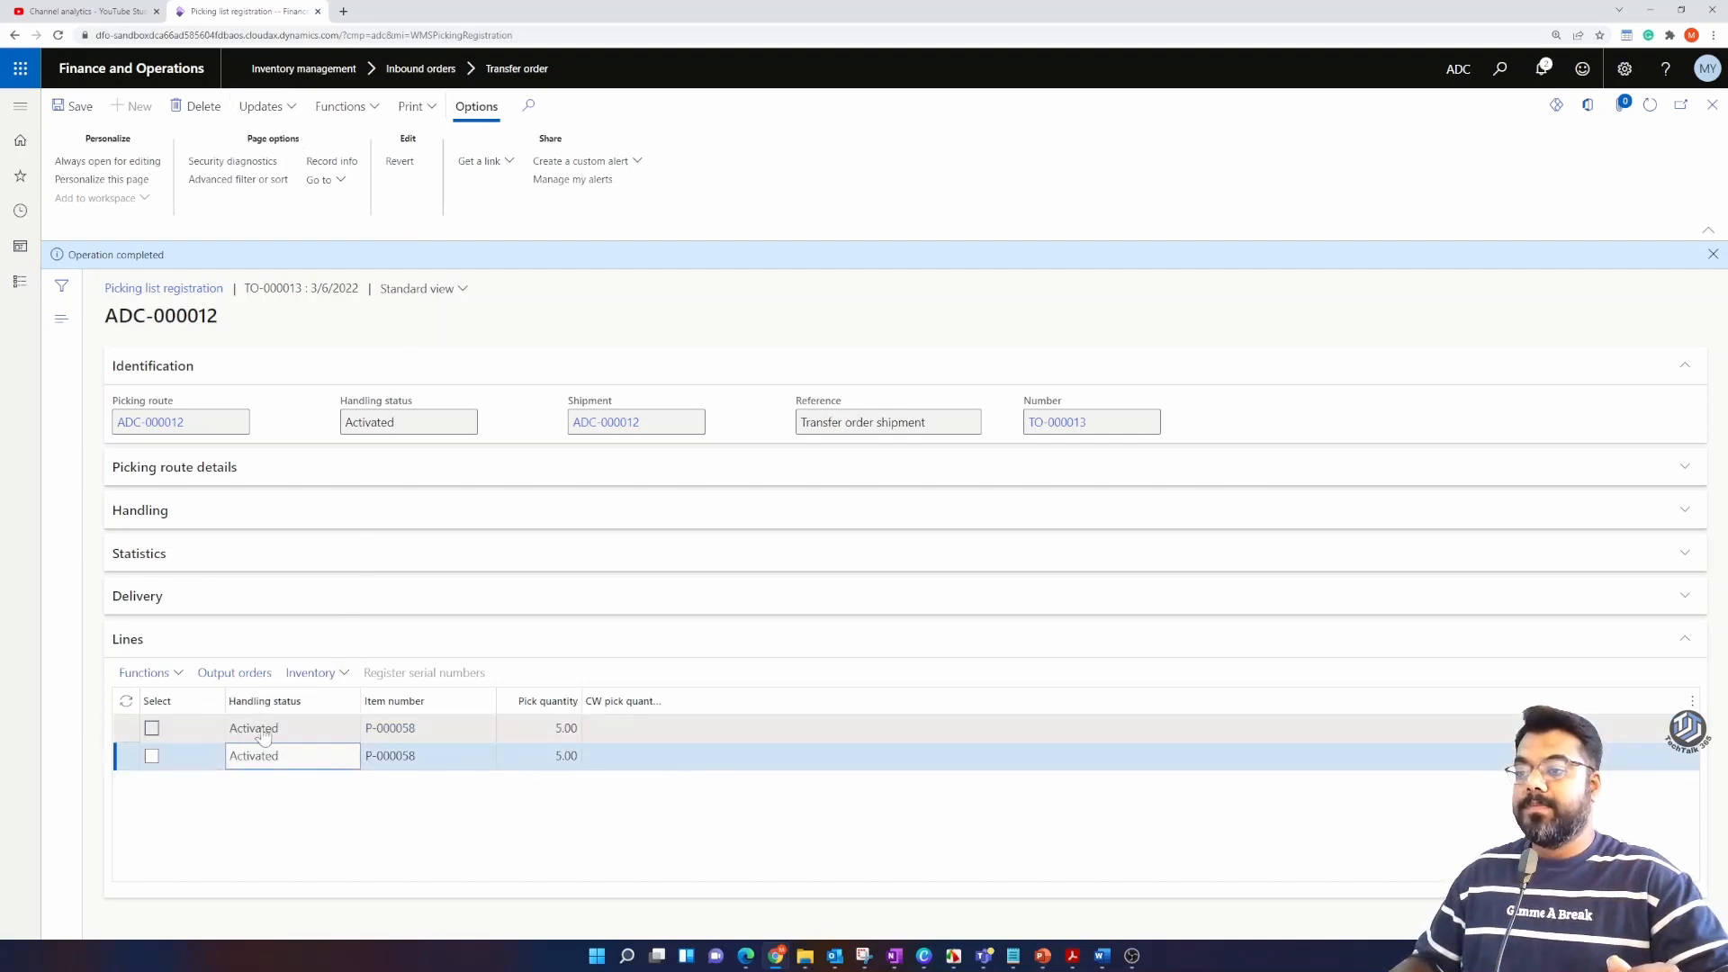
pyautogui.click(180, 675)
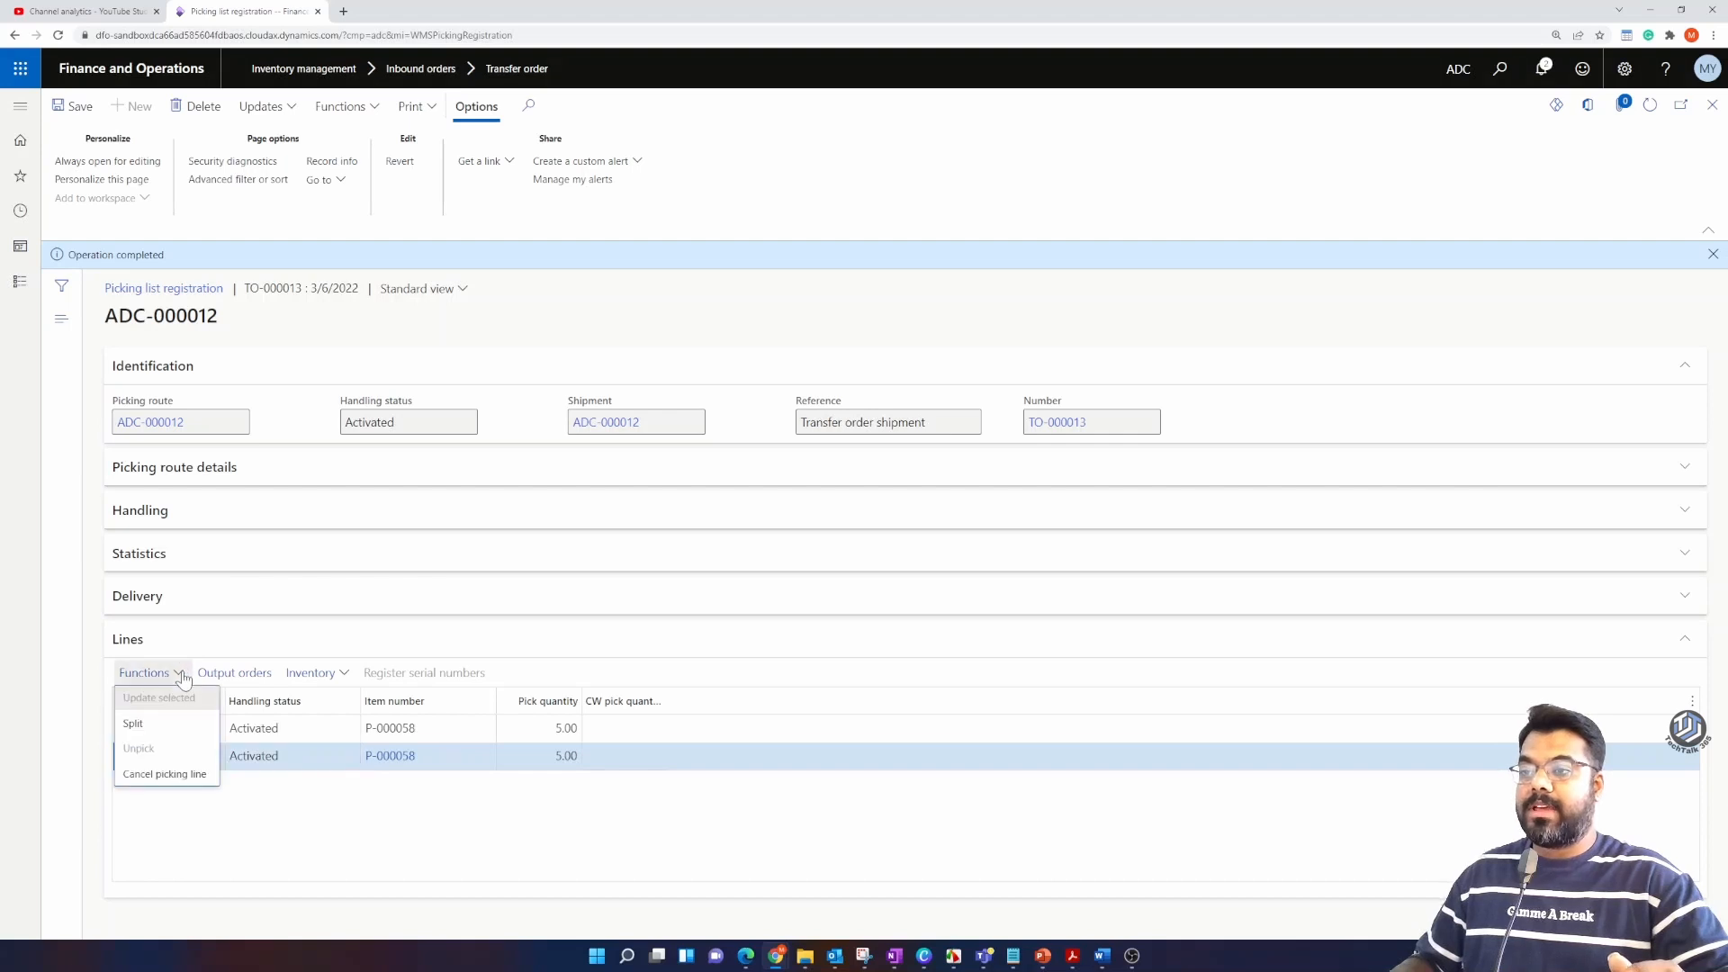
pyautogui.click(165, 774)
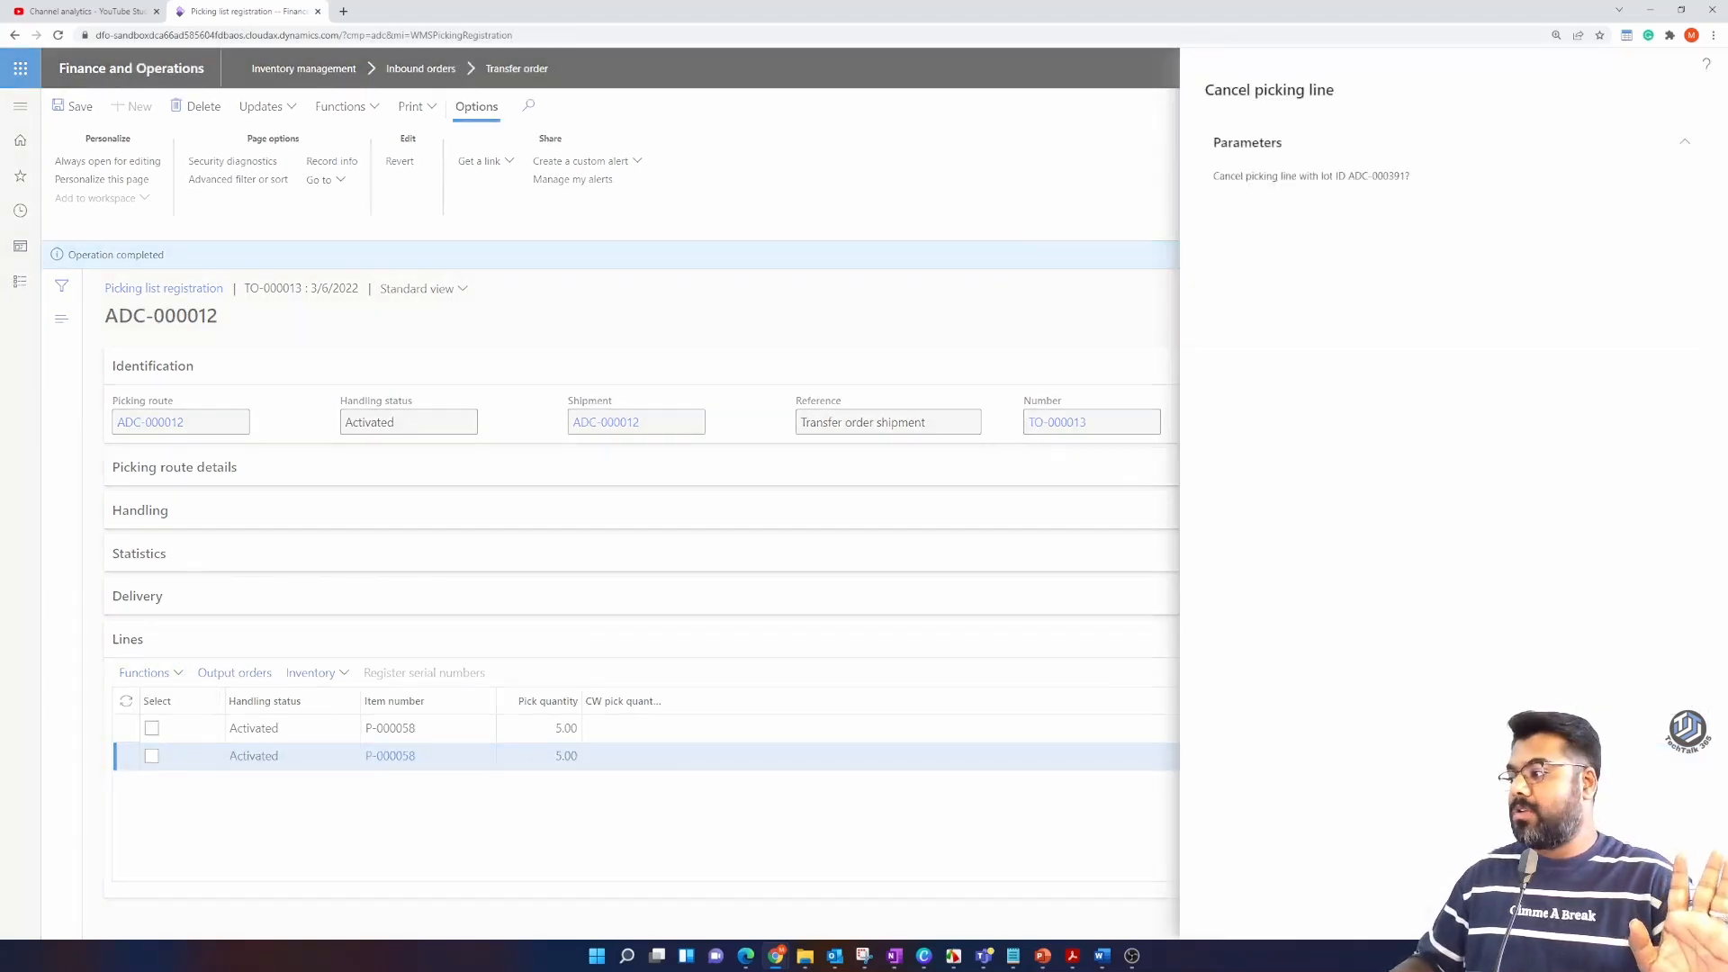
pyautogui.click(1618, 911)
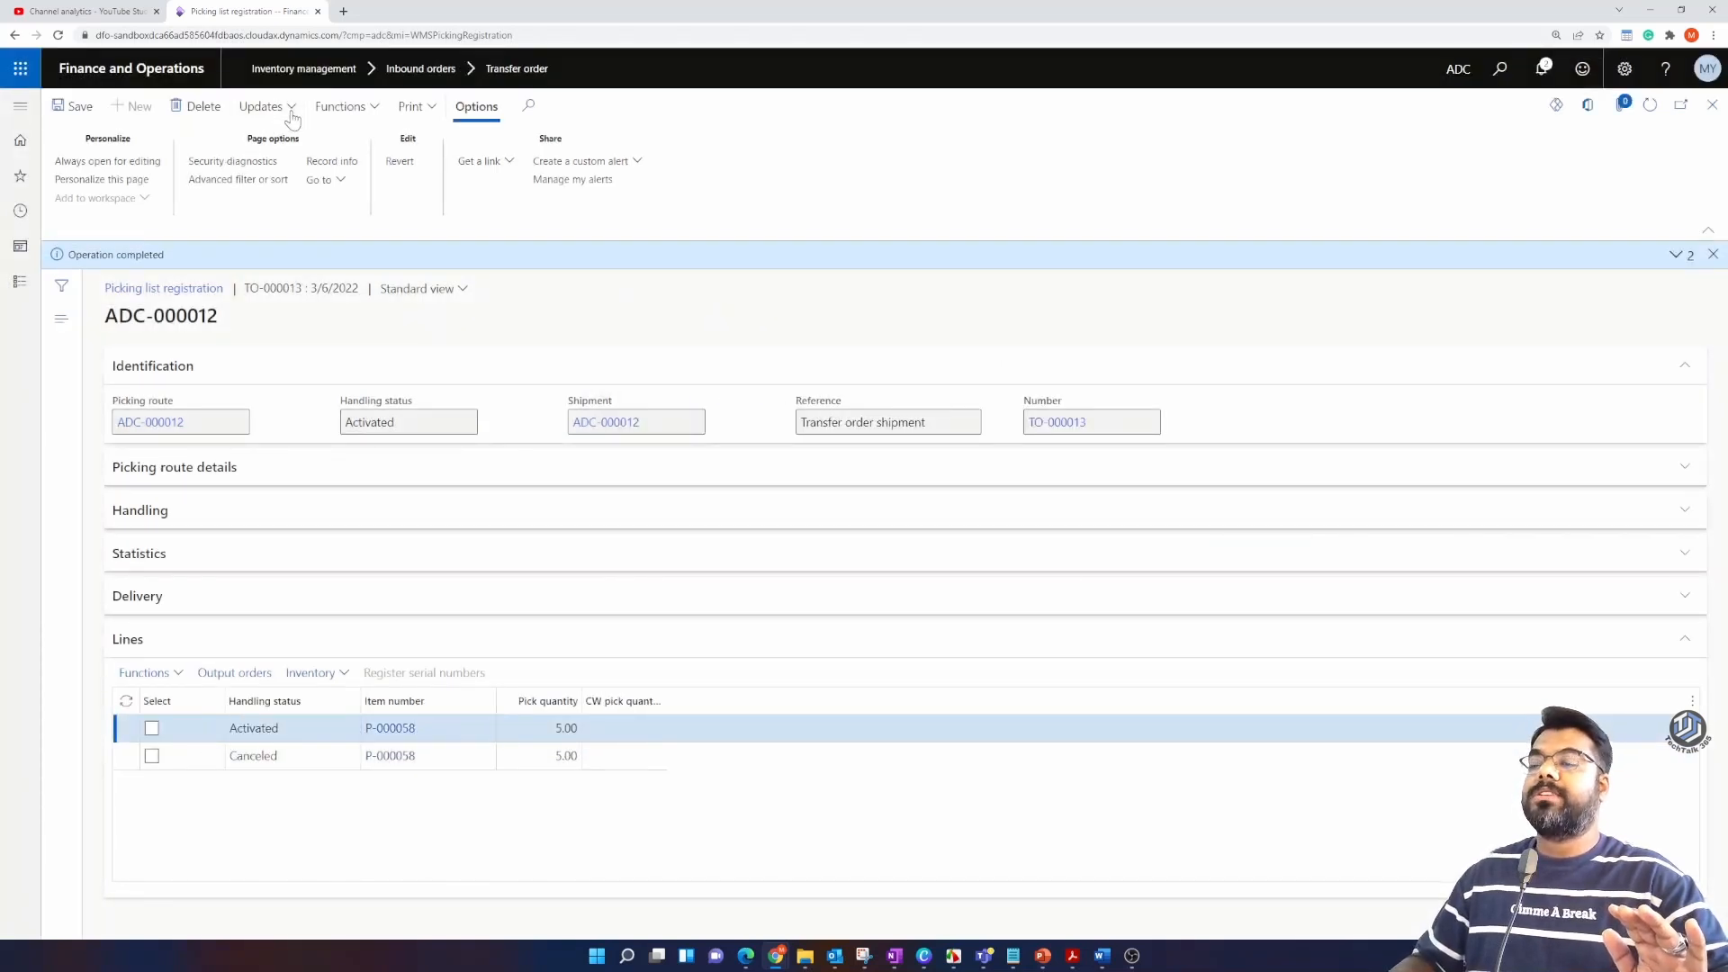
# Step: Update all lines of the picking list registration to complete the picking, and close the registration
pyautogui.click(291, 113)
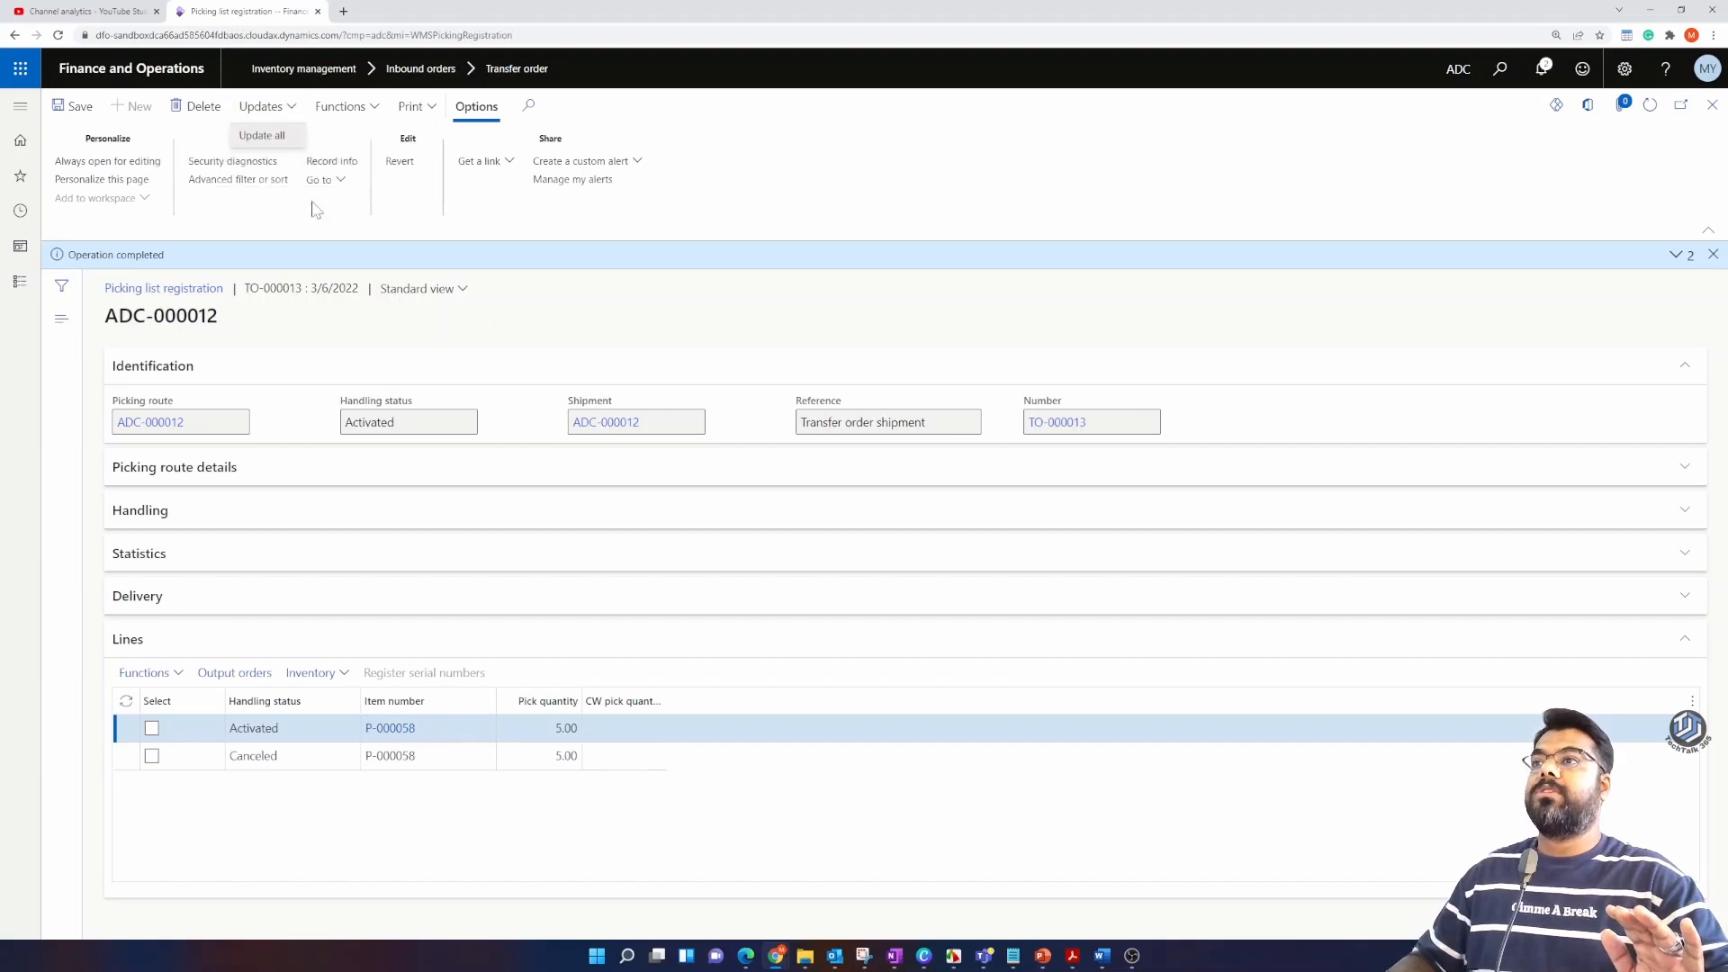
pyautogui.click(261, 136)
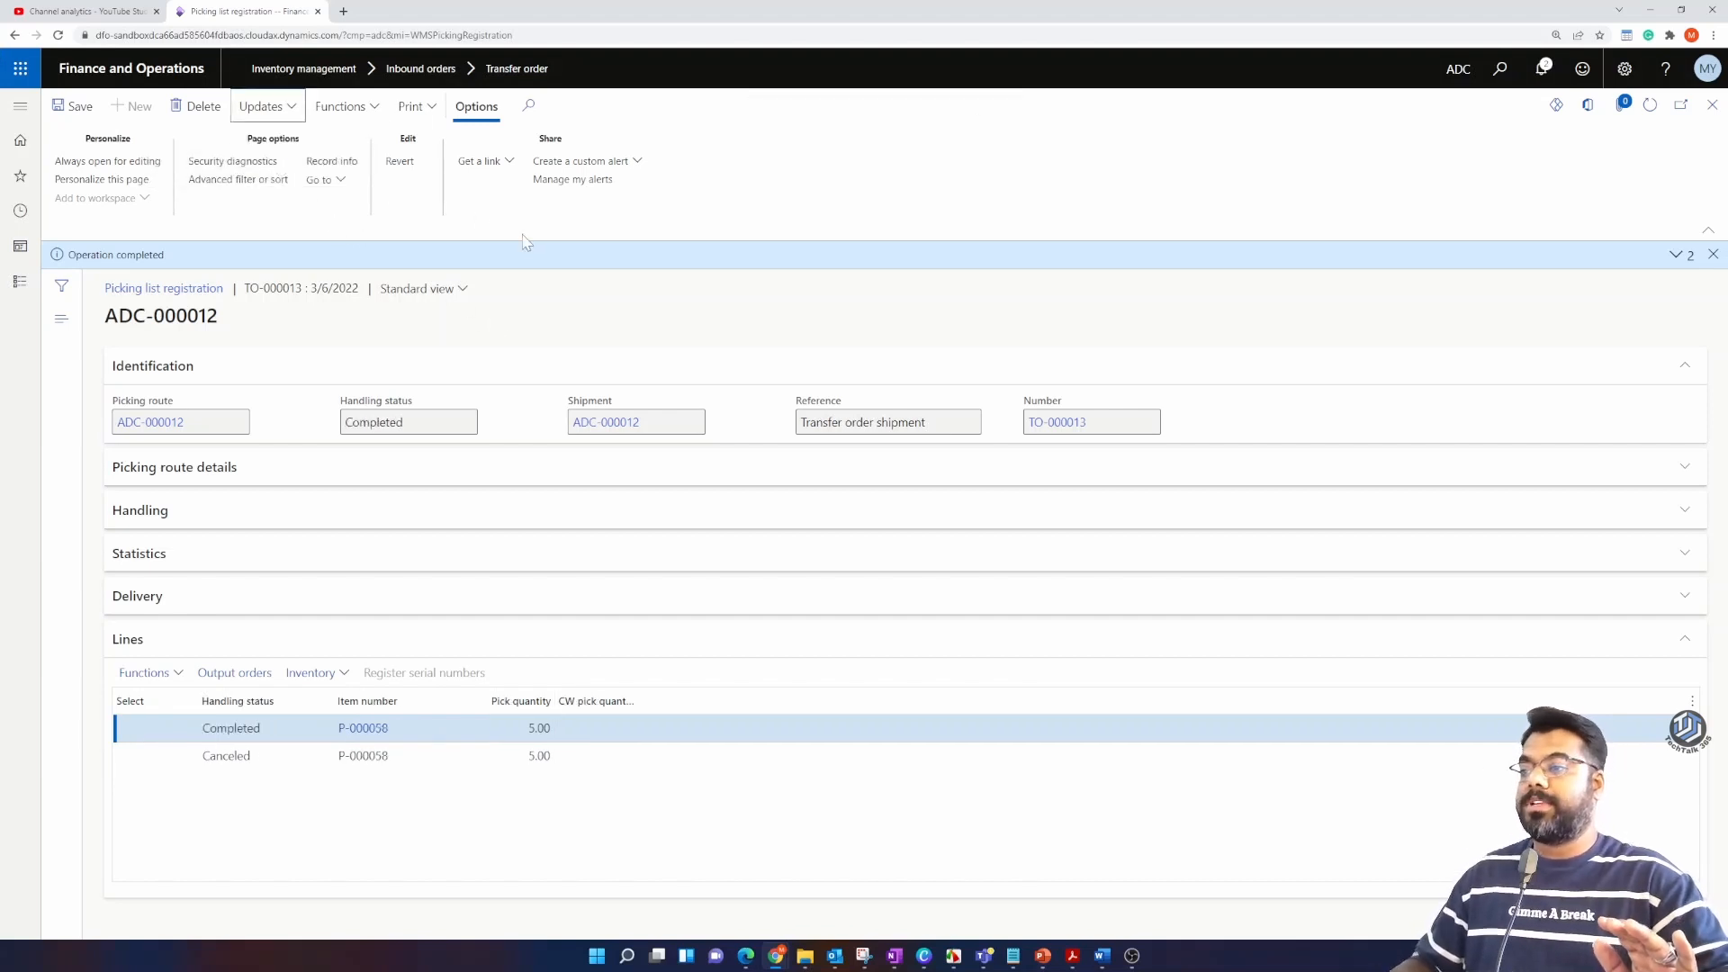
pyautogui.click(261, 728)
pyautogui.click(144, 791)
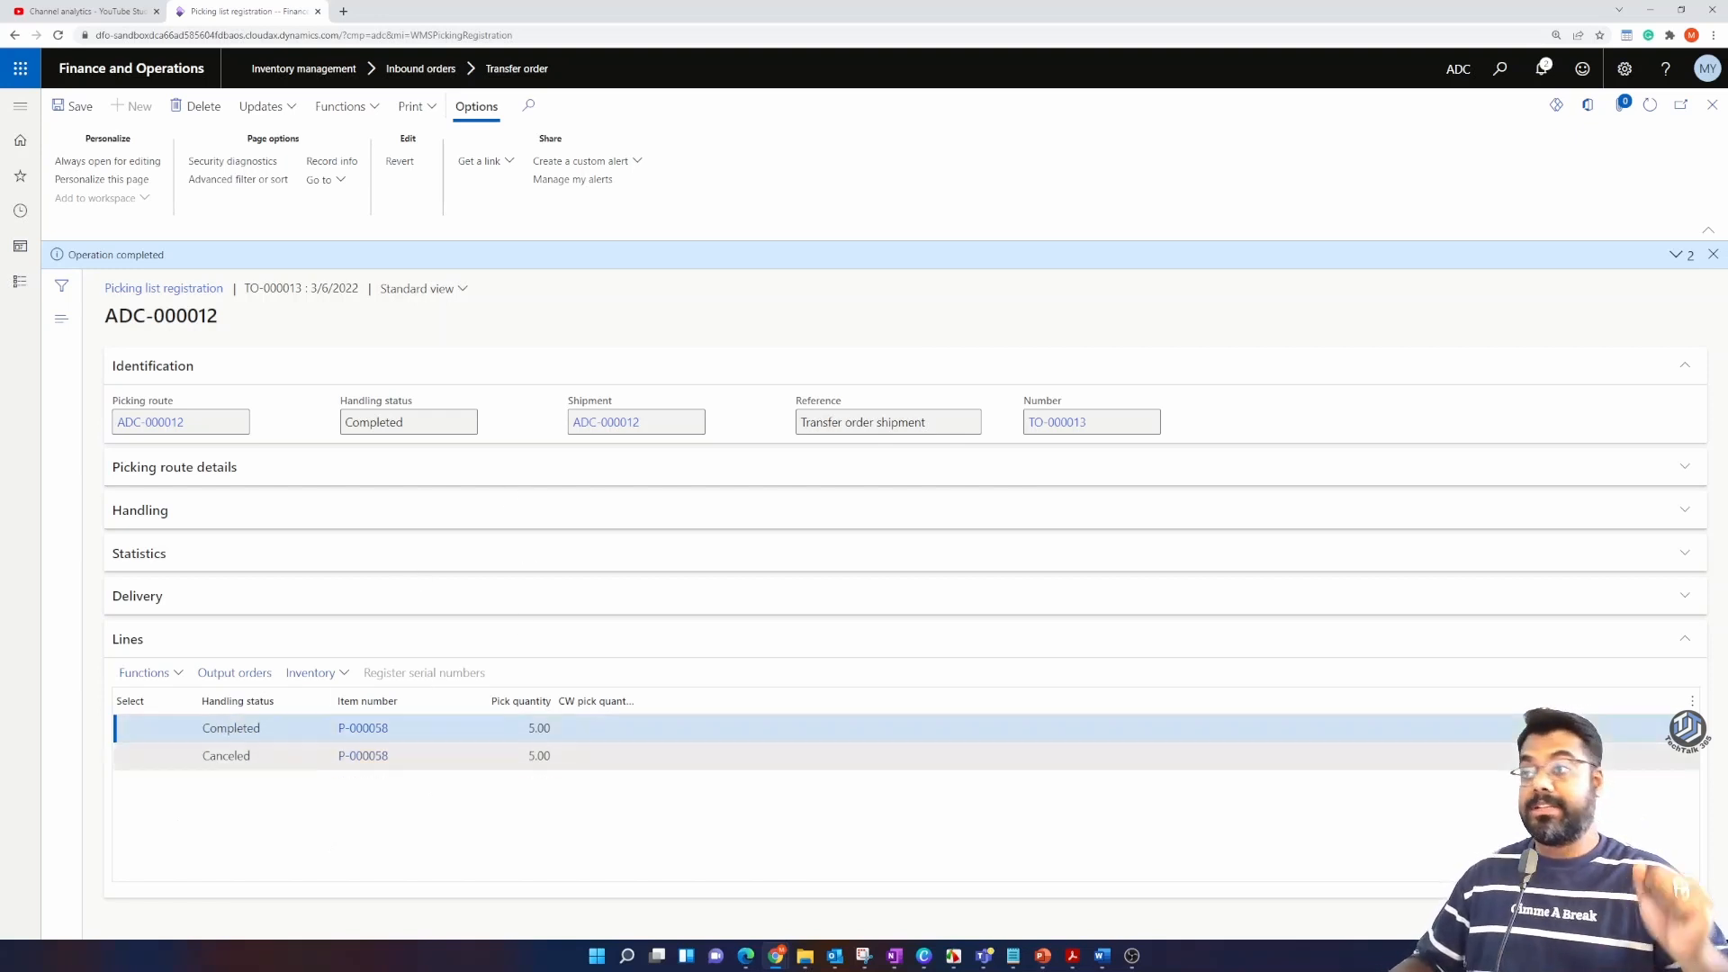
pyautogui.moveTo(407, 423); pyautogui.dragTo(256, 423)
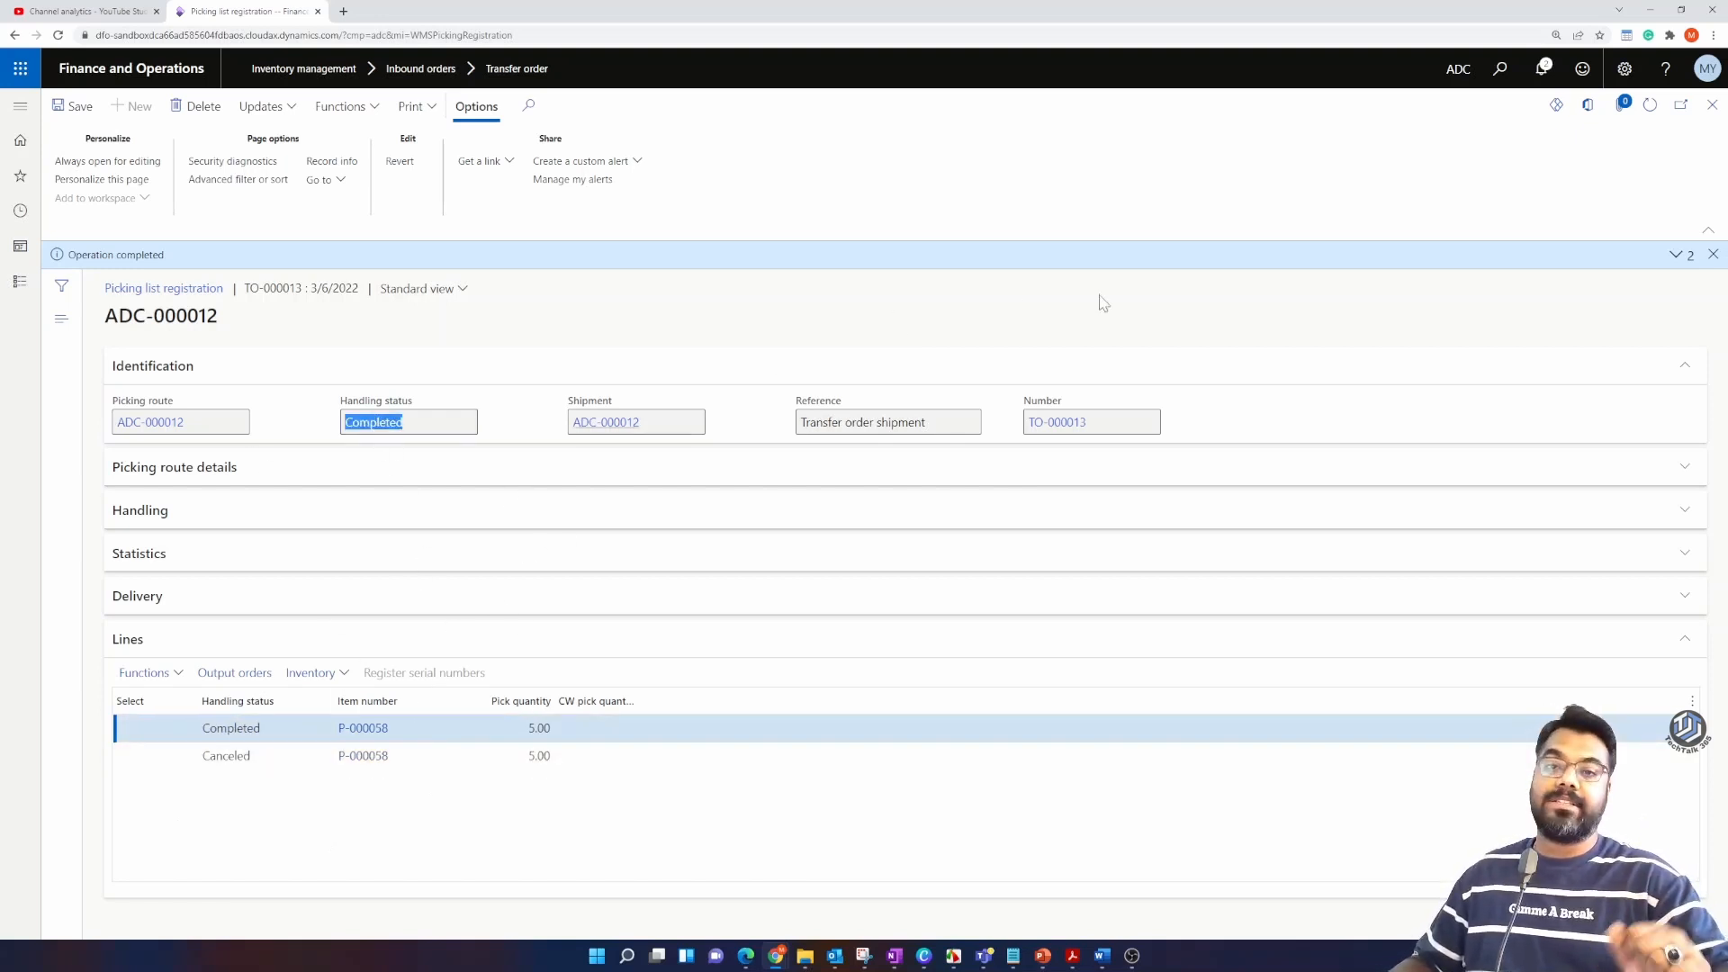
pyautogui.click(1713, 104)
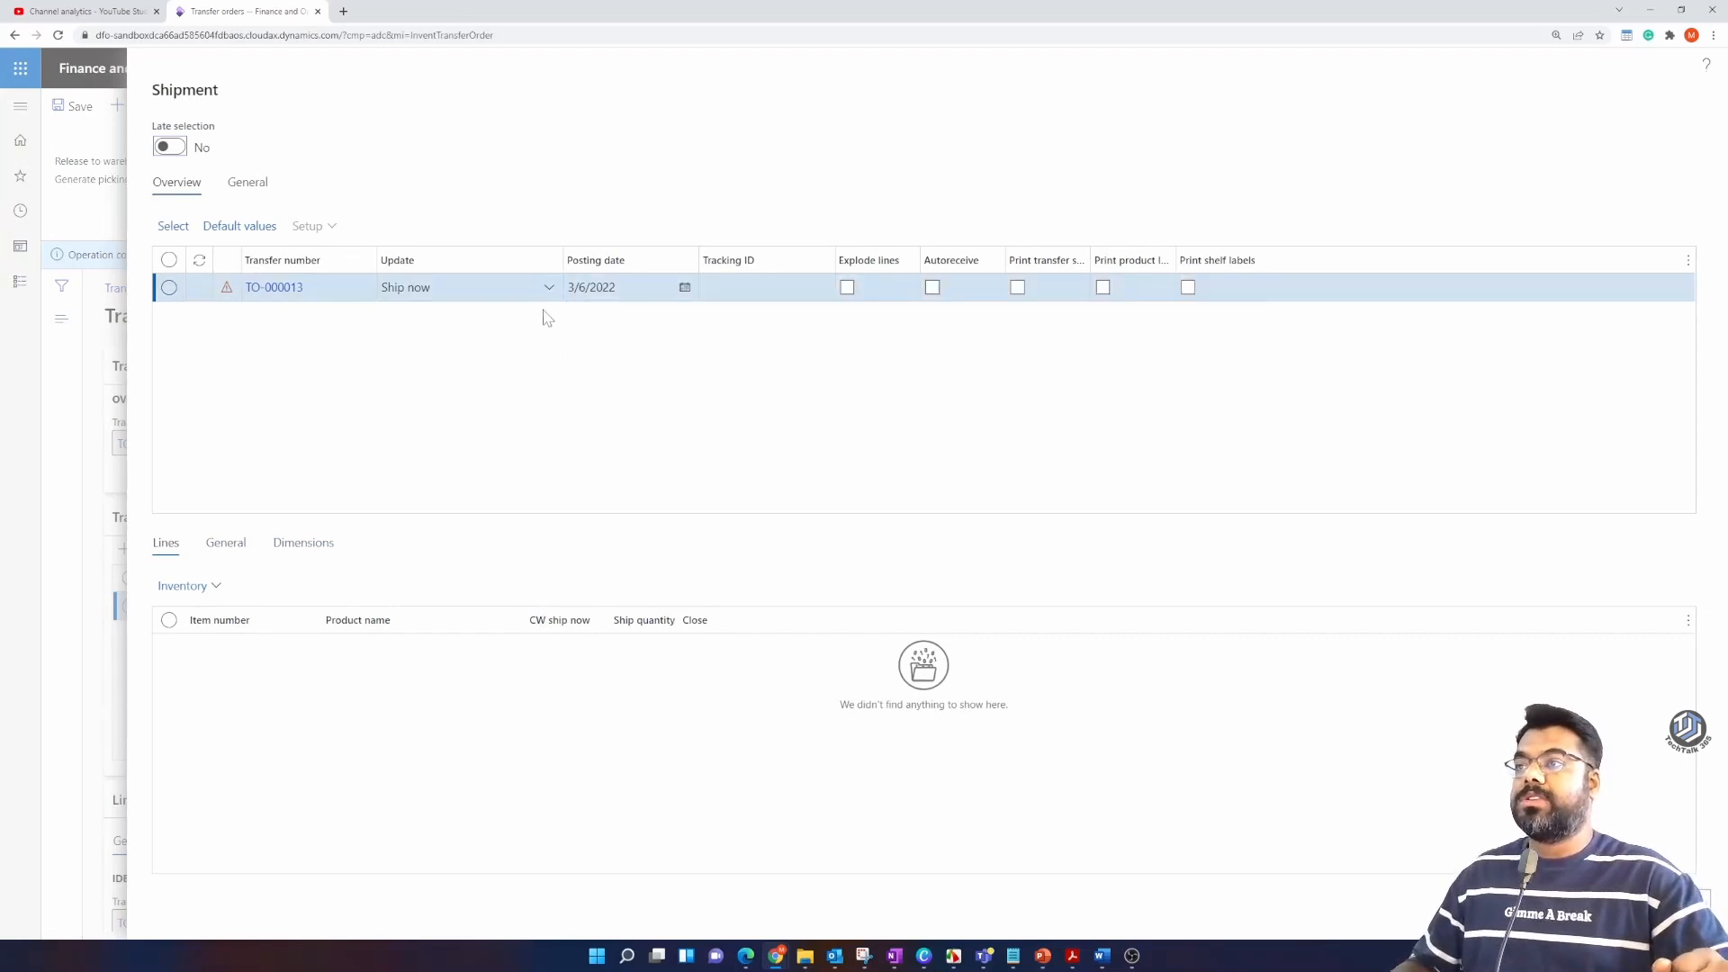
# Step: Ship transfer order TO-000013 with the shipment update based on Picked quantity, and check the order's status
pyautogui.click(549, 287)
pyautogui.click(432, 438)
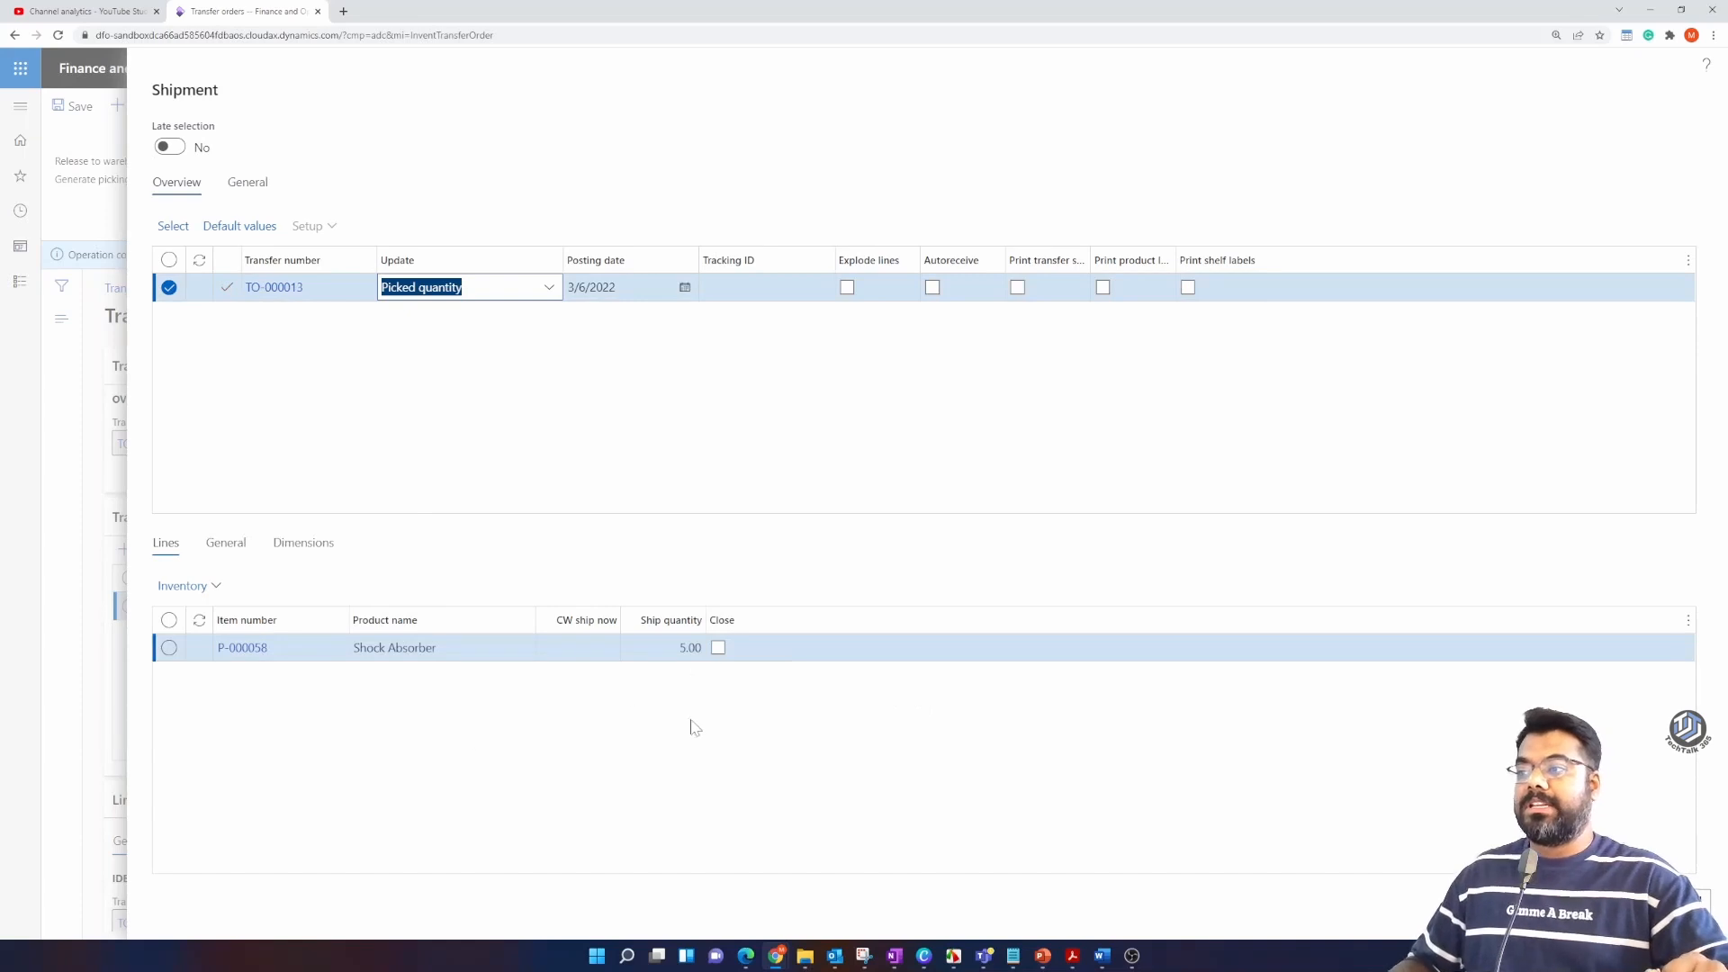
pyautogui.click(1331, 879)
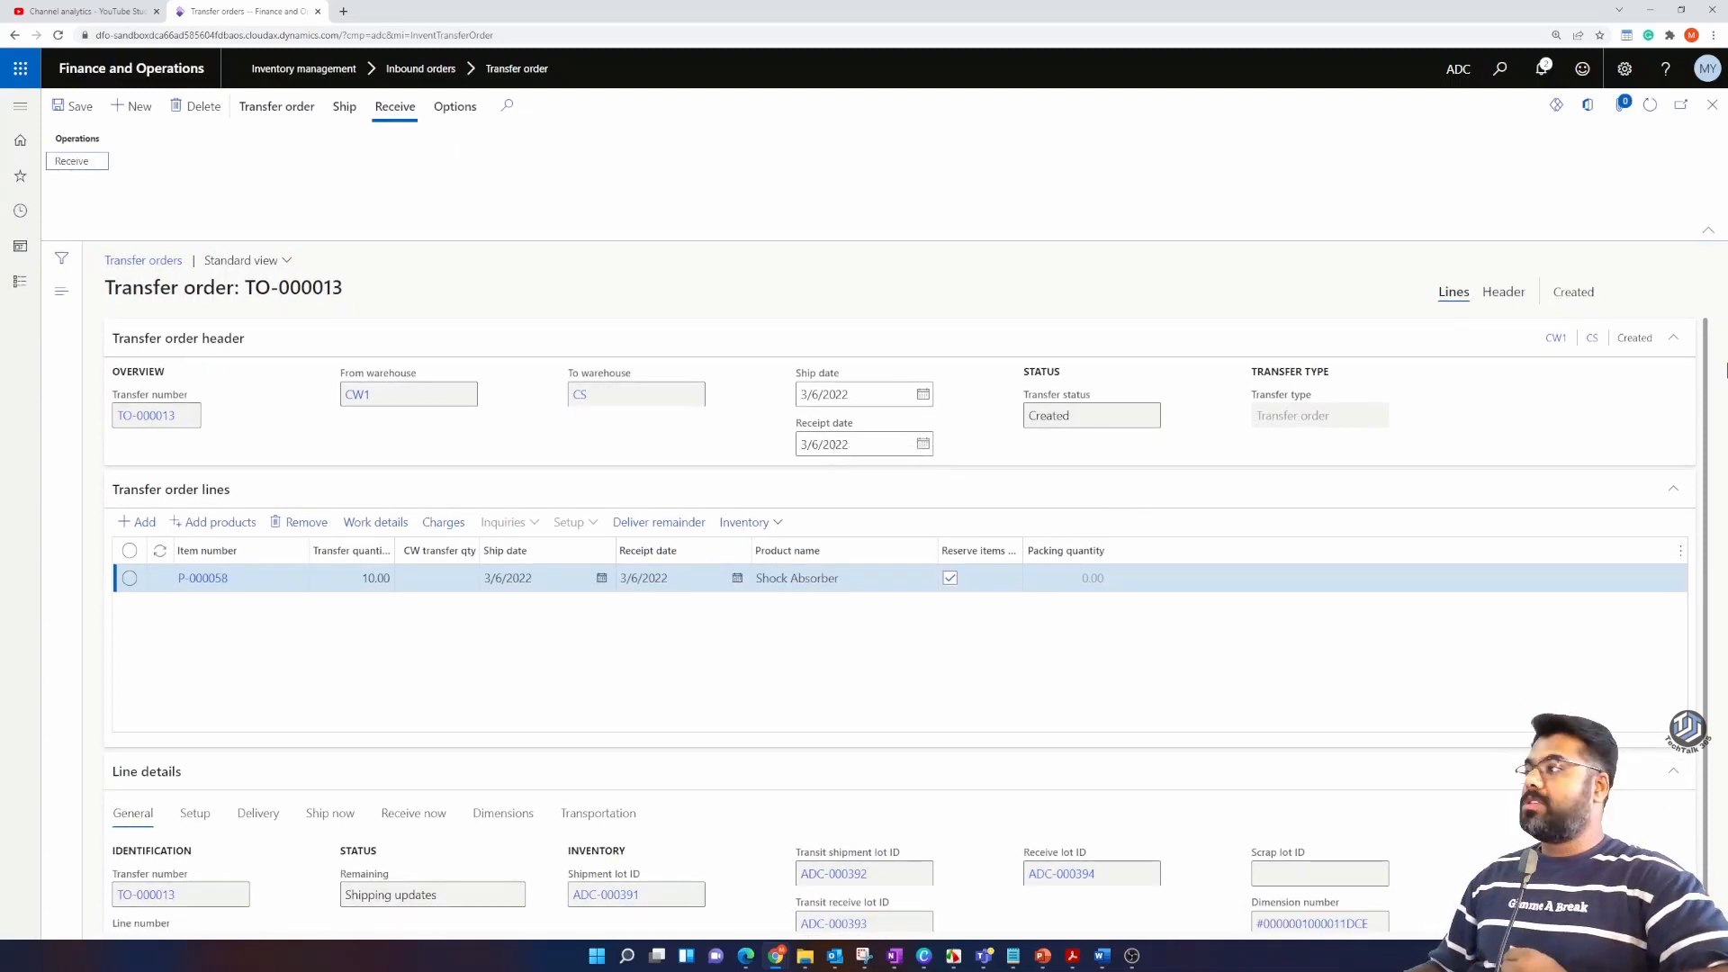
pyautogui.moveTo(1599, 293); pyautogui.dragTo(1545, 294)
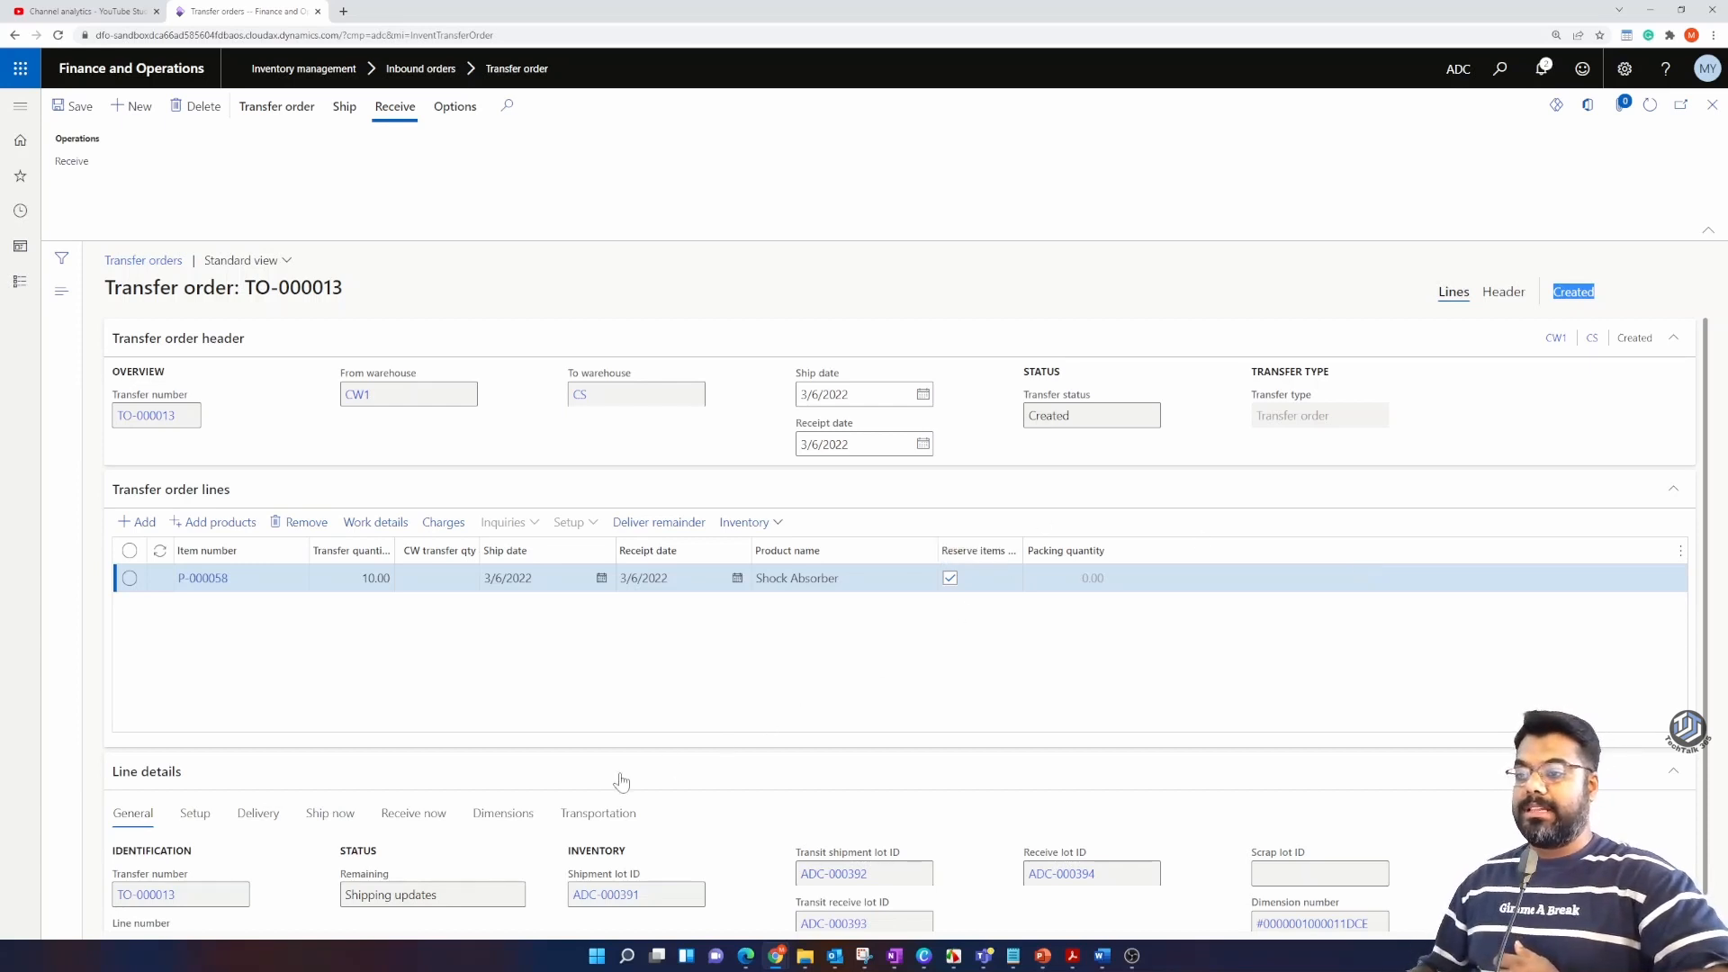
# Step: Check the Shock Absorber line's Ship now details and cancel its remaining ship quantity through Deliver remainder
pyautogui.click(329, 813)
pyautogui.scroll(-2, 611, 702)
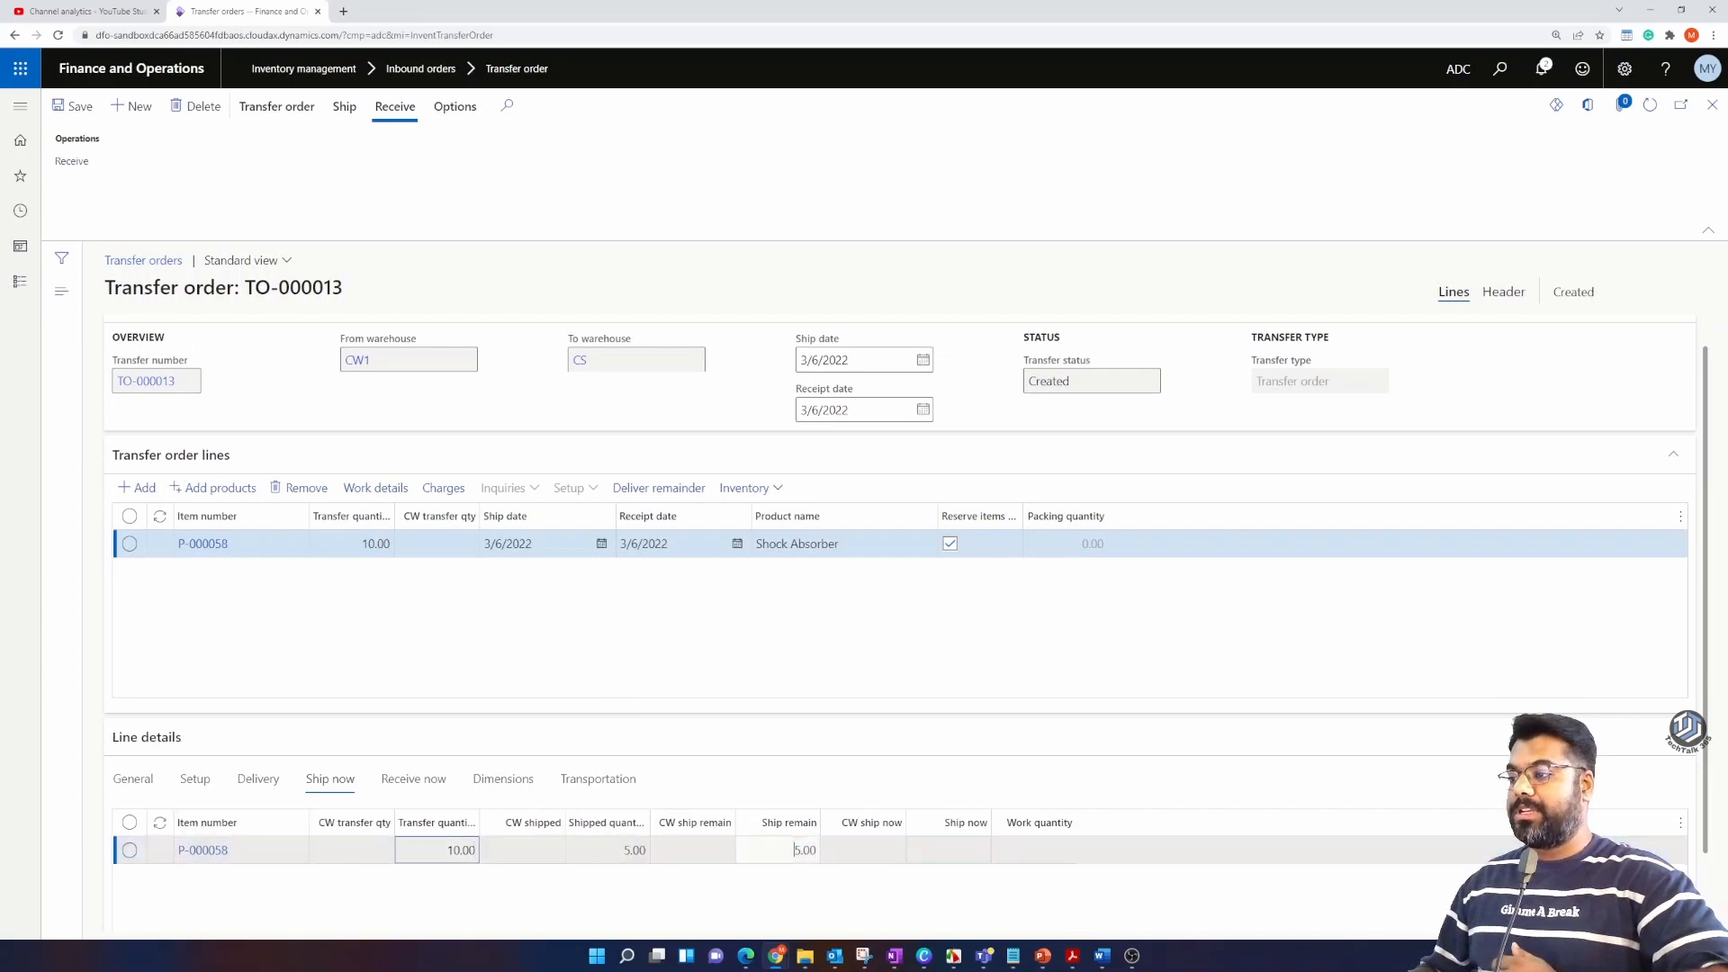
pyautogui.click(778, 850)
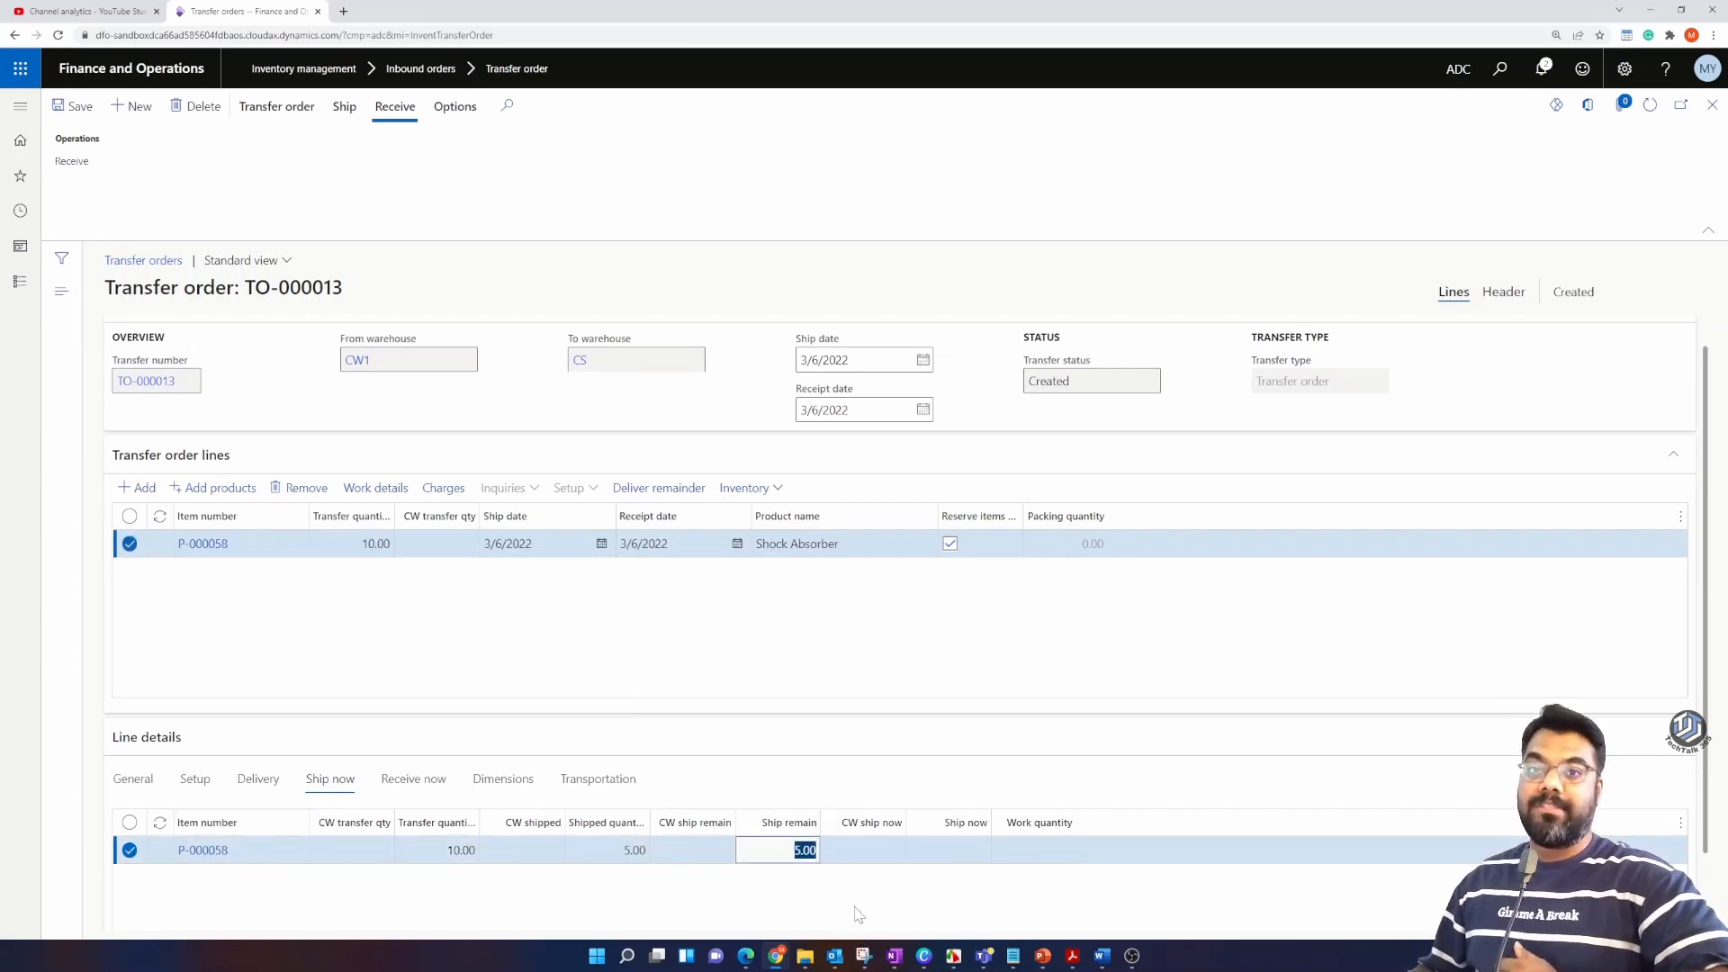
pyautogui.click(914, 657)
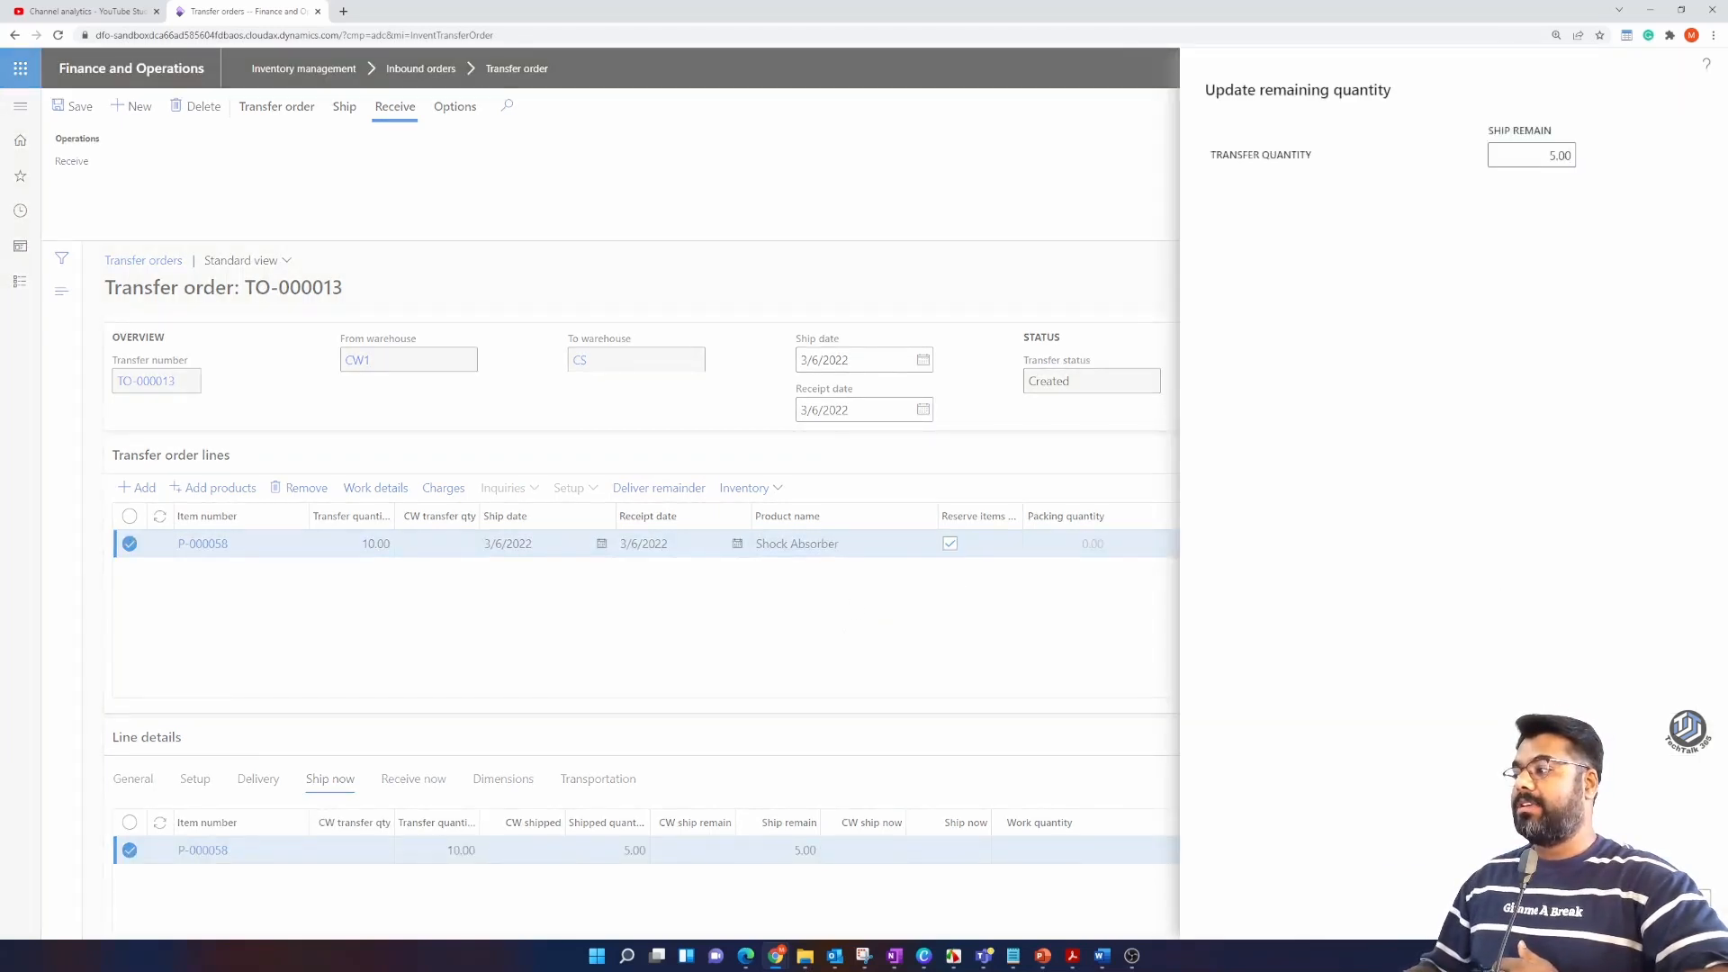
pyautogui.click(1582, 905)
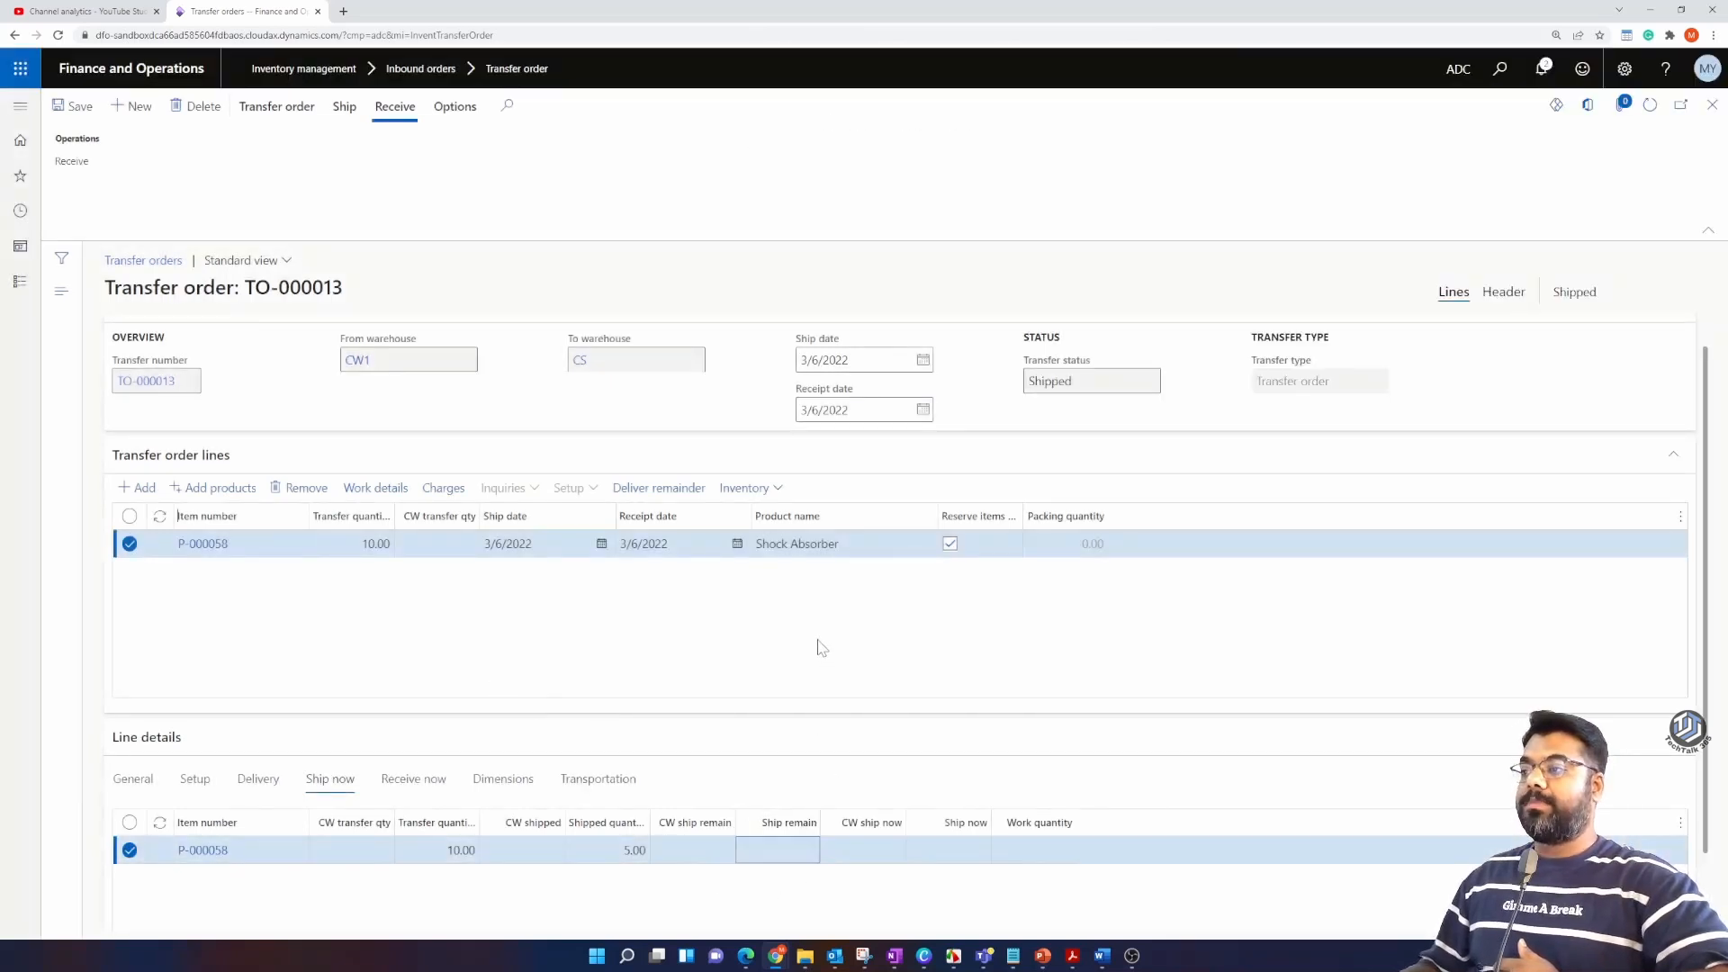
# Step: Try to receive the transfer order with the update set to Shipment and shipment voucher ADC-14035
pyautogui.click(1650, 107)
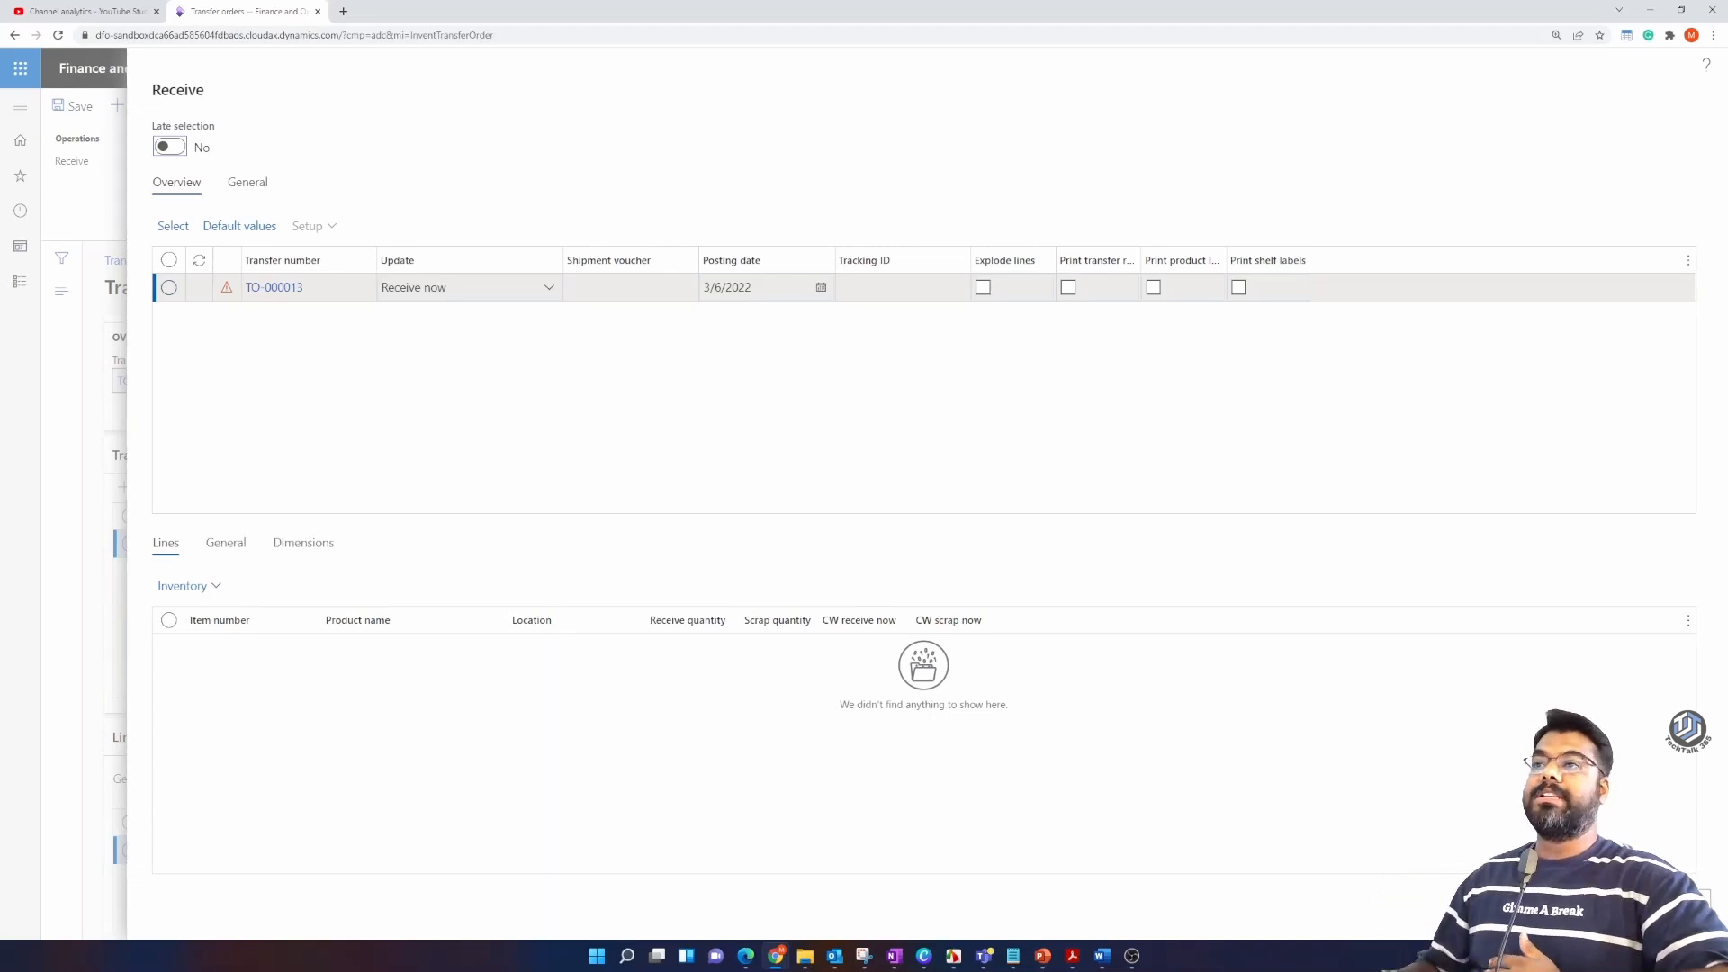
pyautogui.click(545, 288)
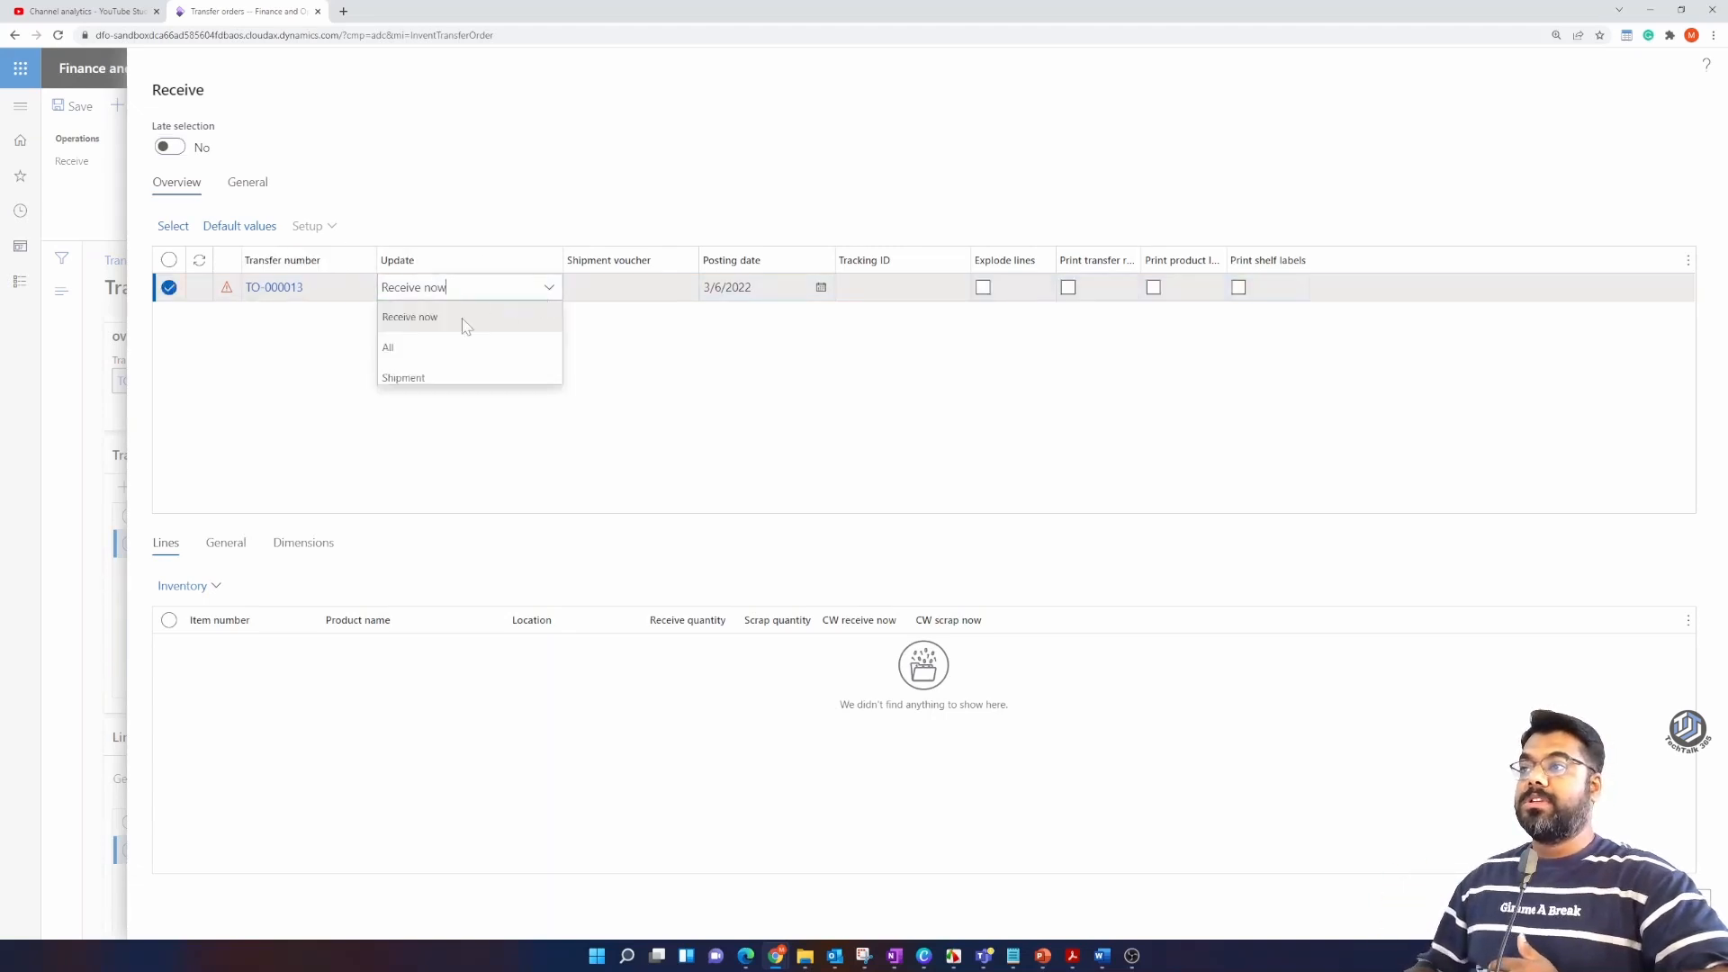
pyautogui.click(404, 378)
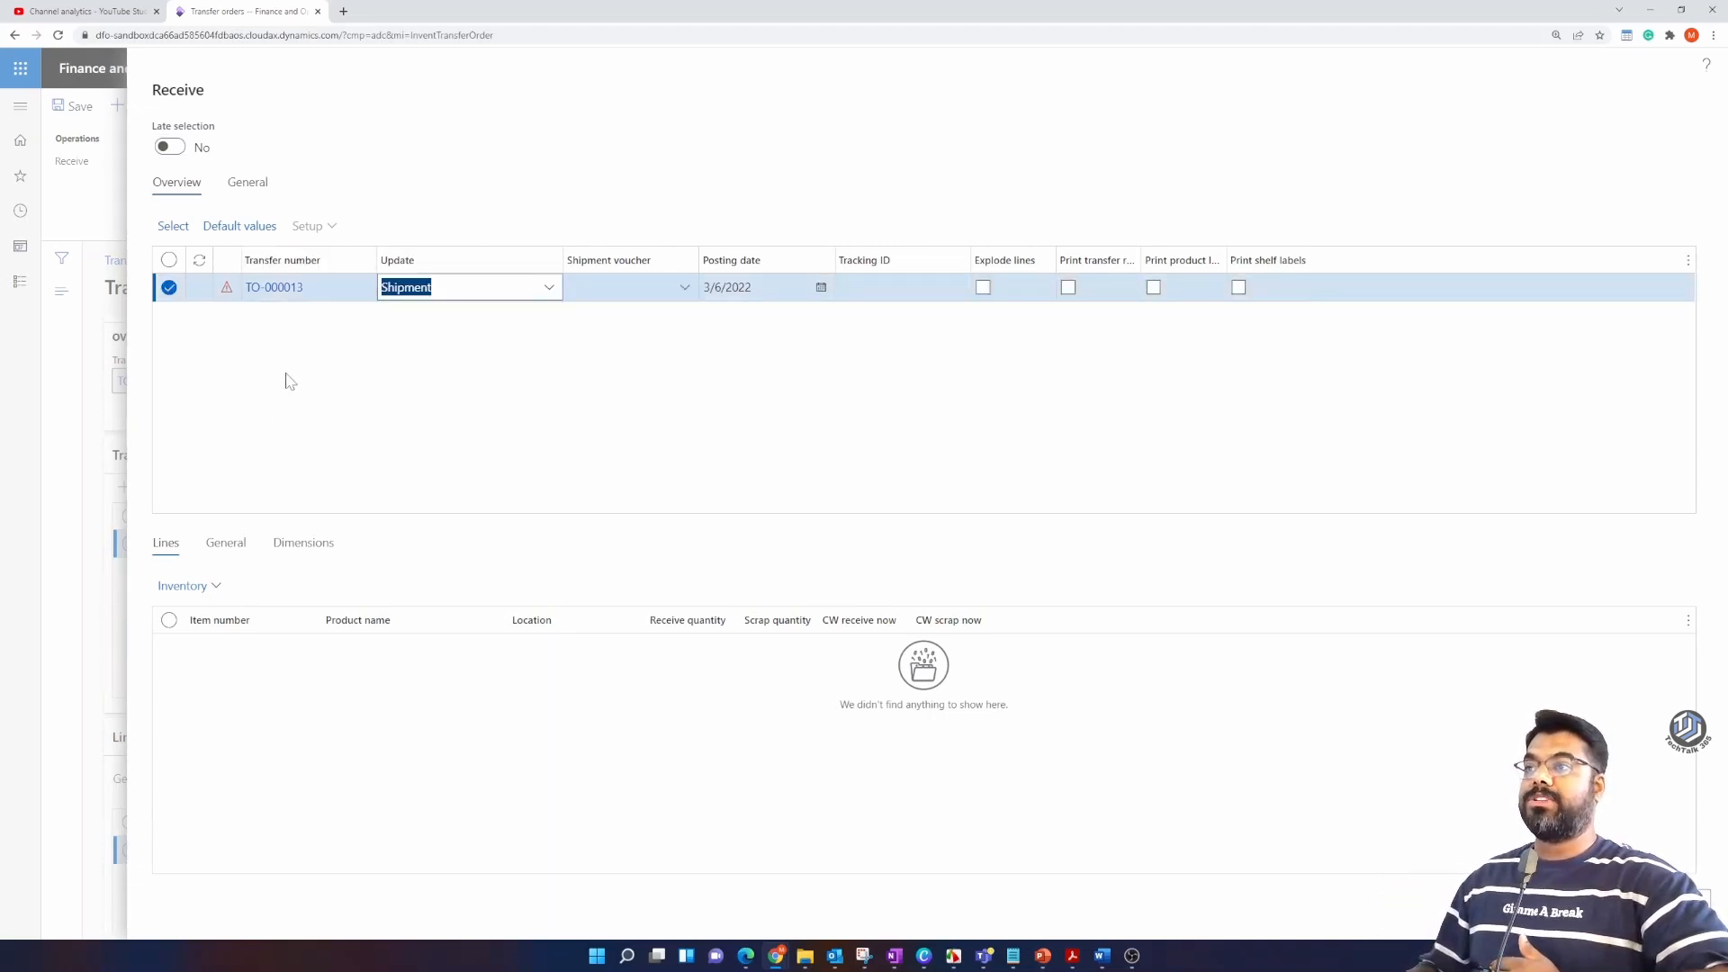
pyautogui.click(684, 291)
pyautogui.click(685, 289)
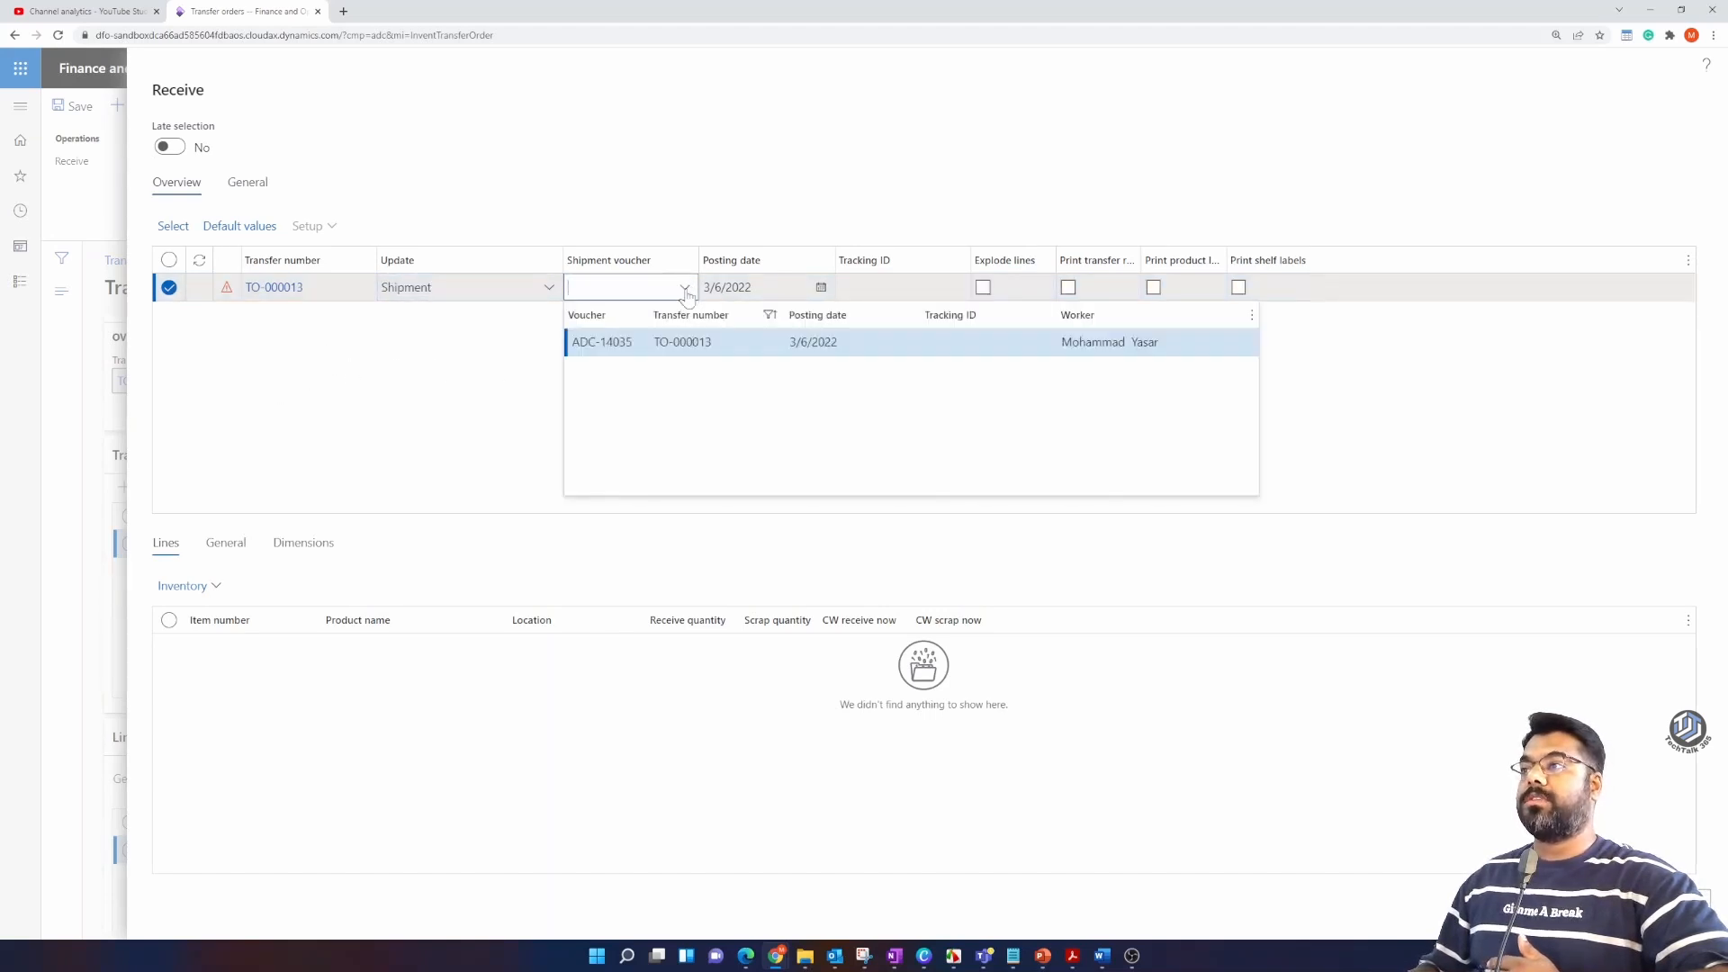
pyautogui.press('Return')
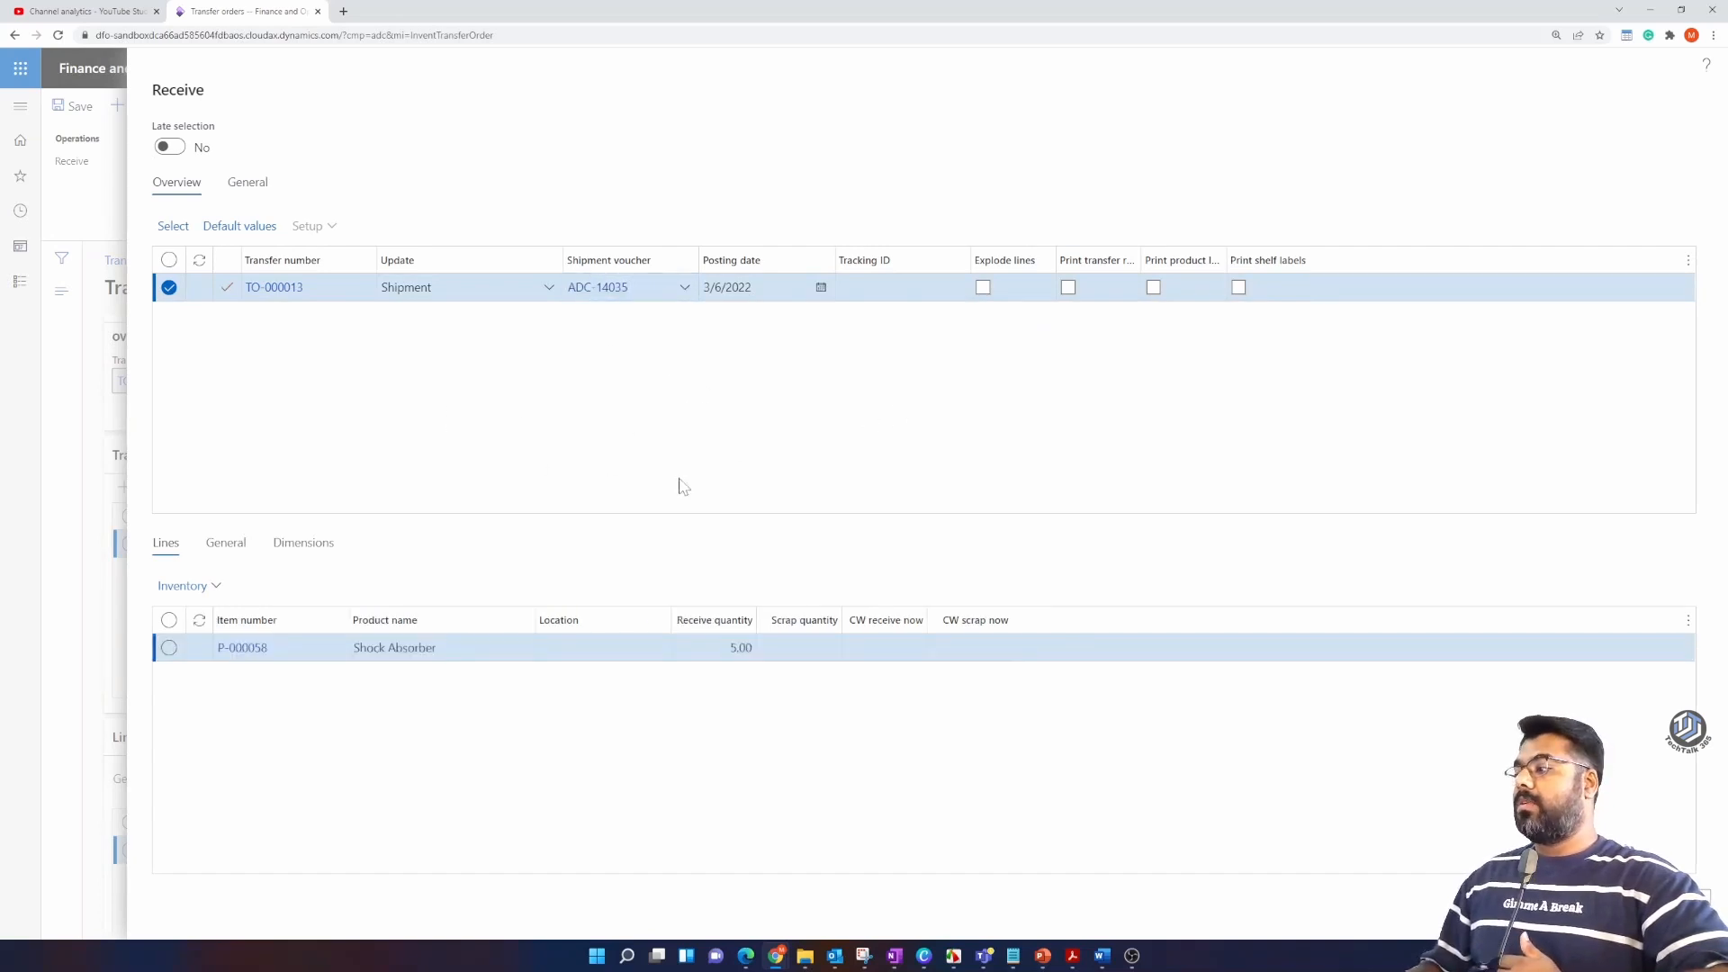
pyautogui.press('Return')
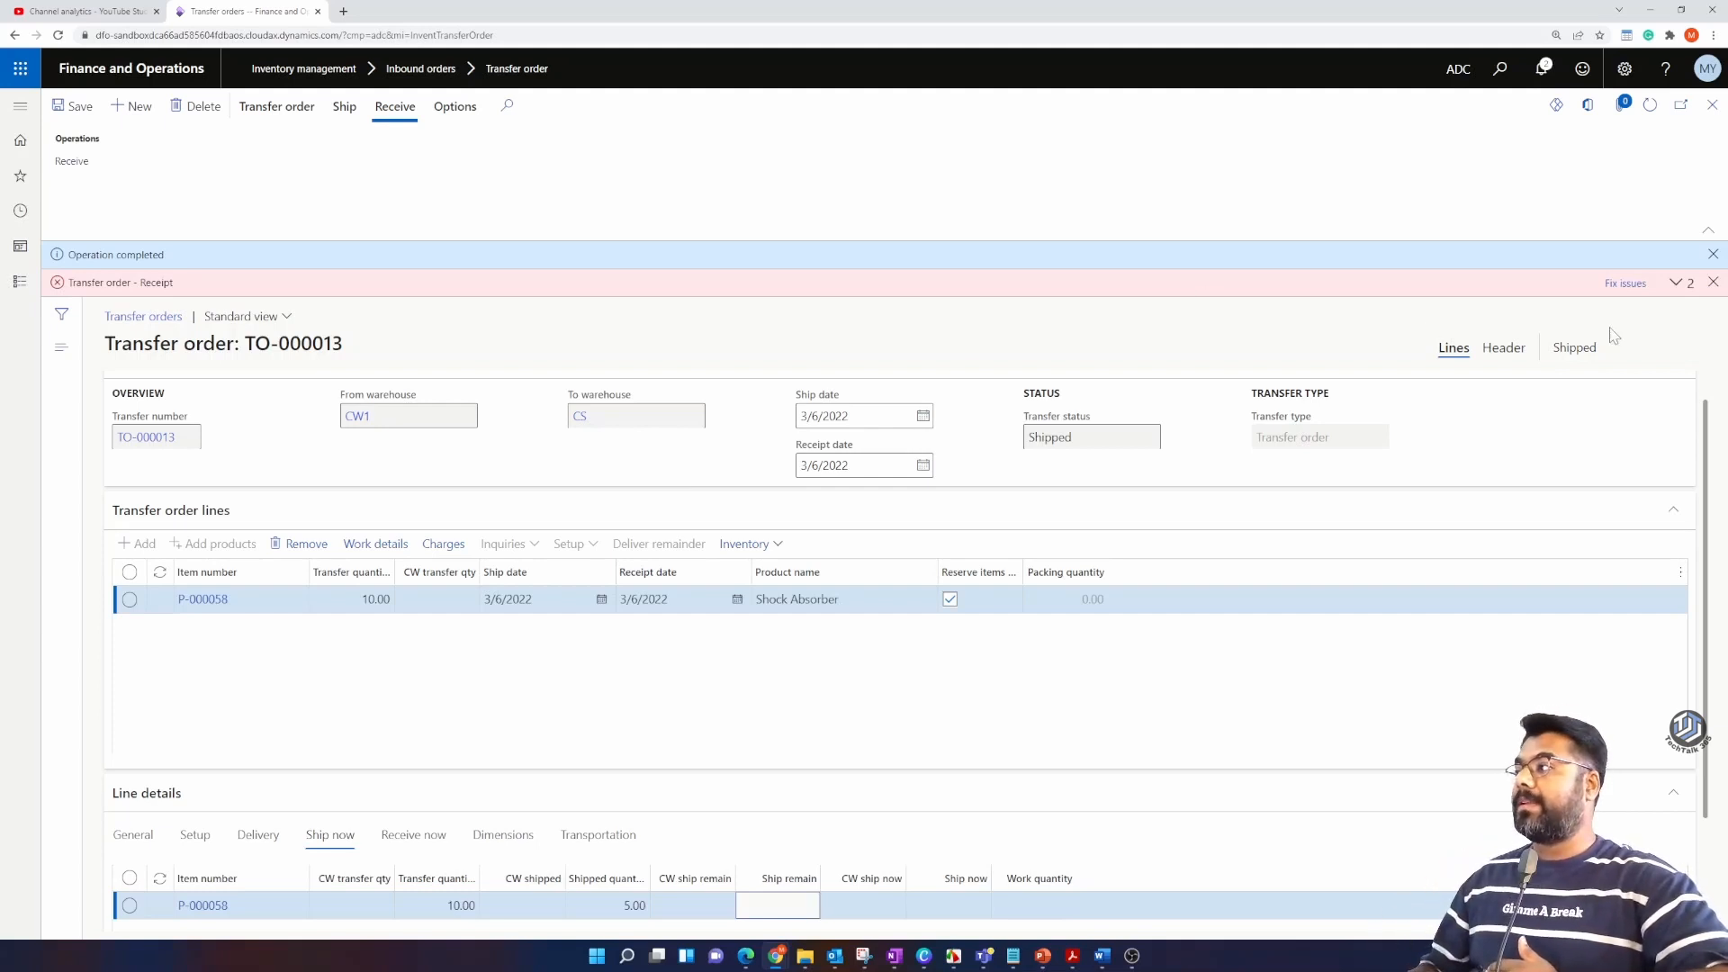
# Step: Open the message details of the failed transfer order receipt and read the underdelivery message
pyautogui.click(1677, 283)
pyautogui.click(1674, 312)
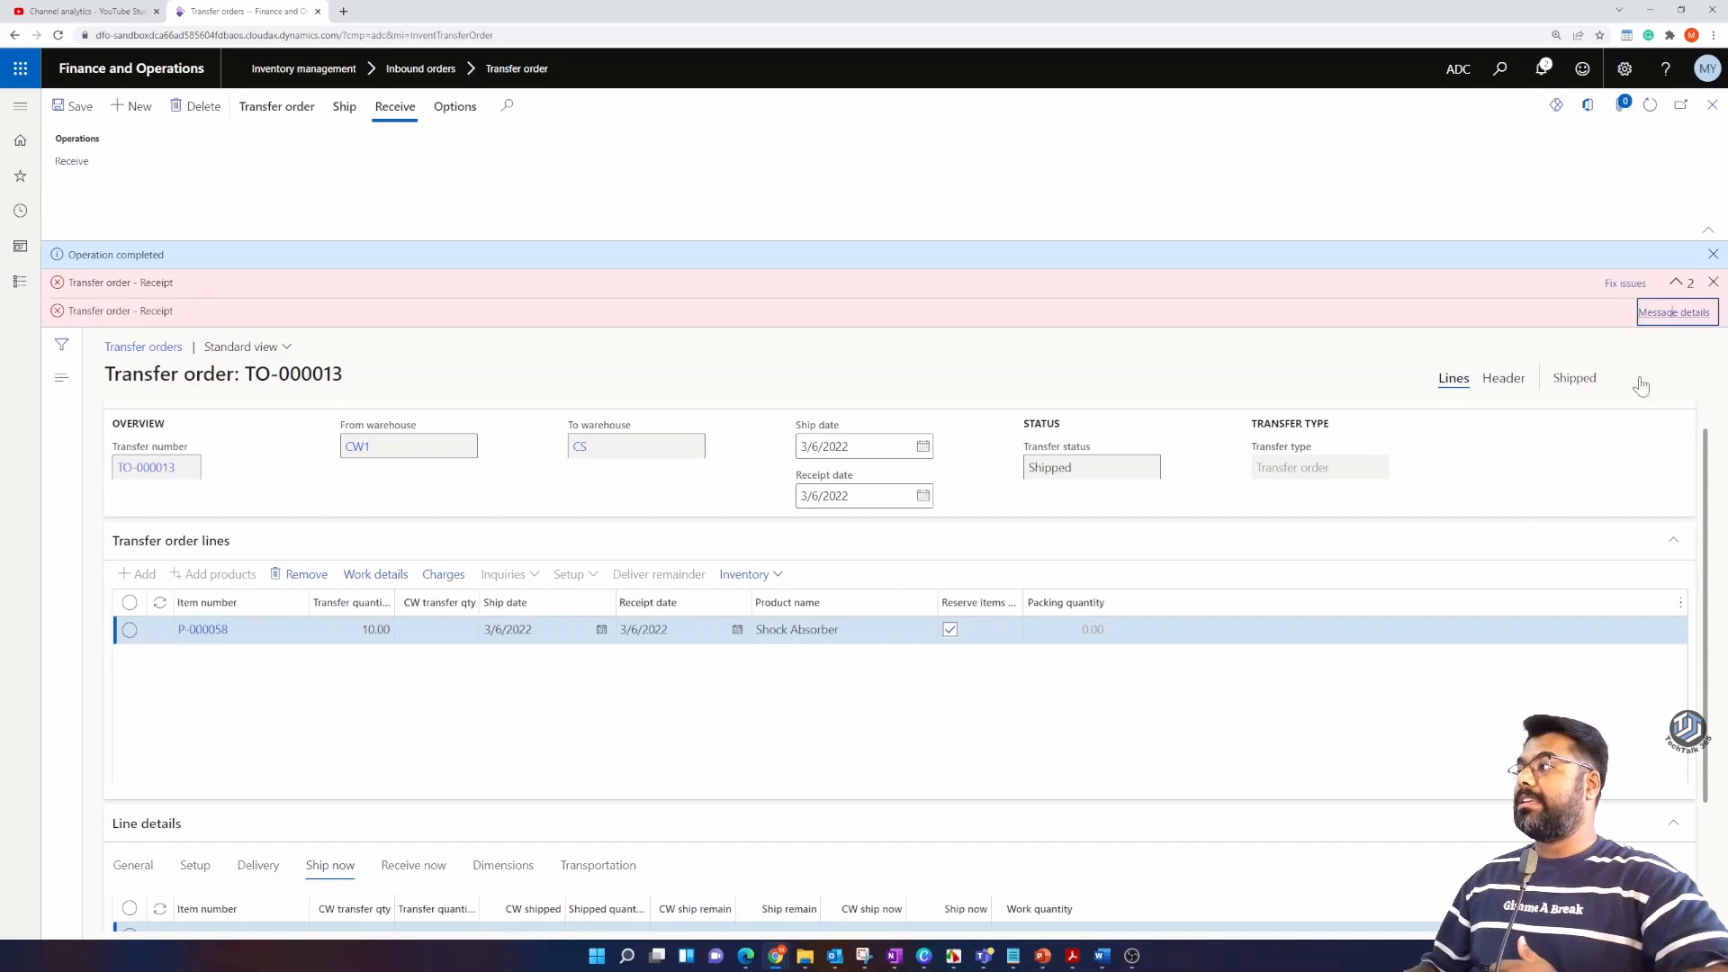
pyautogui.moveTo(1537, 204); pyautogui.dragTo(1708, 241)
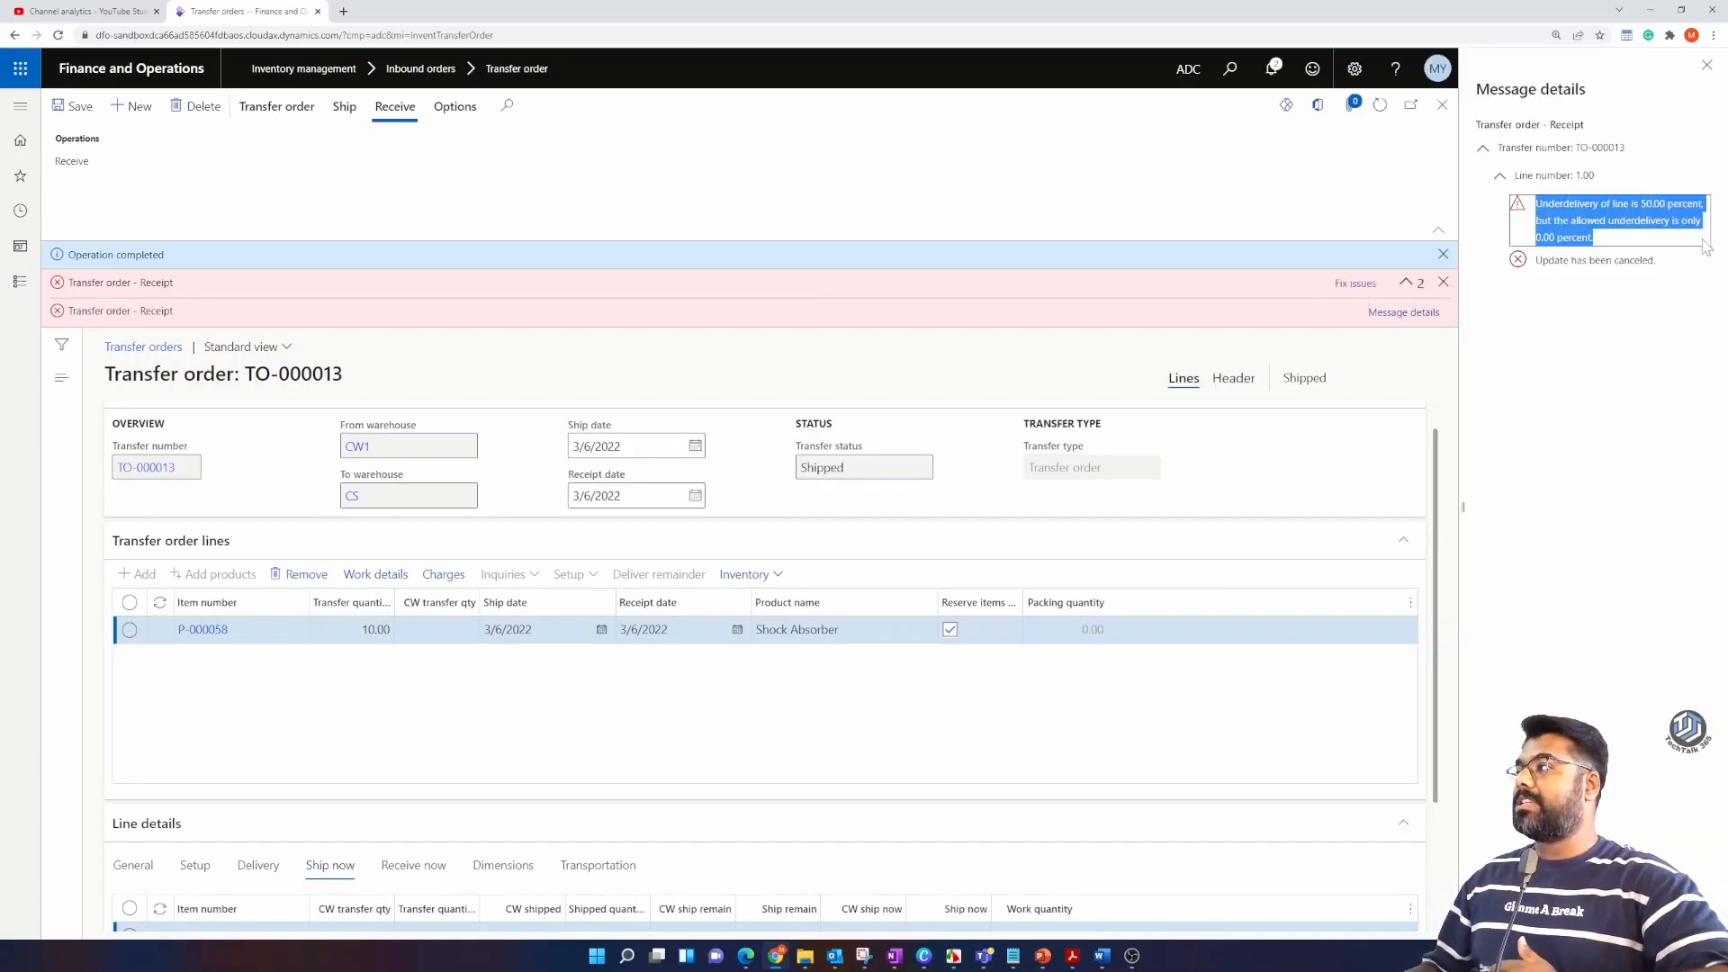
pyautogui.click(1607, 252)
pyautogui.moveTo(1535, 239); pyautogui.dragTo(1577, 238)
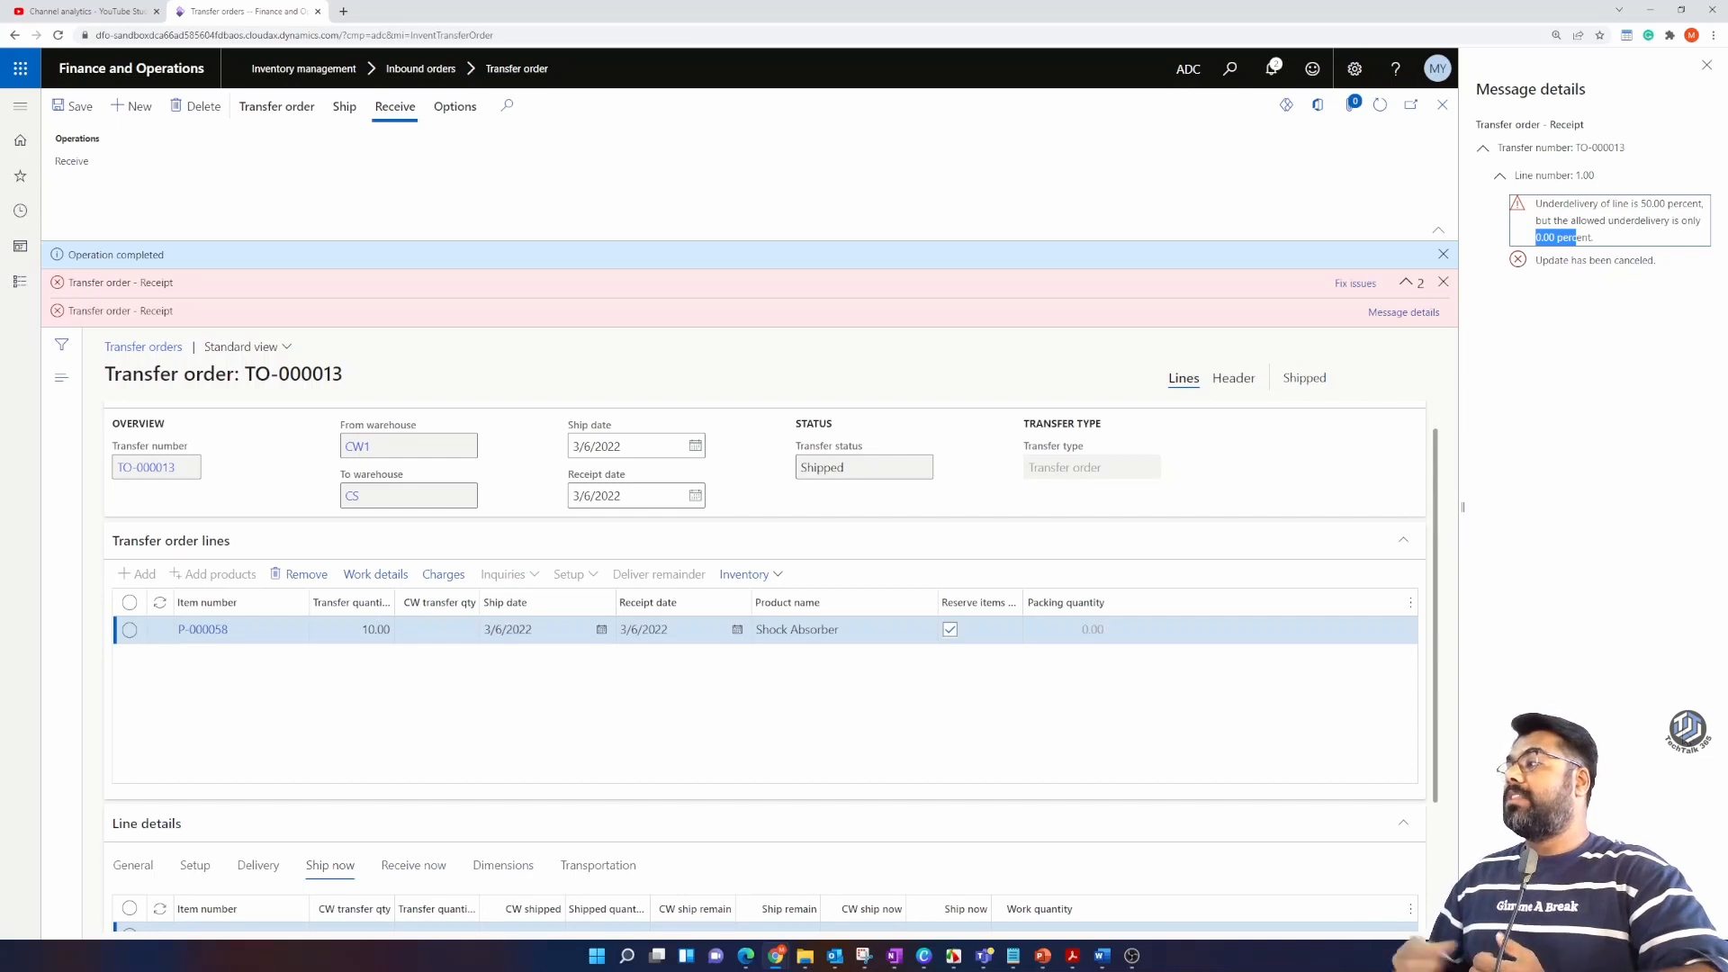
# Step: Compare the Shock Absorber line's transfer quantity with its shipped quantity, and close the message details
pyautogui.click(362, 629)
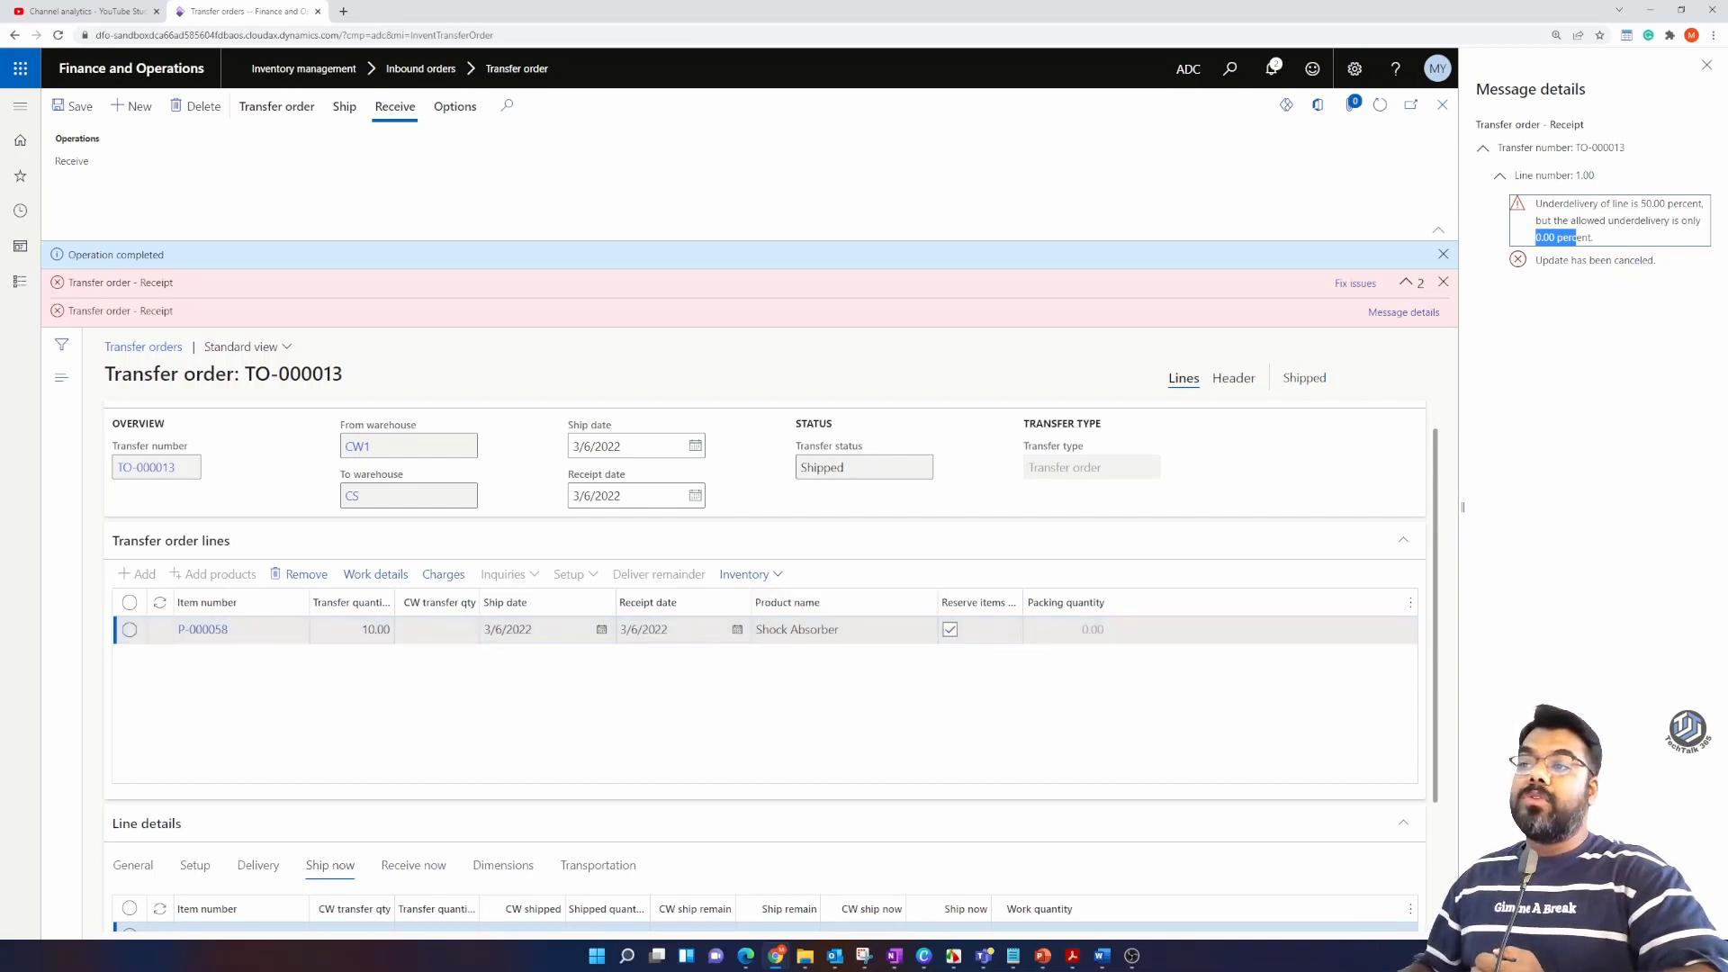
pyautogui.doubleClick(367, 629)
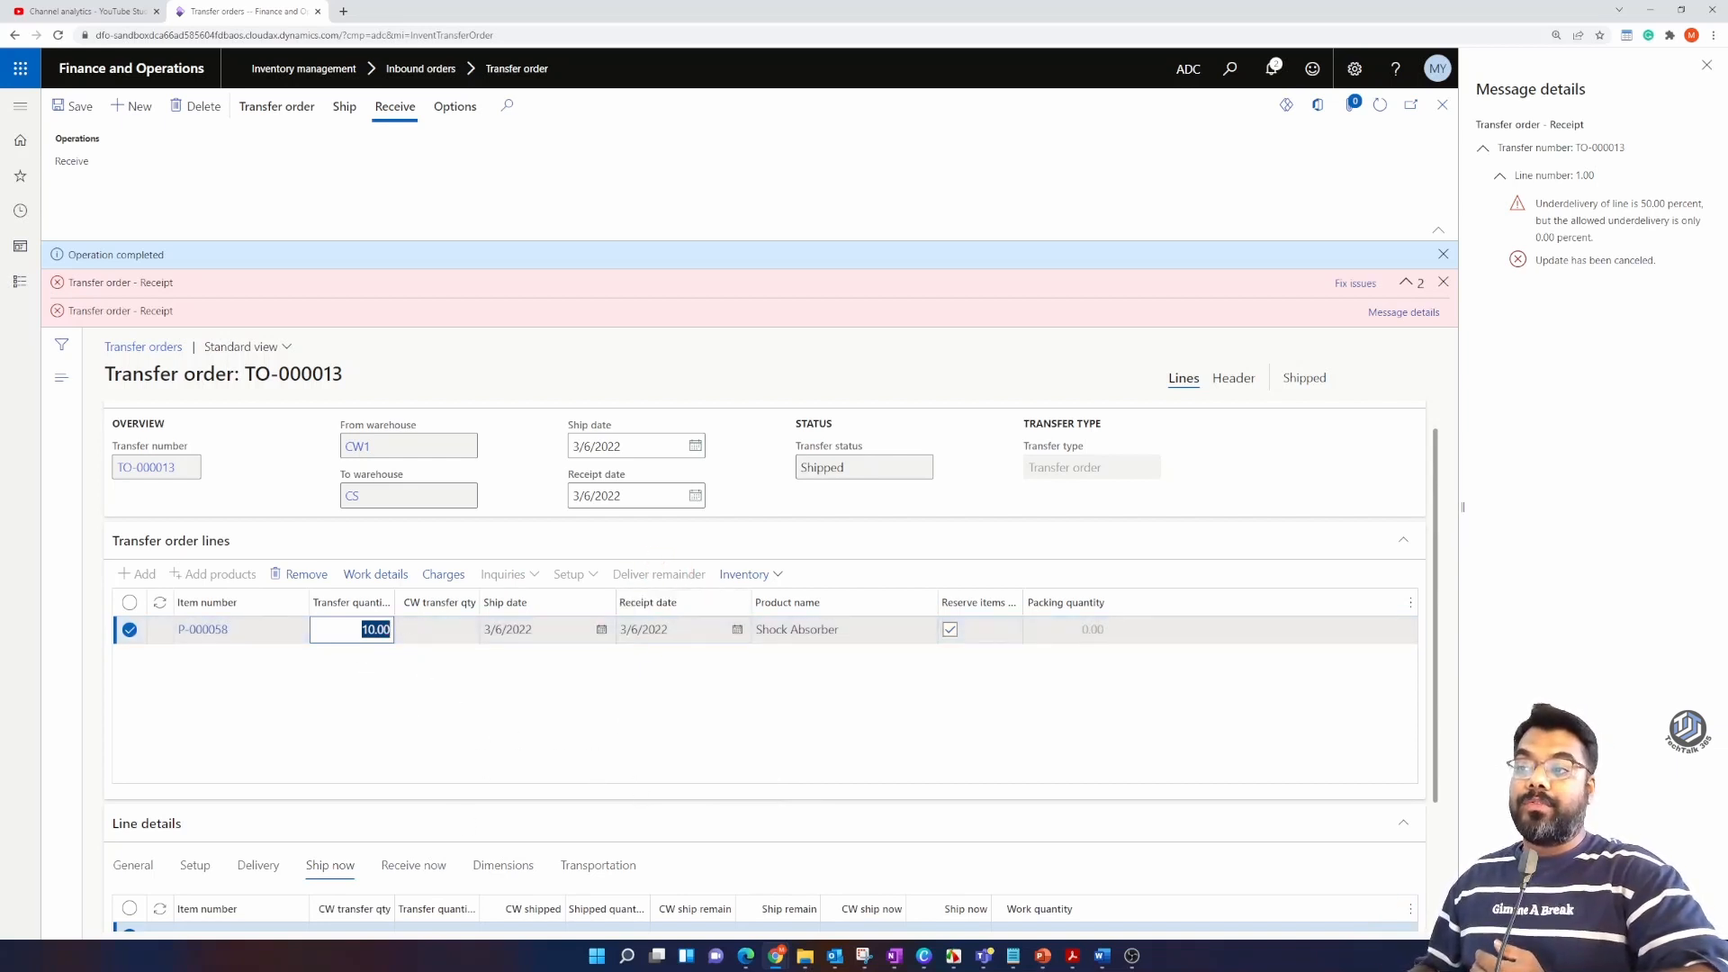
pyautogui.scroll(-2, 447, 718)
pyautogui.click(624, 760)
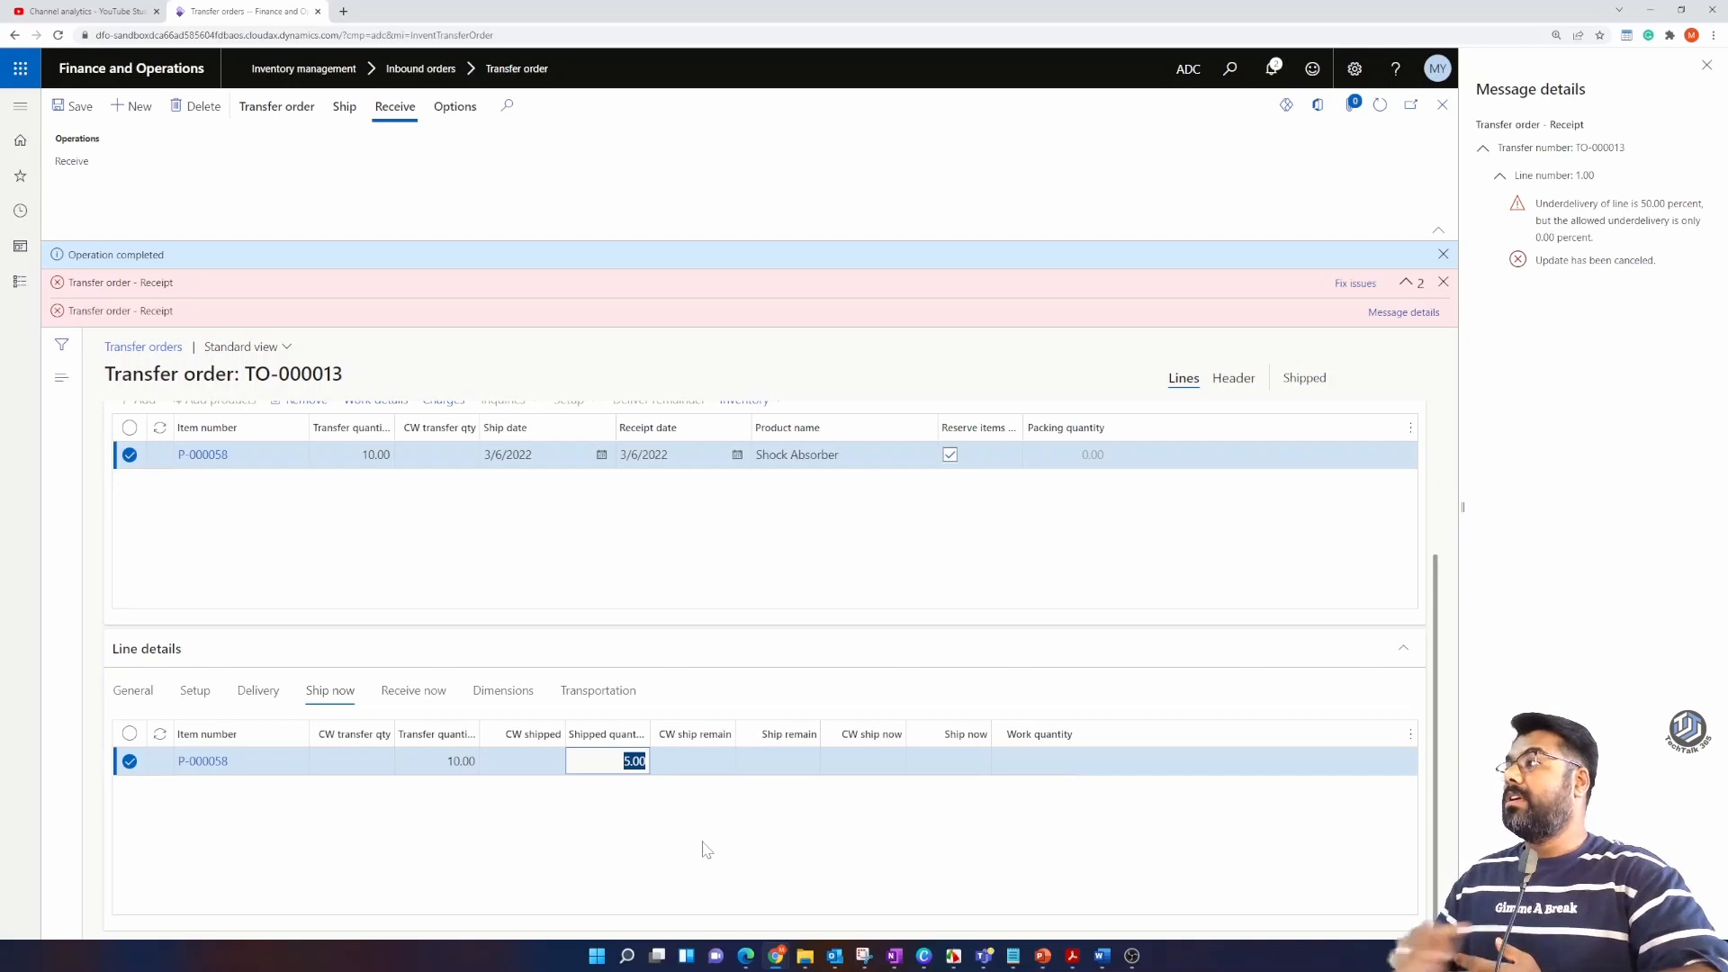
pyautogui.click(1706, 66)
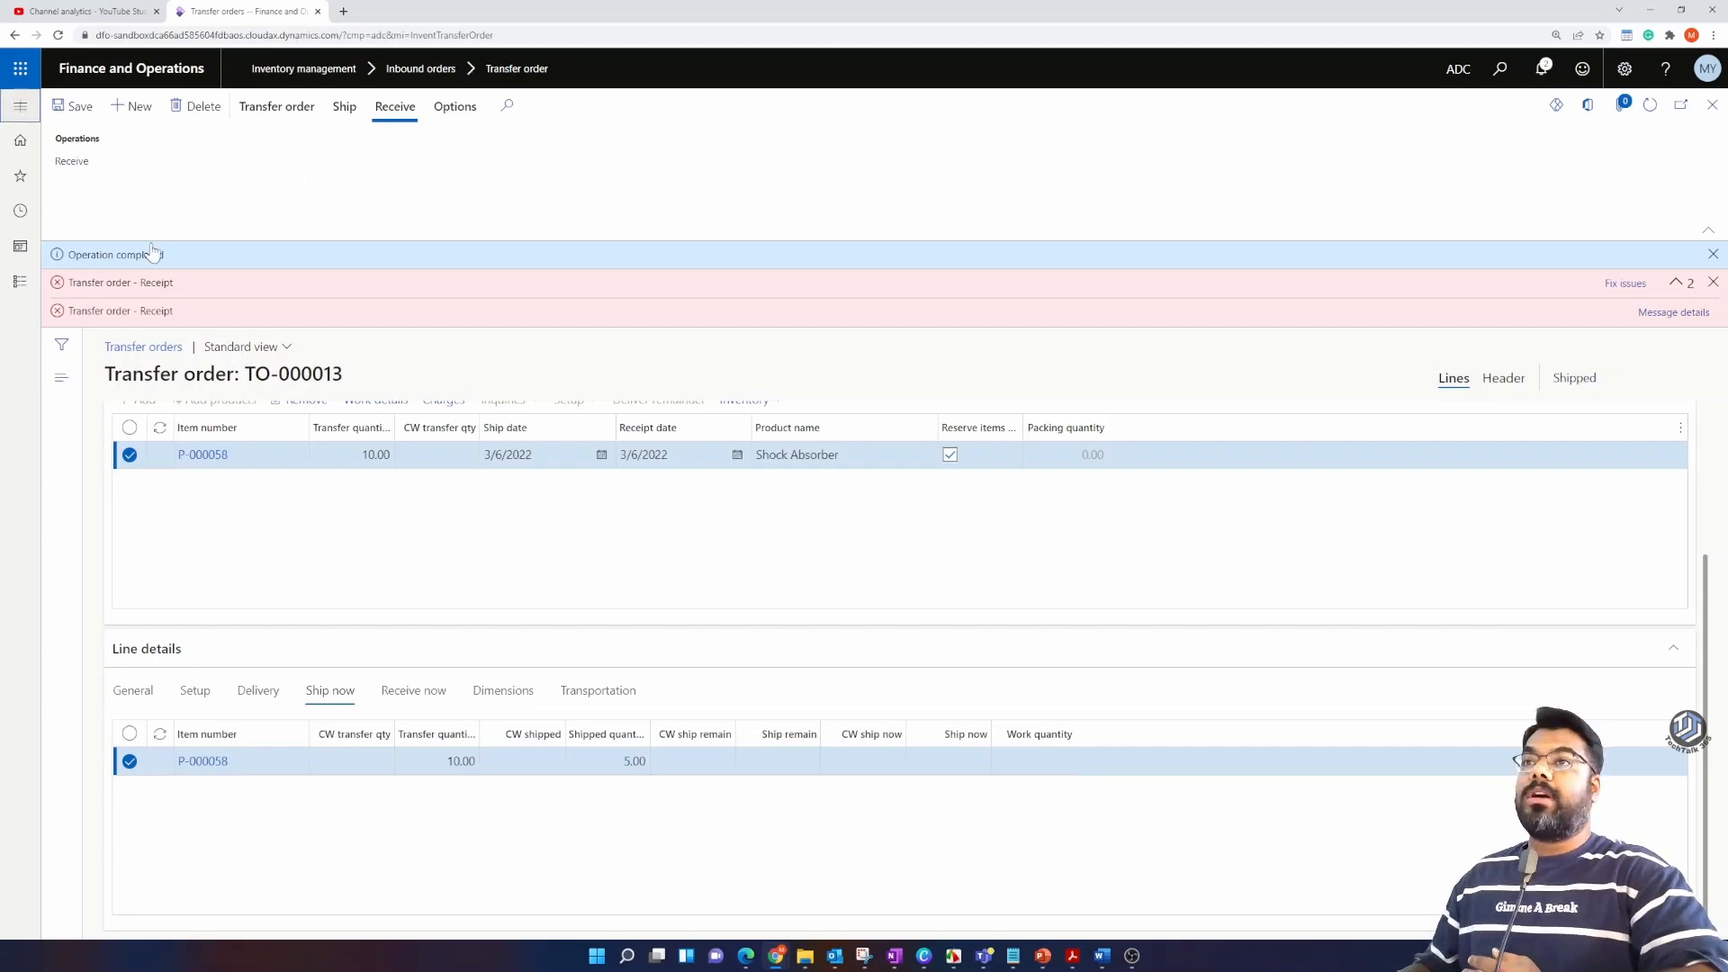
# Step: Open the Transfer orders section of the Inventory and warehouse management parameters
pyautogui.click(20, 107)
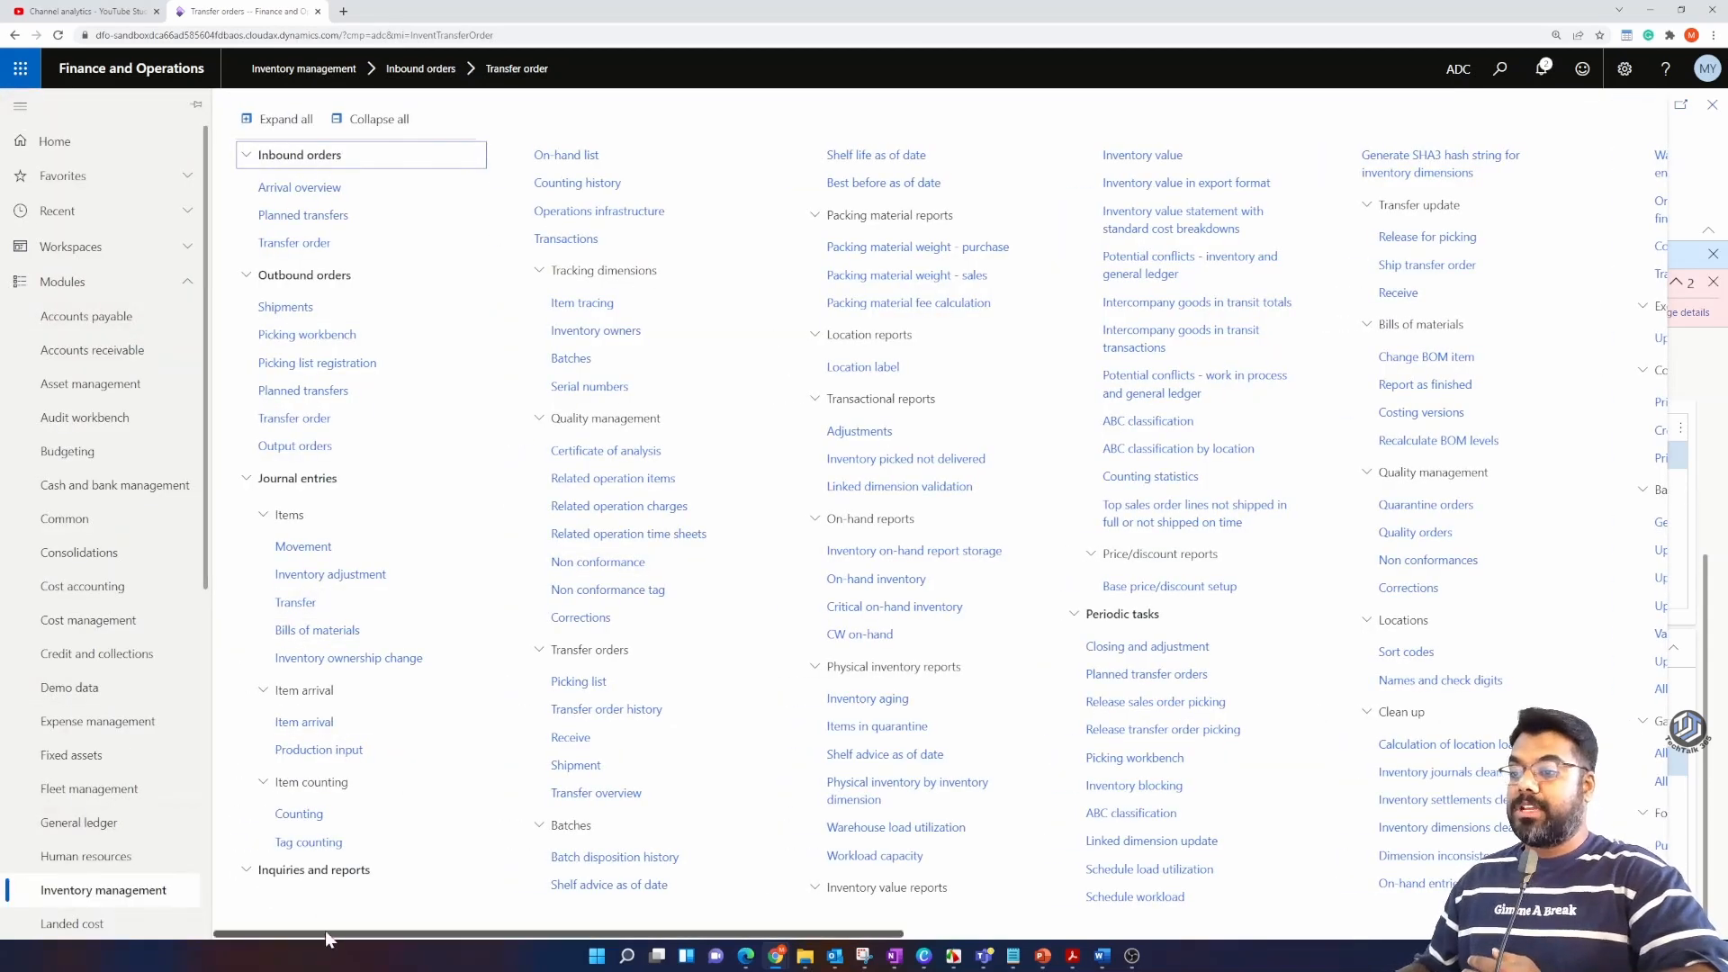
pyautogui.moveTo(326, 933); pyautogui.dragTo(377, 934)
pyautogui.moveTo(582, 956); pyautogui.dragTo(854, 958)
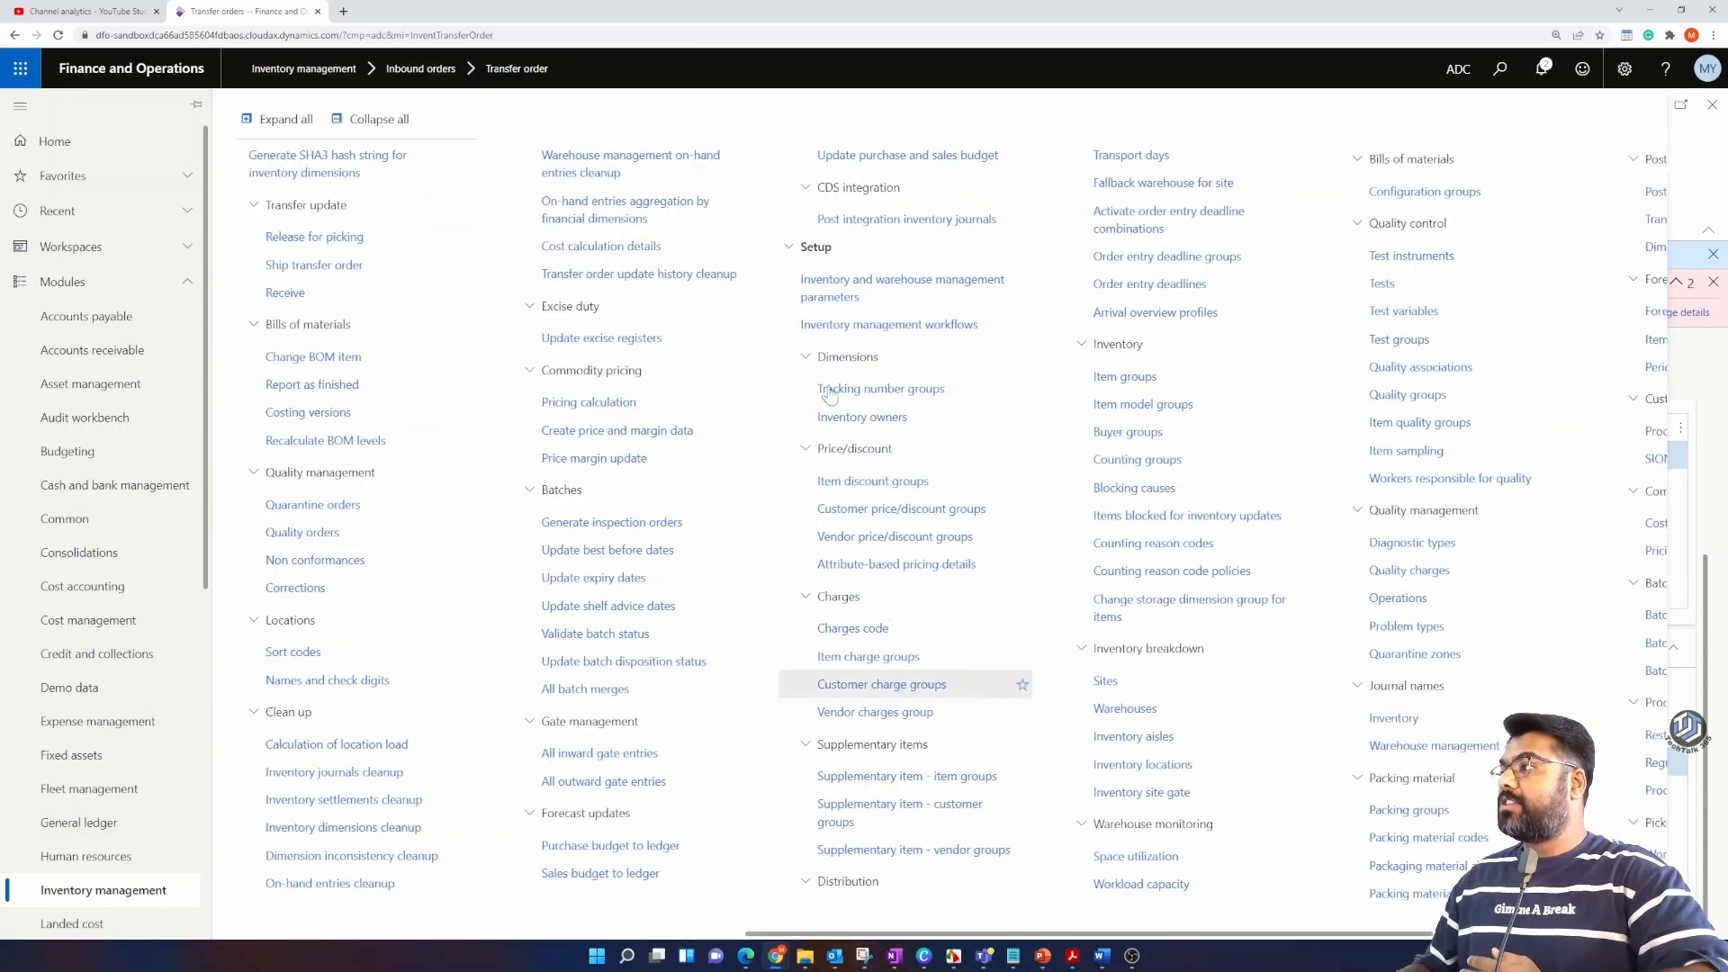
pyautogui.click(869, 289)
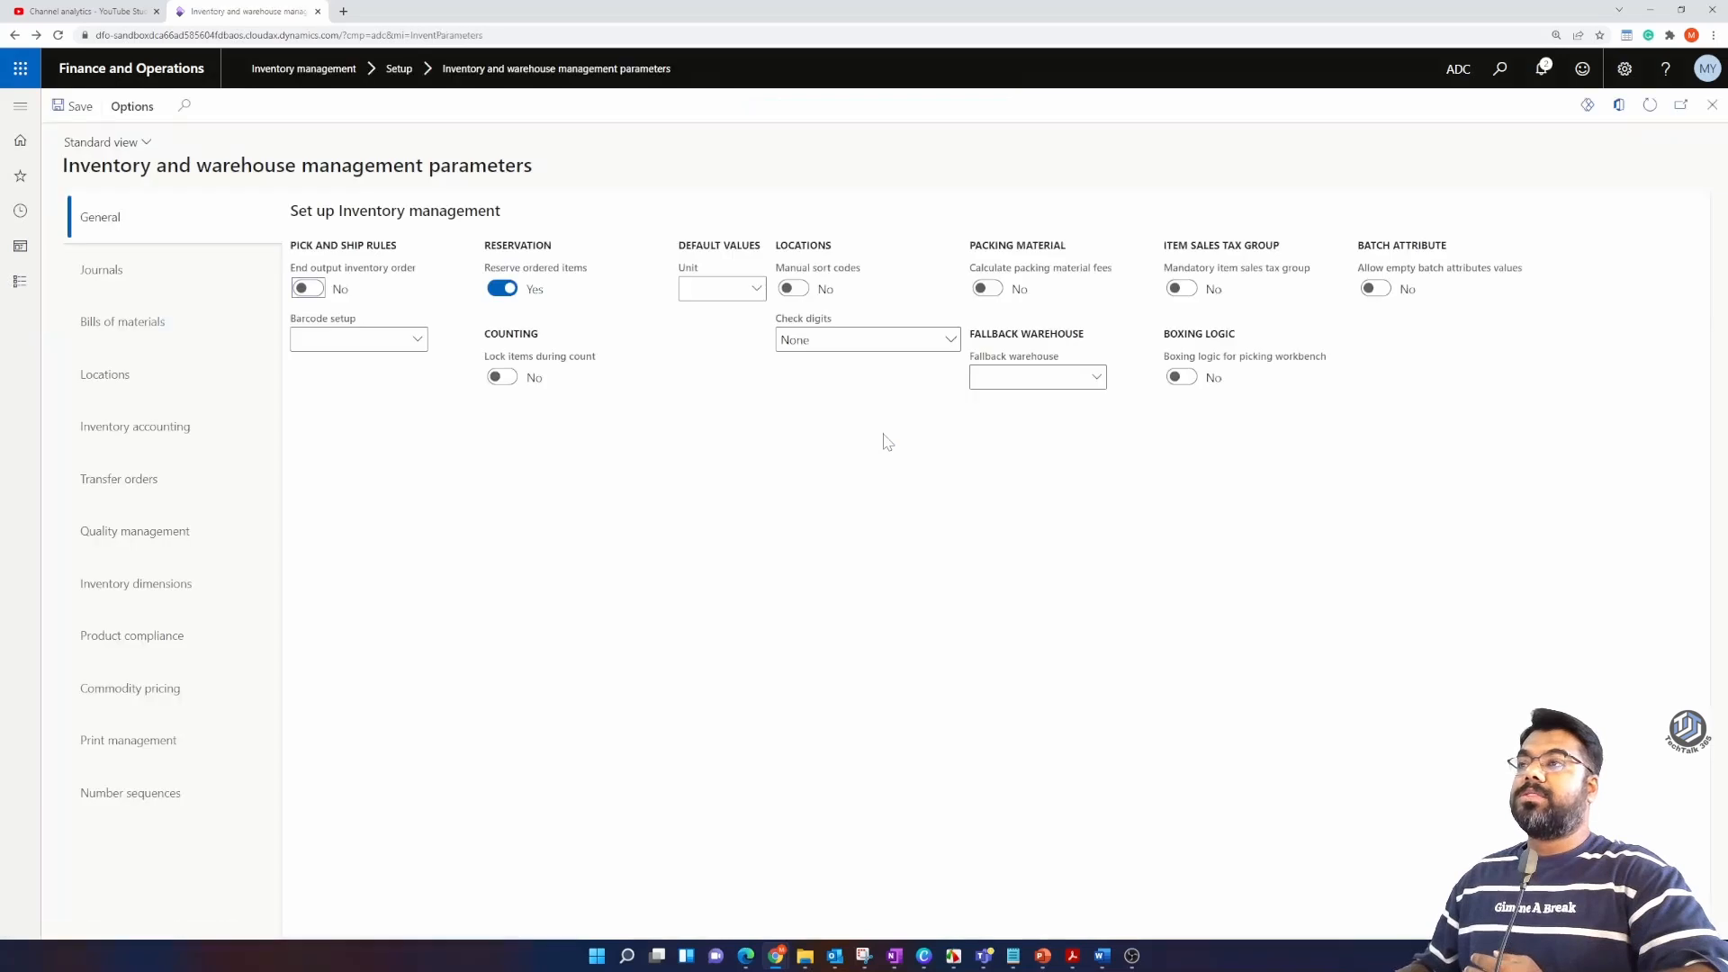
pyautogui.click(139, 478)
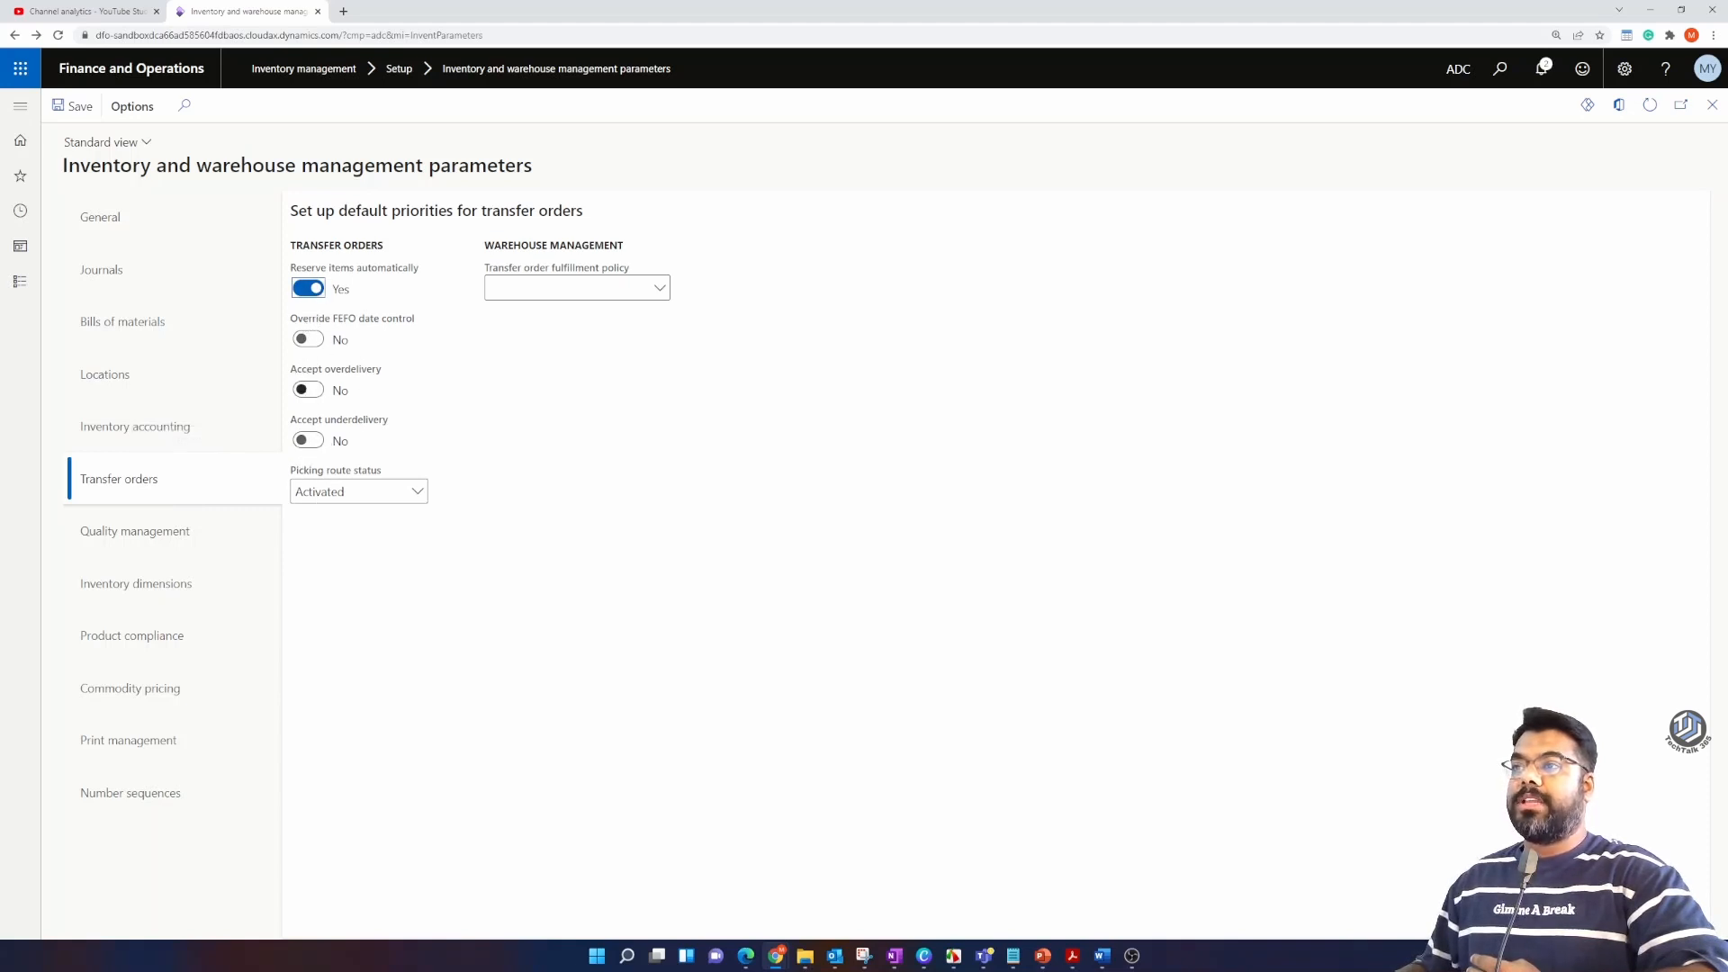
# Step: Enable Accept underdelivery for transfer orders, save the parameters and close the form
pyautogui.moveTo(306, 389)
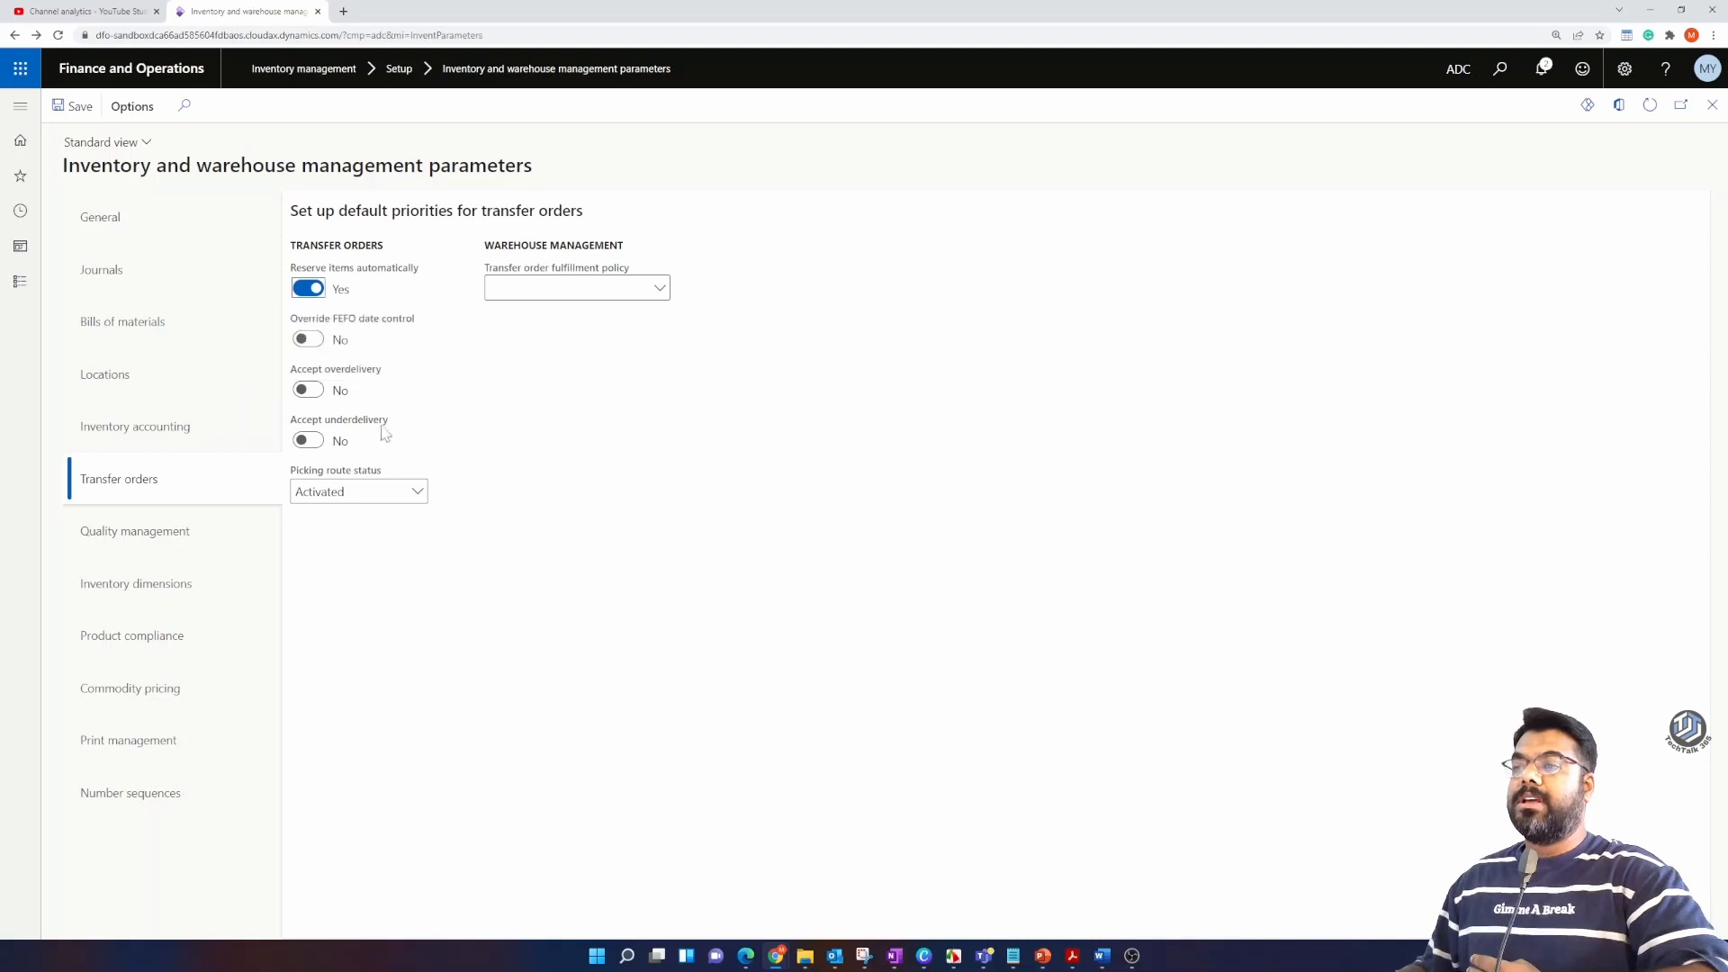
pyautogui.click(306, 440)
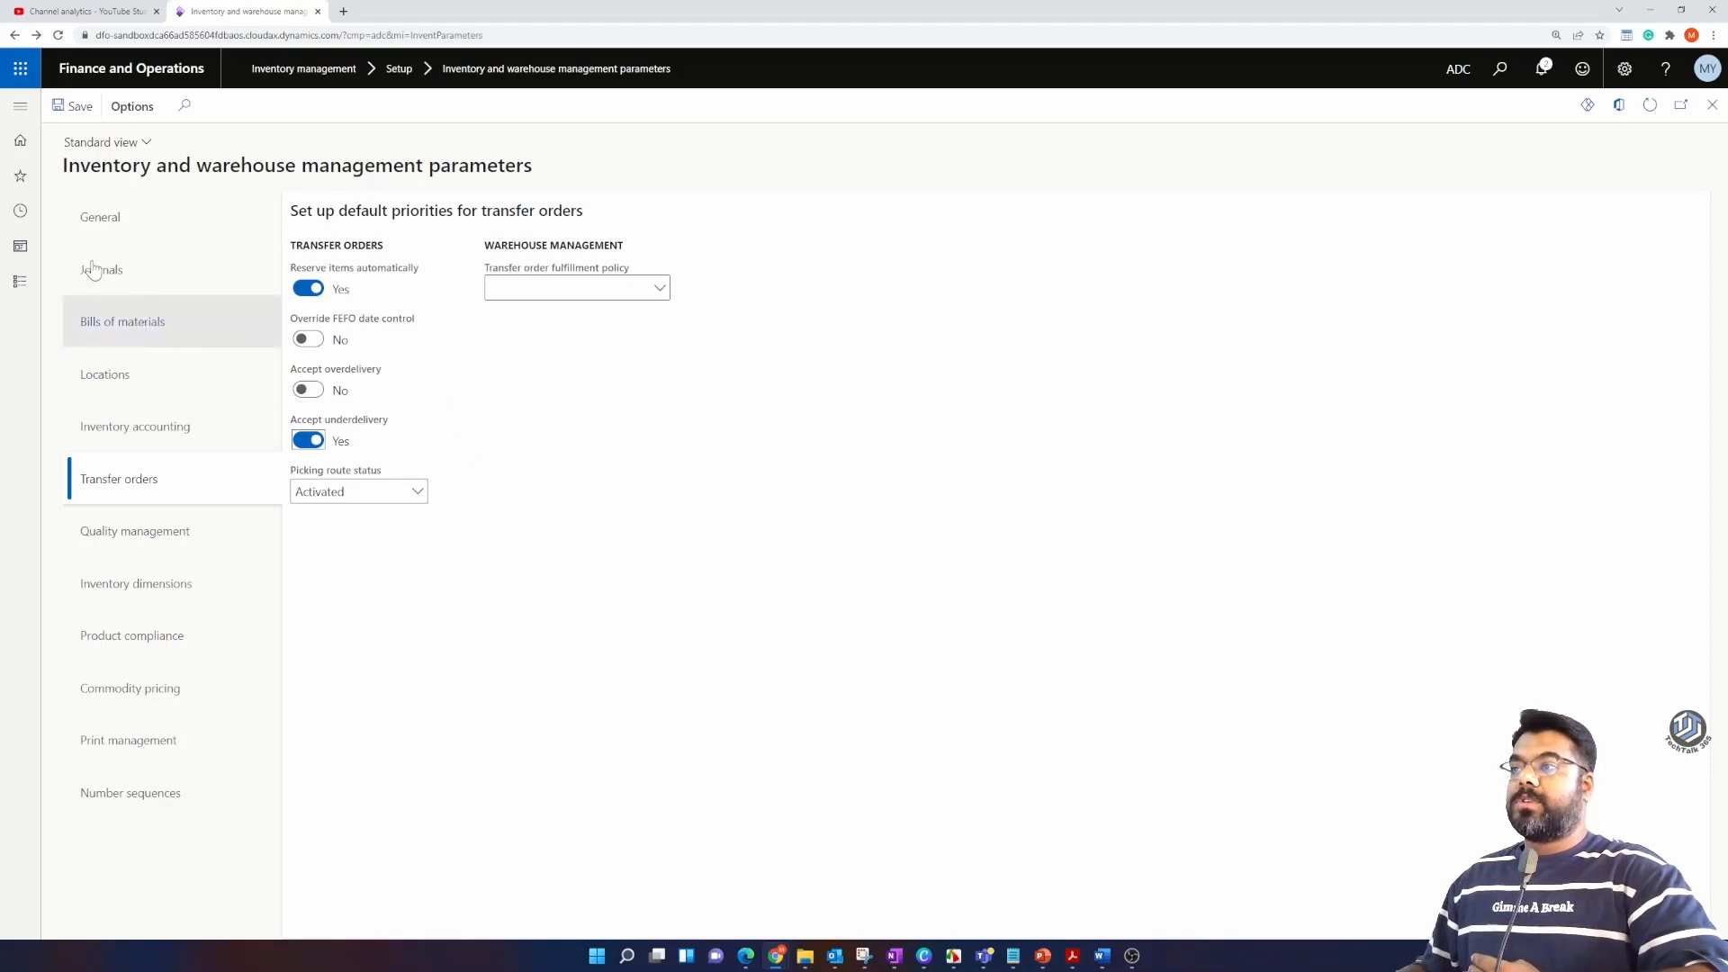
pyautogui.click(78, 108)
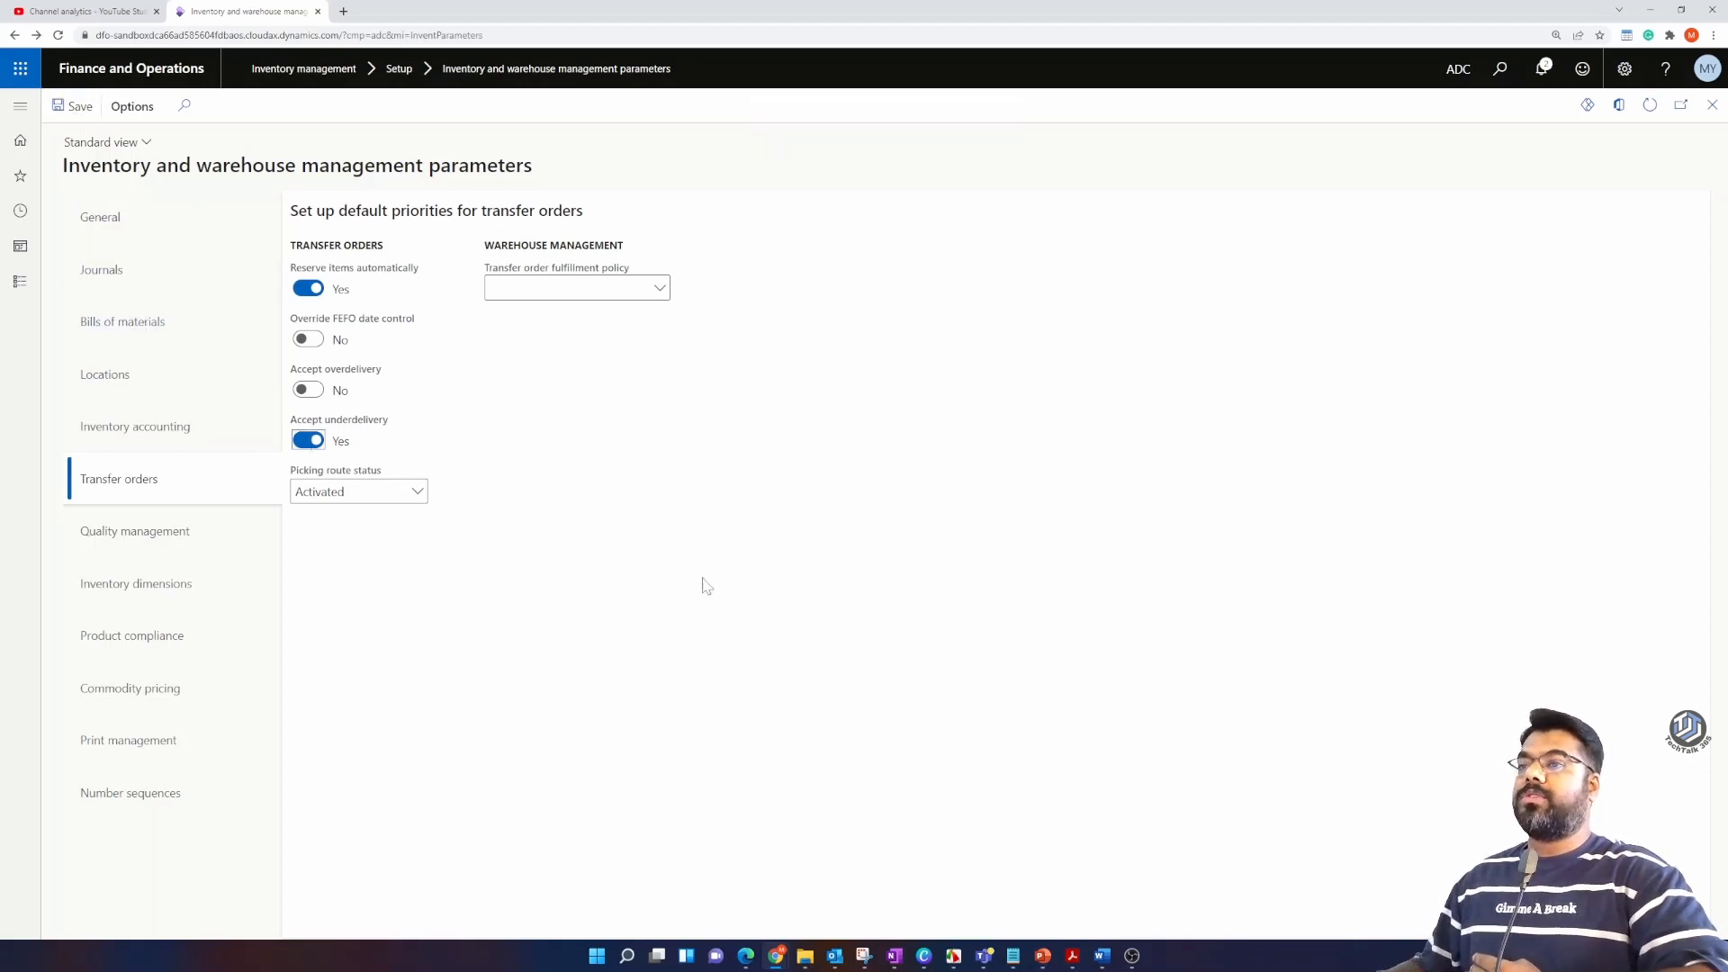
pyautogui.click(1712, 104)
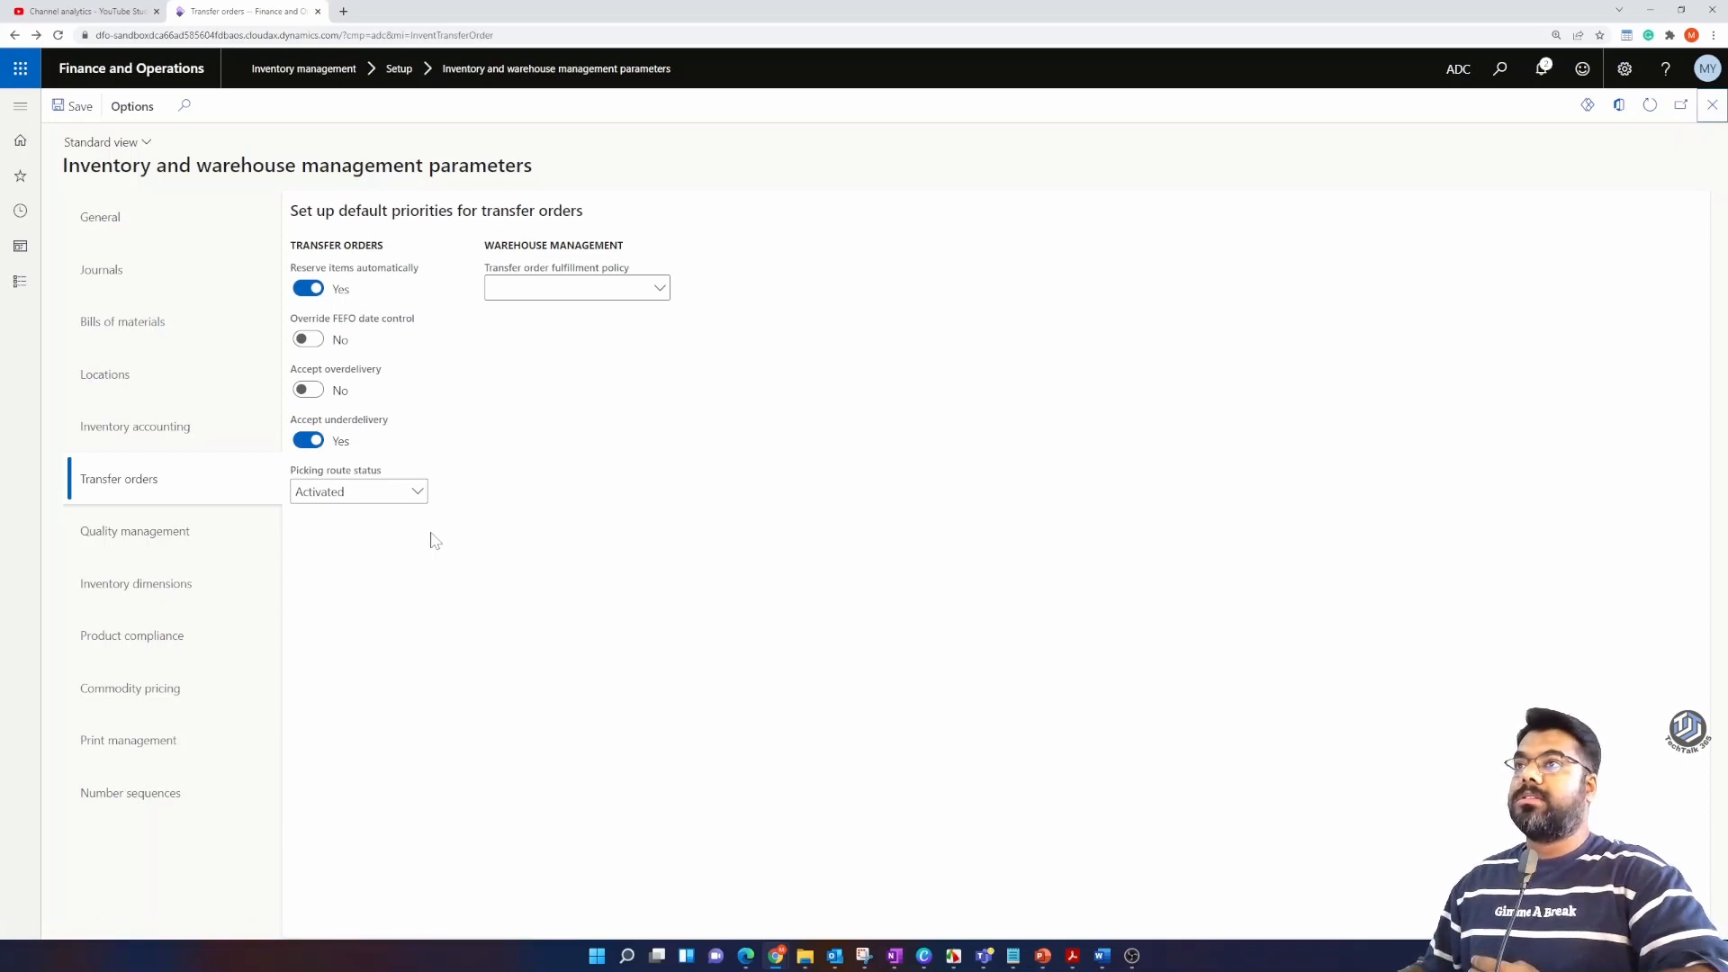
pyautogui.click(1712, 112)
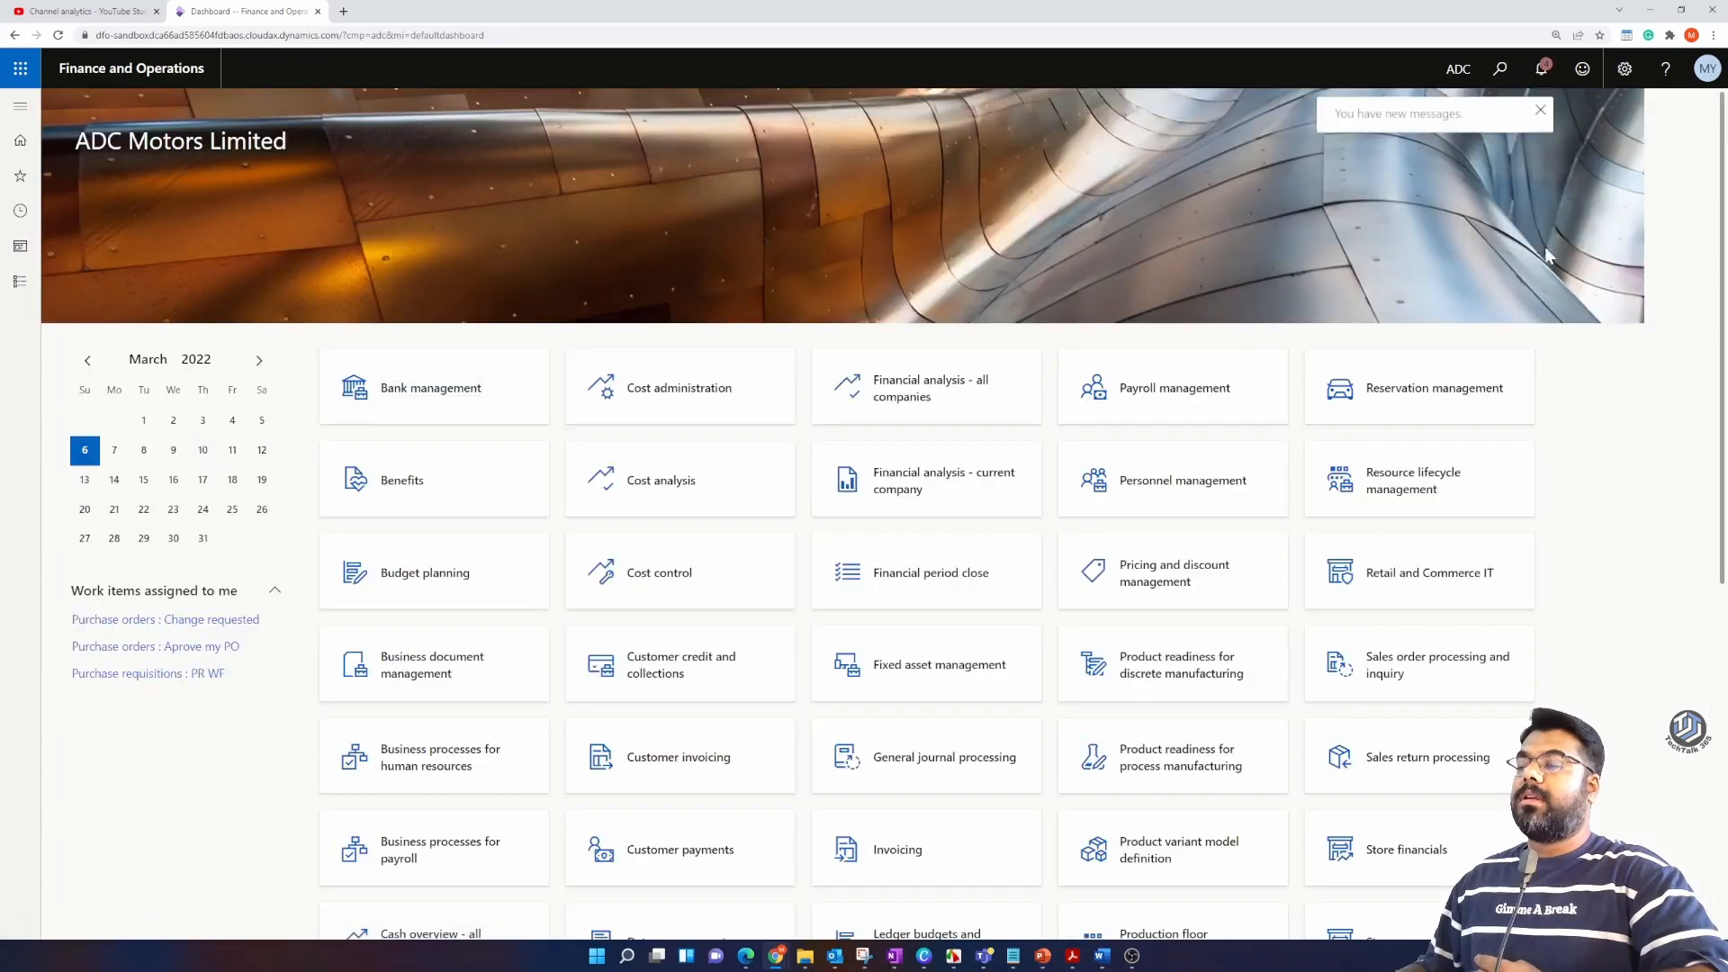
# Step: Return to the inbound transfer orders list in Inventory management and check the action center notifications
pyautogui.click(20, 105)
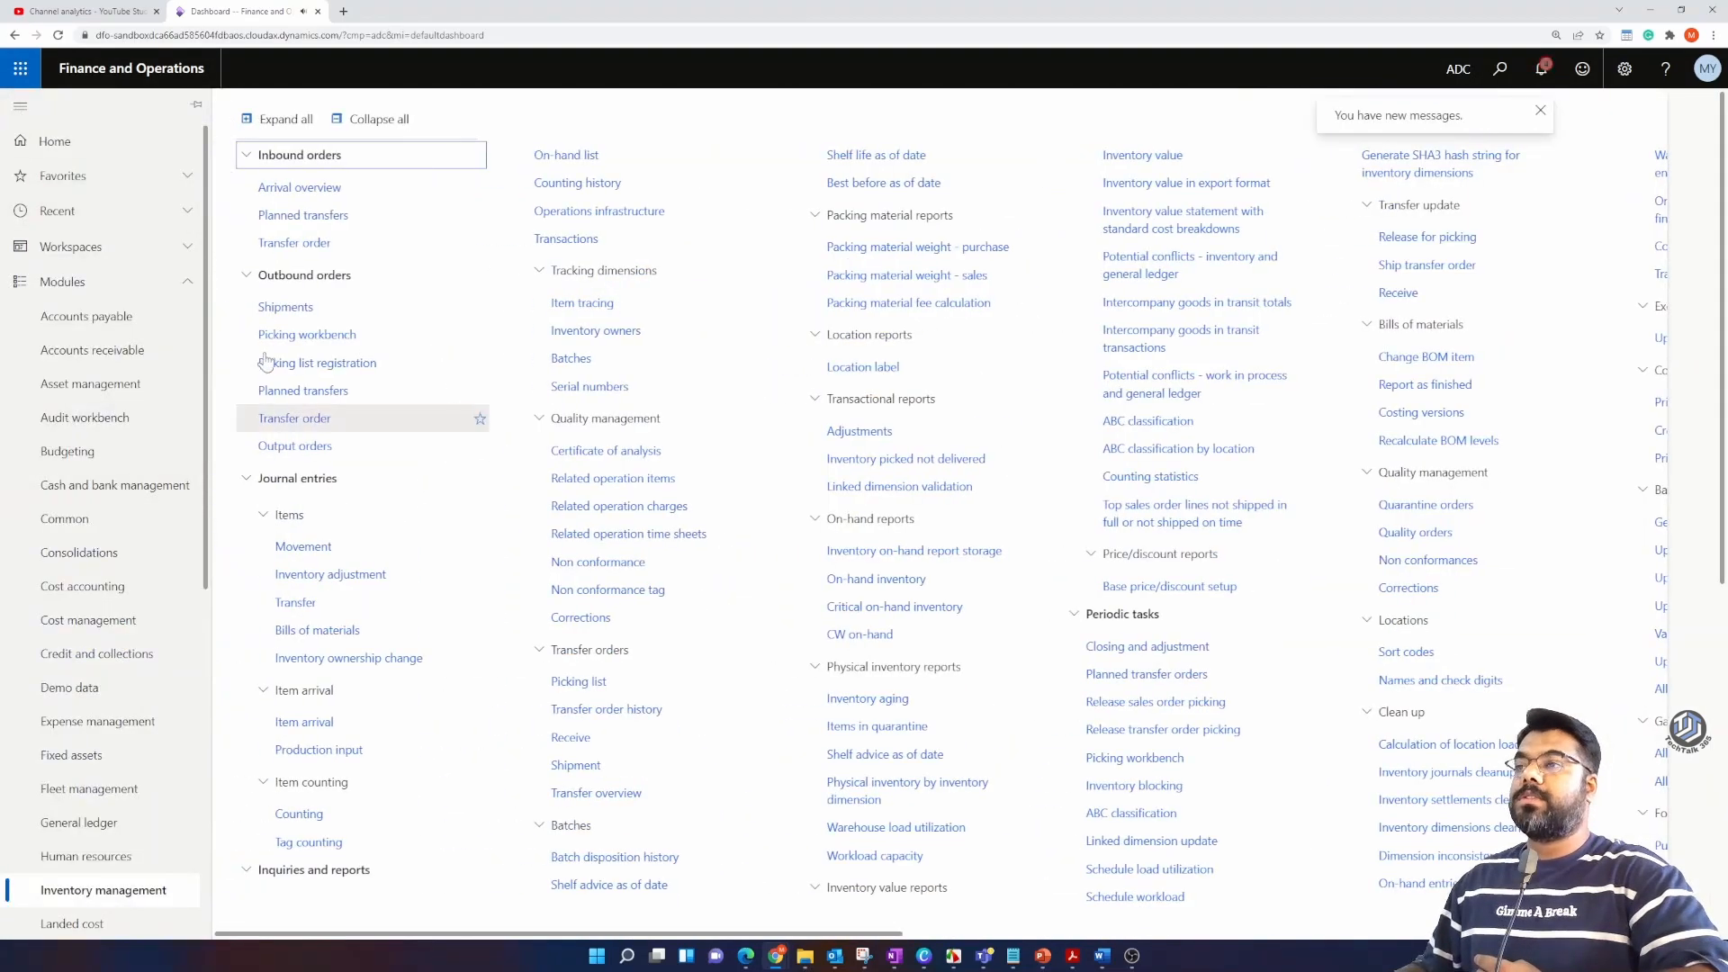
pyautogui.click(301, 244)
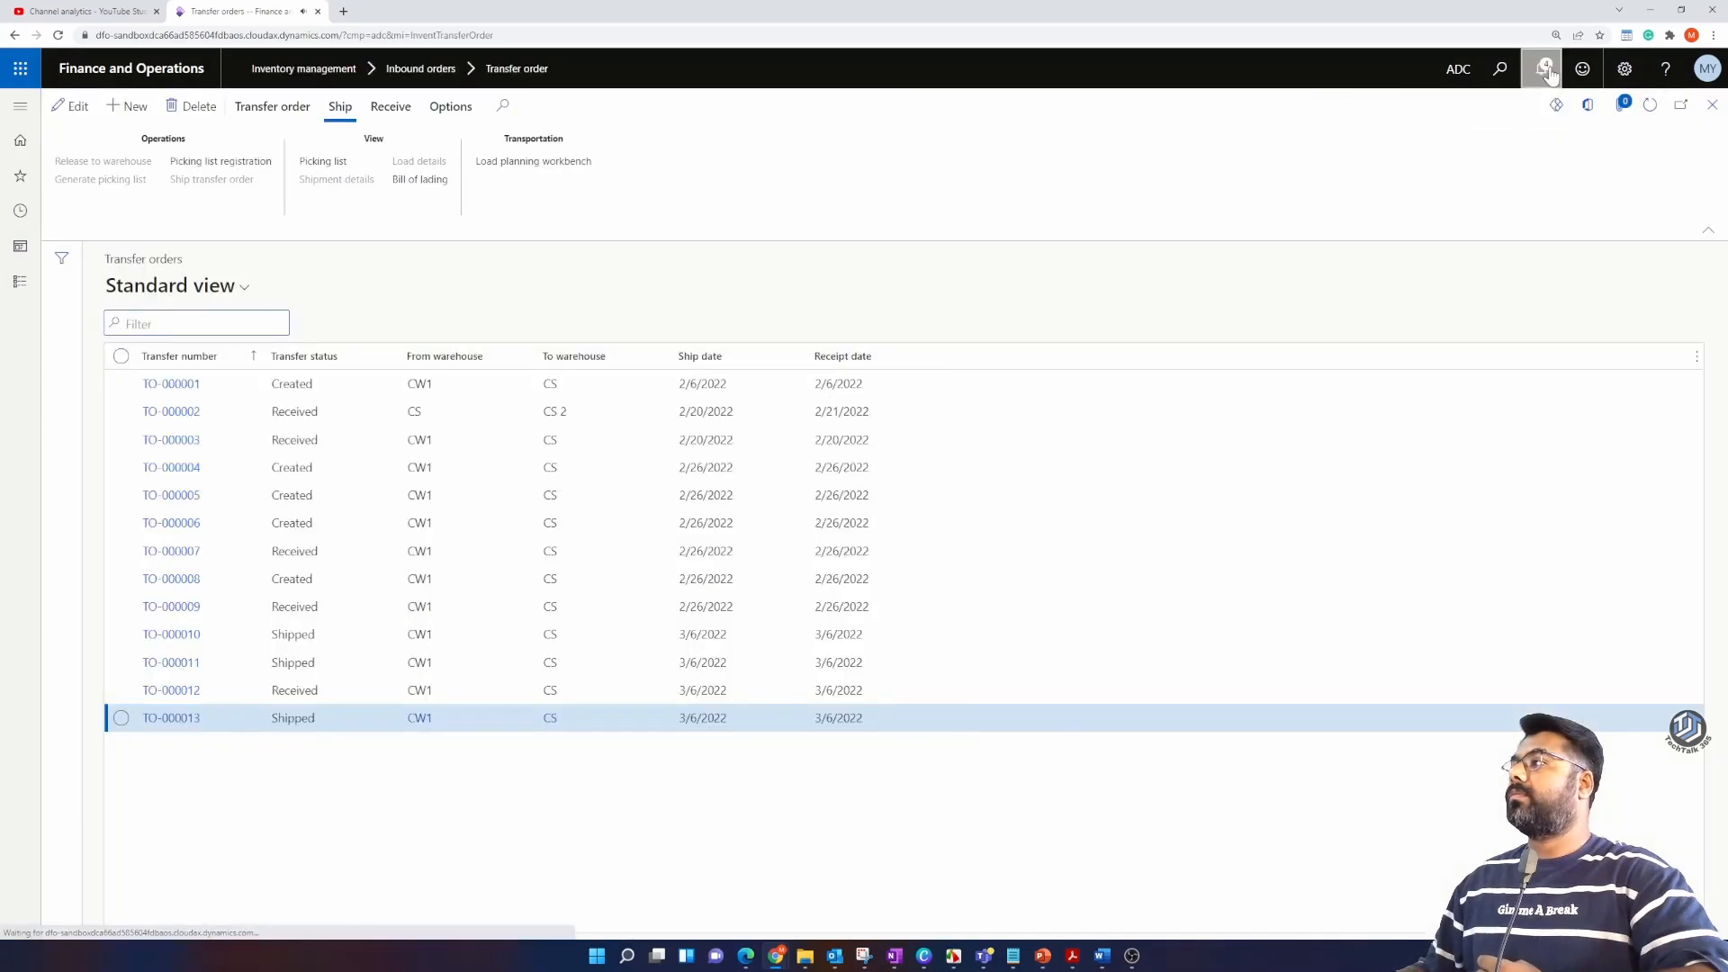
pyautogui.click(1543, 70)
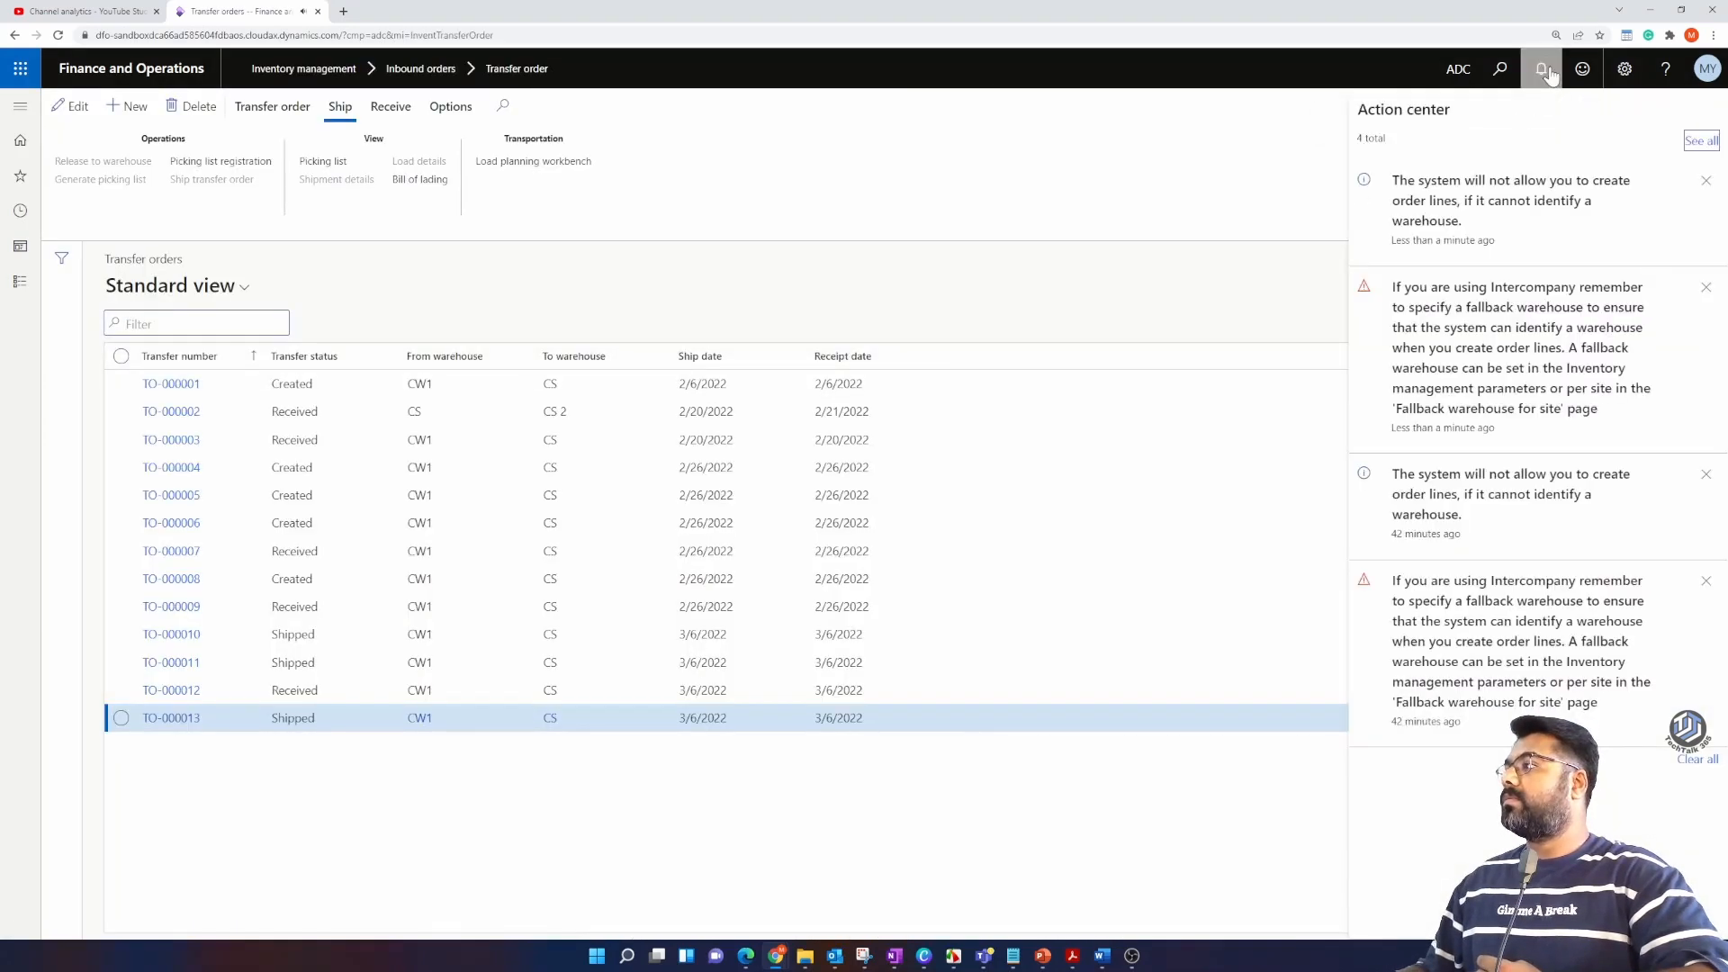
pyautogui.click(1545, 72)
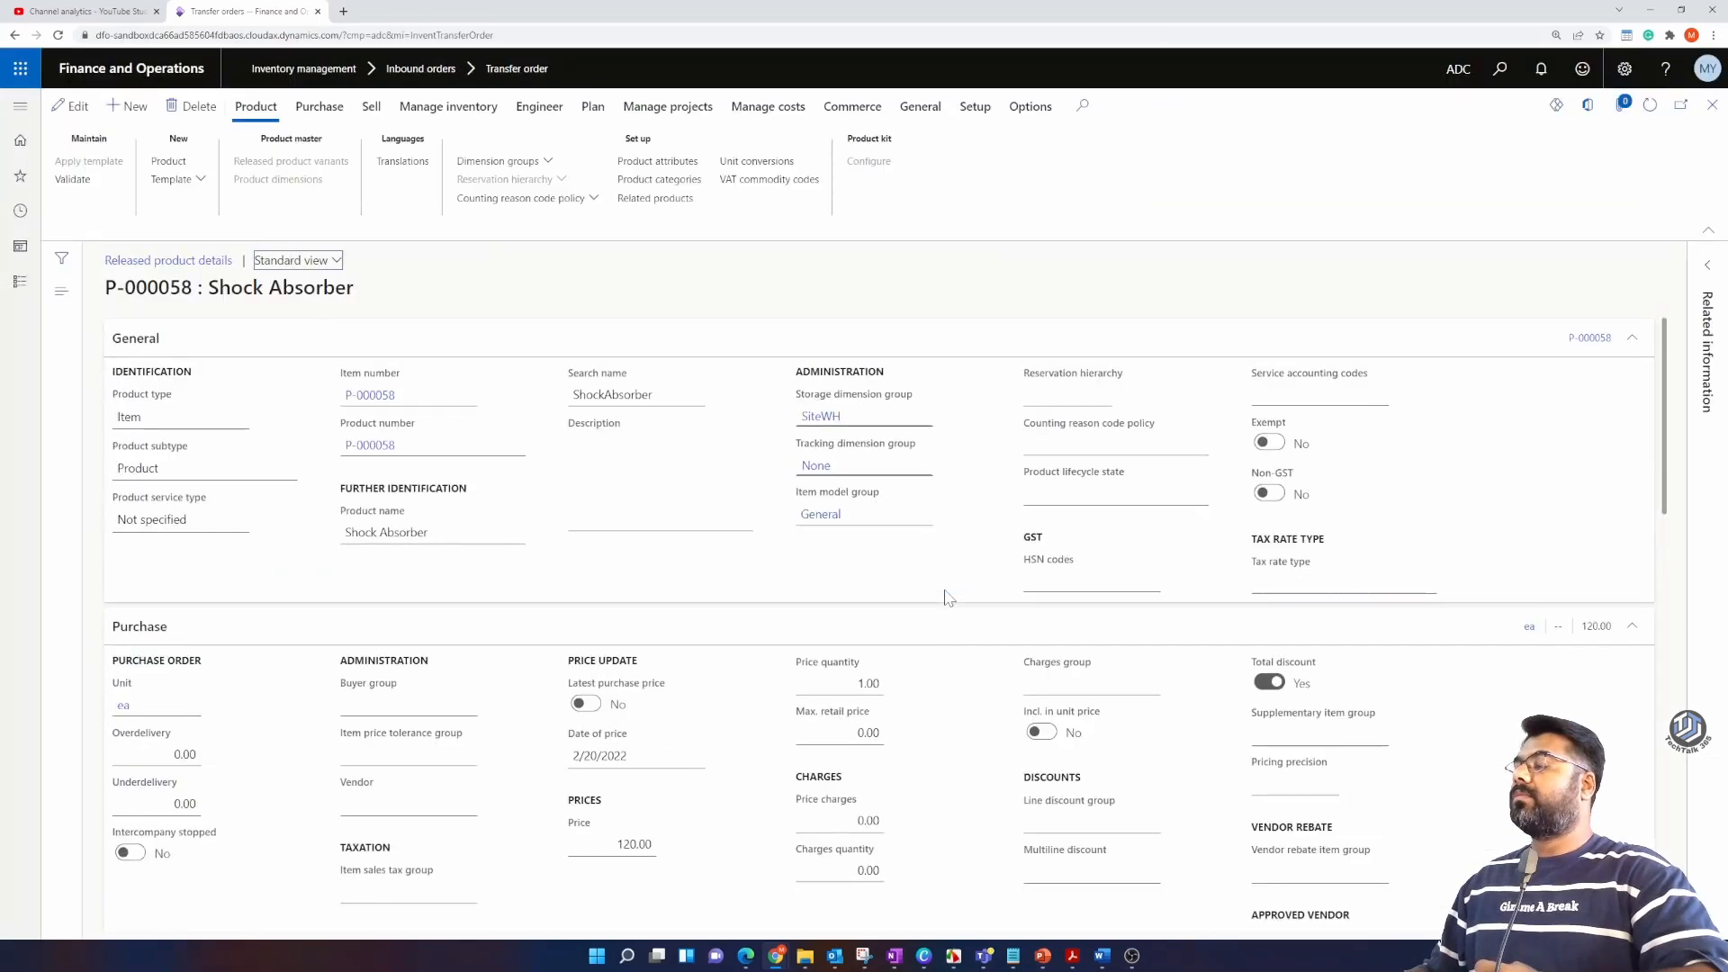
# Step: Set the transfer order underdelivery of the Shock Absorber product to 100 in its inventory settings, and return to the transfer order
pyautogui.scroll(-15, 369, 655)
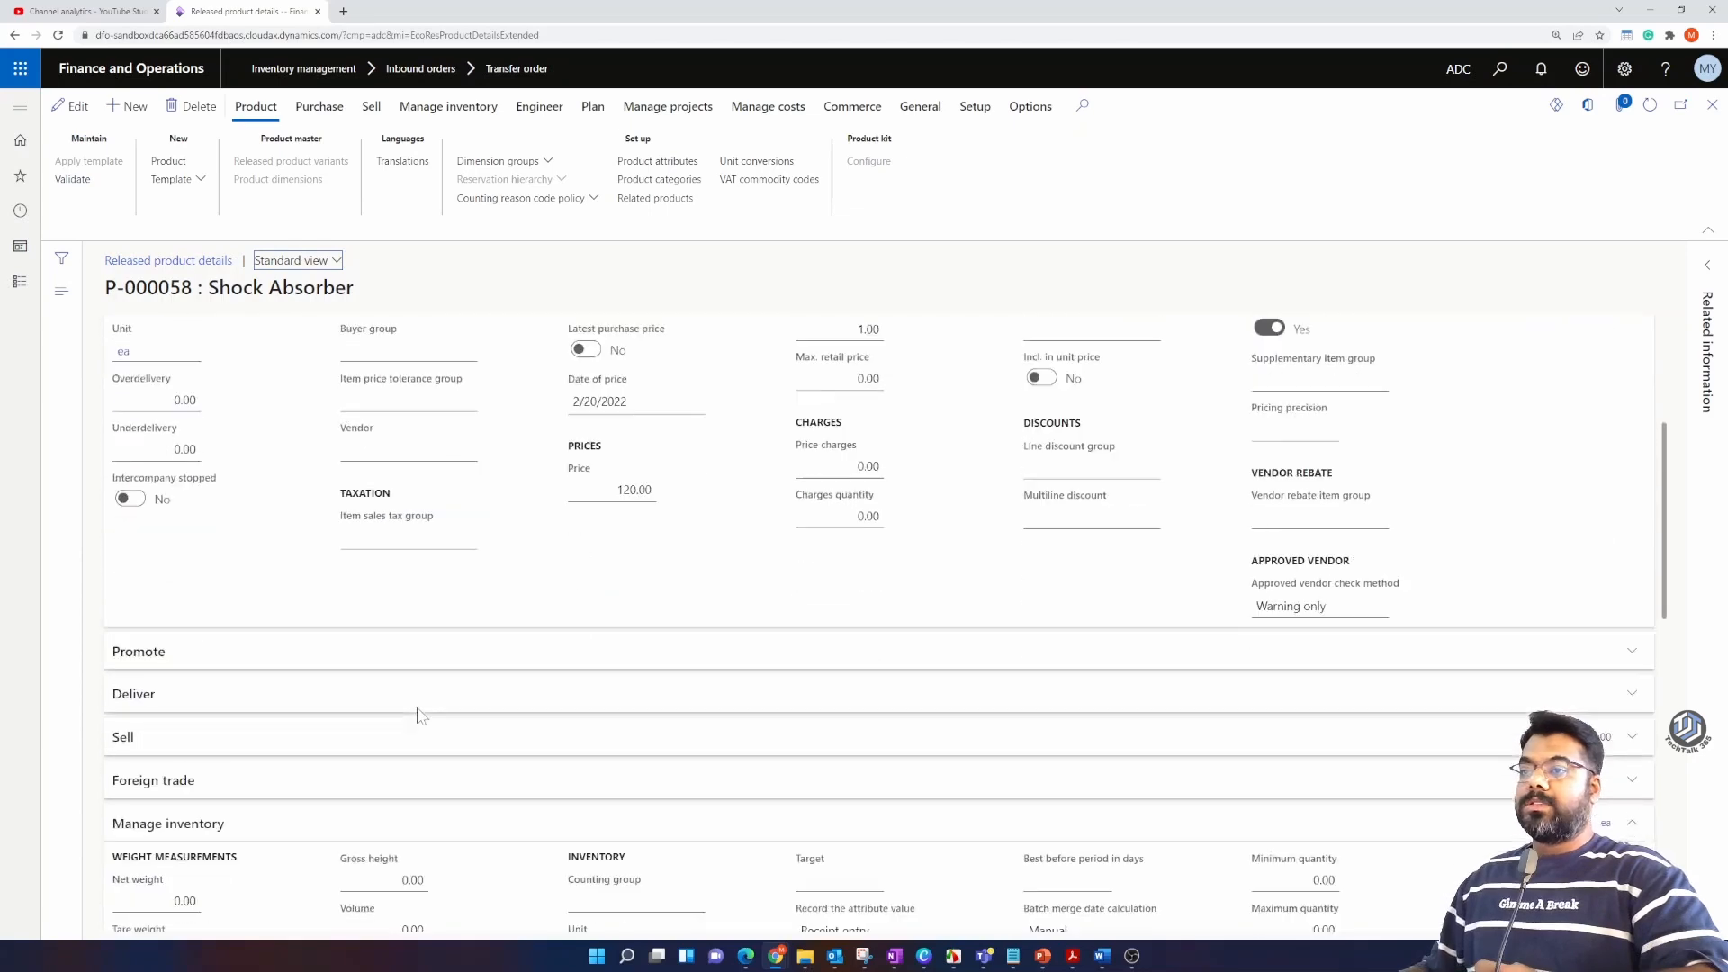
pyautogui.scroll(-1, 369, 654)
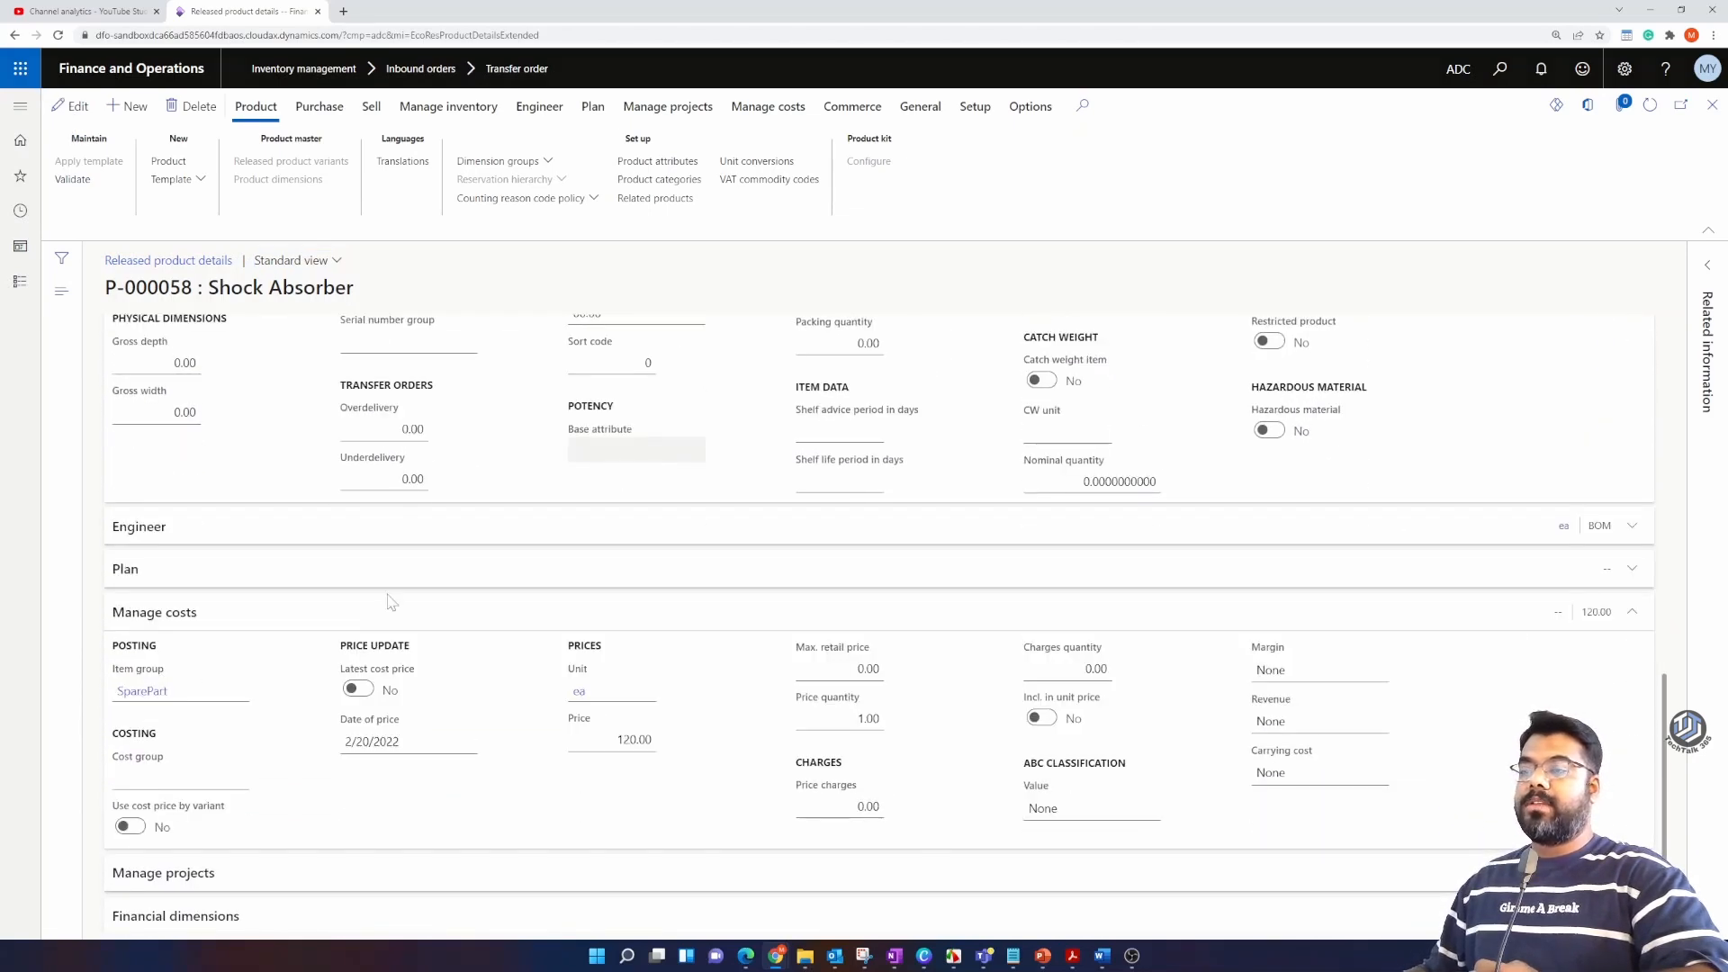
pyautogui.press('F2')
pyautogui.scroll(-2, 390, 603)
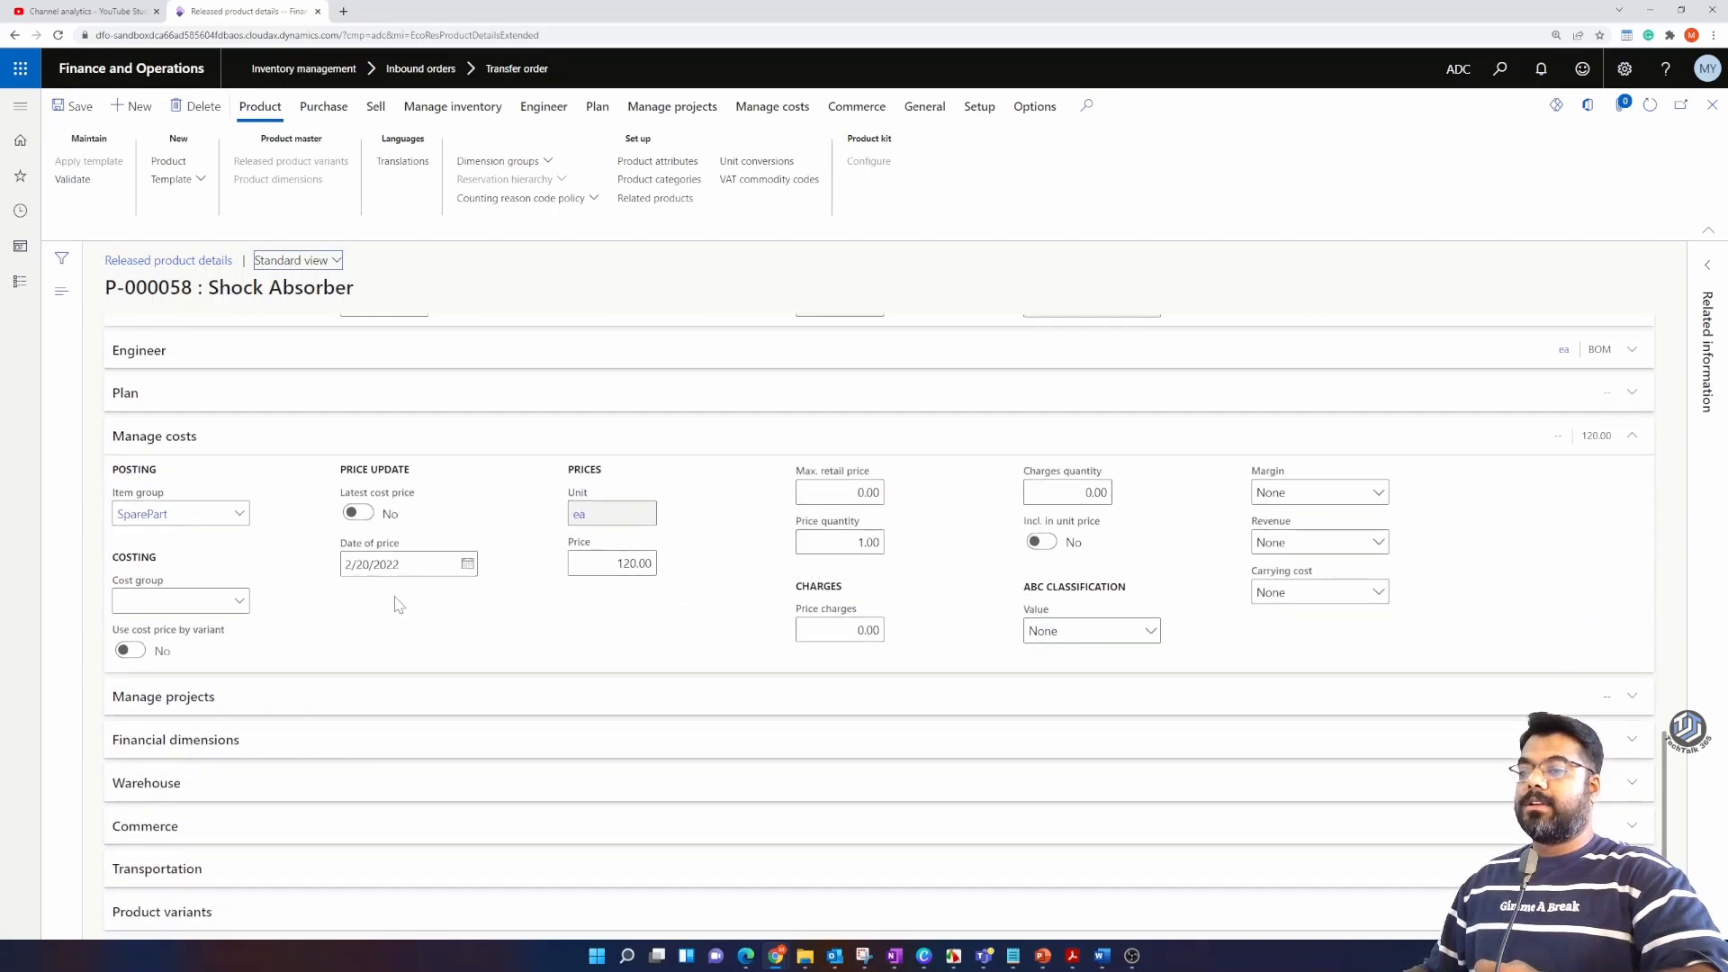
pyautogui.scroll(1, 486, 670)
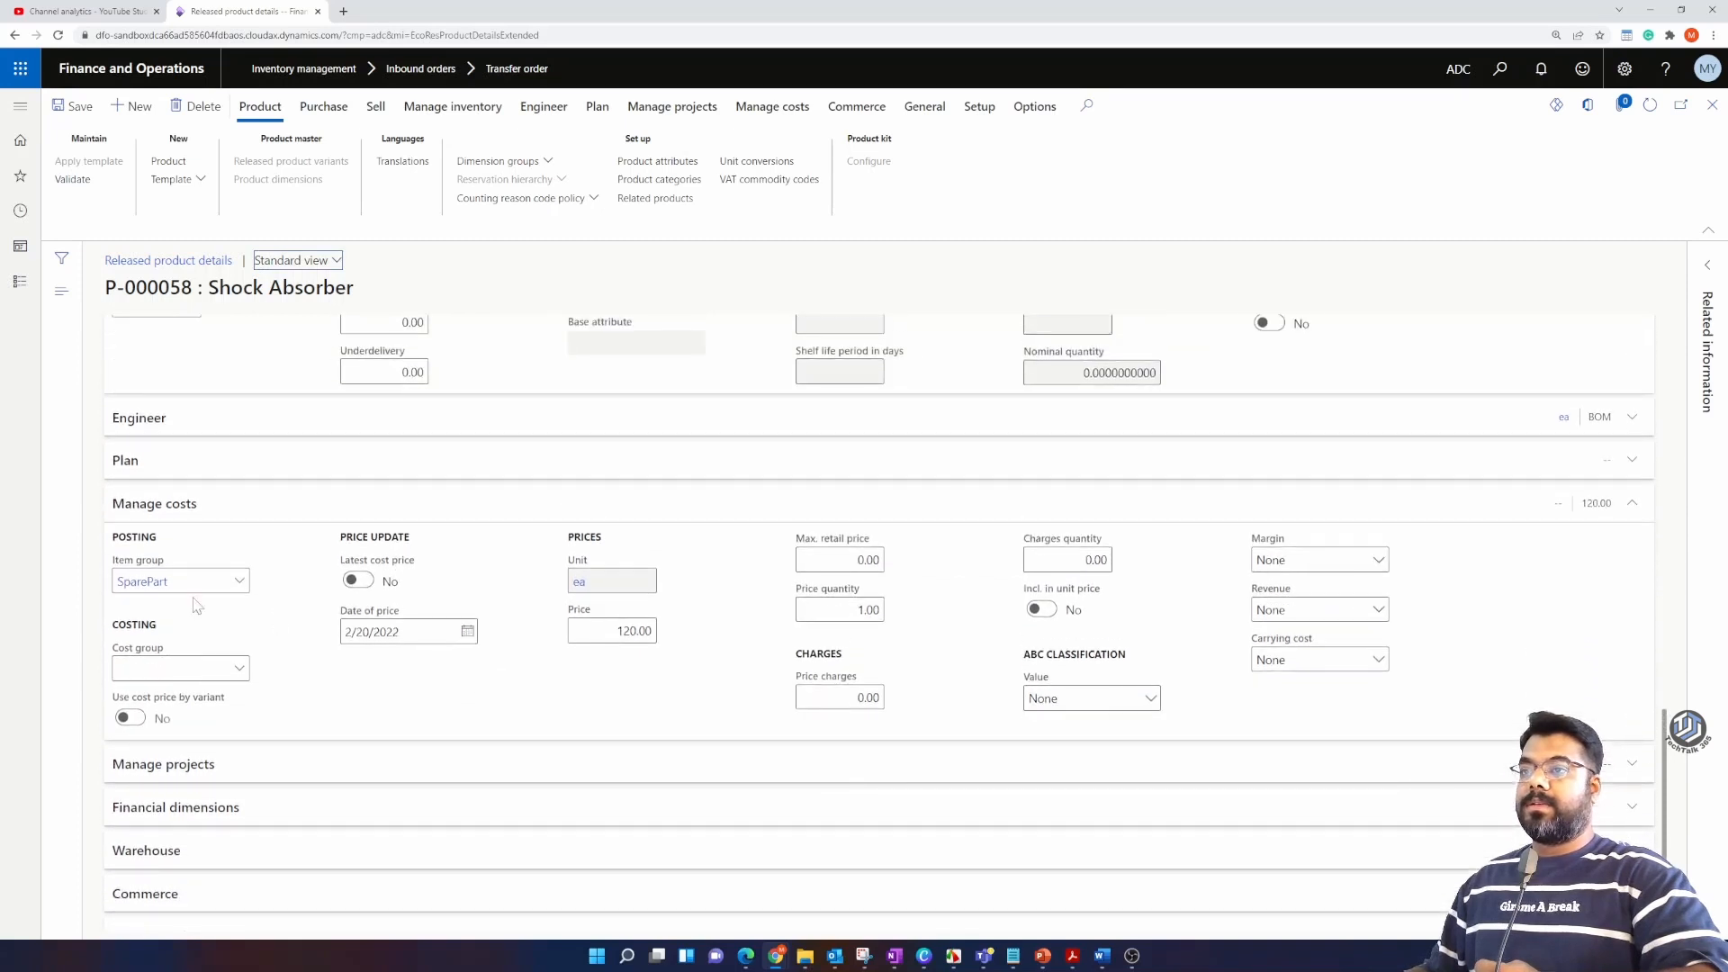
pyautogui.scroll(-1, 406, 676)
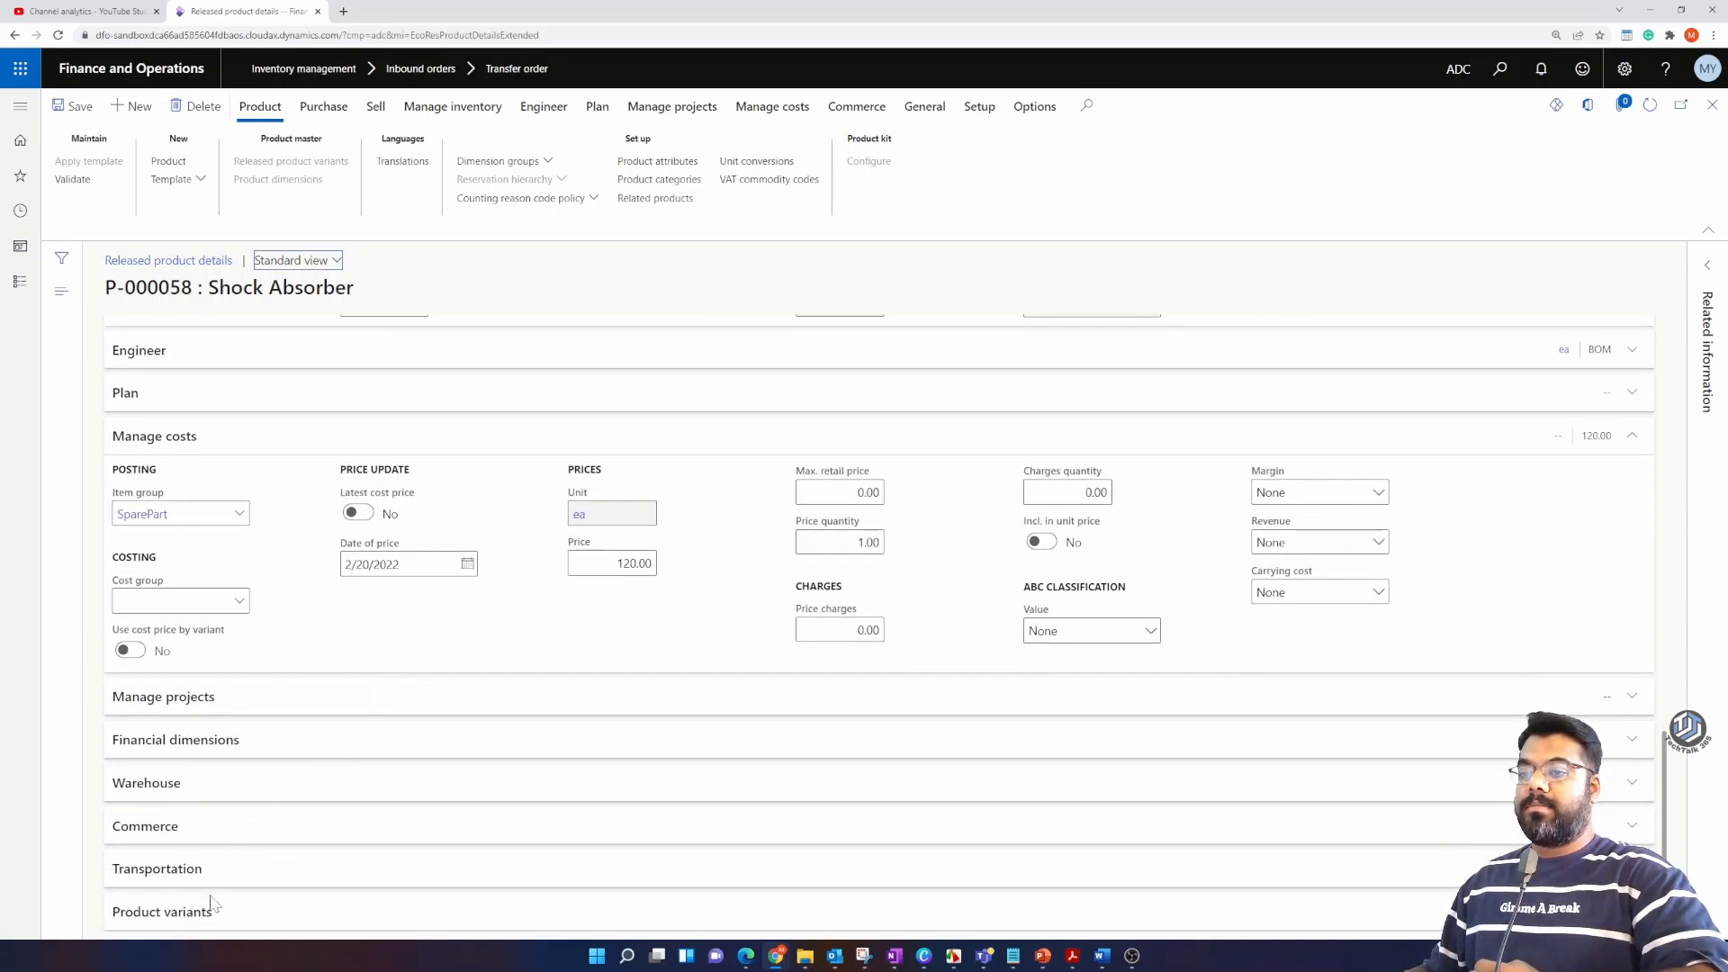
pyautogui.scroll(8, 236, 813)
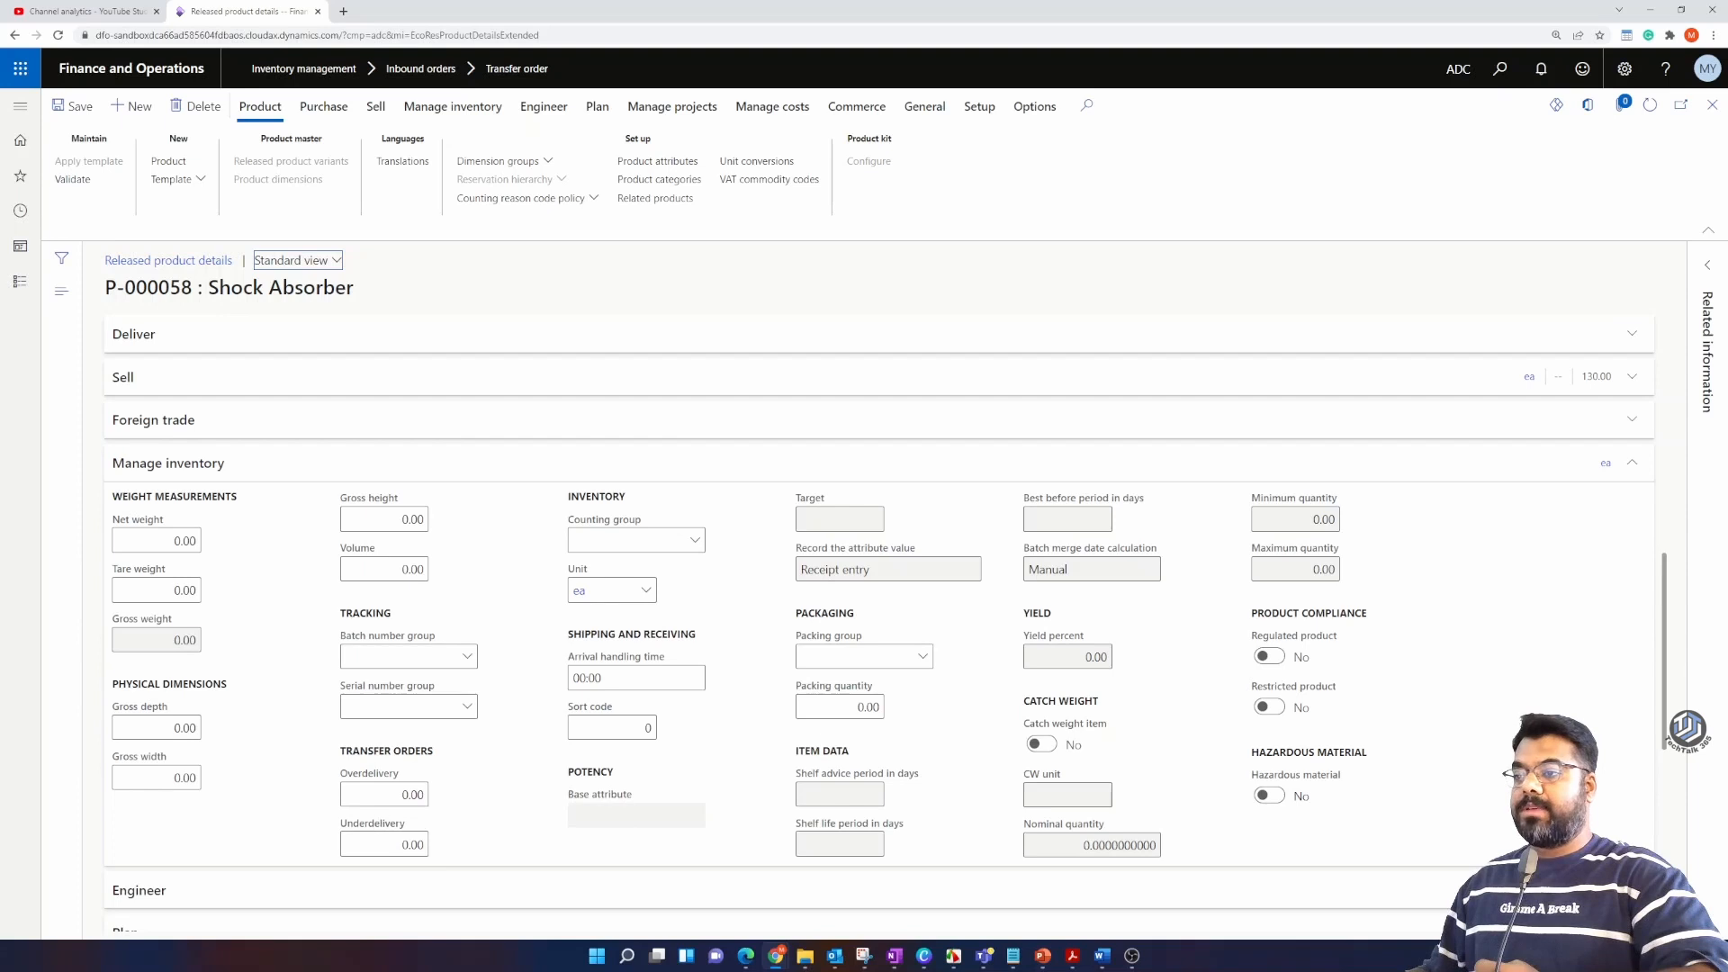
pyautogui.moveTo(379, 806)
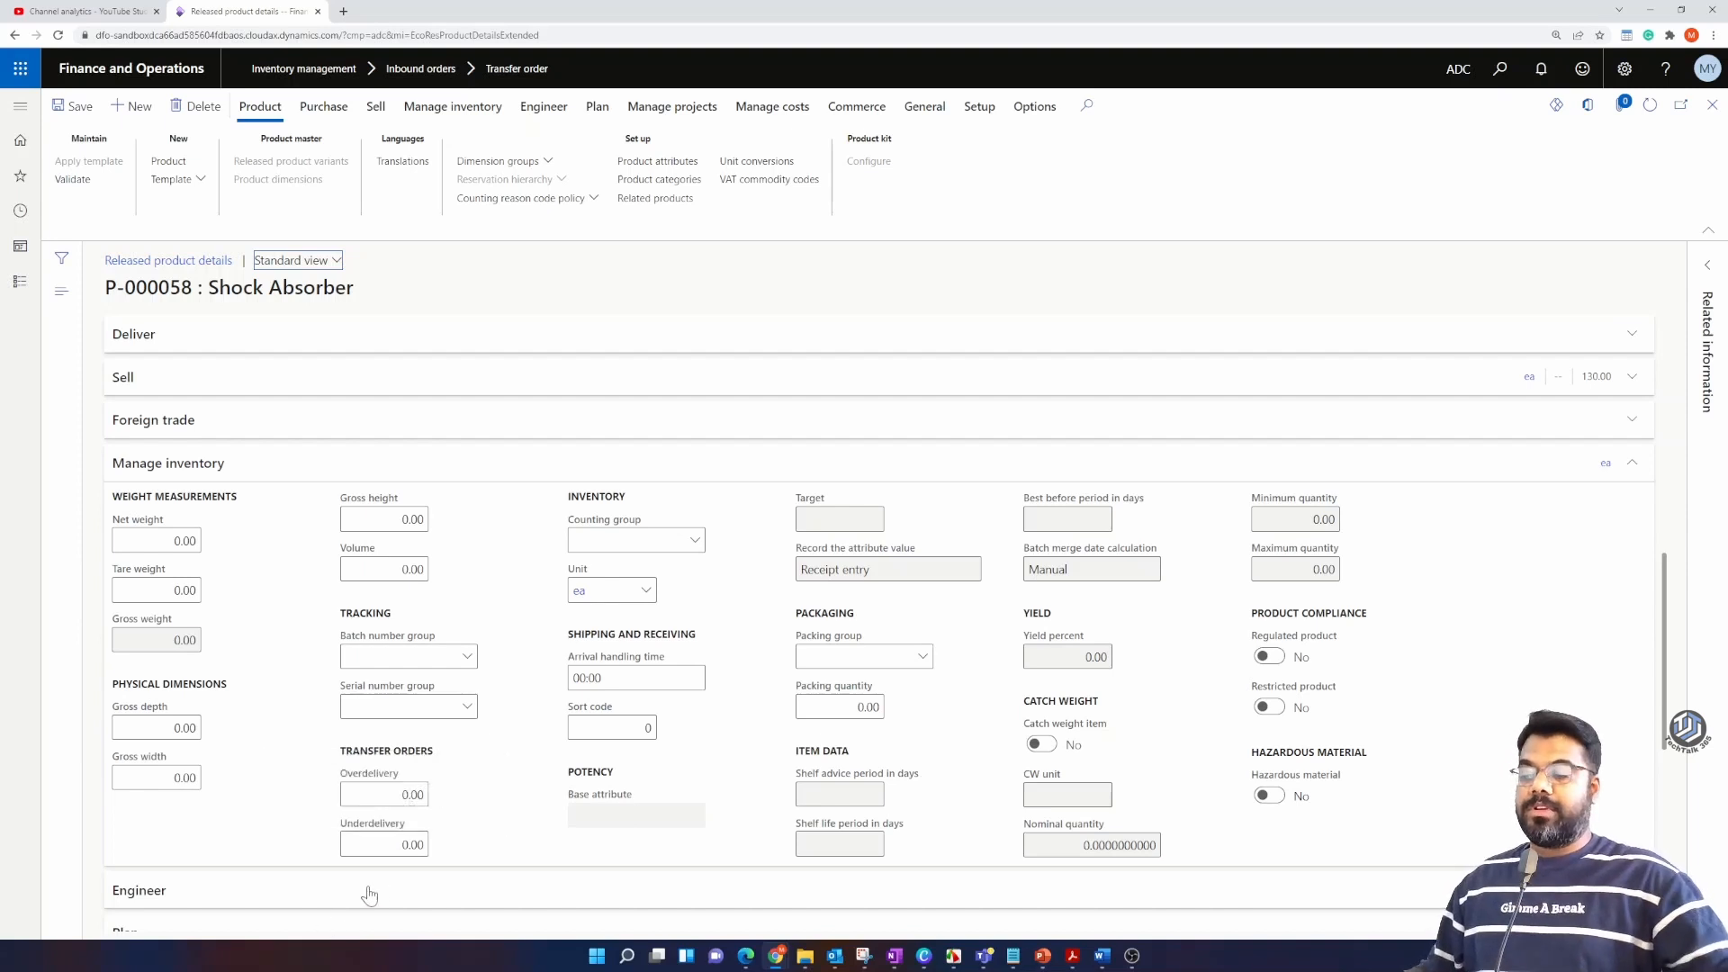
pyautogui.click(398, 845)
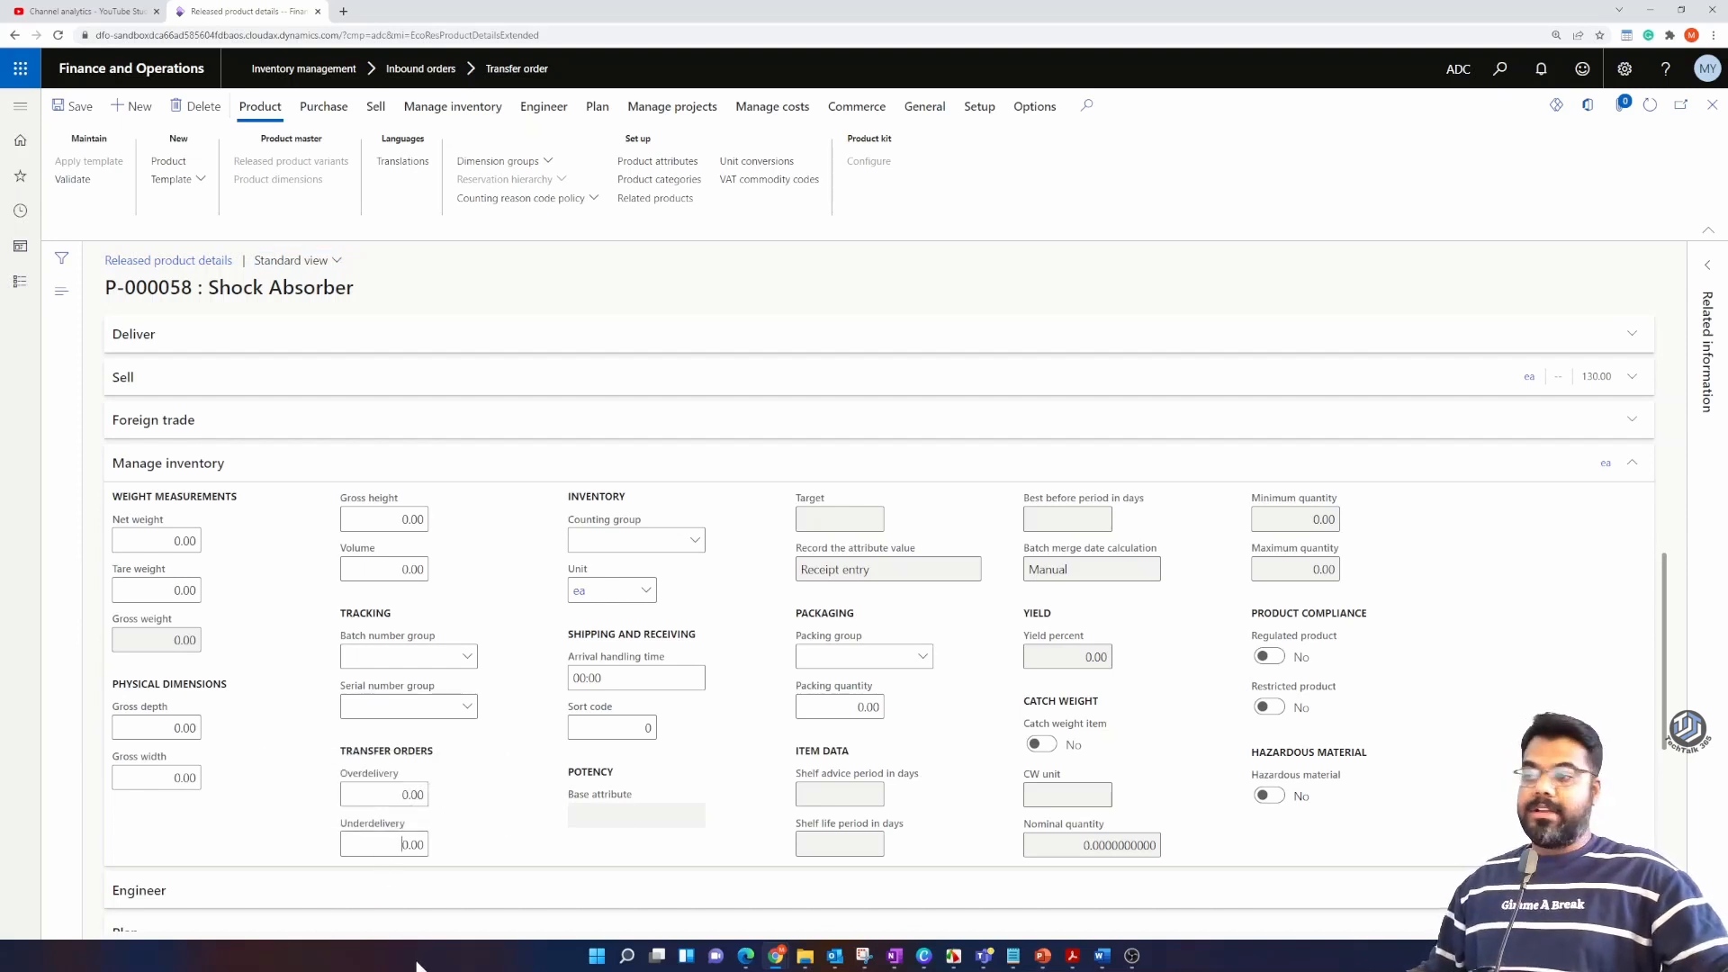
pyautogui.write('5')
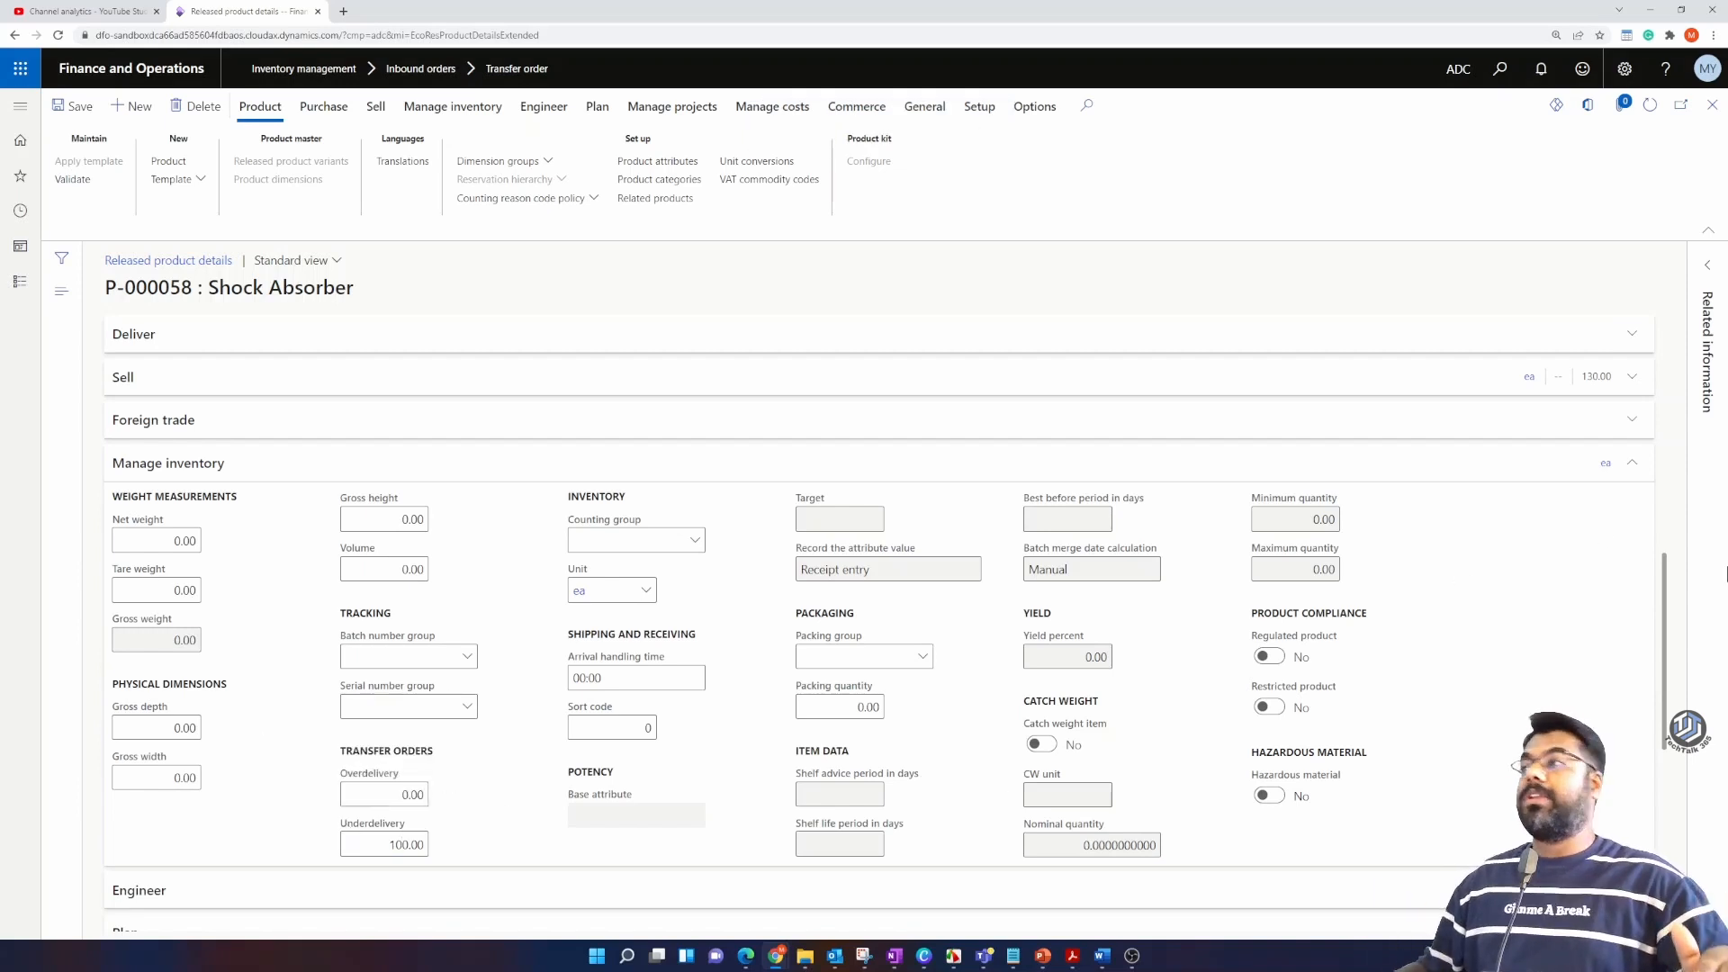
pyautogui.click(1712, 106)
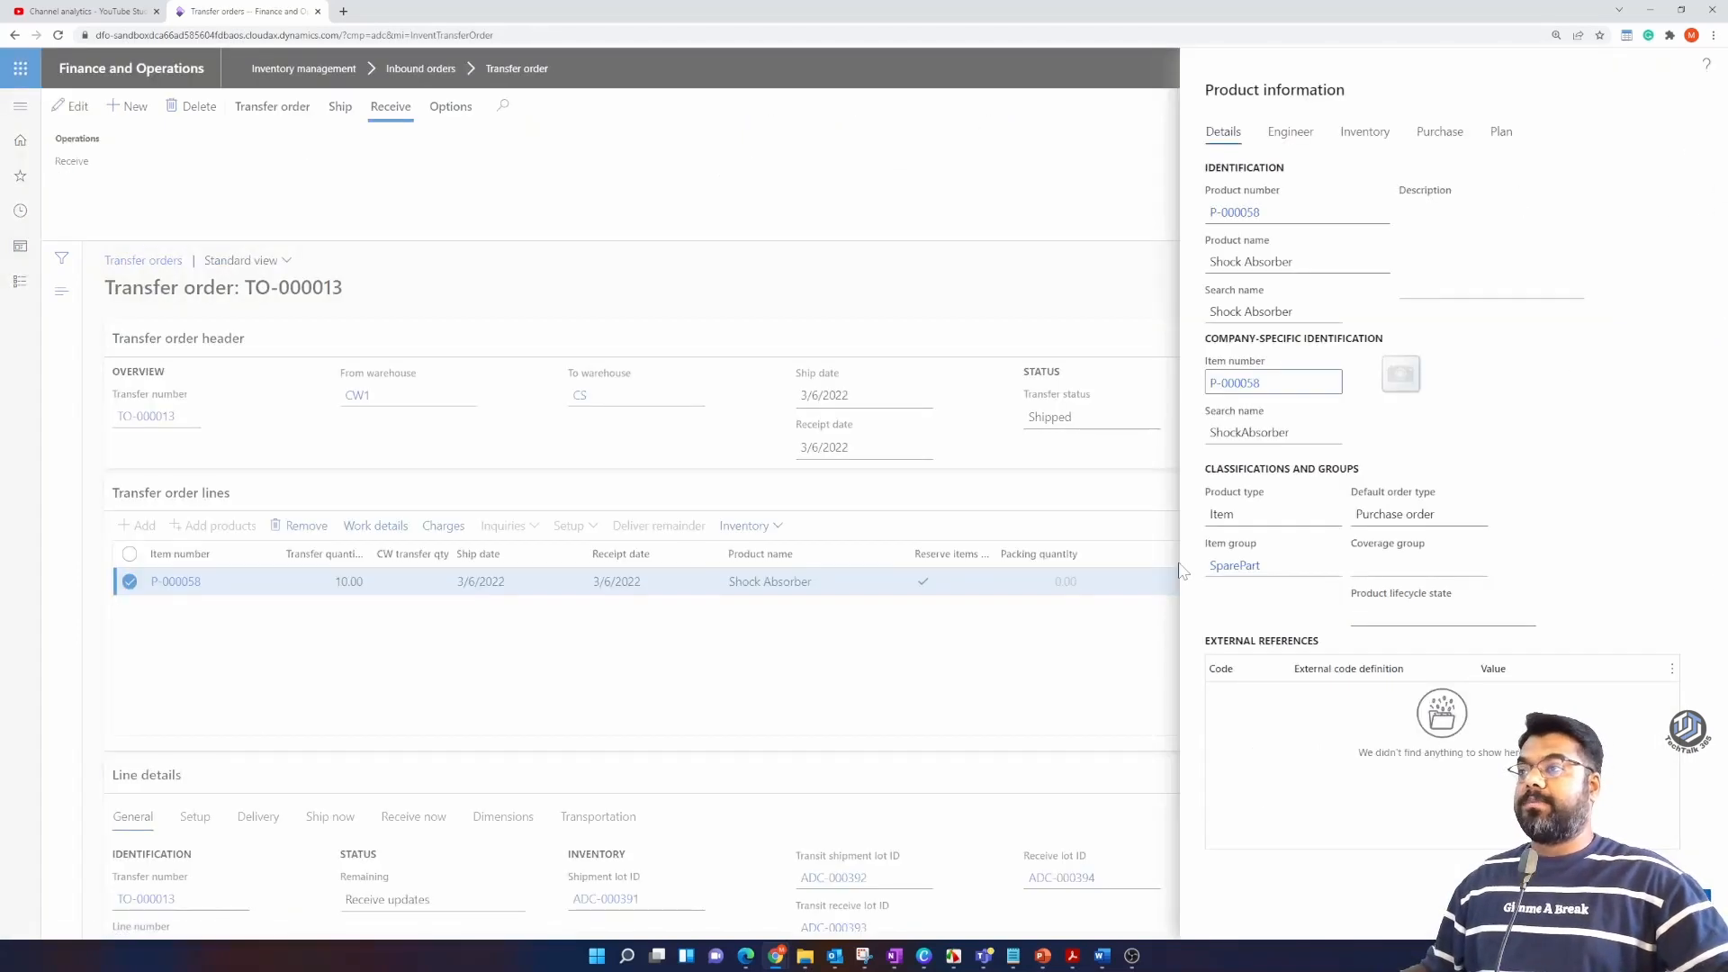
pyautogui.click(1685, 902)
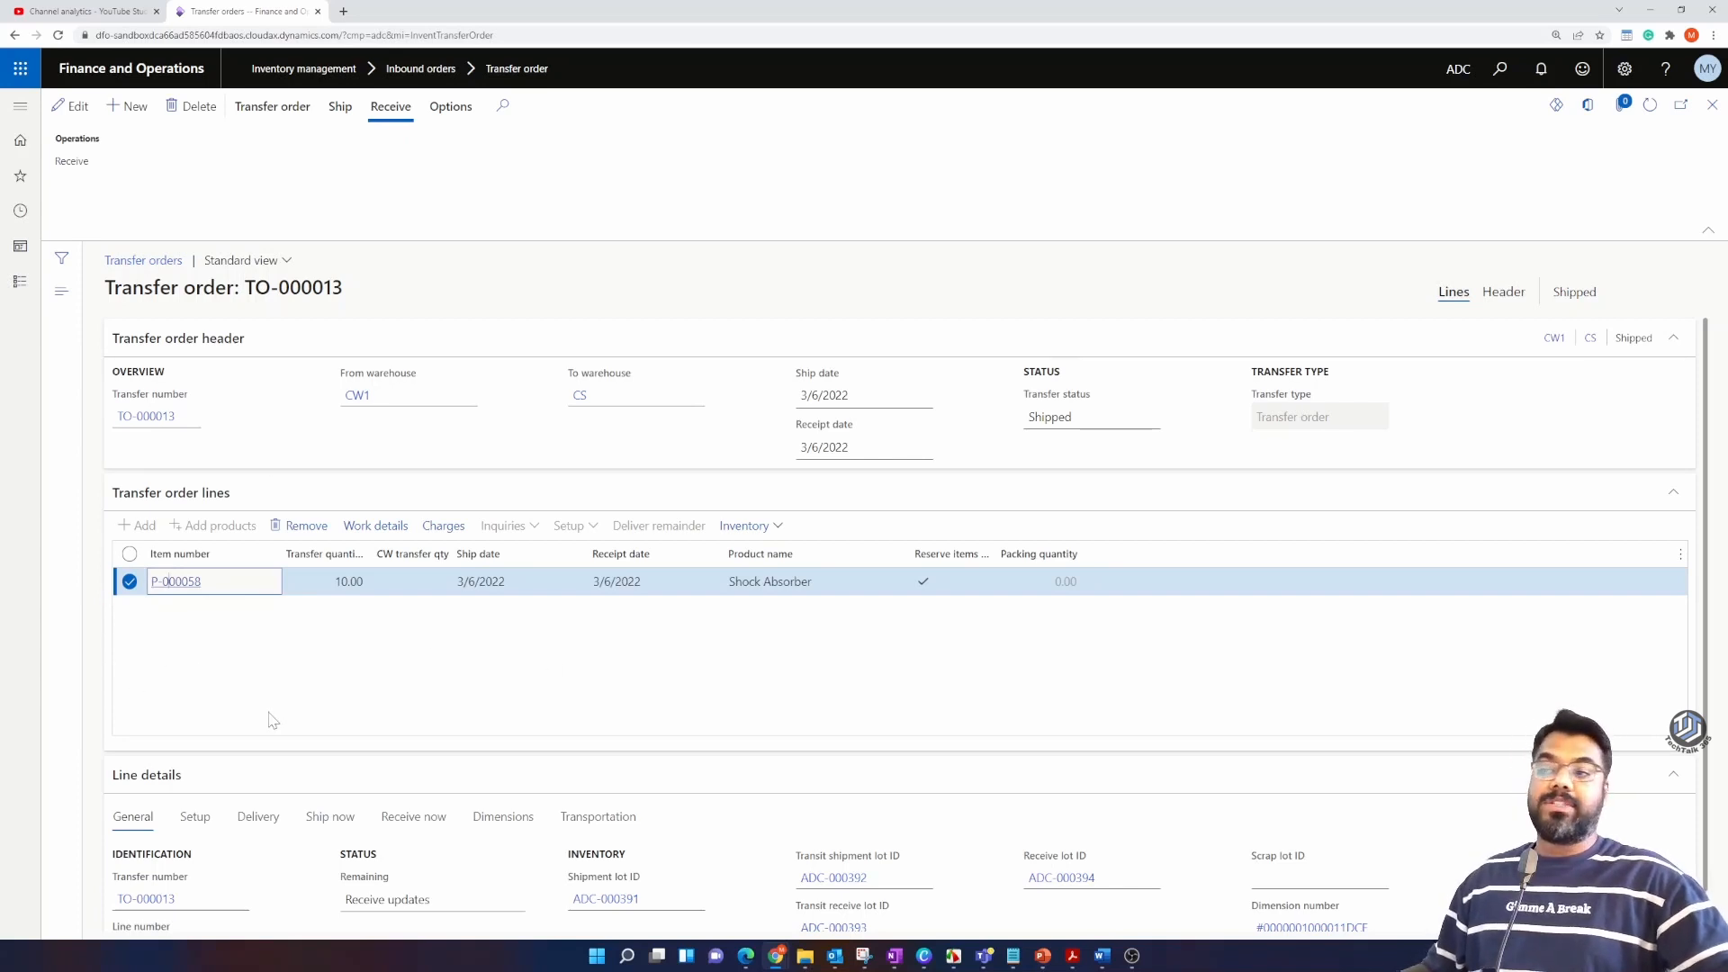
# Step: Set the underdelivery to 100 in the delivery details of the Shock Absorber transfer order line
pyautogui.scroll(-1, 272, 720)
pyautogui.click(328, 782)
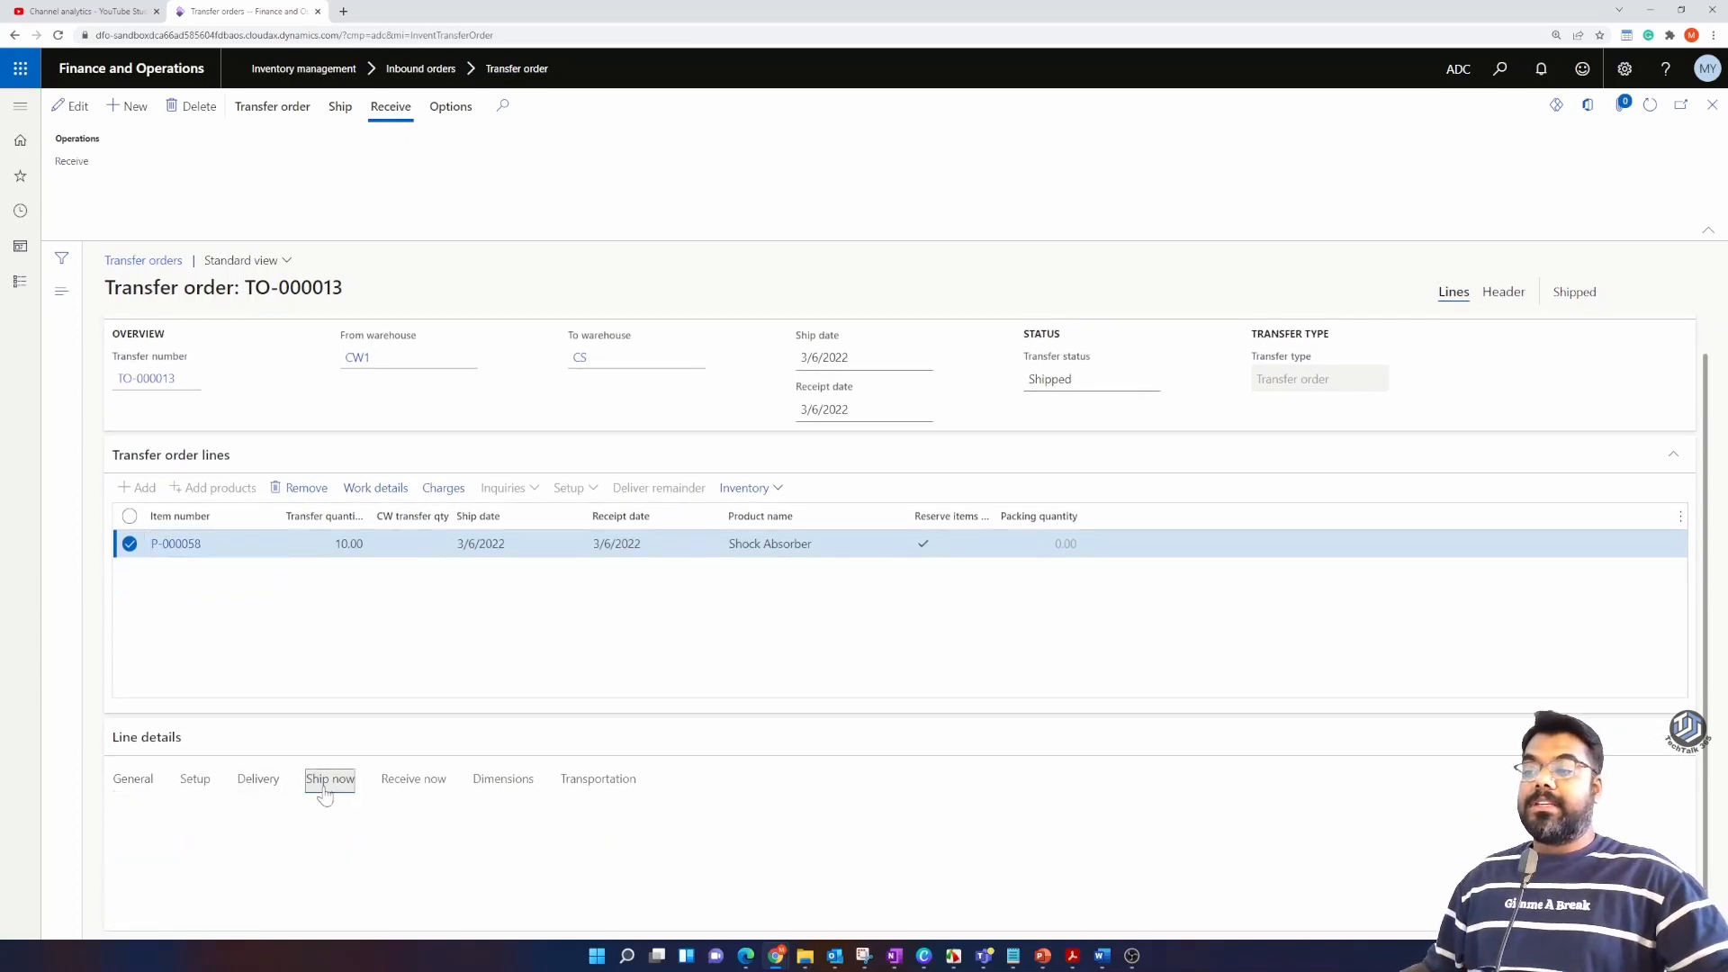
pyautogui.click(255, 783)
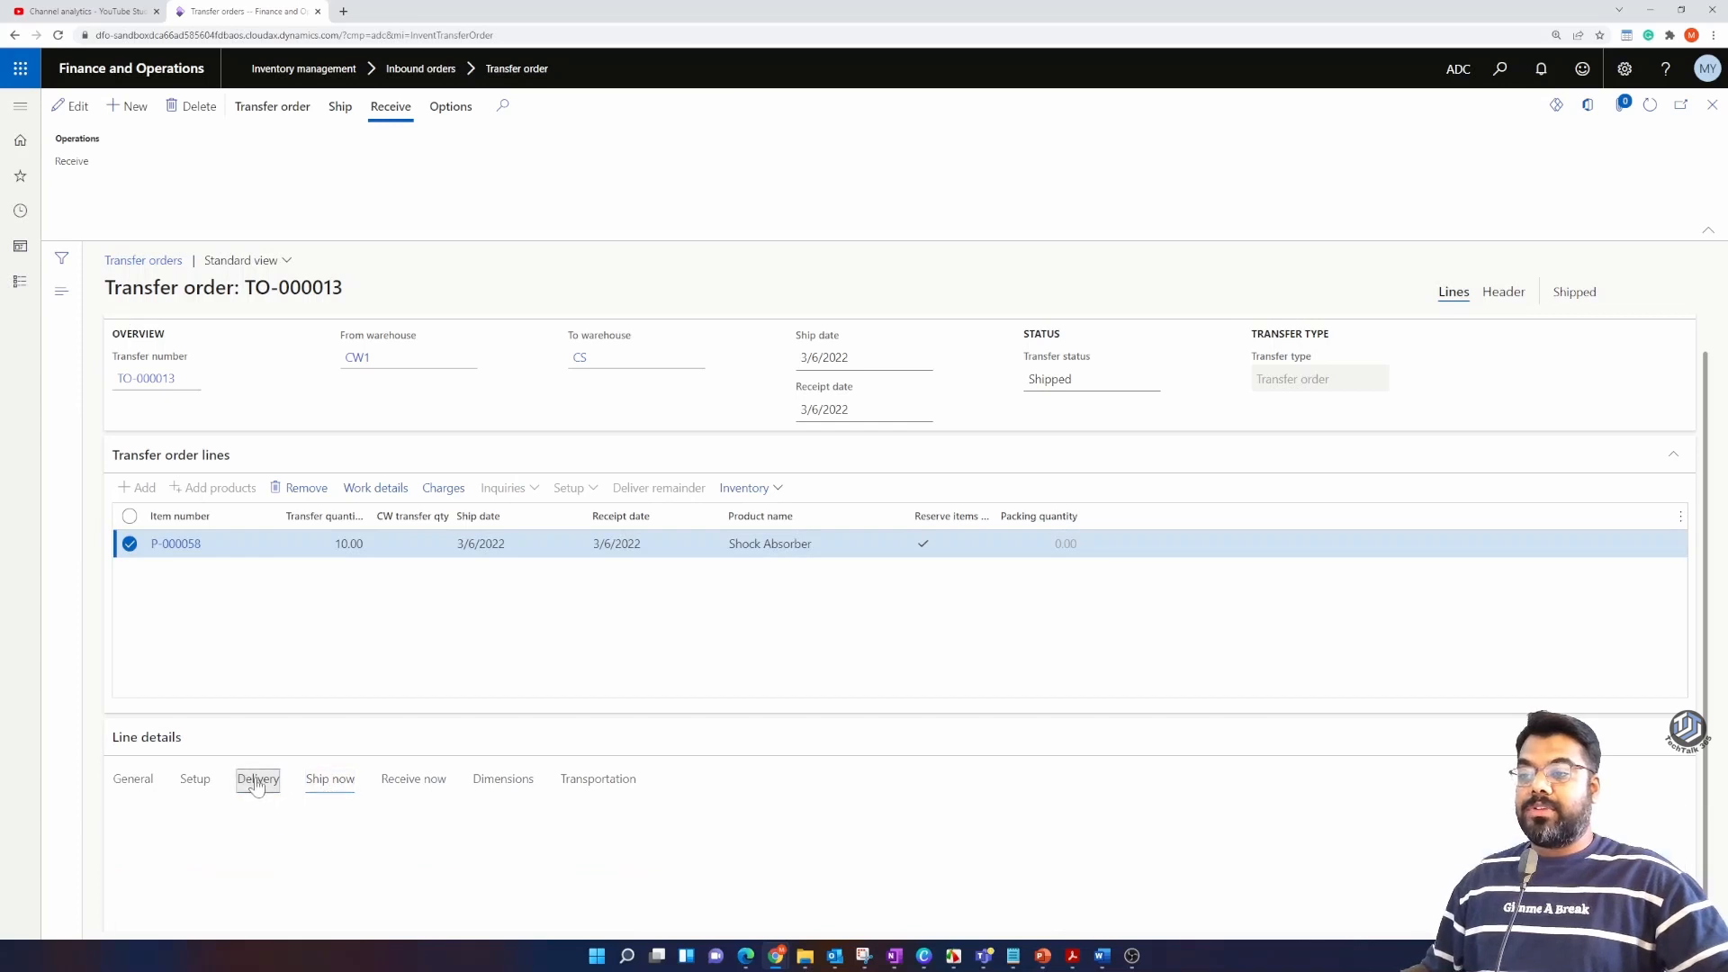
pyautogui.scroll(-1, 349, 783)
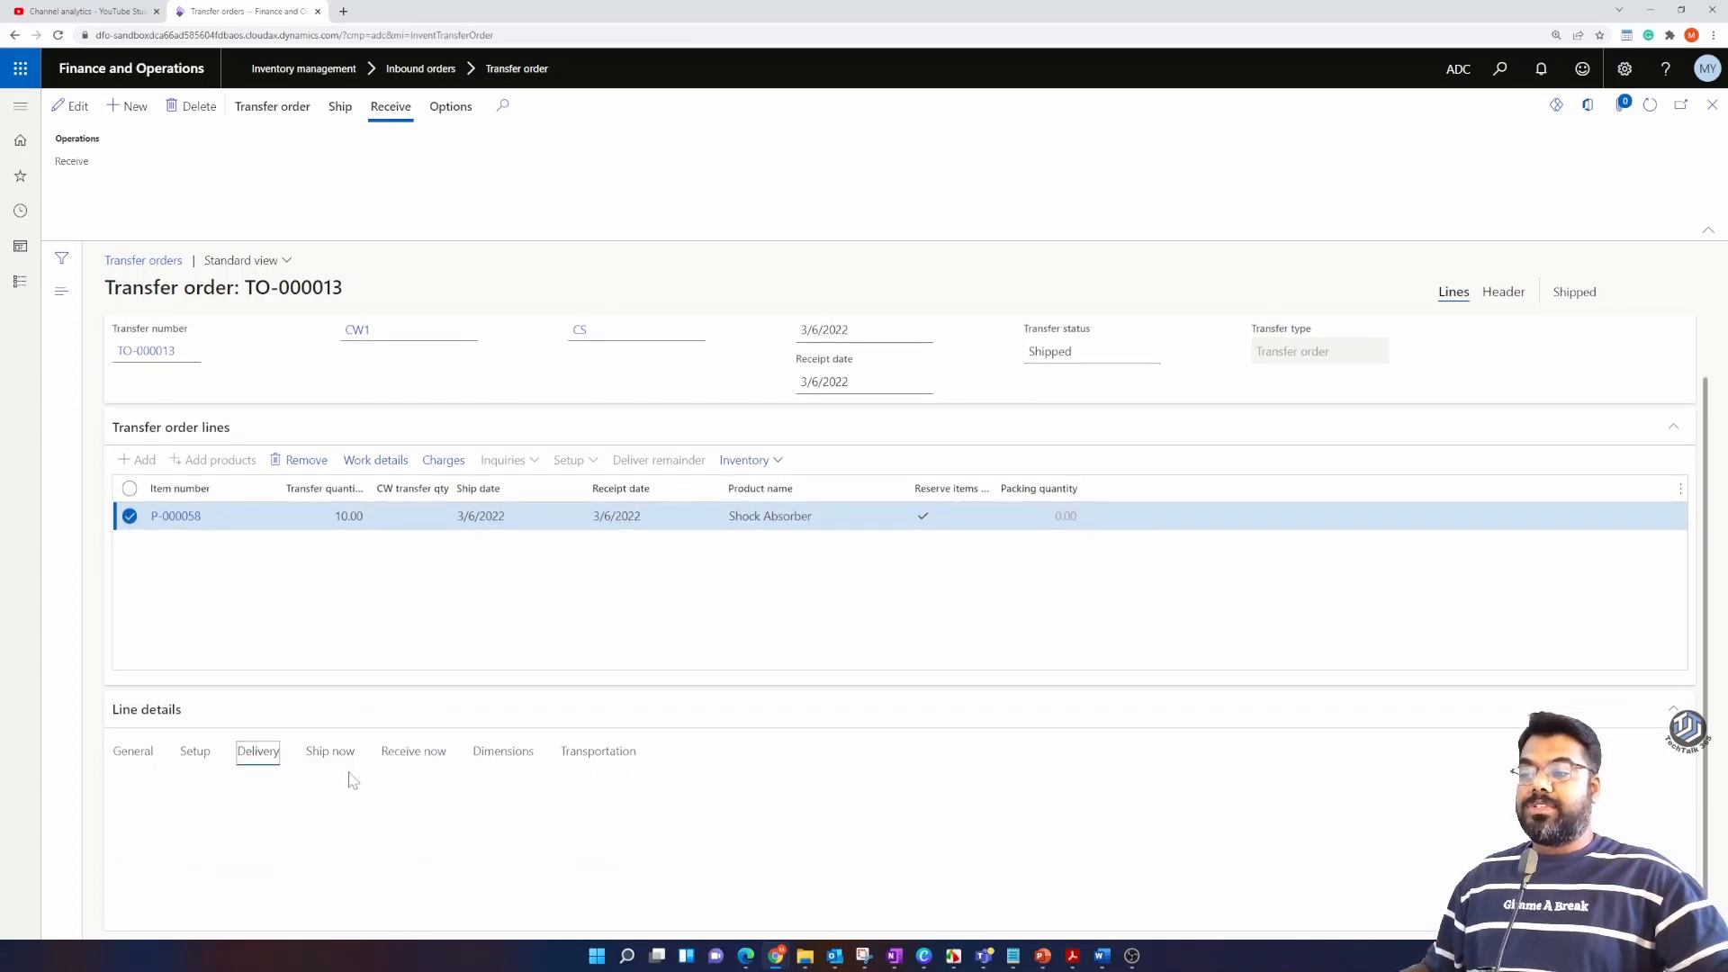
pyautogui.scroll(-1, 261, 859)
pyautogui.click(195, 866)
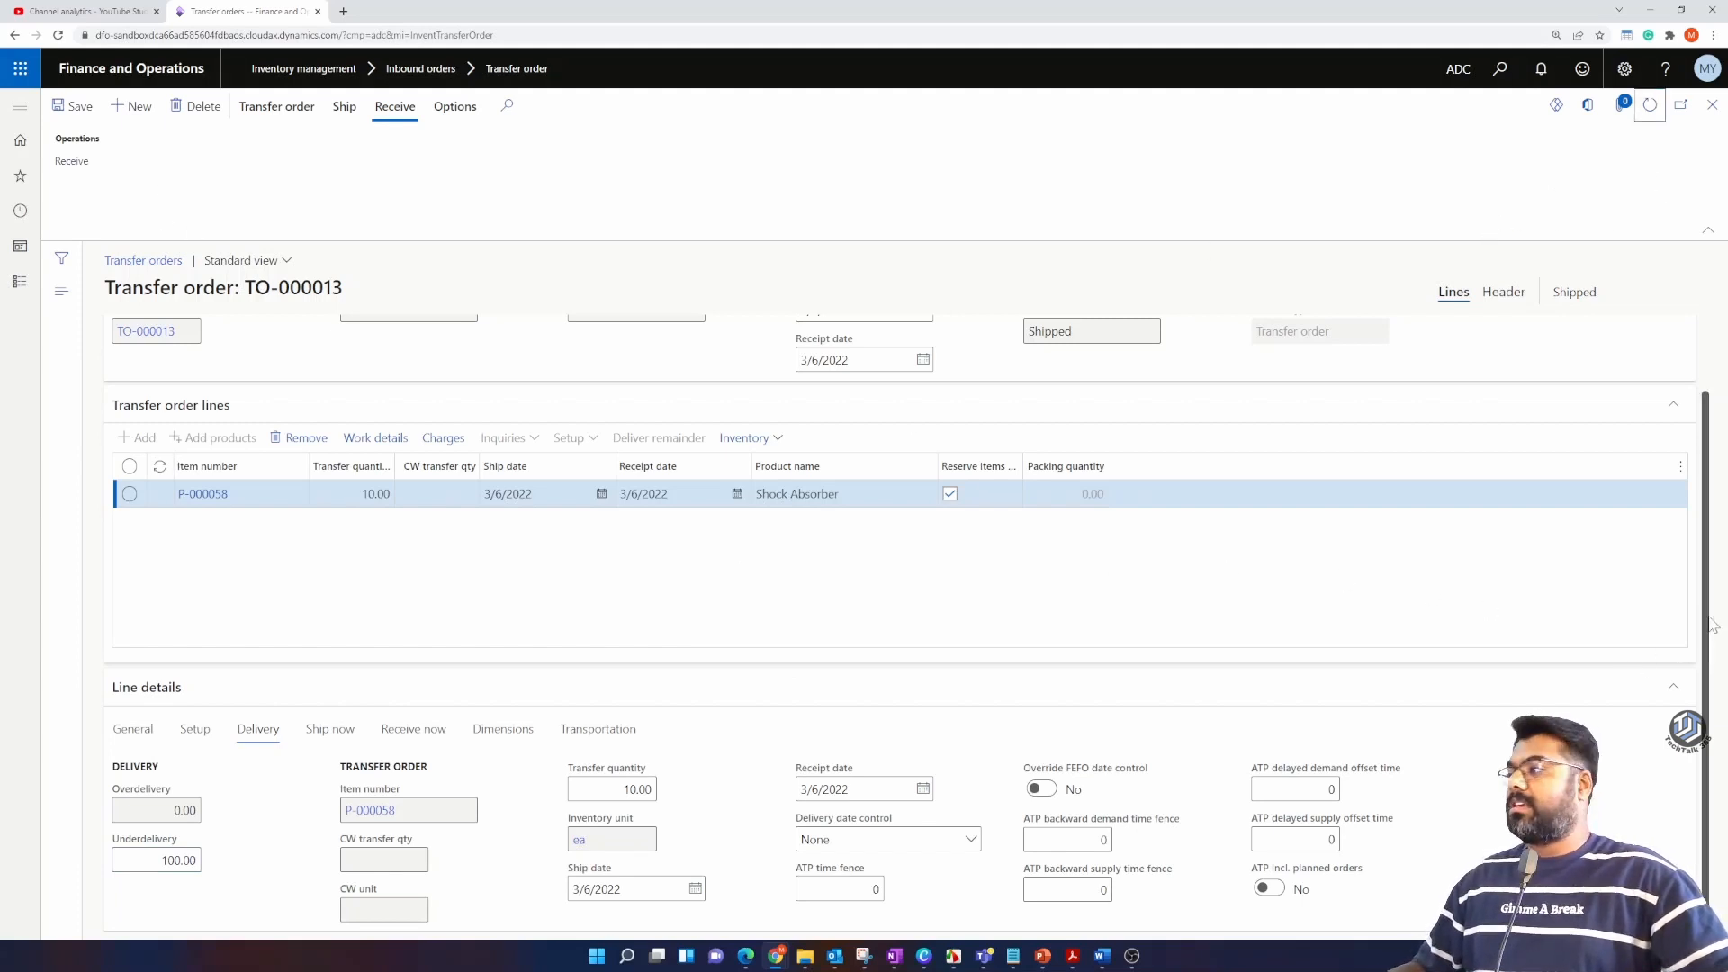
# Step: Receive the transfer order using the Shipment update option and its shipment voucher, and go back to the transfer orders list
pyautogui.scroll(2, 738, 351)
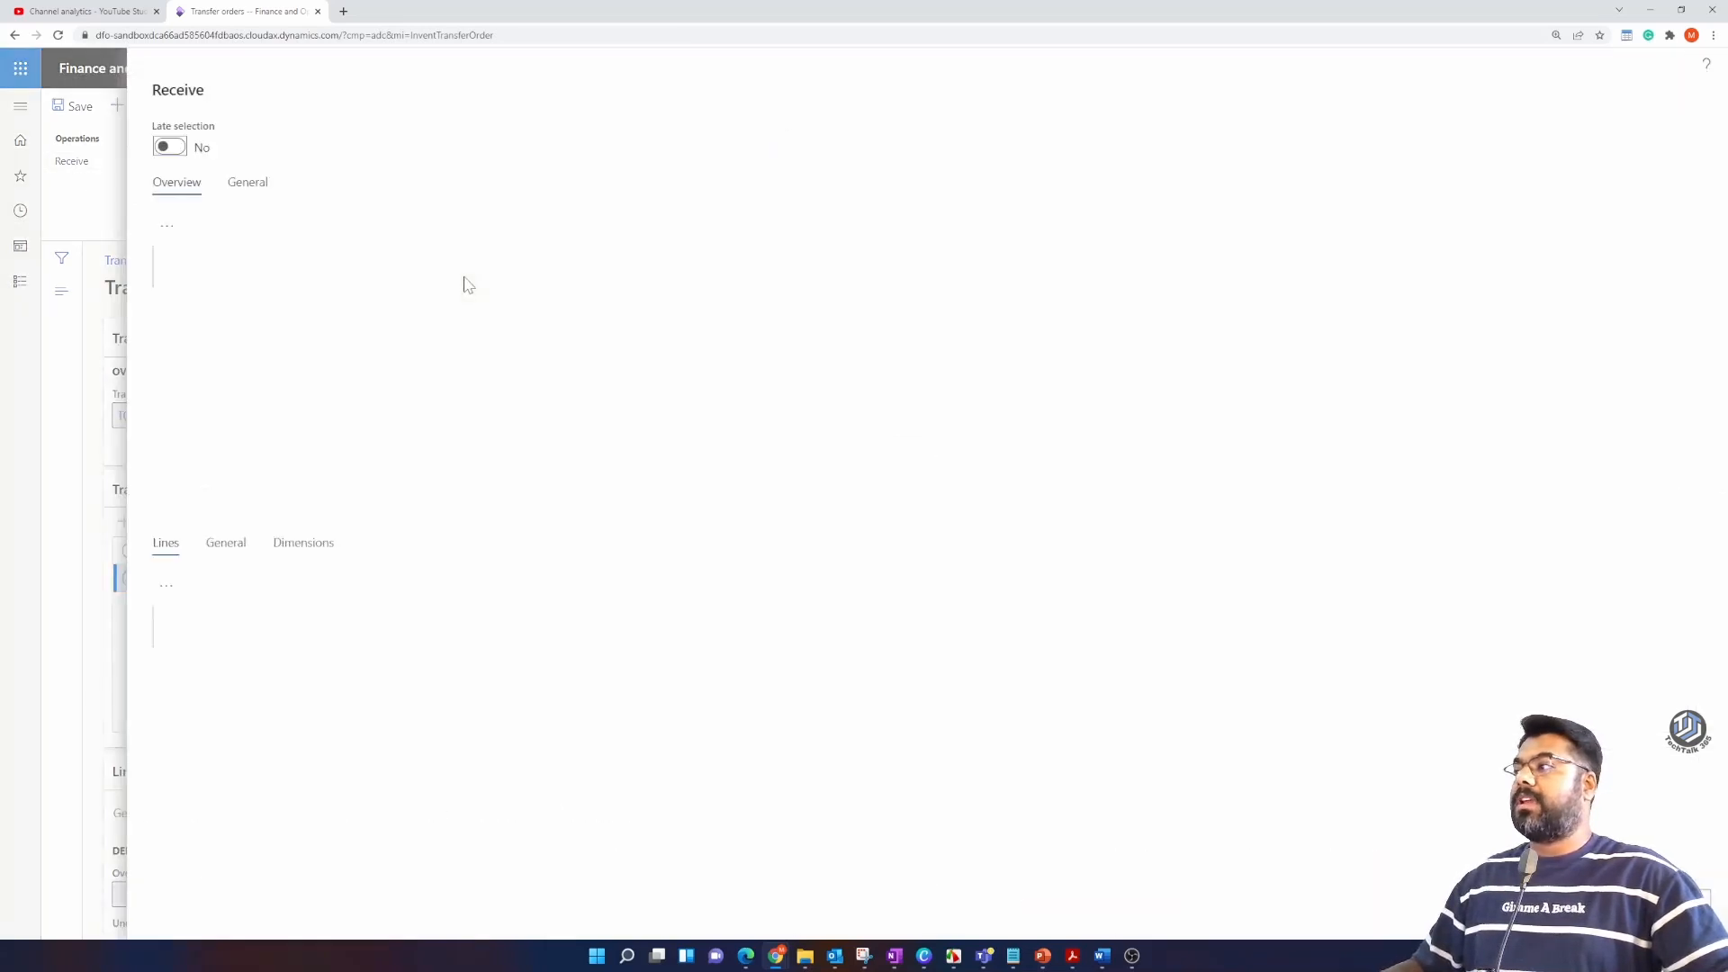
pyautogui.click(547, 288)
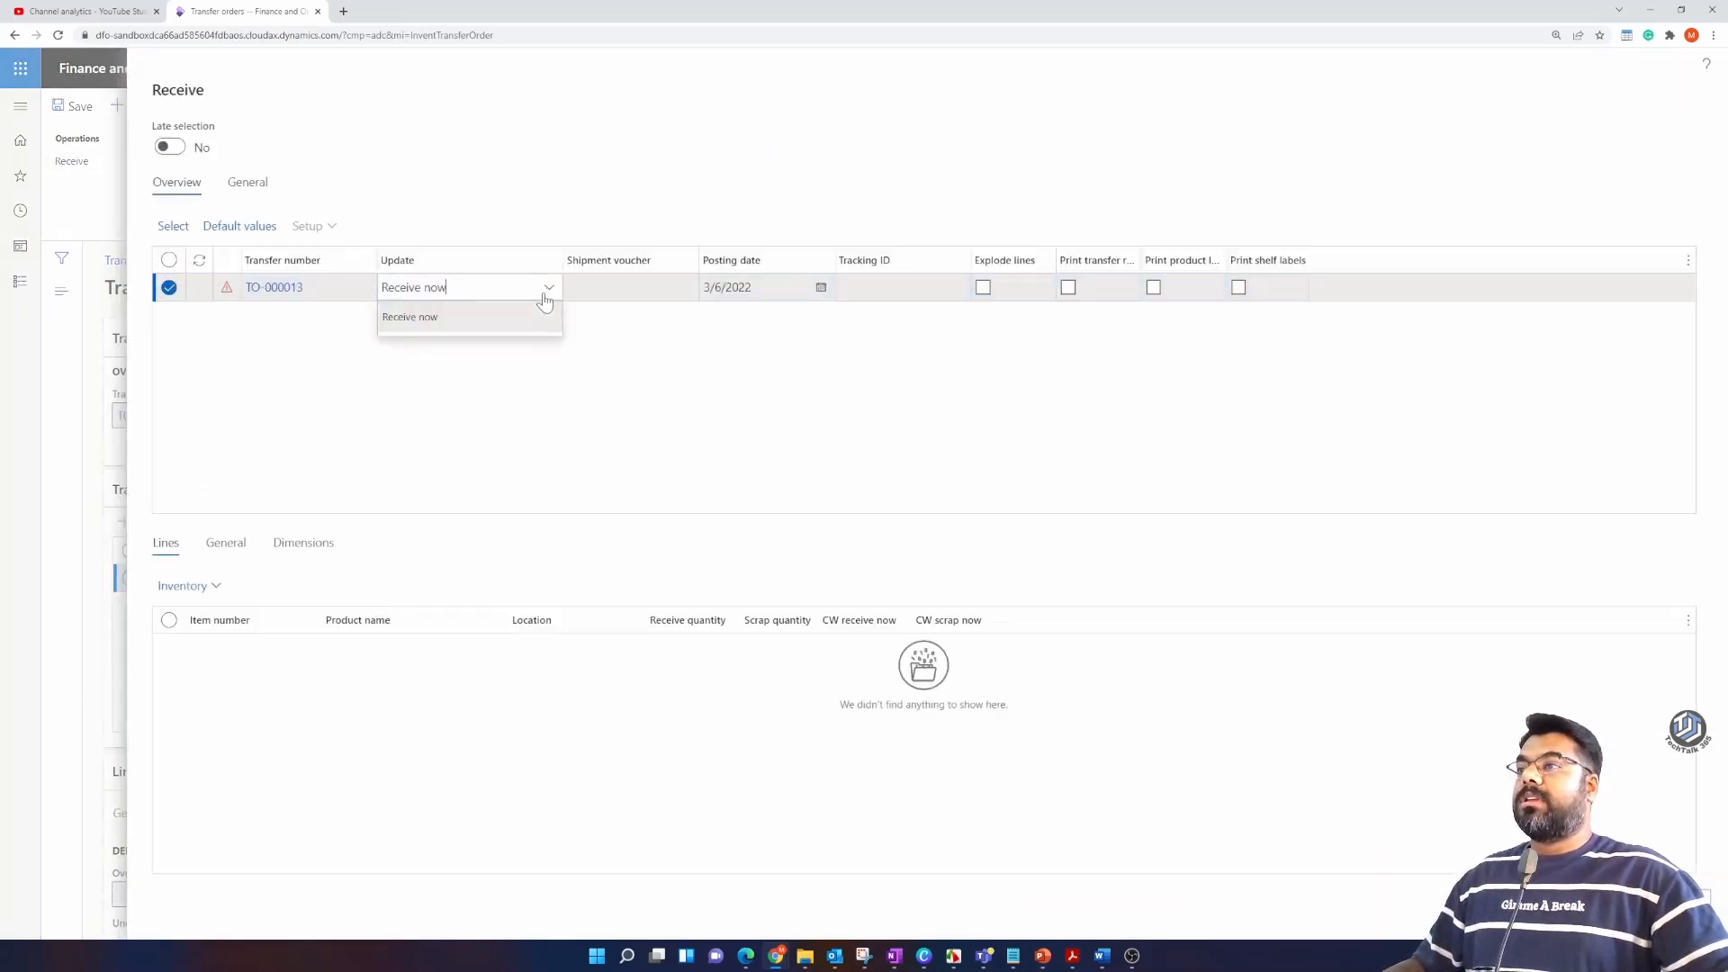
pyautogui.click(493, 383)
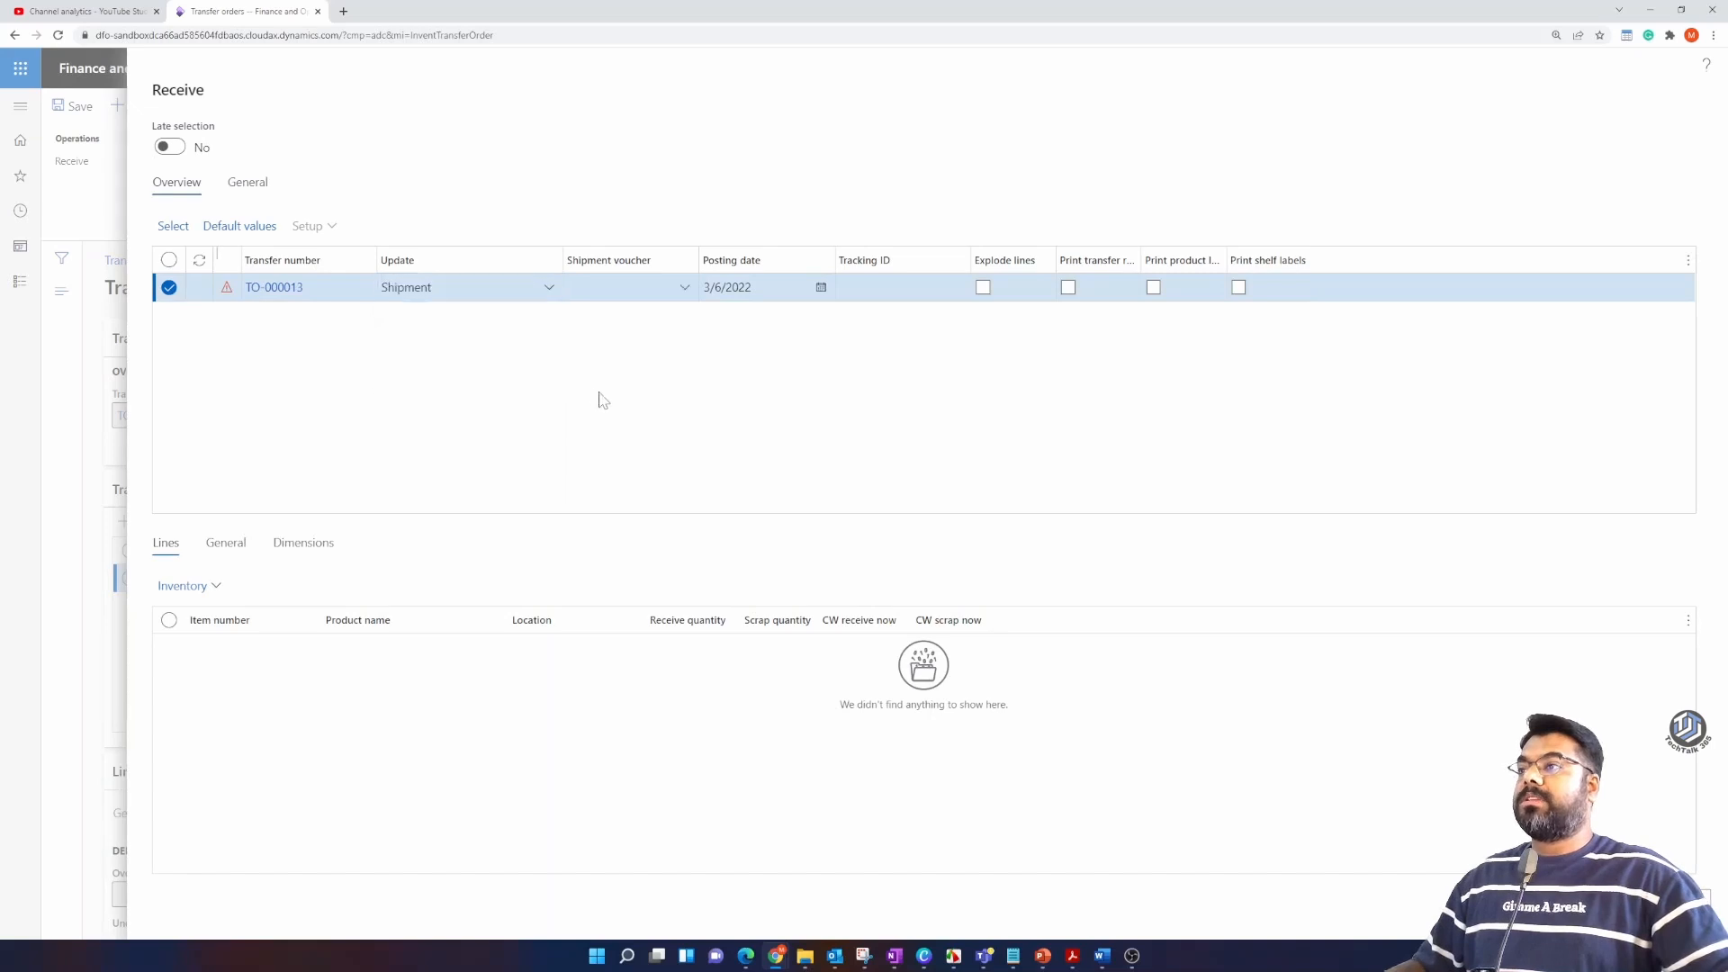
pyautogui.click(683, 293)
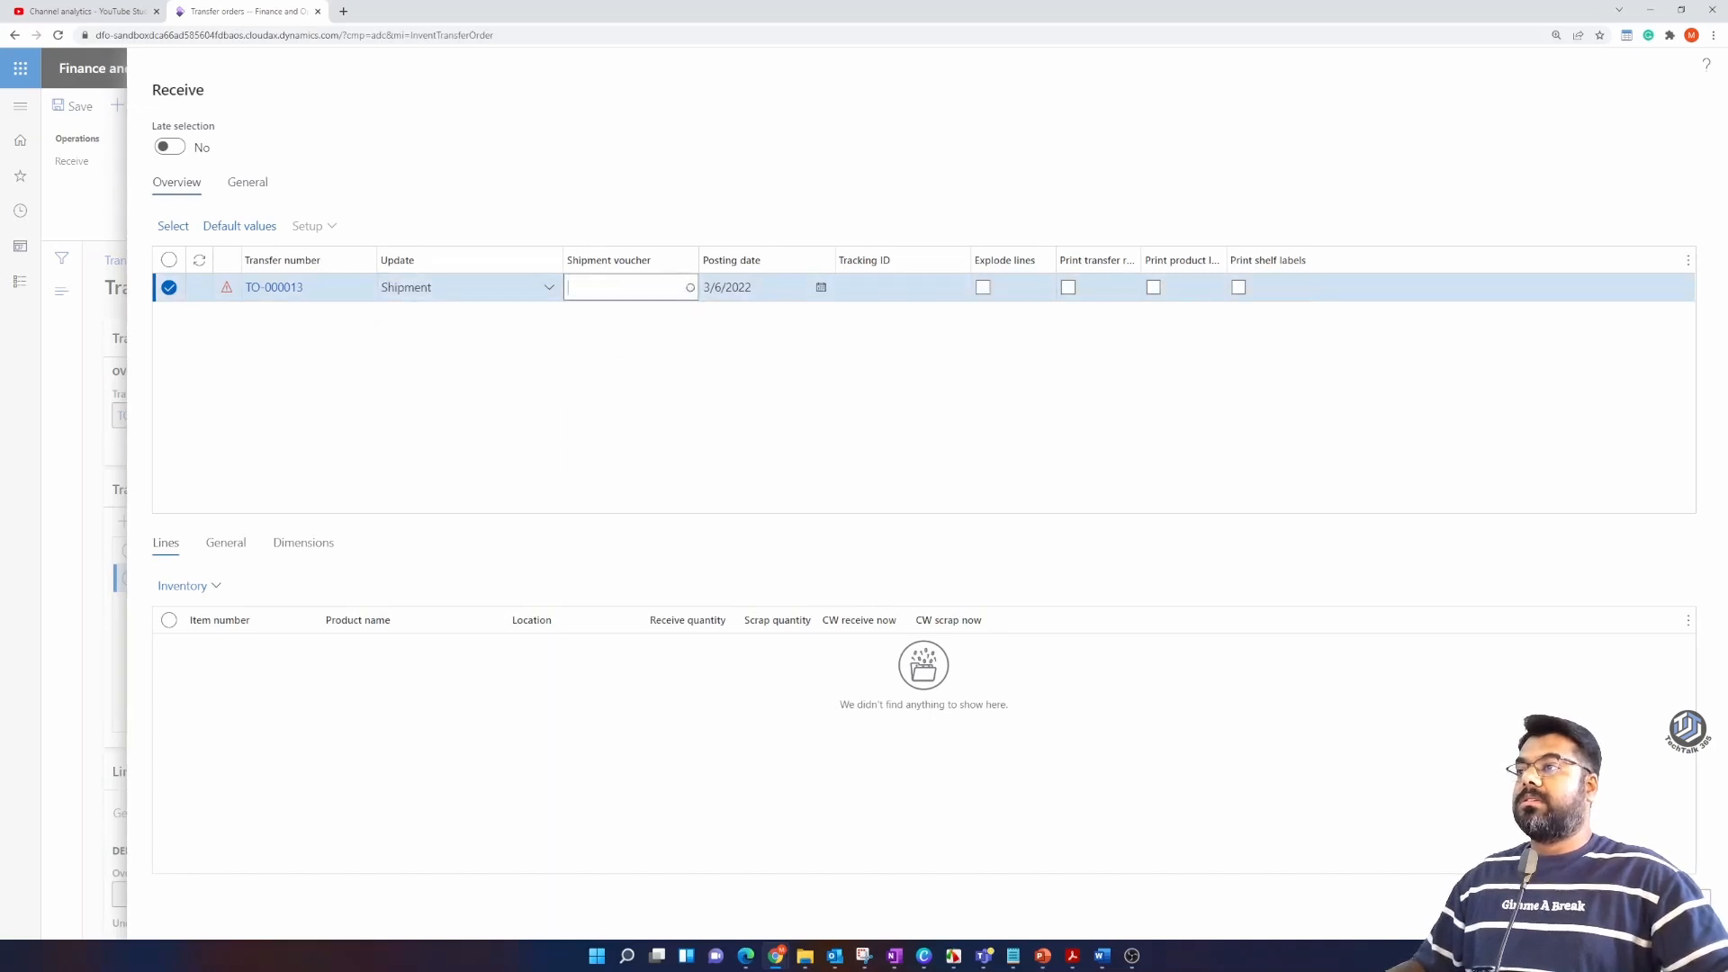
pyautogui.click(685, 288)
pyautogui.press('Return')
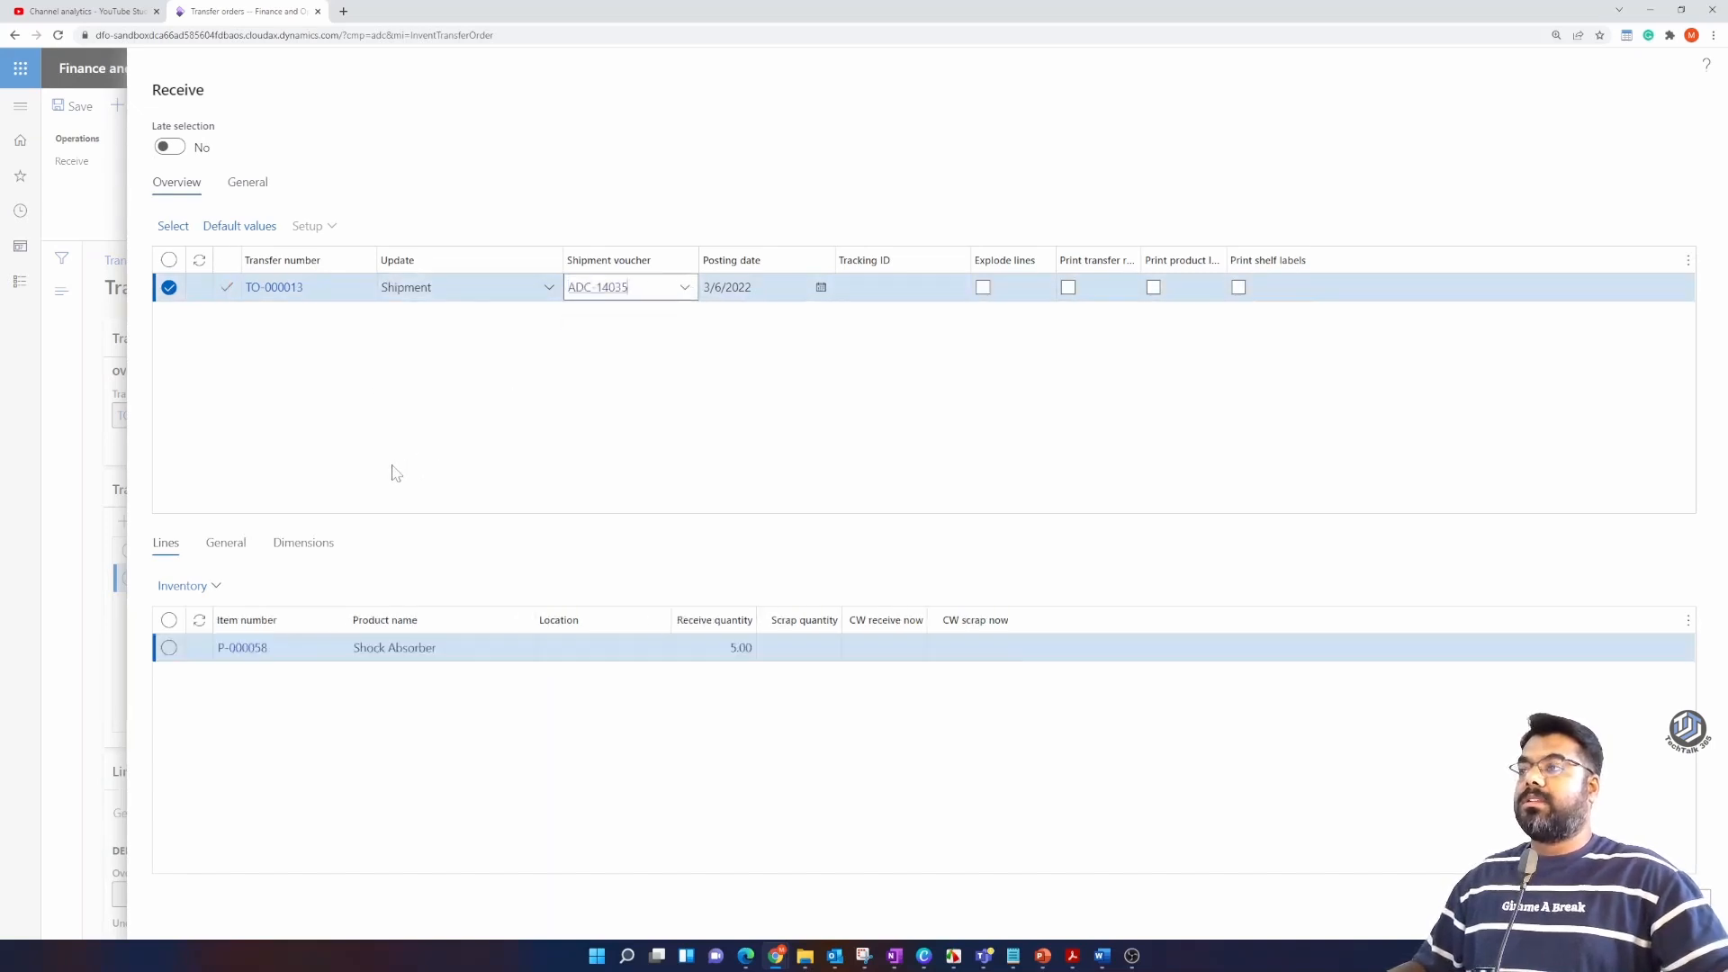
pyautogui.click(886, 486)
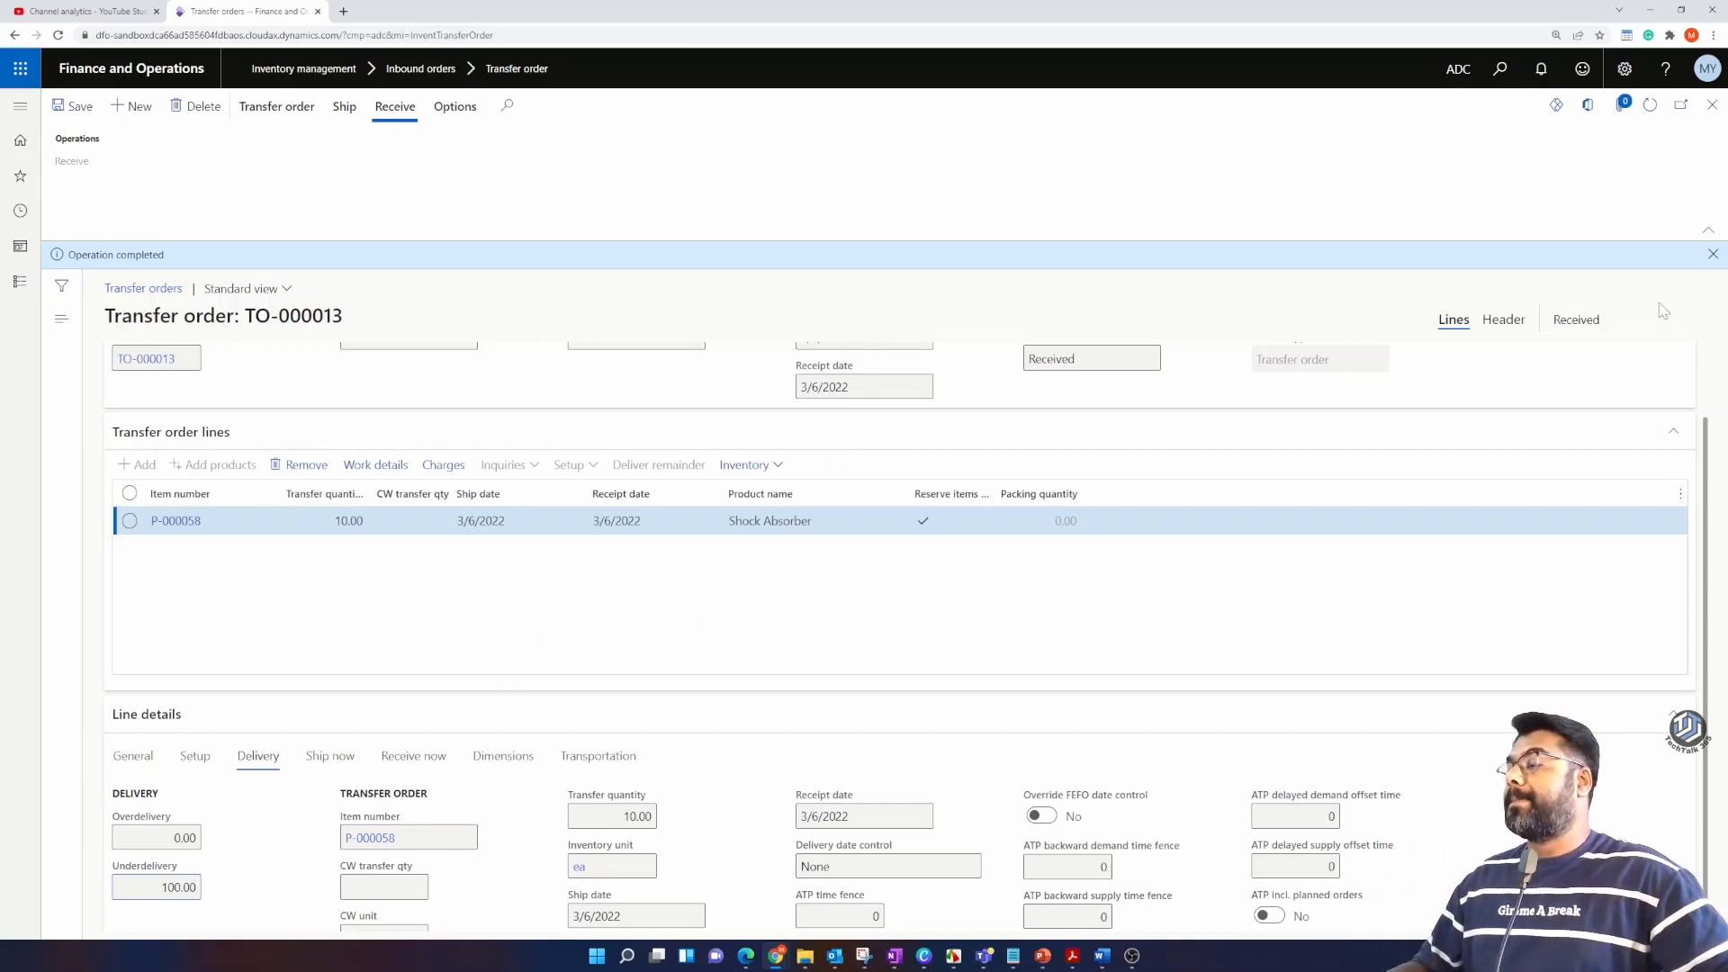
pyautogui.click(1712, 105)
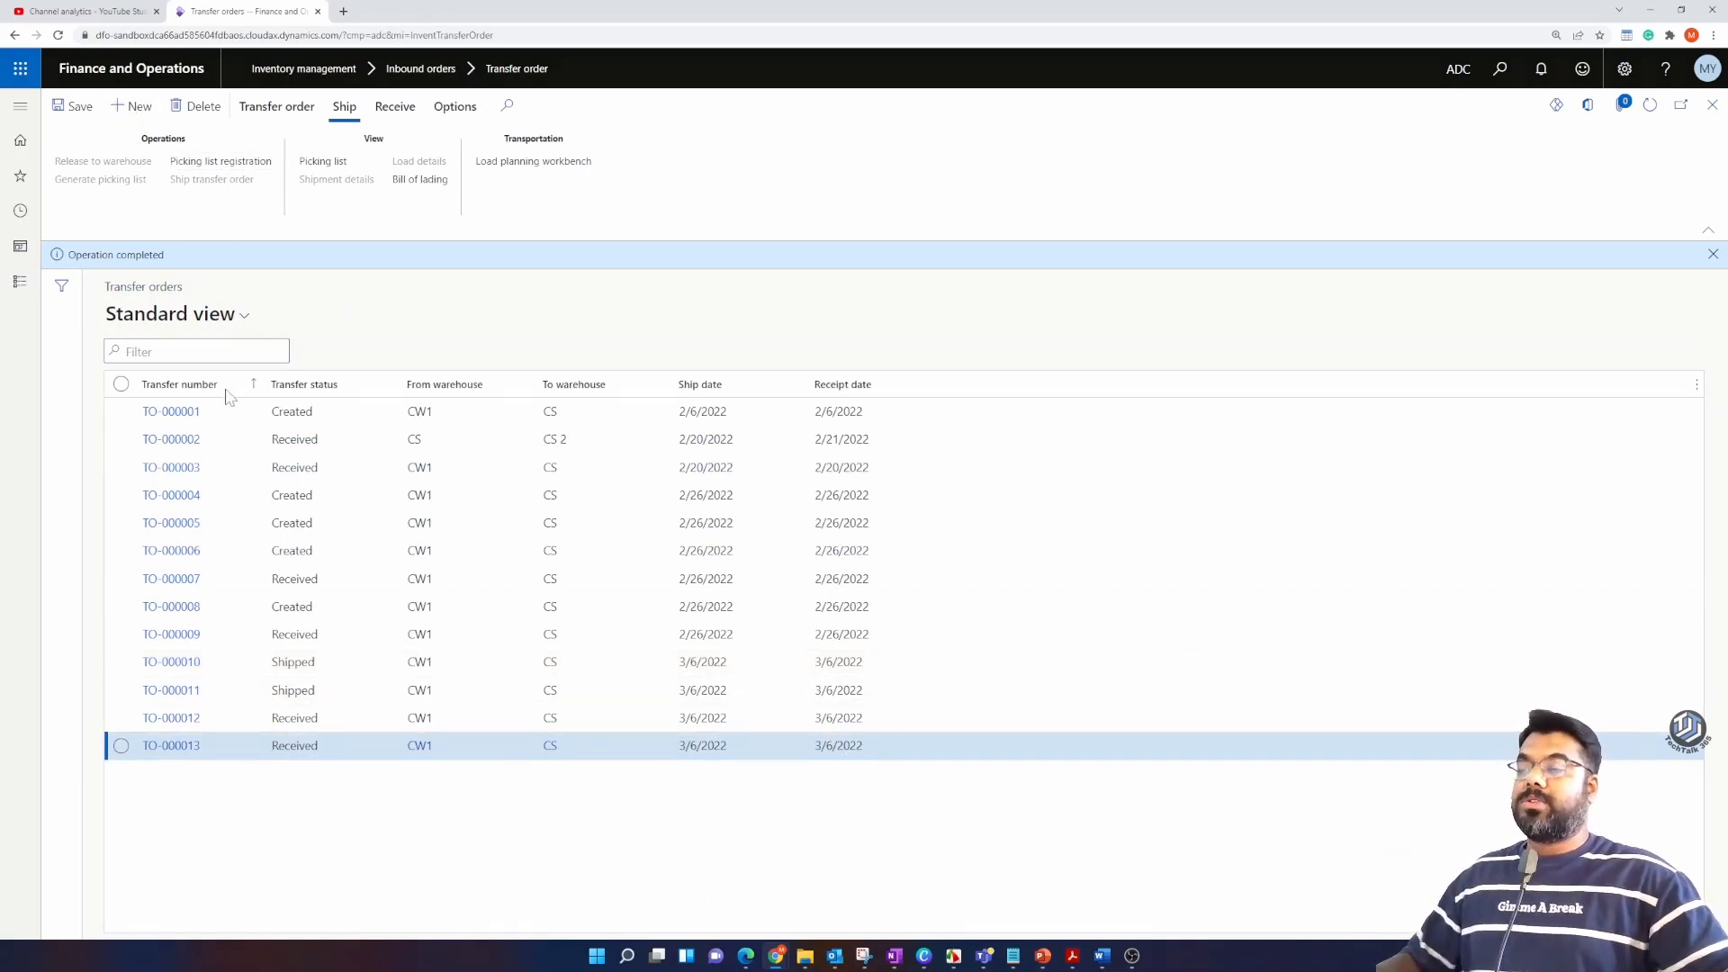
# Step: Create a new transfer order from warehouse CW1 to warehouse CS
pyautogui.hotkey('alt', 'n')
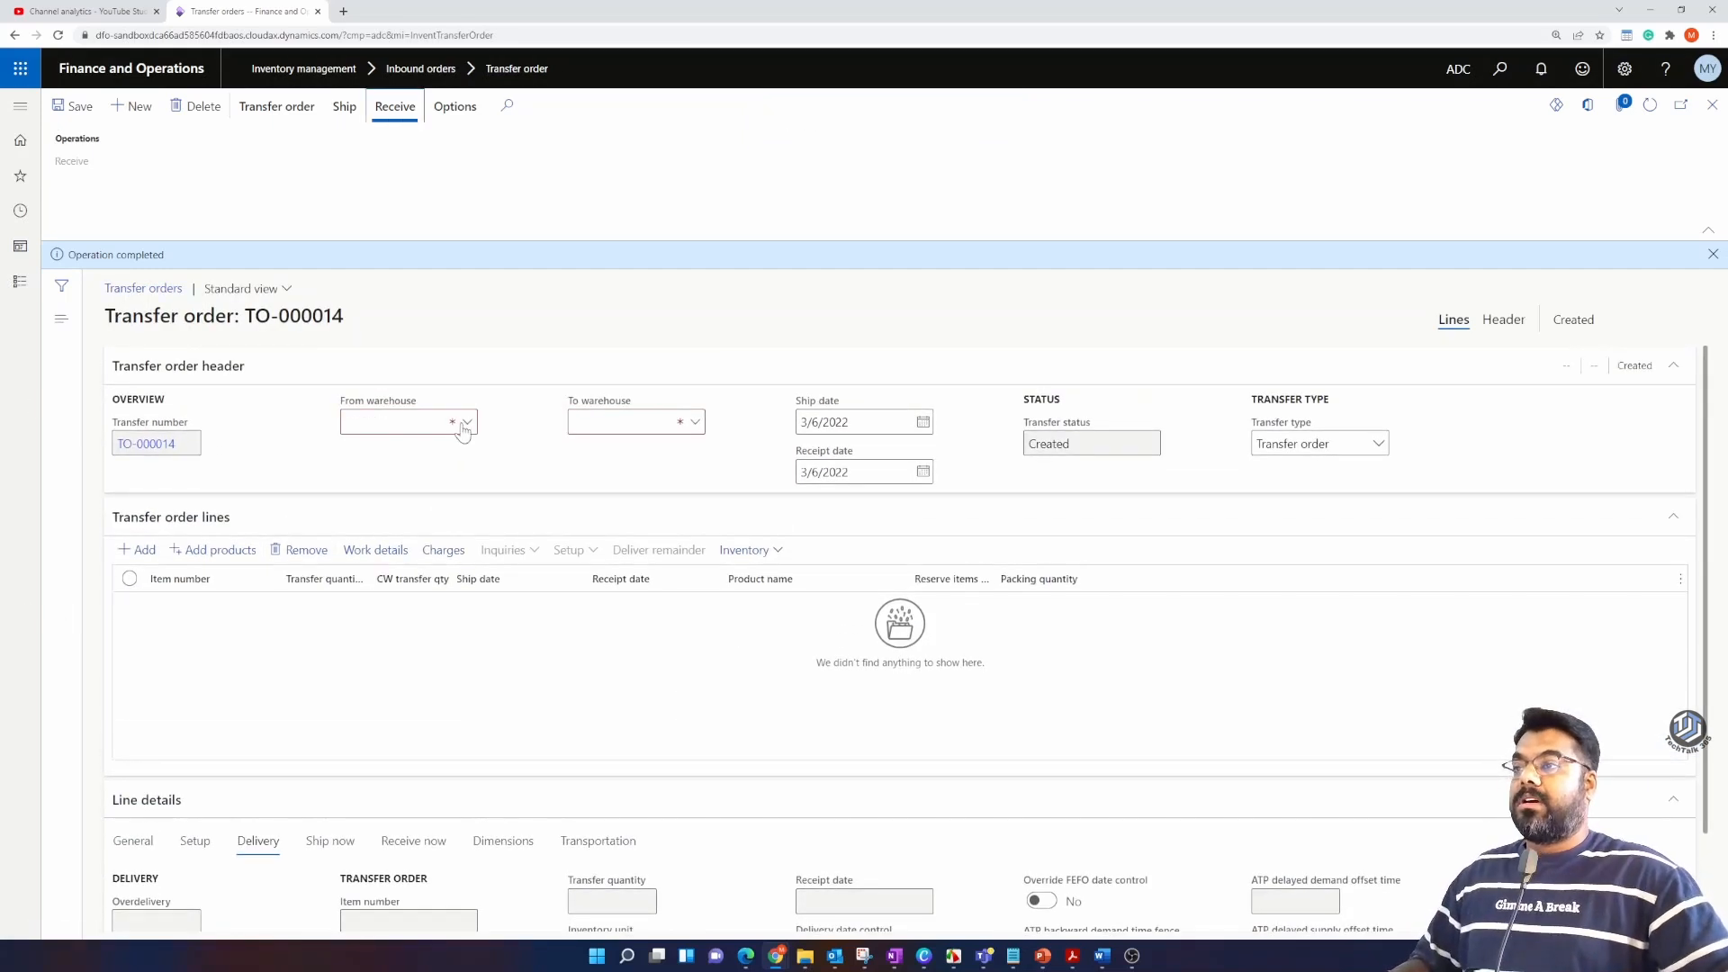
pyautogui.click(463, 431)
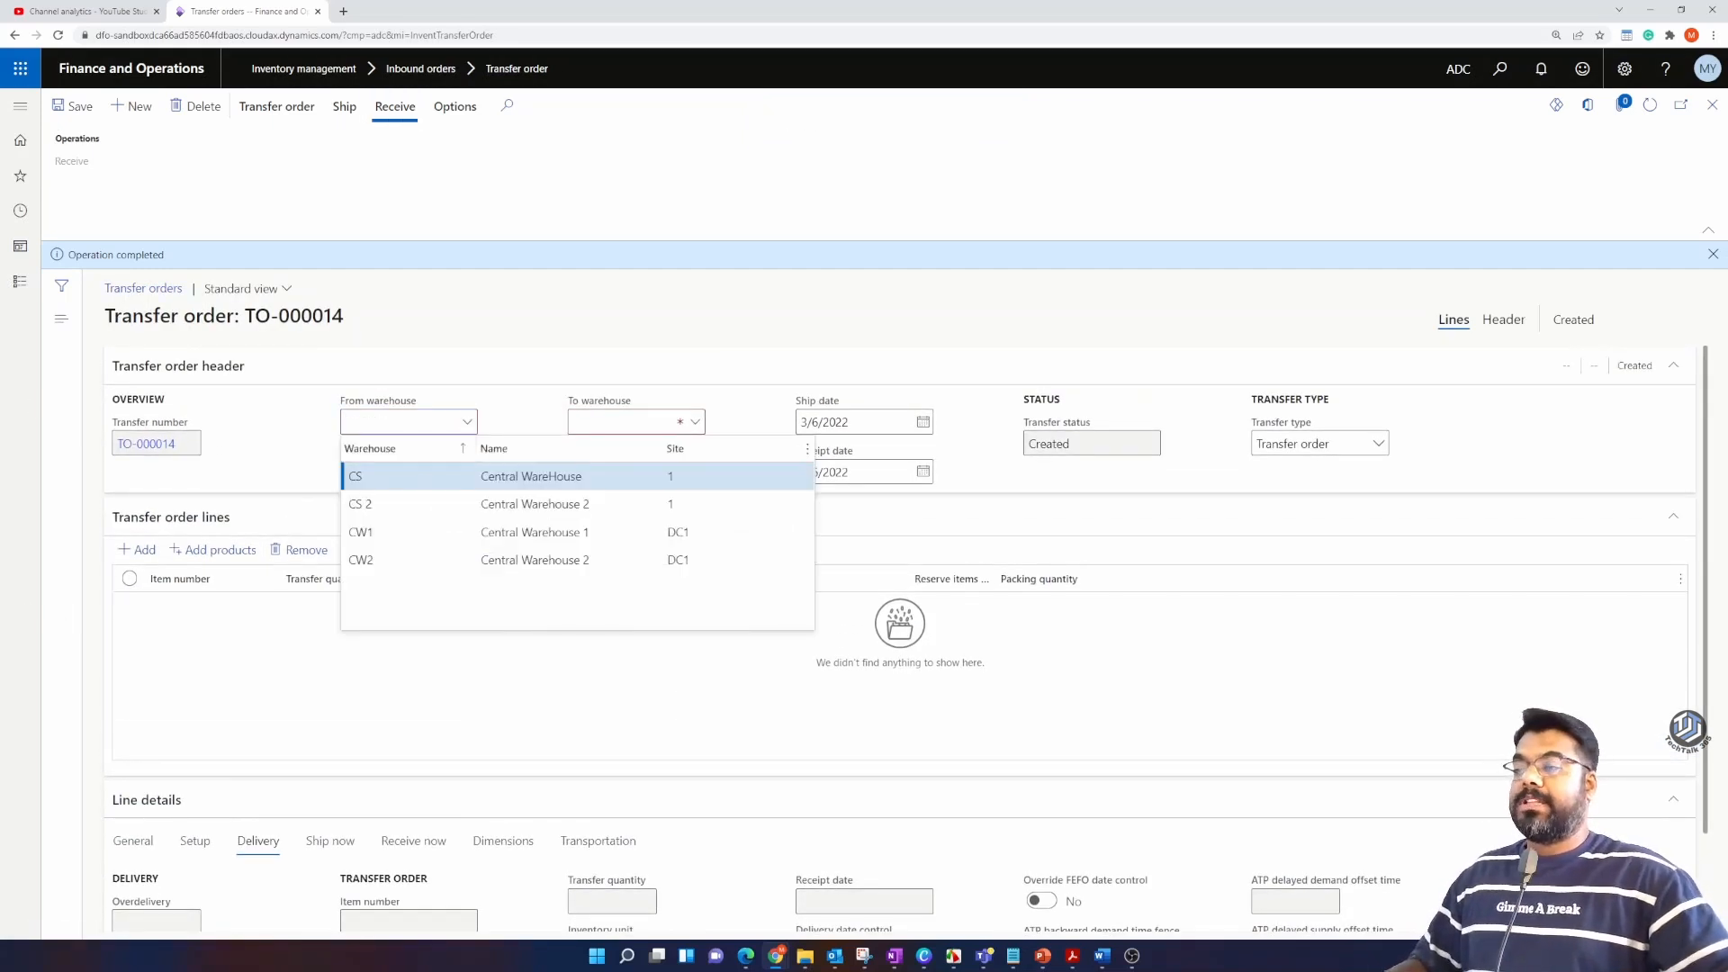
pyautogui.press('Down')
pyautogui.press('Down')
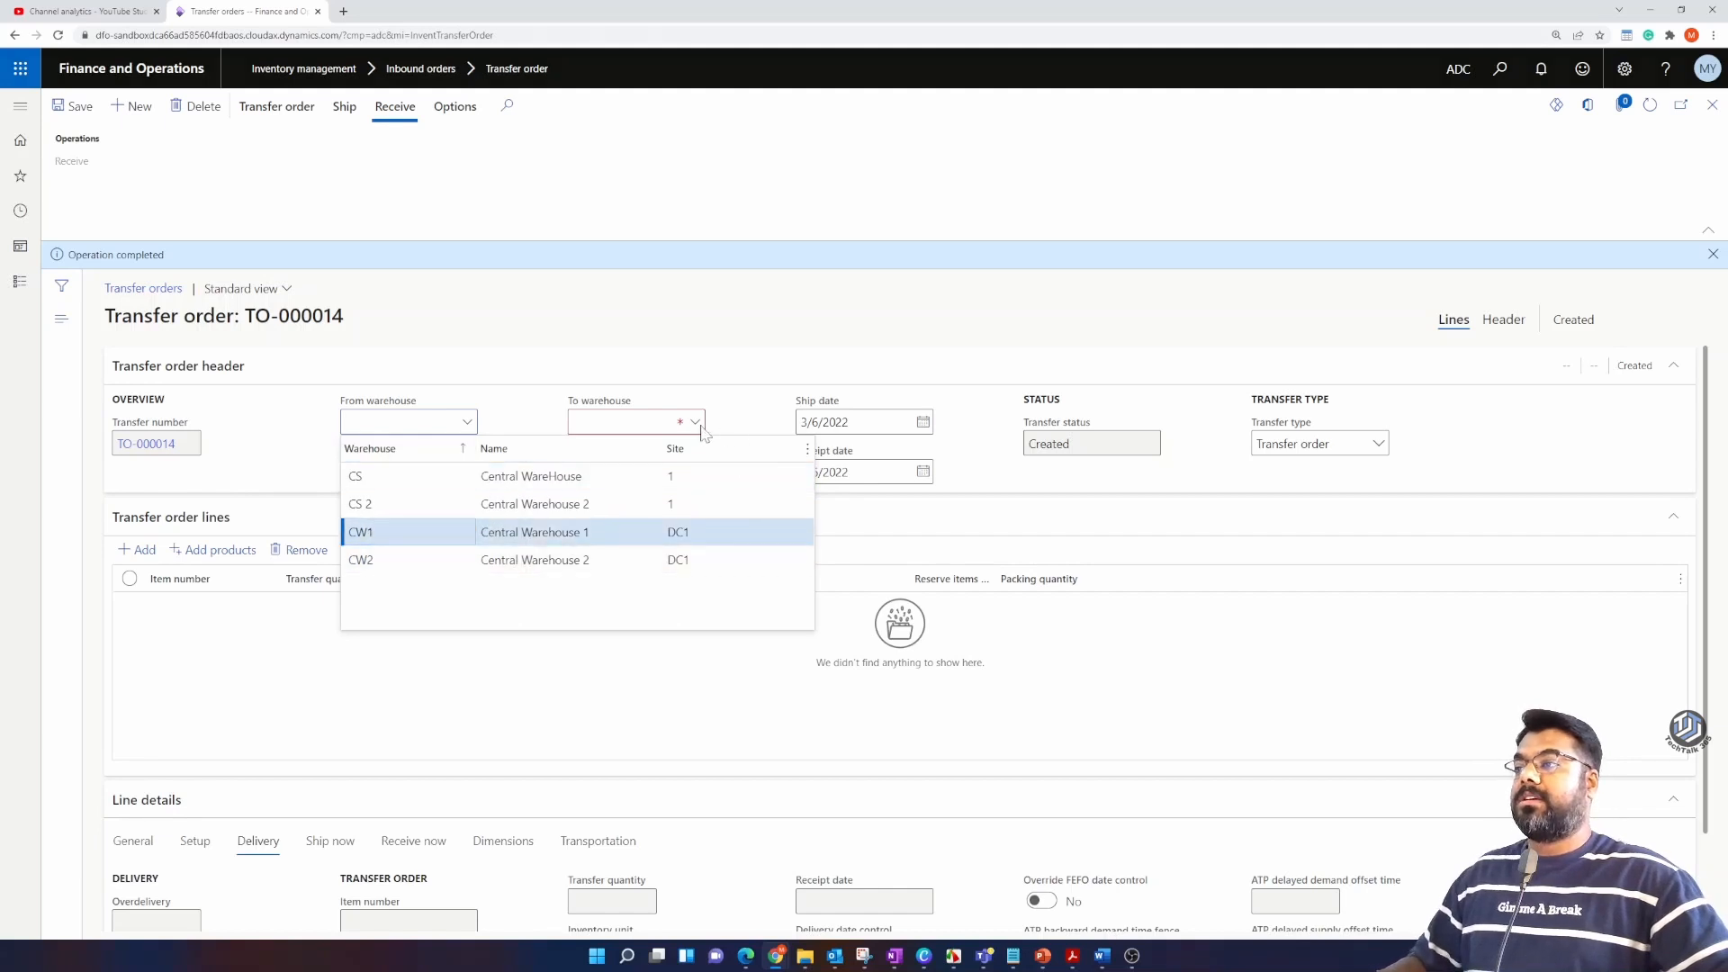
pyautogui.press('Tab')
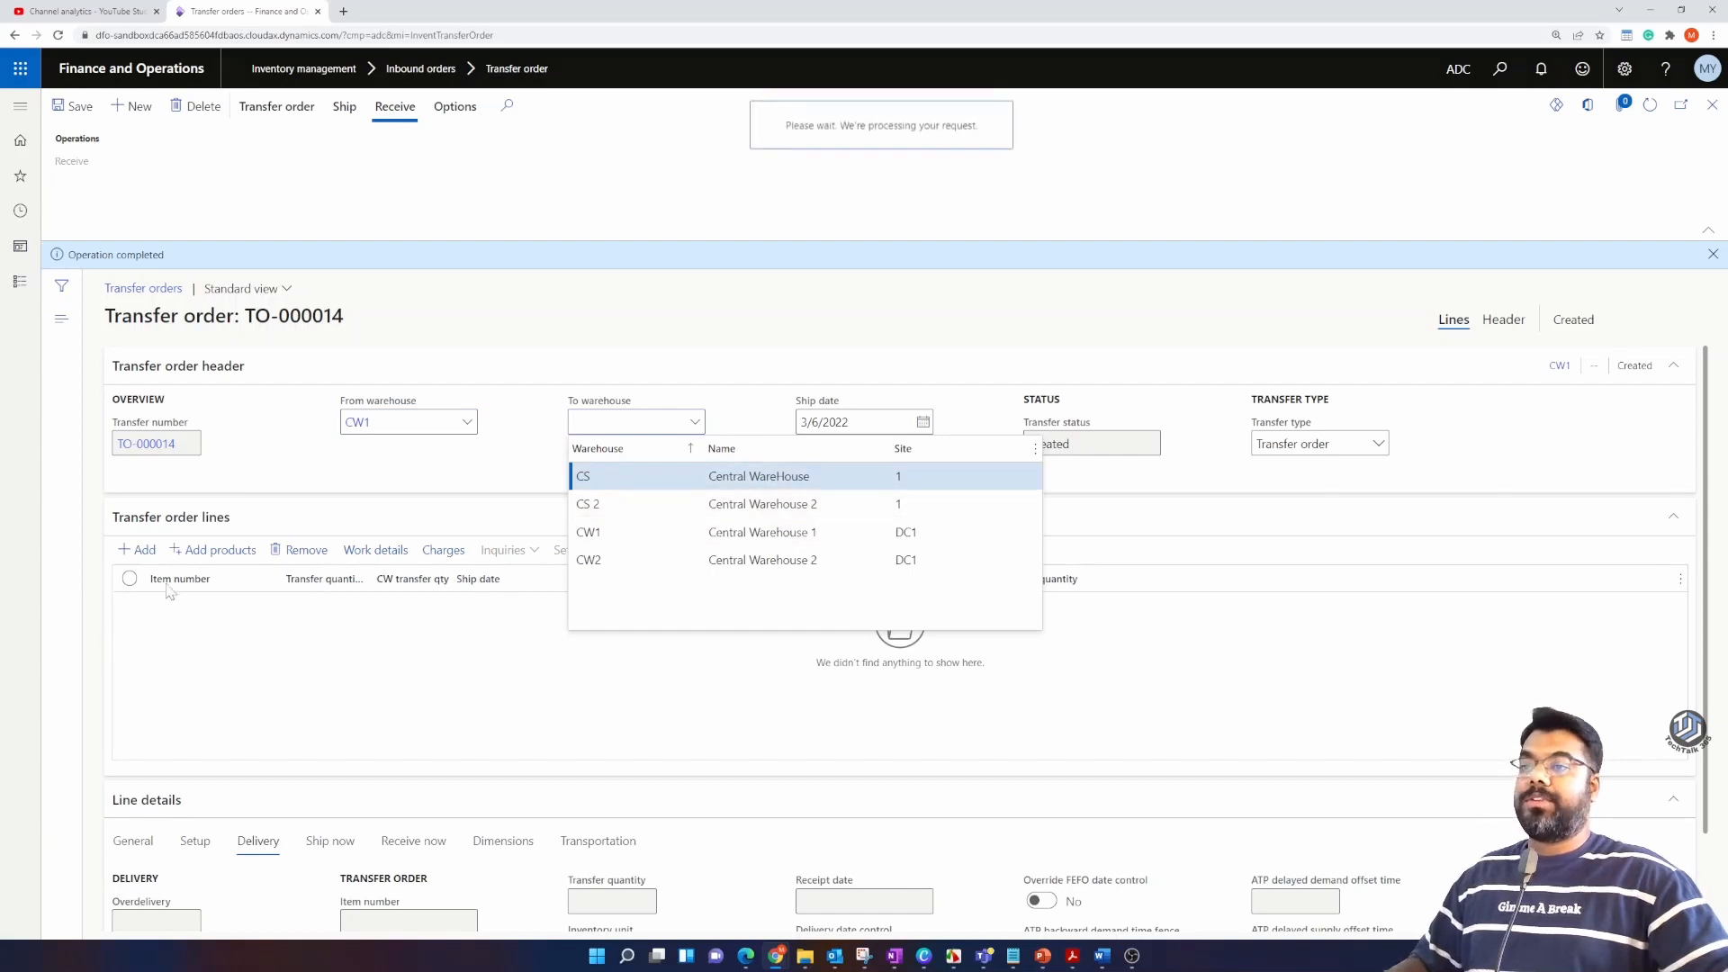
# Step: Add a transfer order line for the Shock Absorber, item P-000058
pyautogui.click(261, 643)
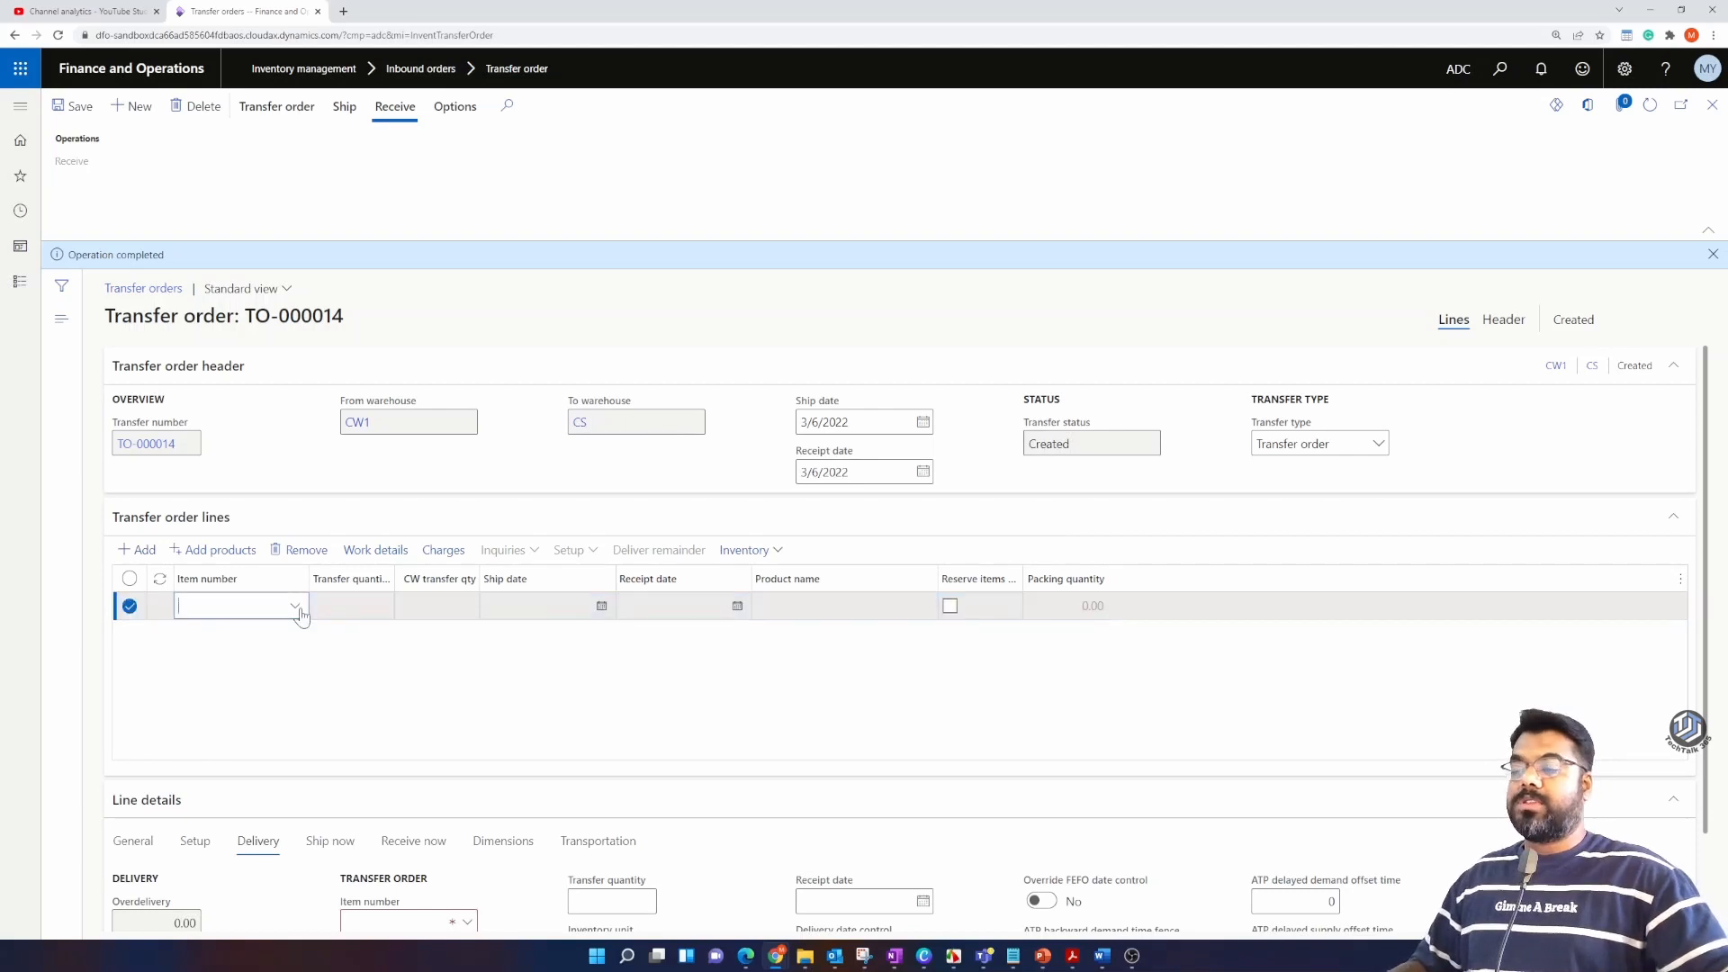
pyautogui.click(299, 608)
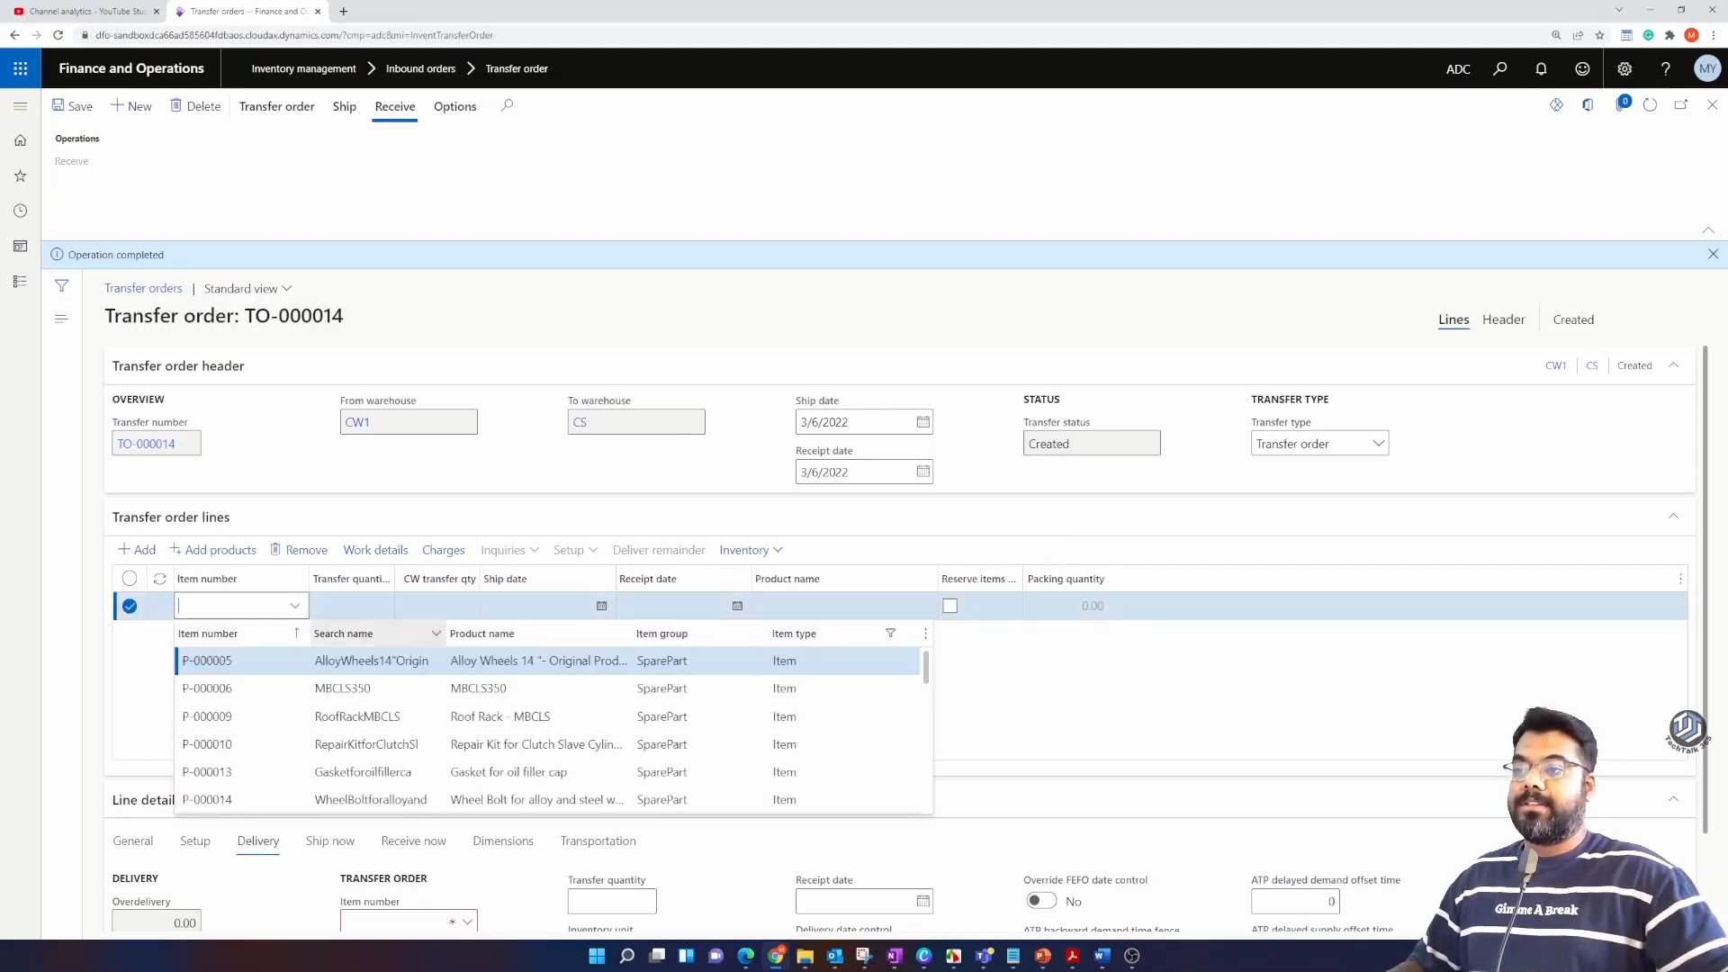
pyautogui.scroll(-10, 540, 717)
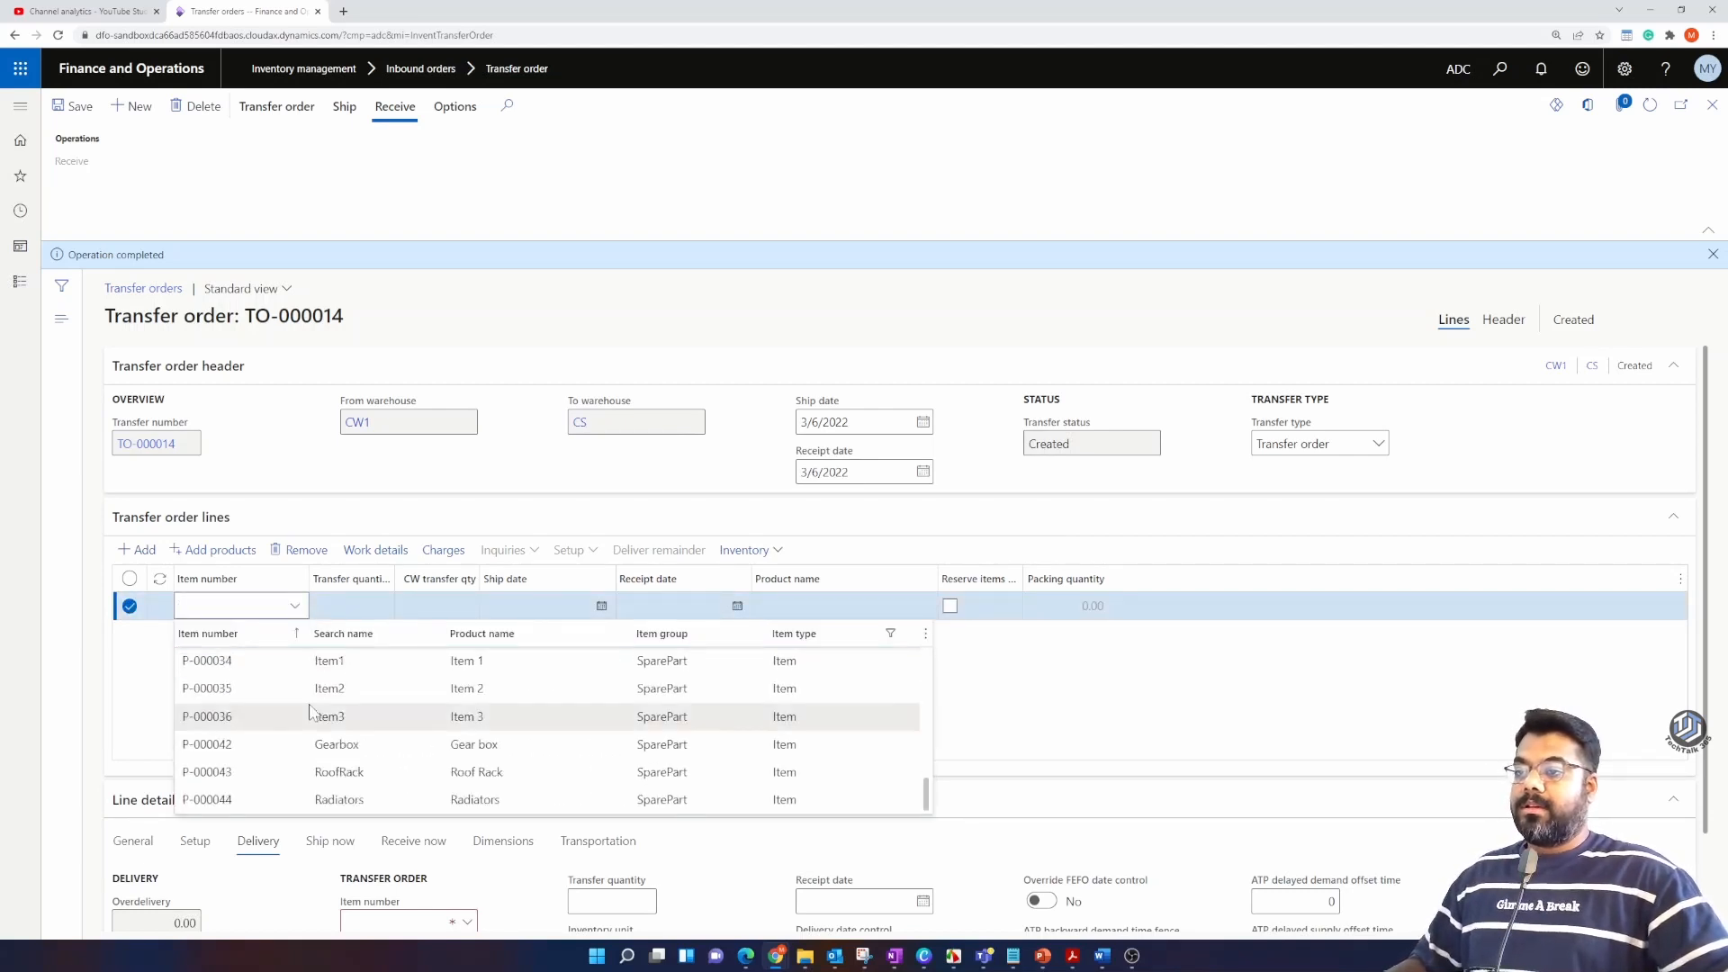
pyautogui.scroll(-2, 310, 703)
pyautogui.click(261, 744)
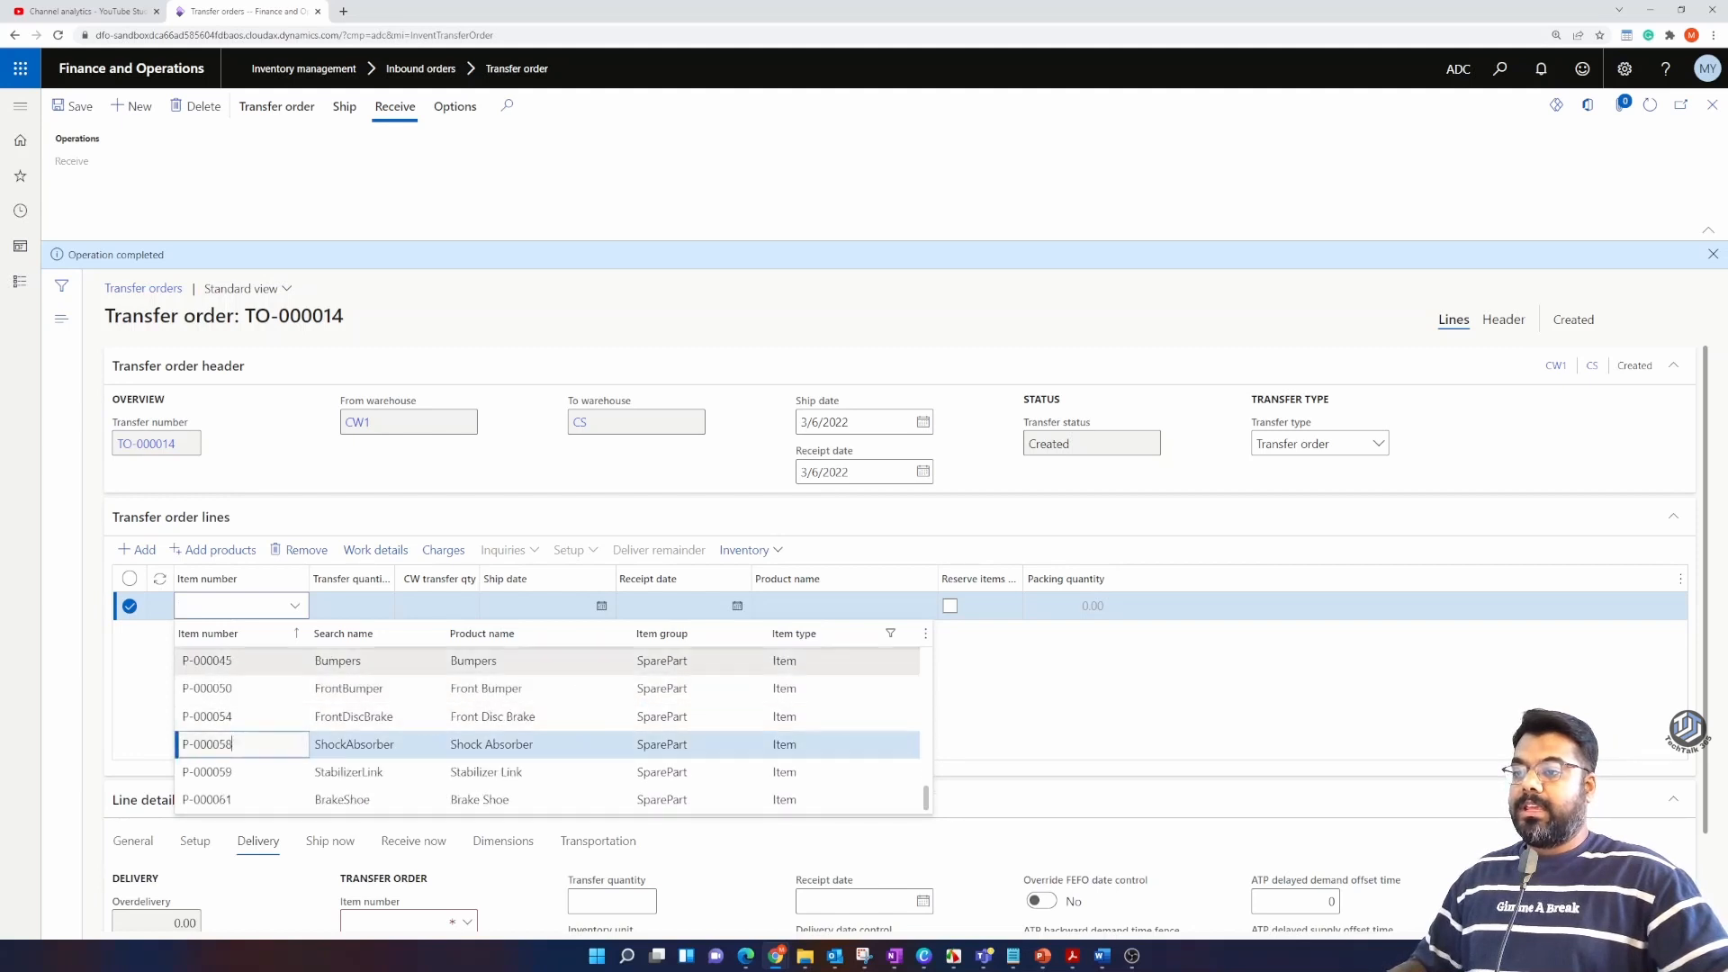
pyautogui.press('Return')
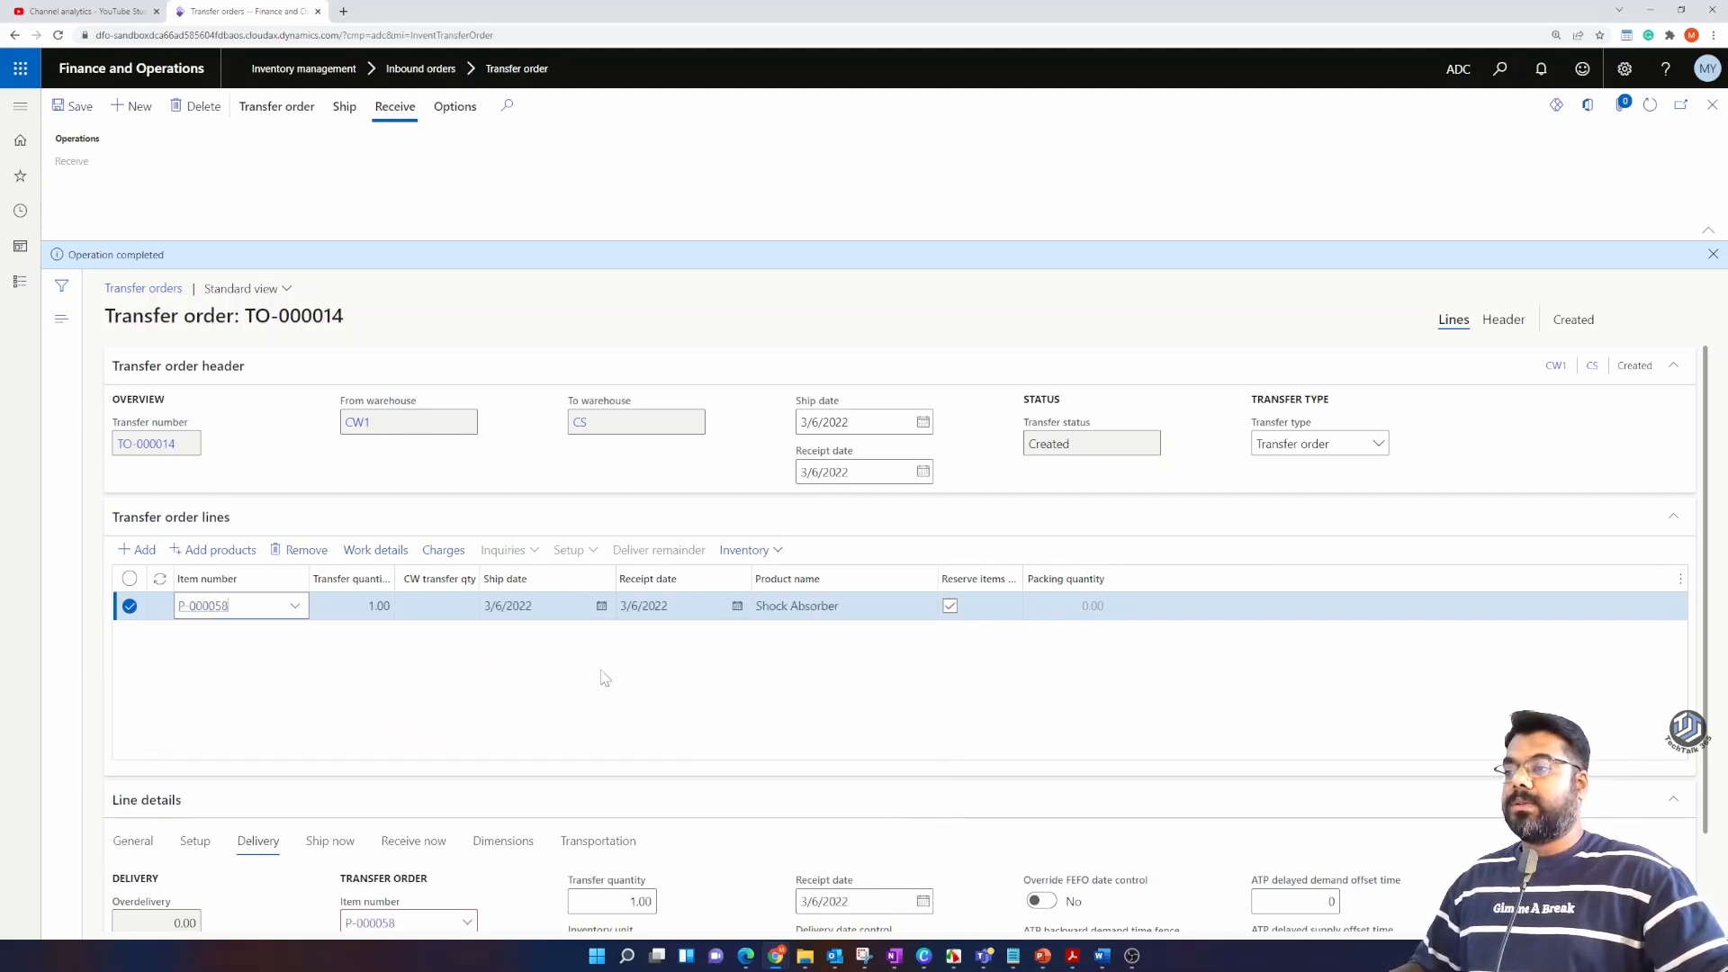
pyautogui.press('Tab')
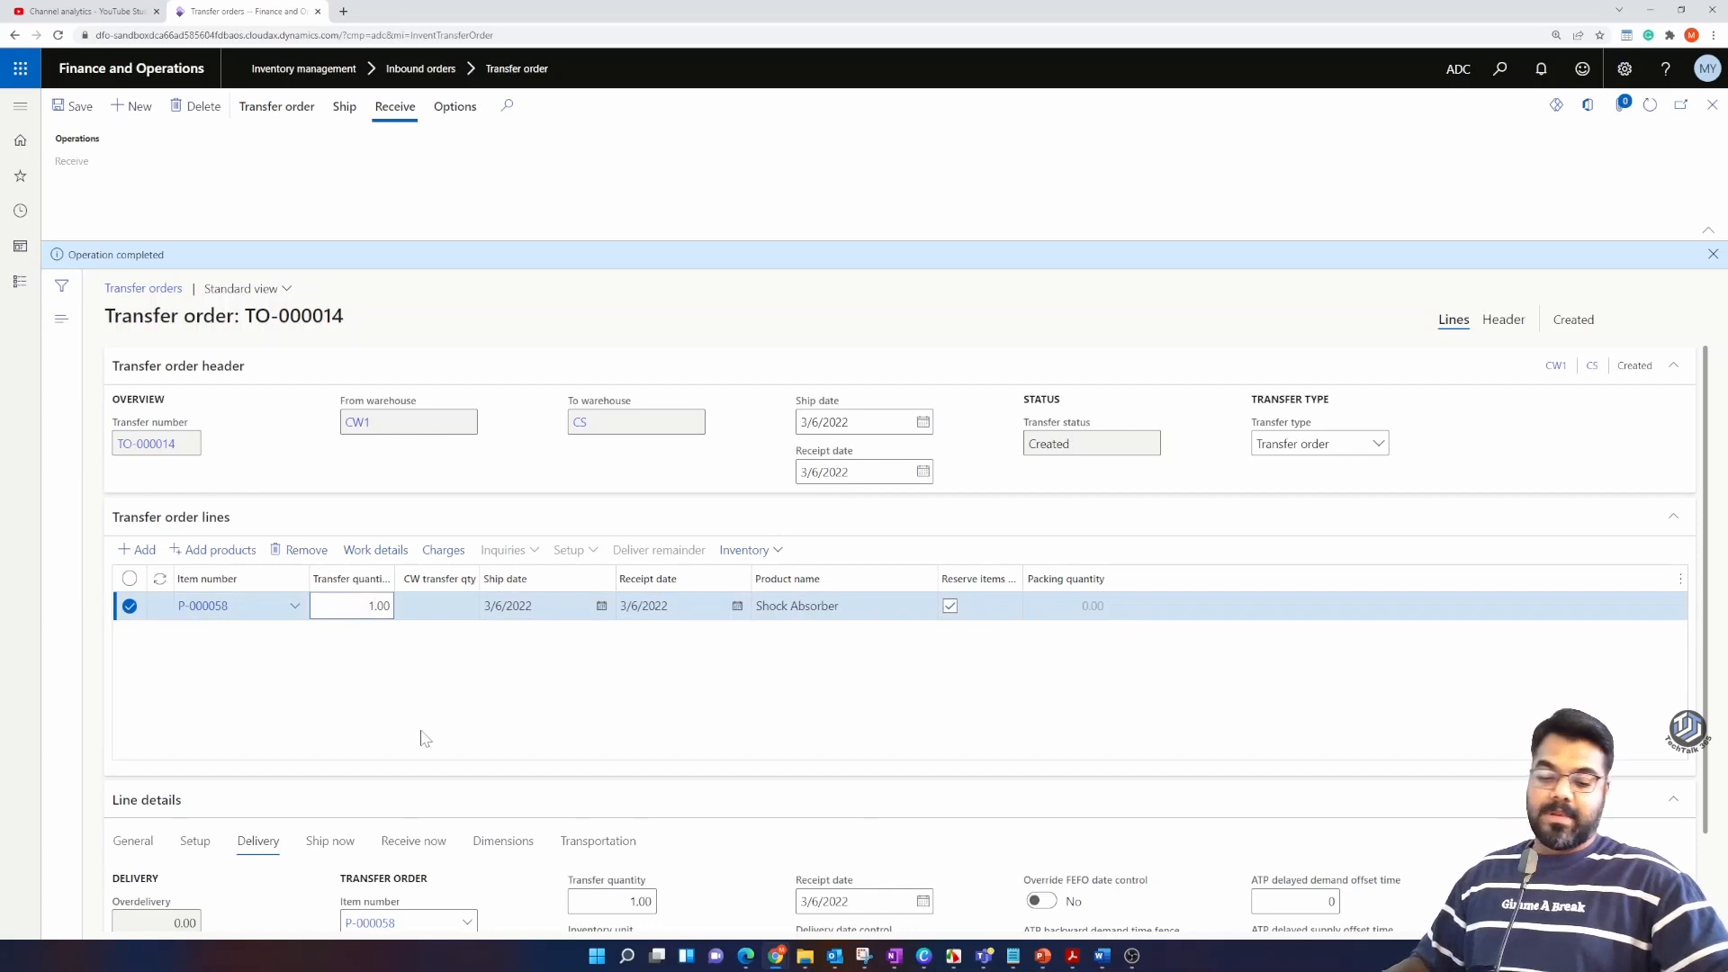
# Step: Change the transfer order line's item to the Stabilizer Link, P-000059
pyautogui.click(291, 612)
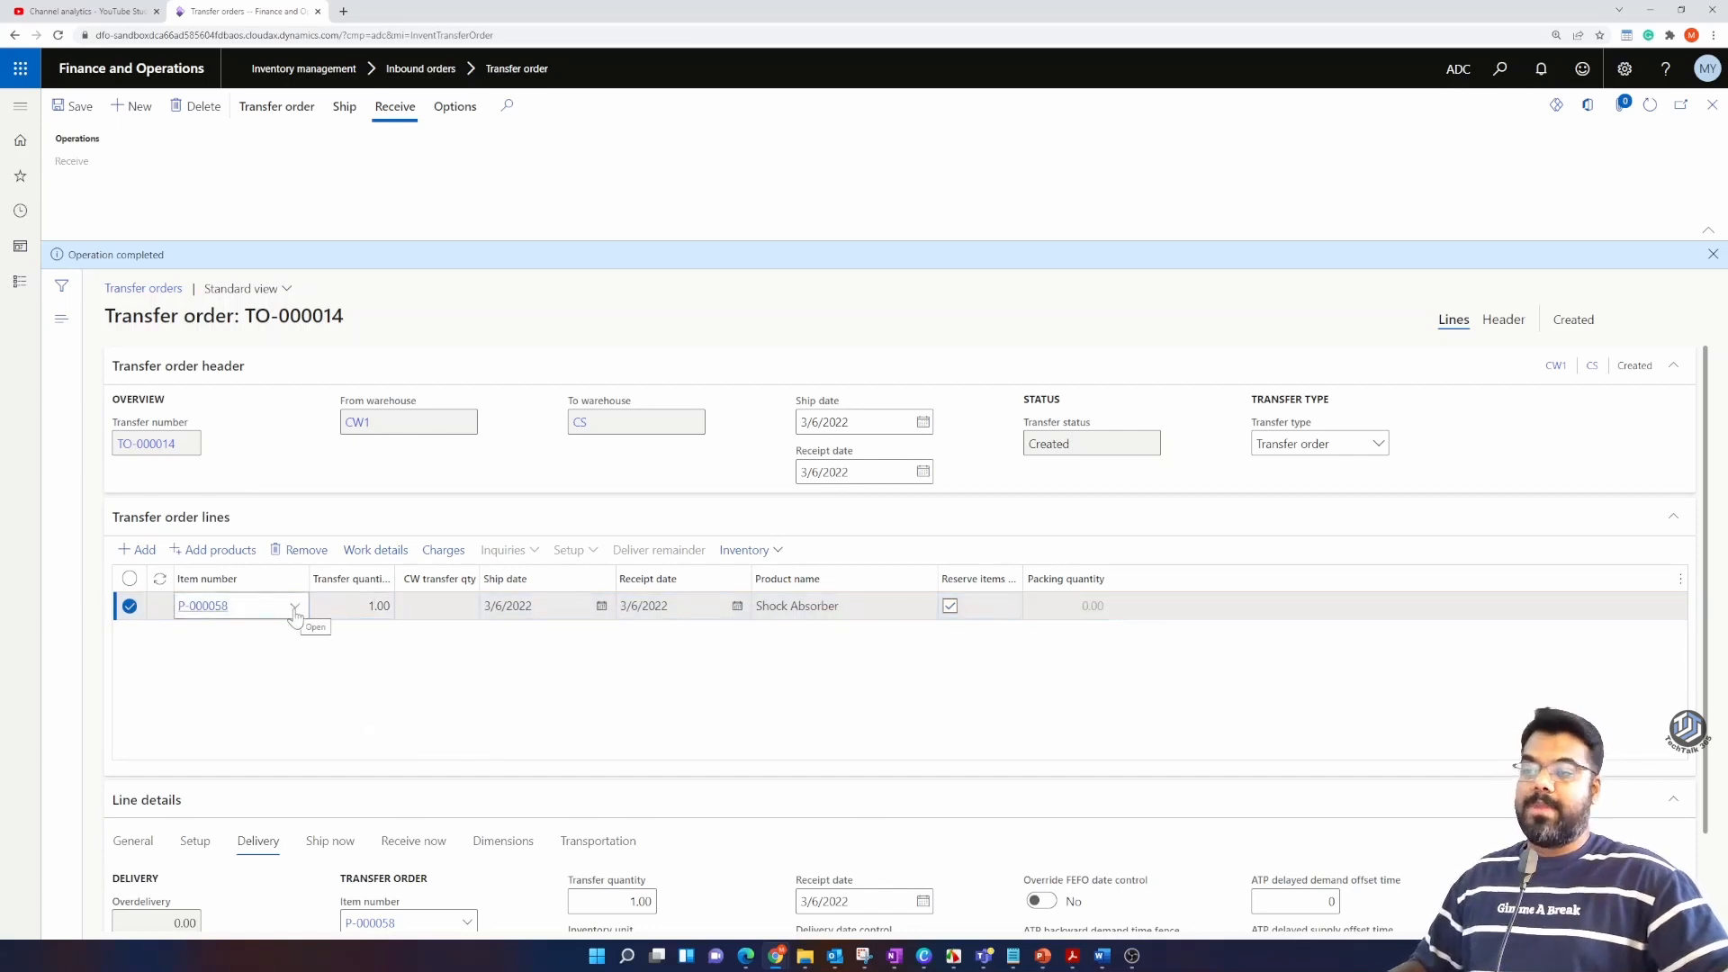
pyautogui.click(296, 610)
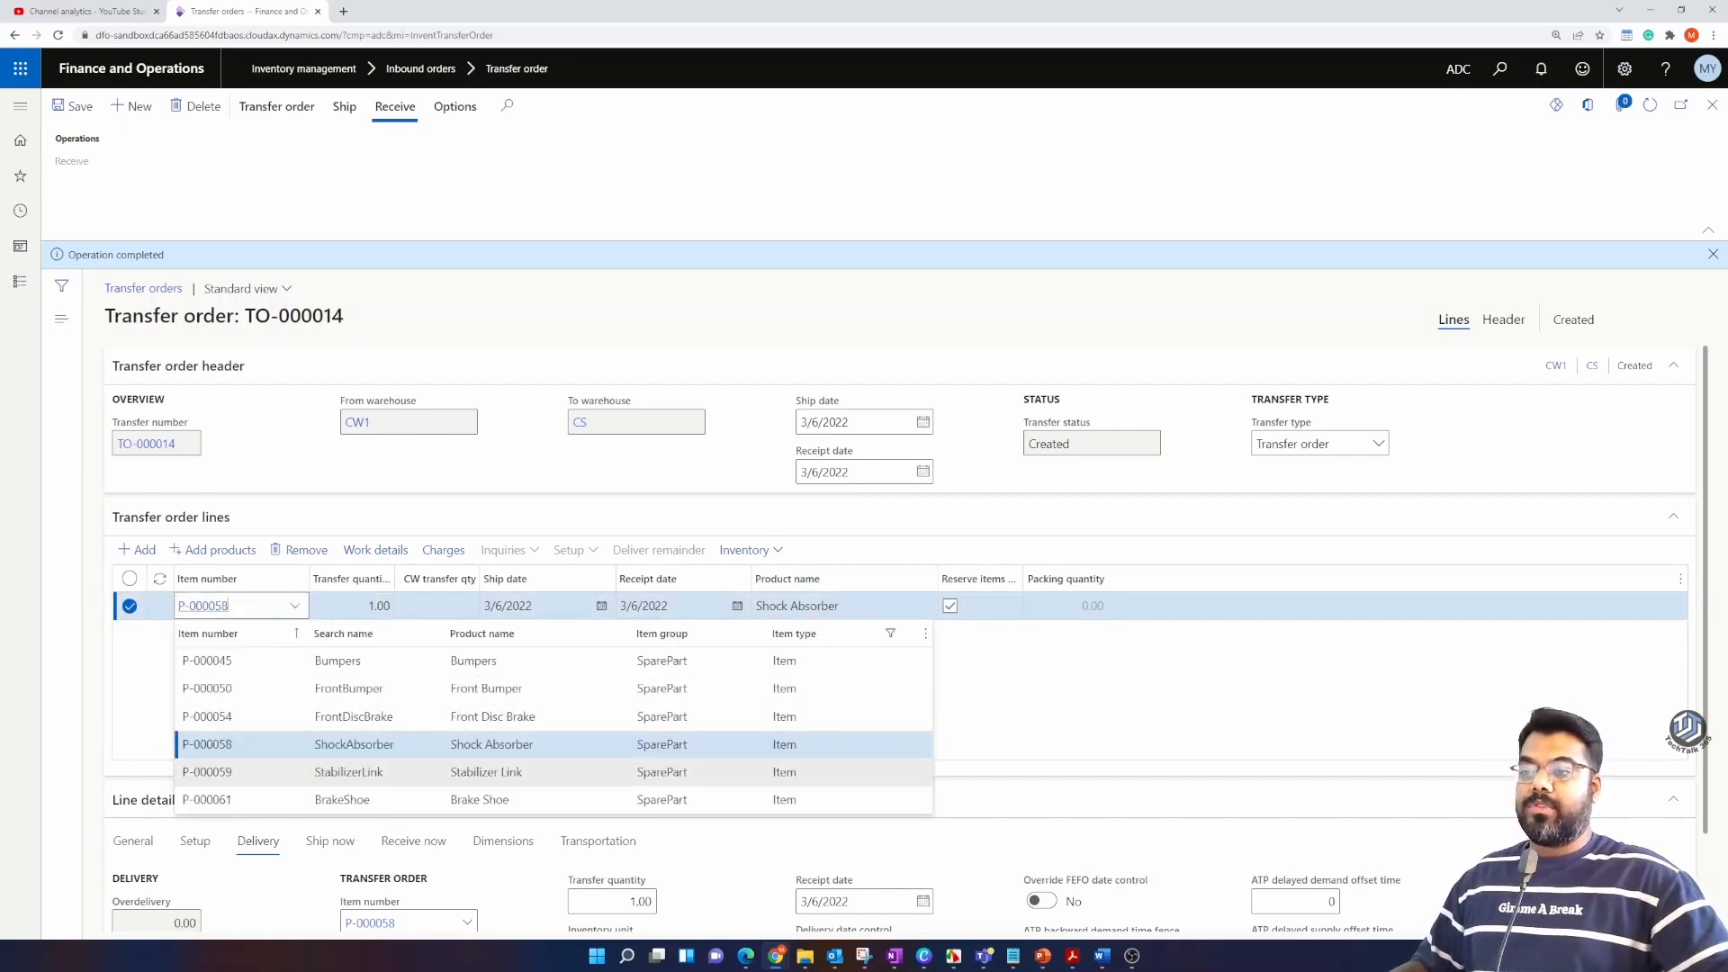
pyautogui.press('Down')
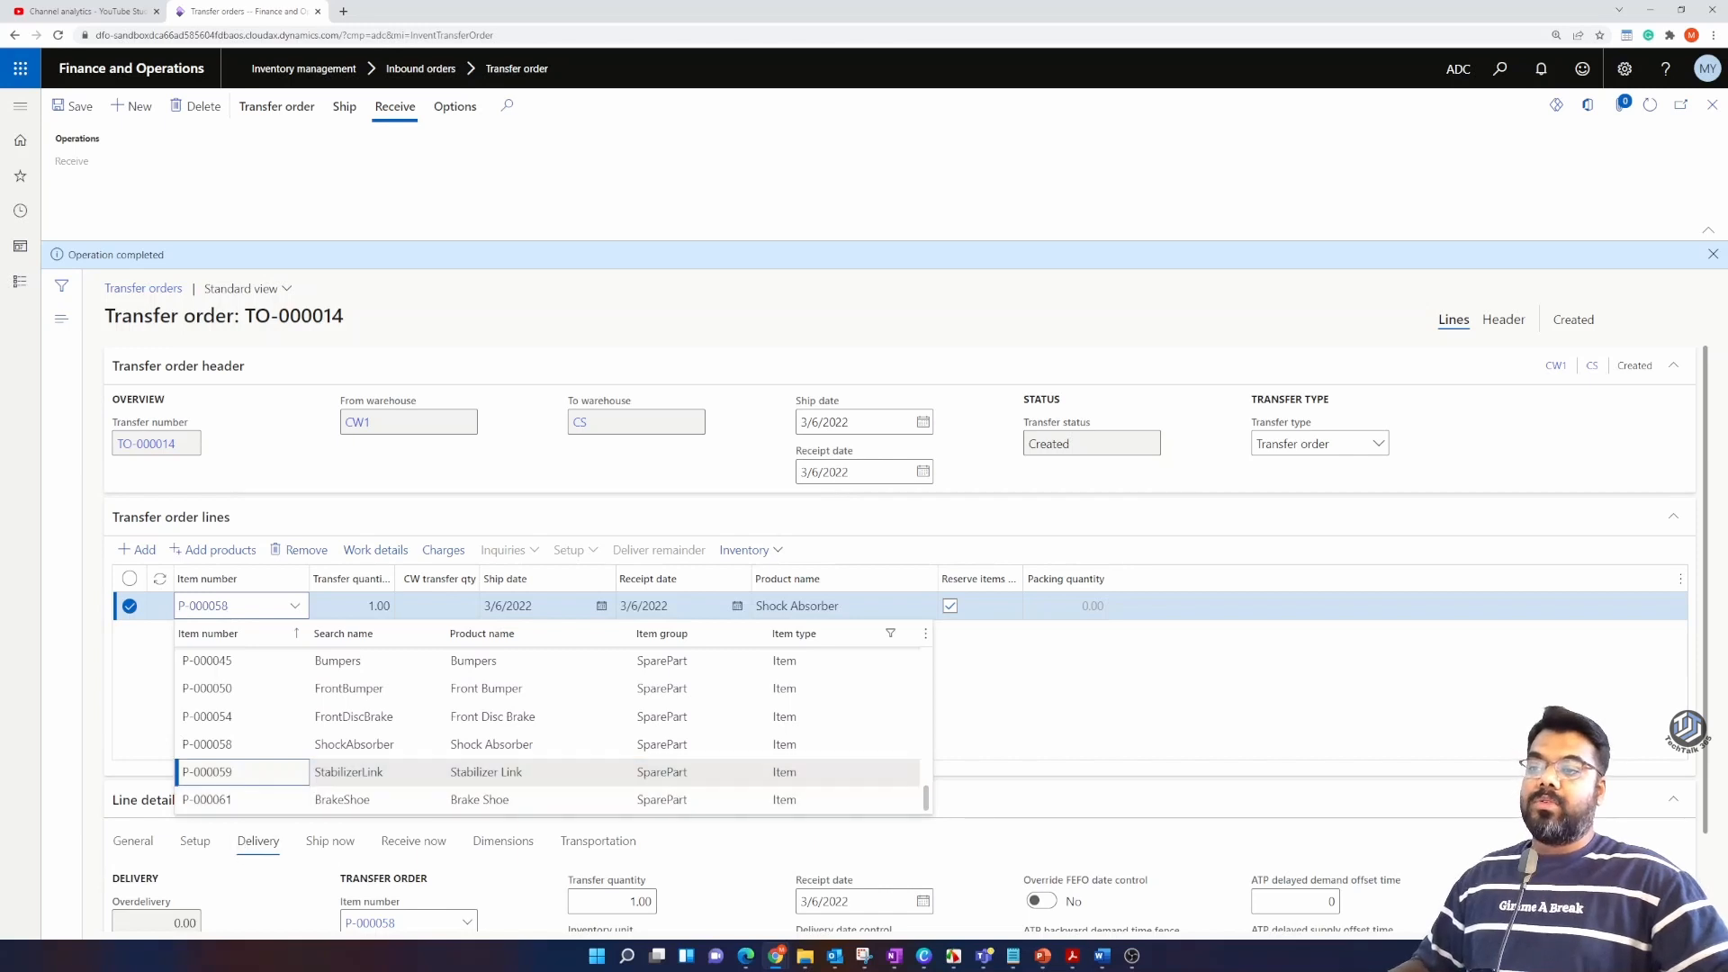
pyautogui.click(258, 776)
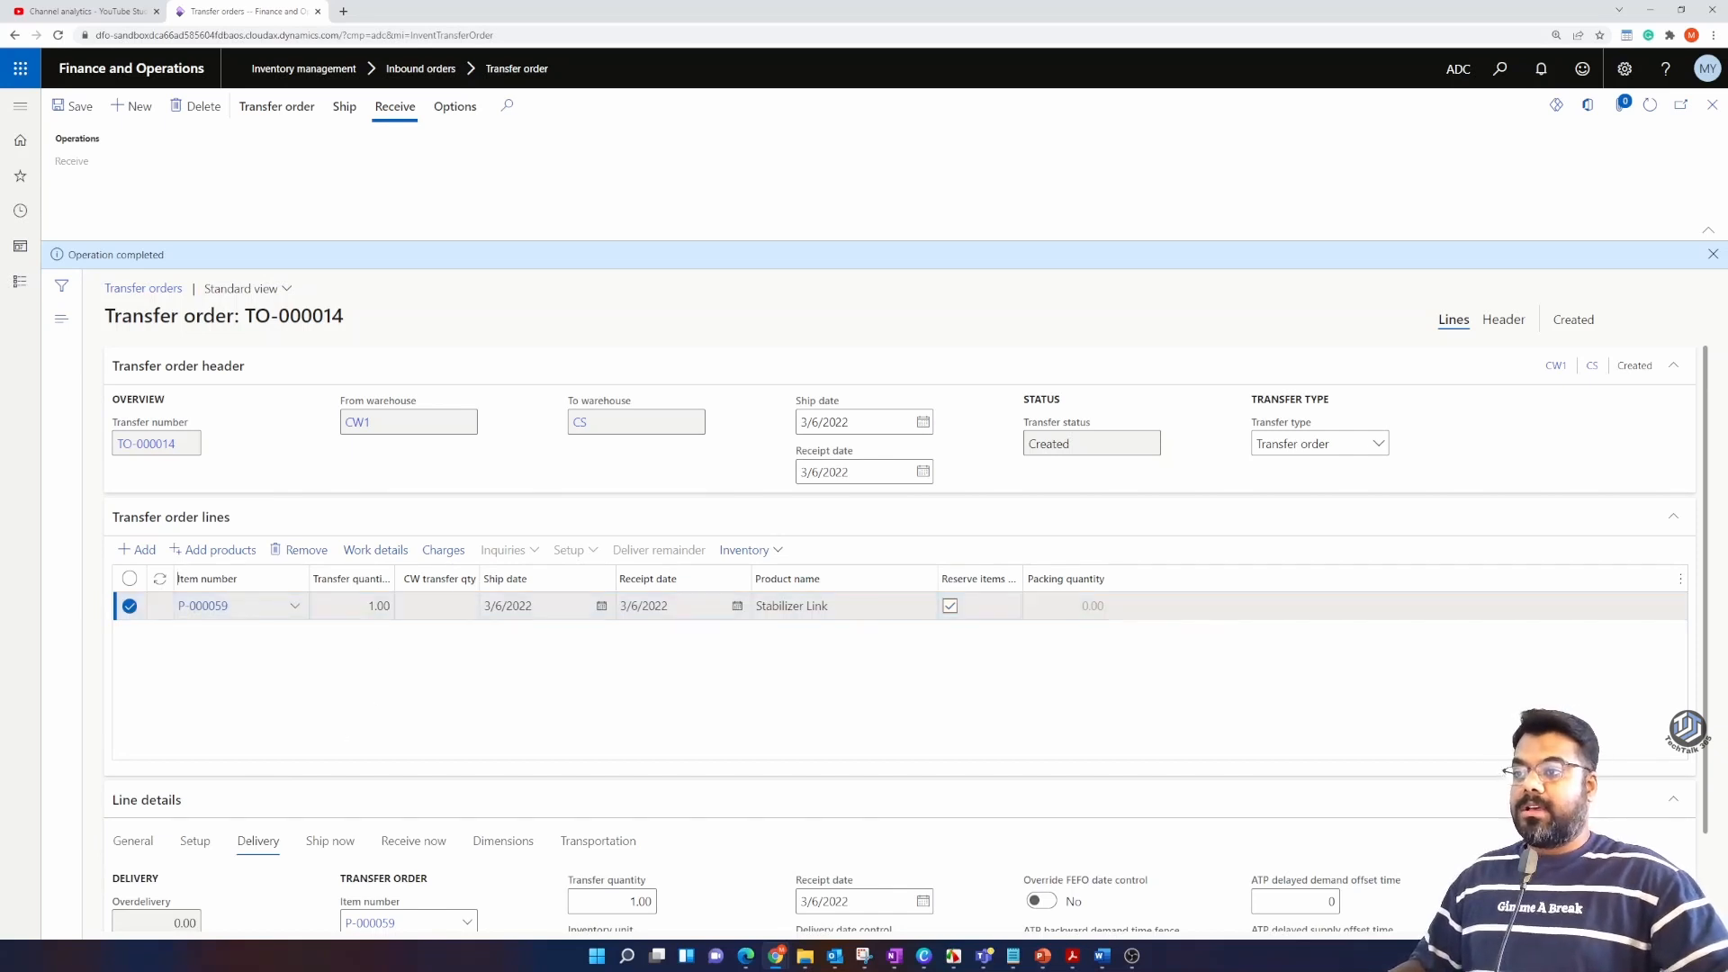
# Step: Set the Stabilizer Link line's transfer quantity to 10 and save the transfer order
pyautogui.click(370, 605)
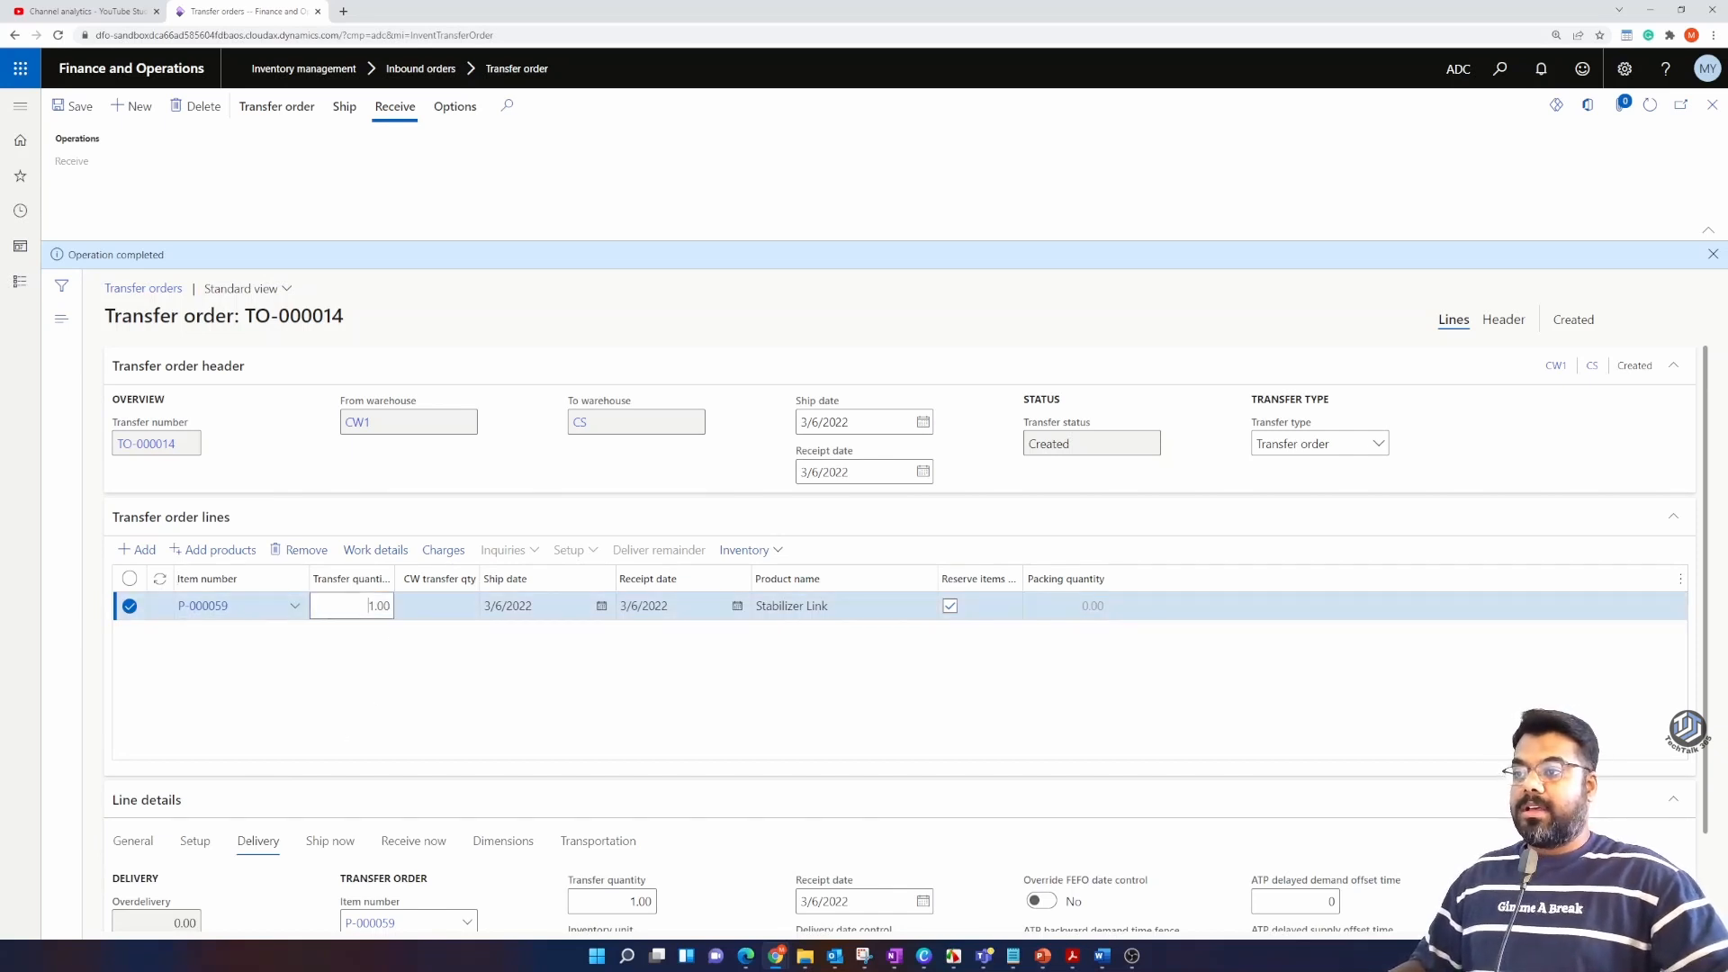
pyautogui.click(420, 695)
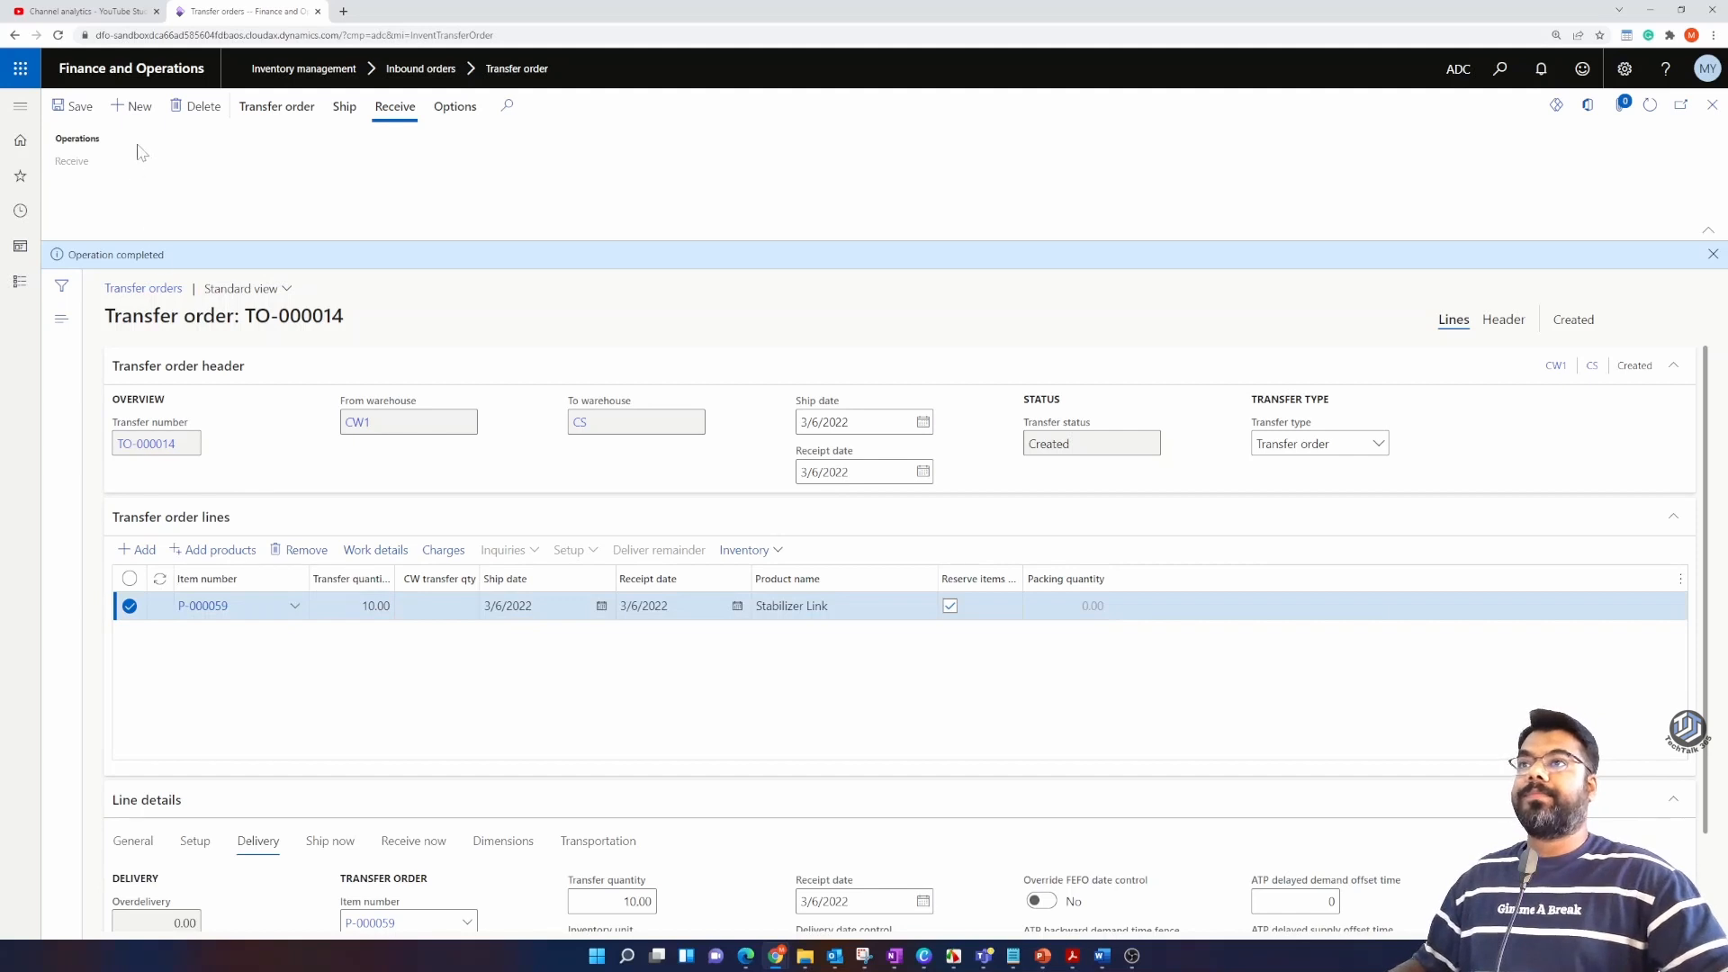
pyautogui.click(76, 108)
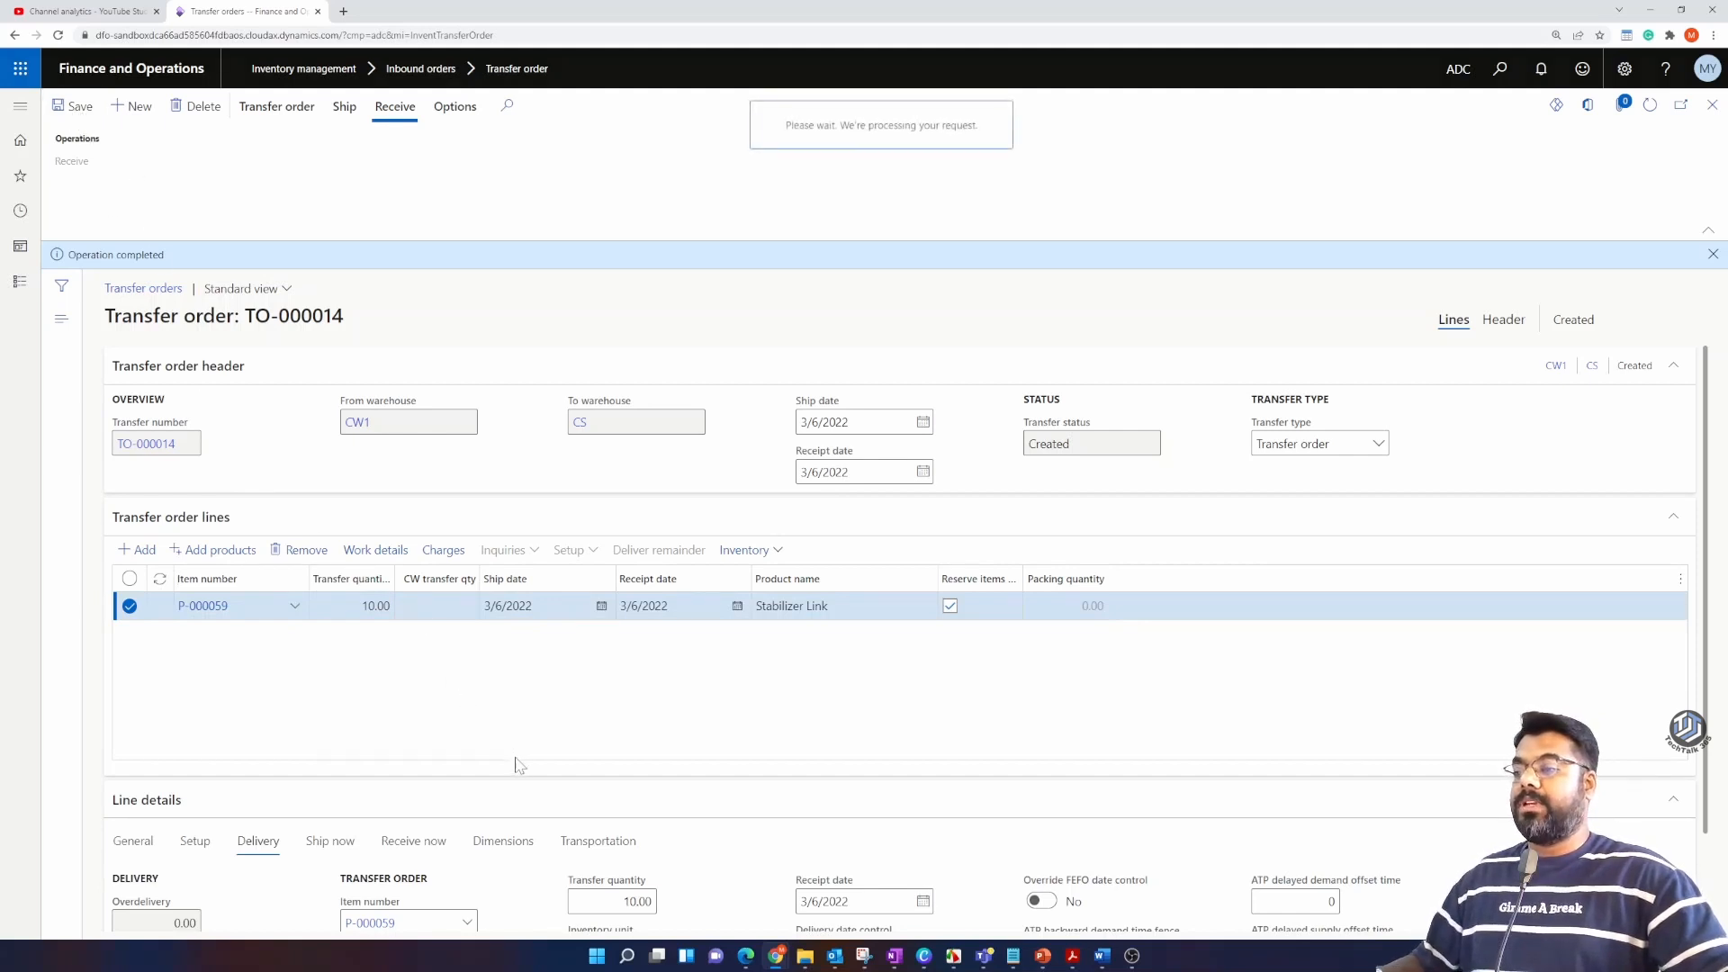
pyautogui.scroll(-2, 524, 766)
pyautogui.scroll(1, 526, 752)
pyautogui.scroll(1, 526, 749)
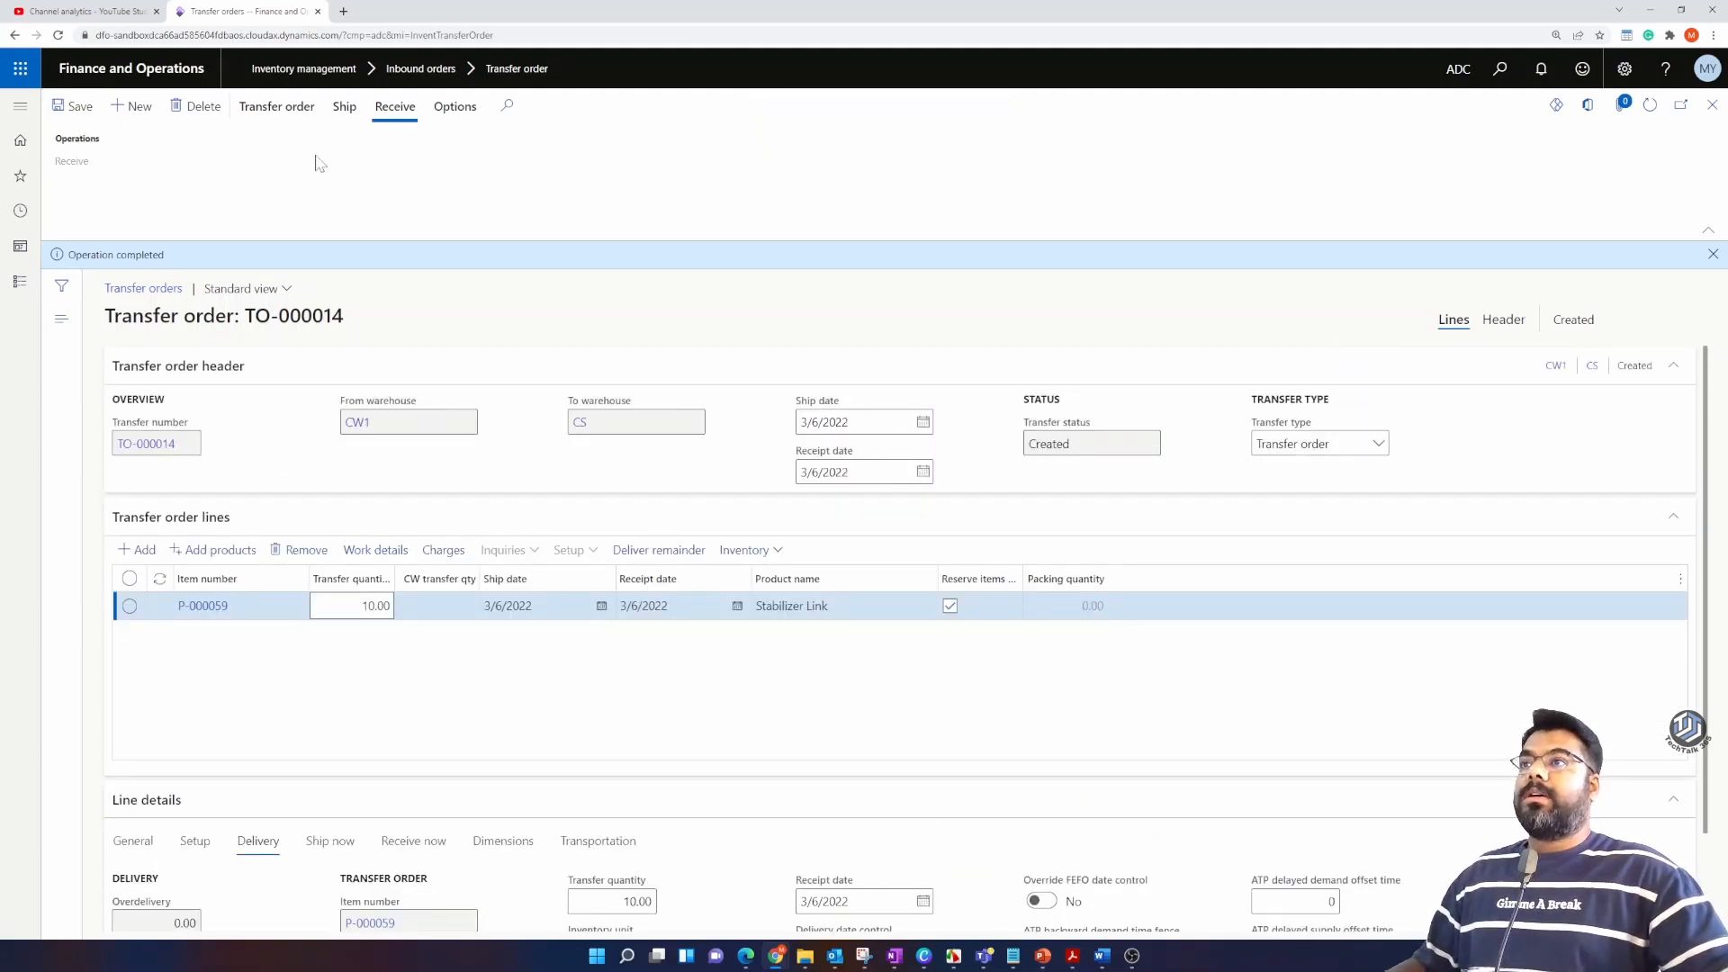
# Step: Generate the picking list for the transfer order with the update option All, and open its picking list registration
pyautogui.click(288, 108)
pyautogui.click(344, 108)
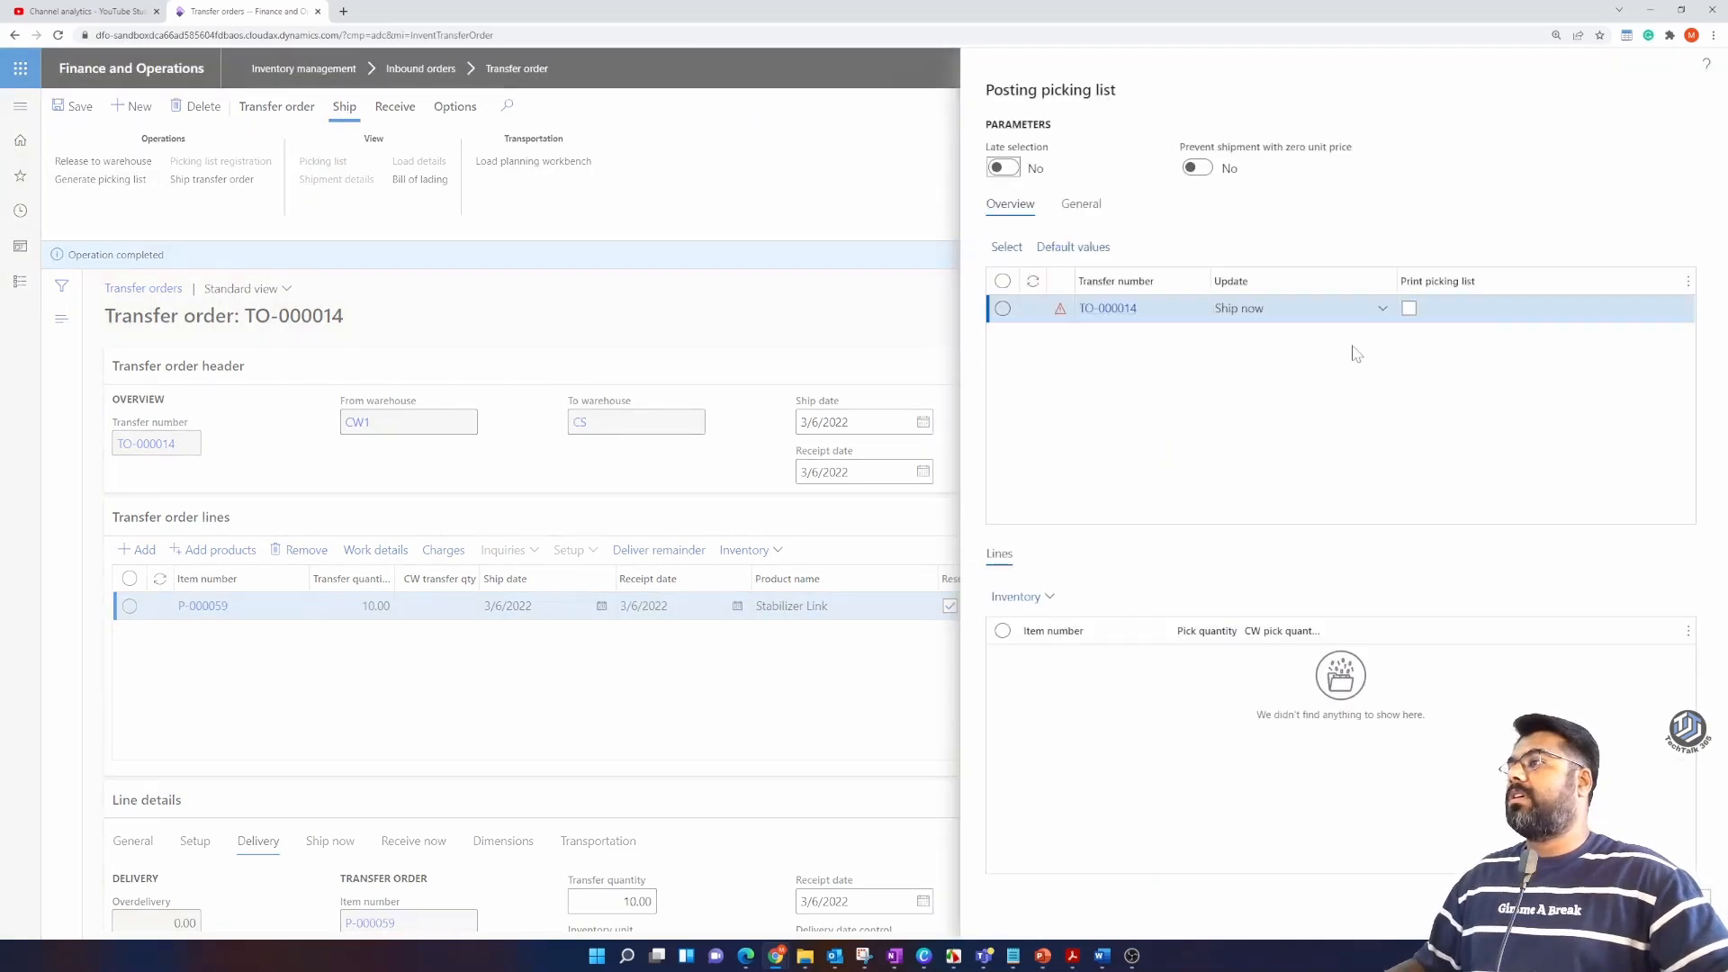
pyautogui.click(1366, 317)
pyautogui.click(1254, 367)
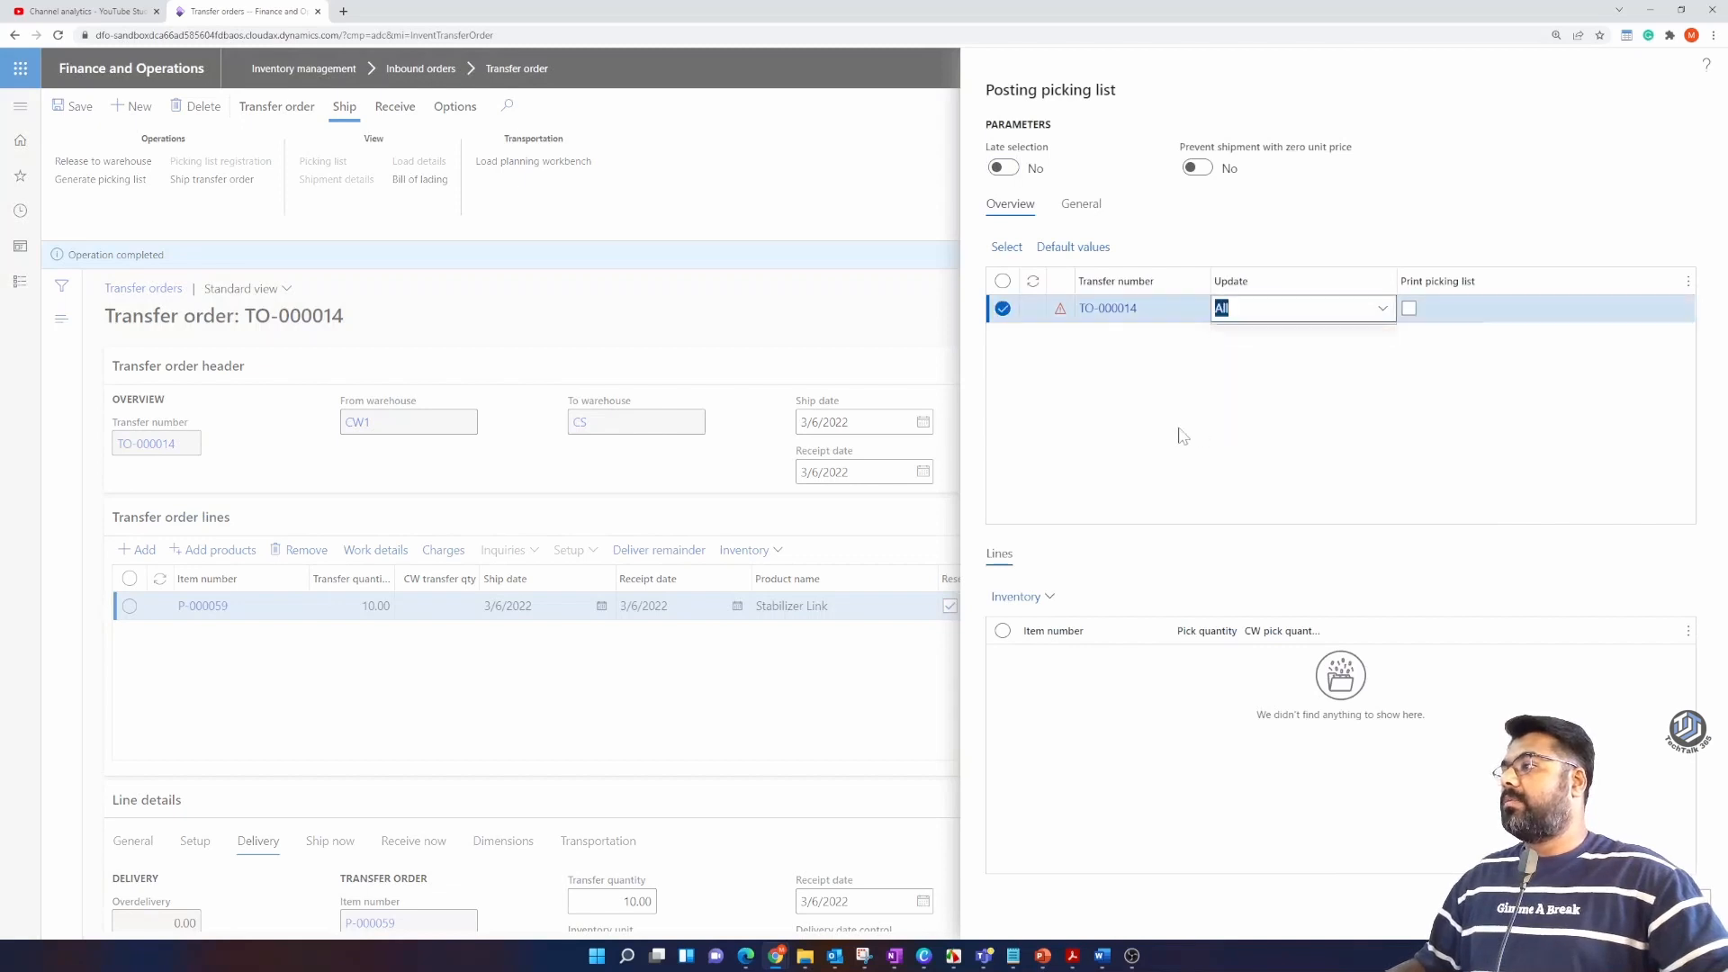
pyautogui.click(1598, 904)
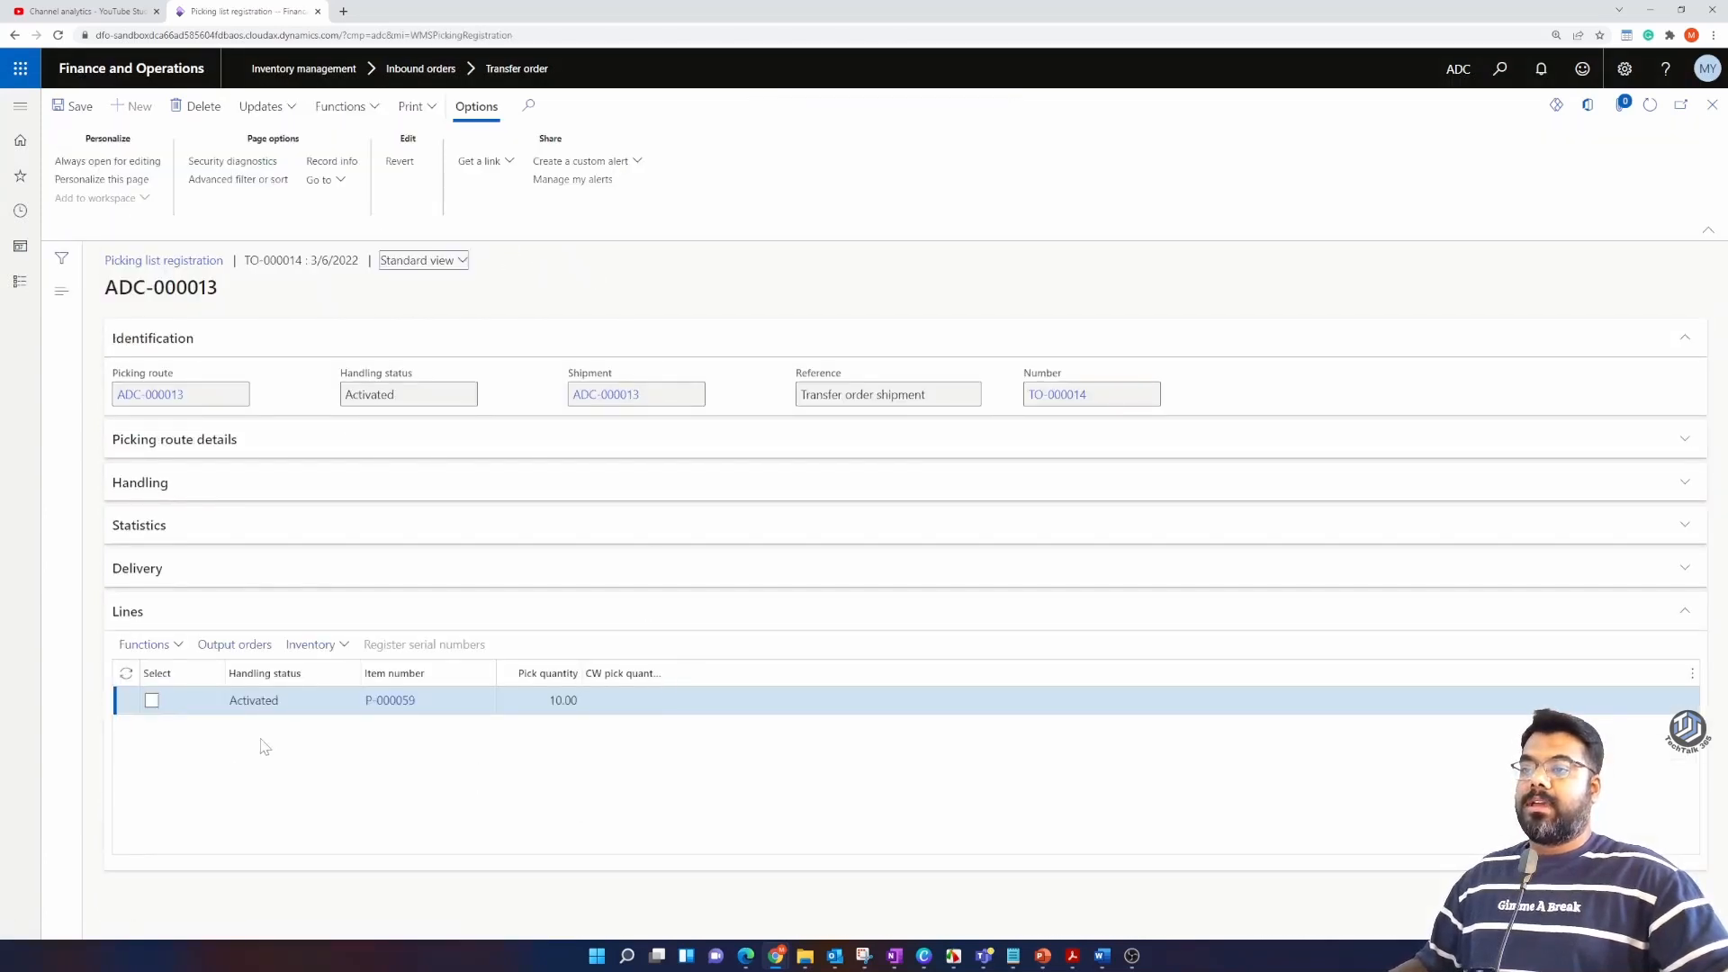
# Step: Split the P-000059 picking line with a split quantity of 5
pyautogui.click(180, 646)
pyautogui.click(589, 741)
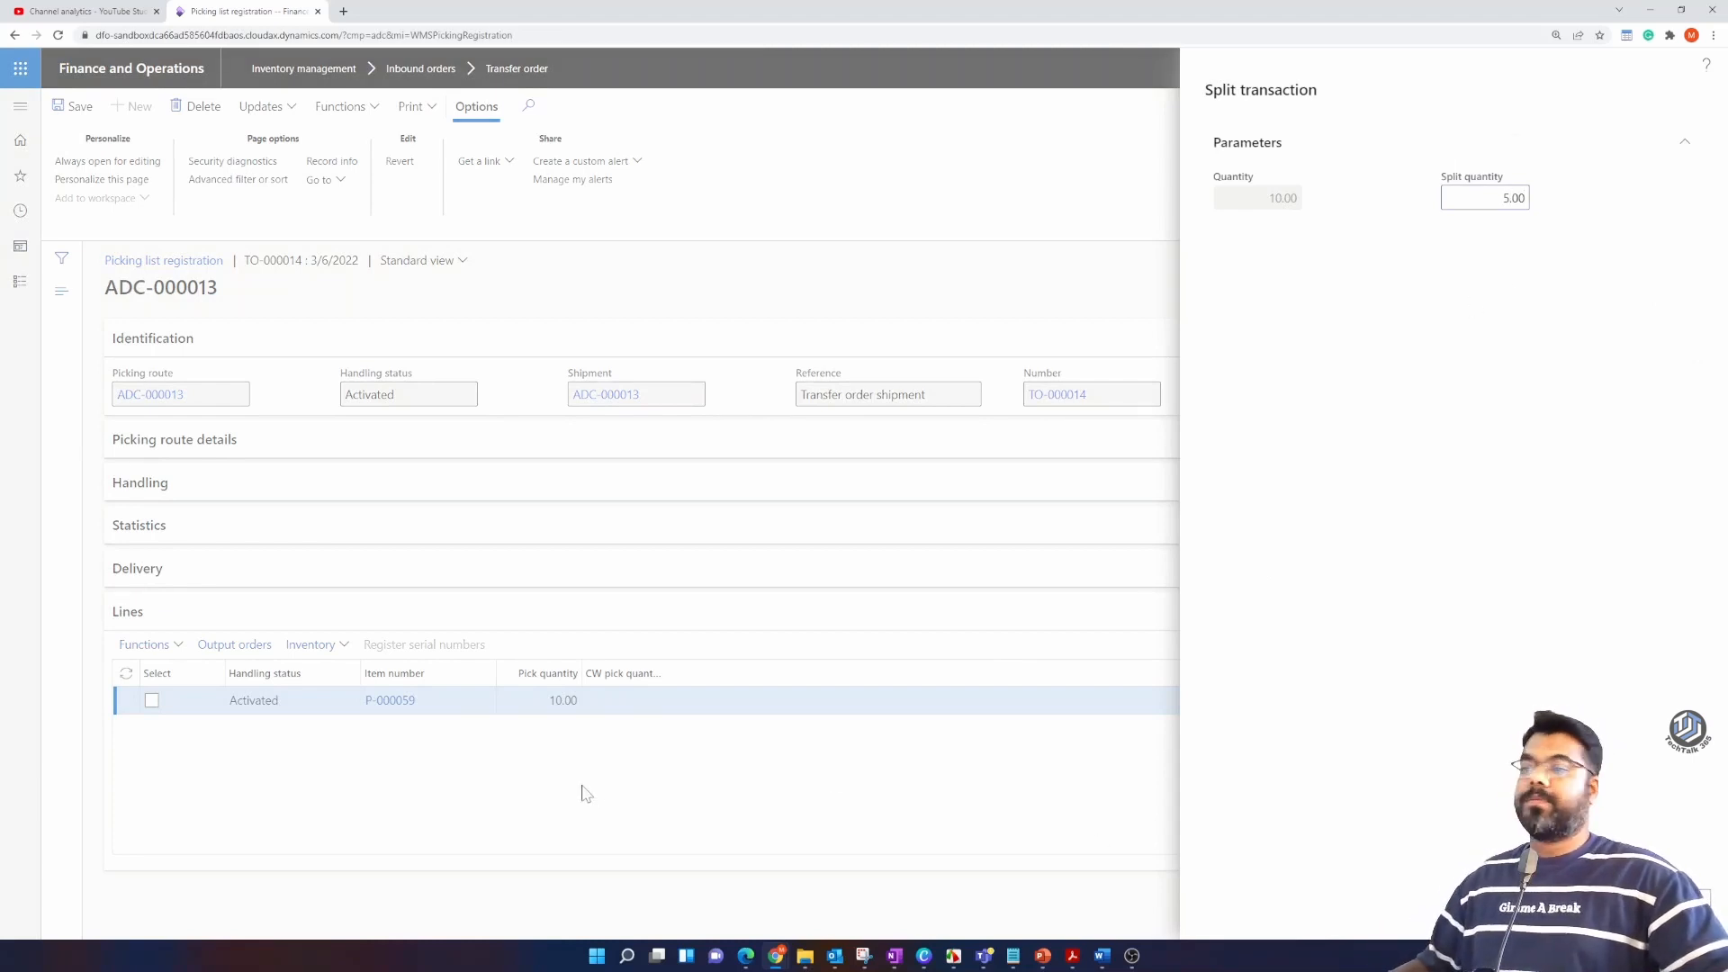
pyautogui.press('Return')
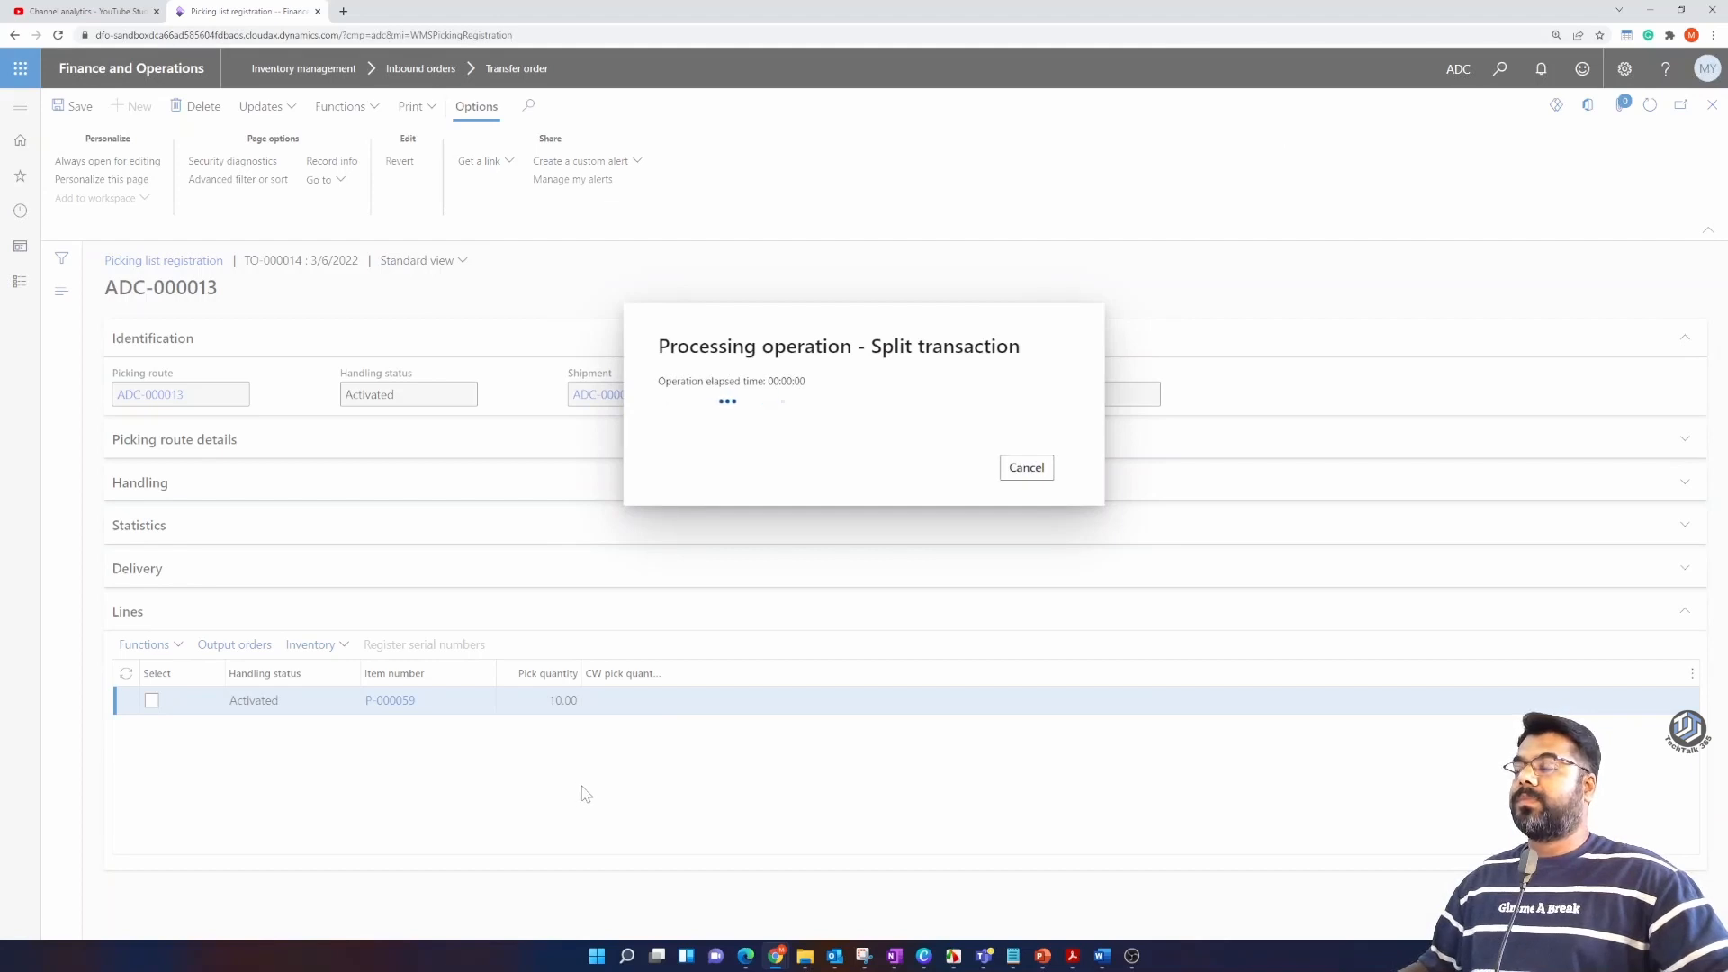
# Step: Cancel the second of the two split P-000059 picking lines
pyautogui.click(299, 759)
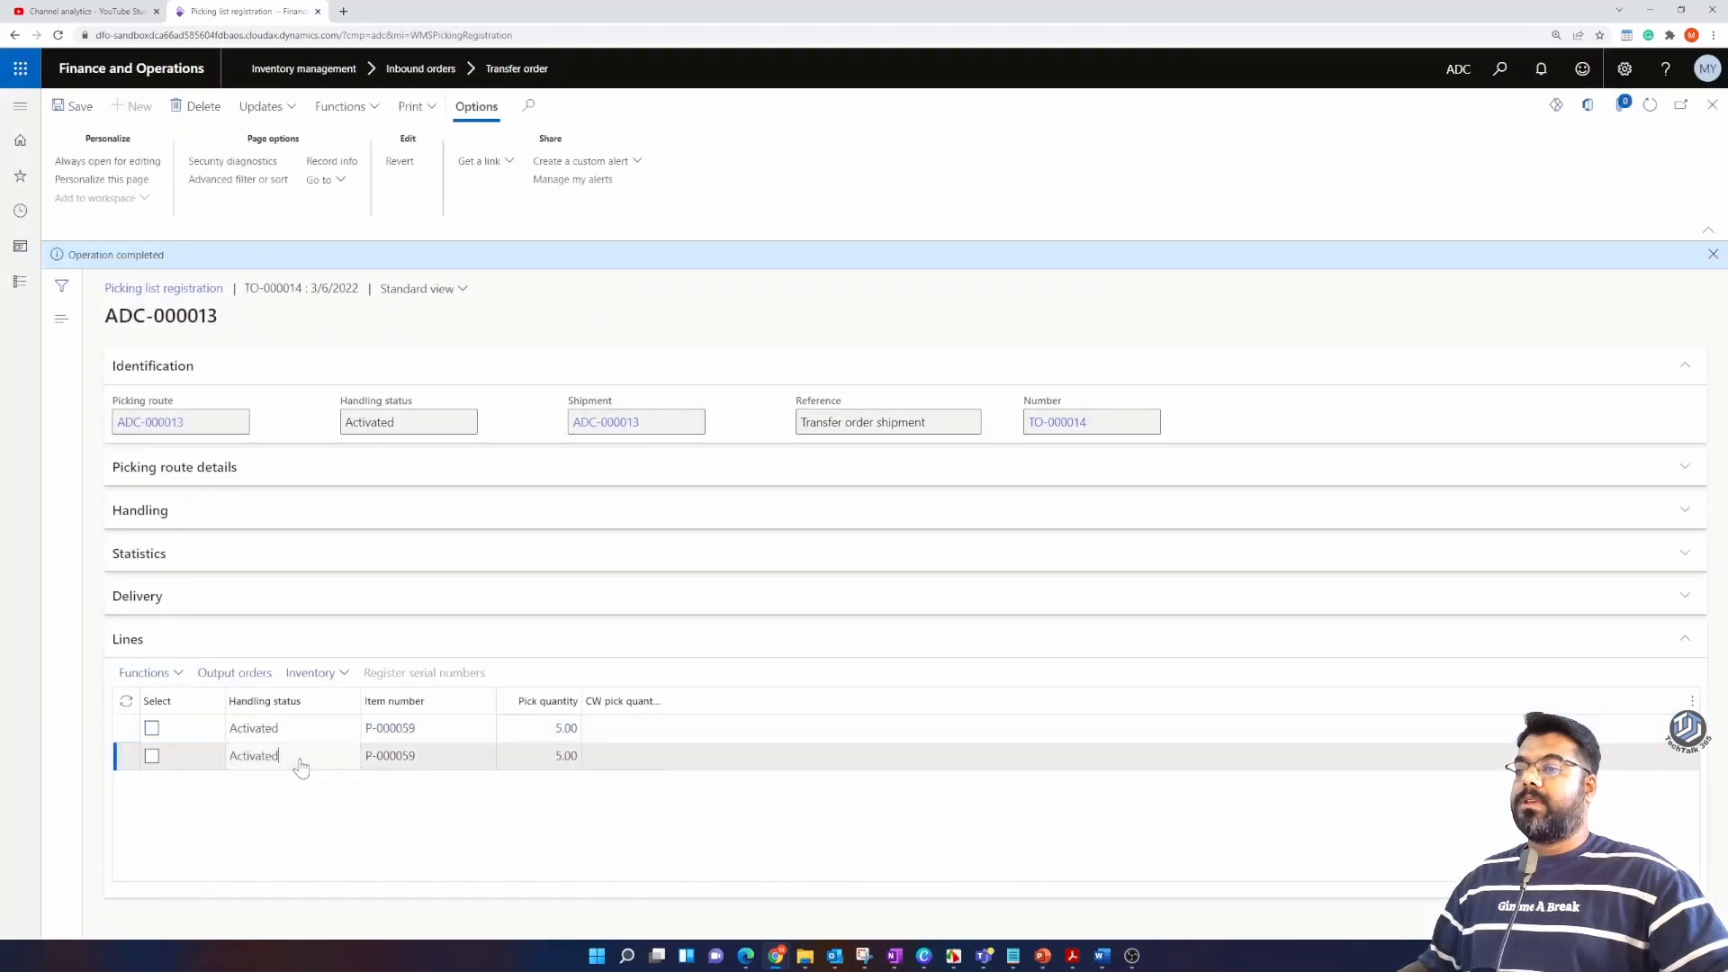
pyautogui.click(179, 675)
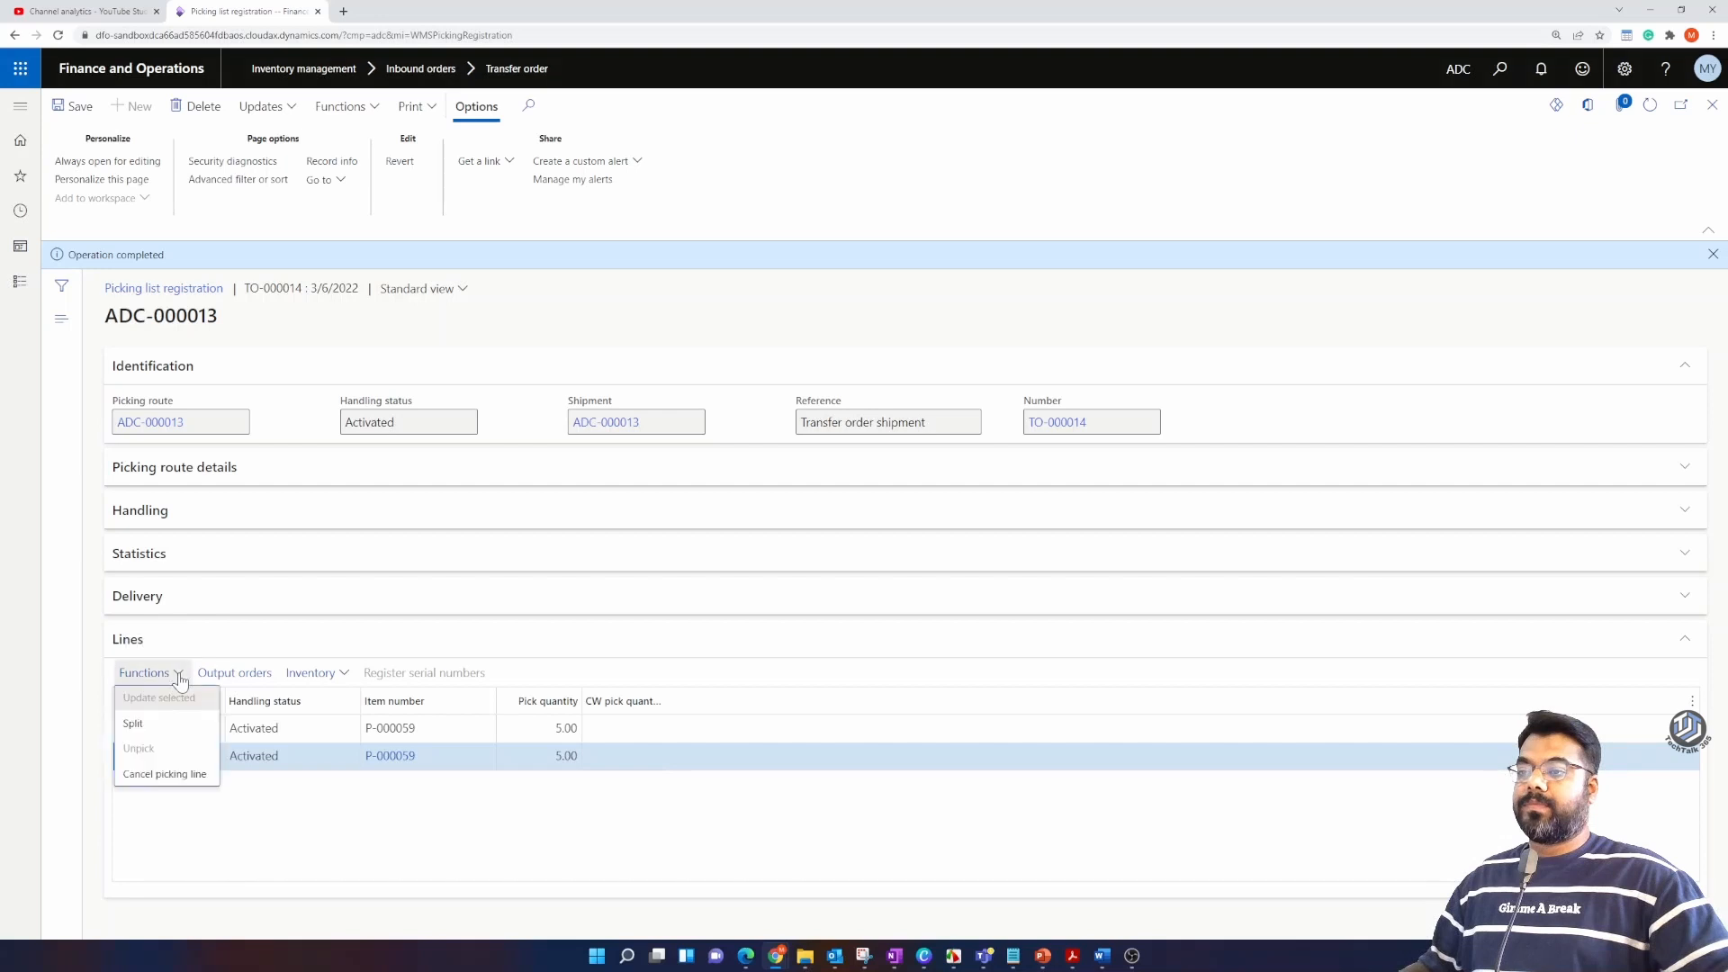
pyautogui.click(165, 774)
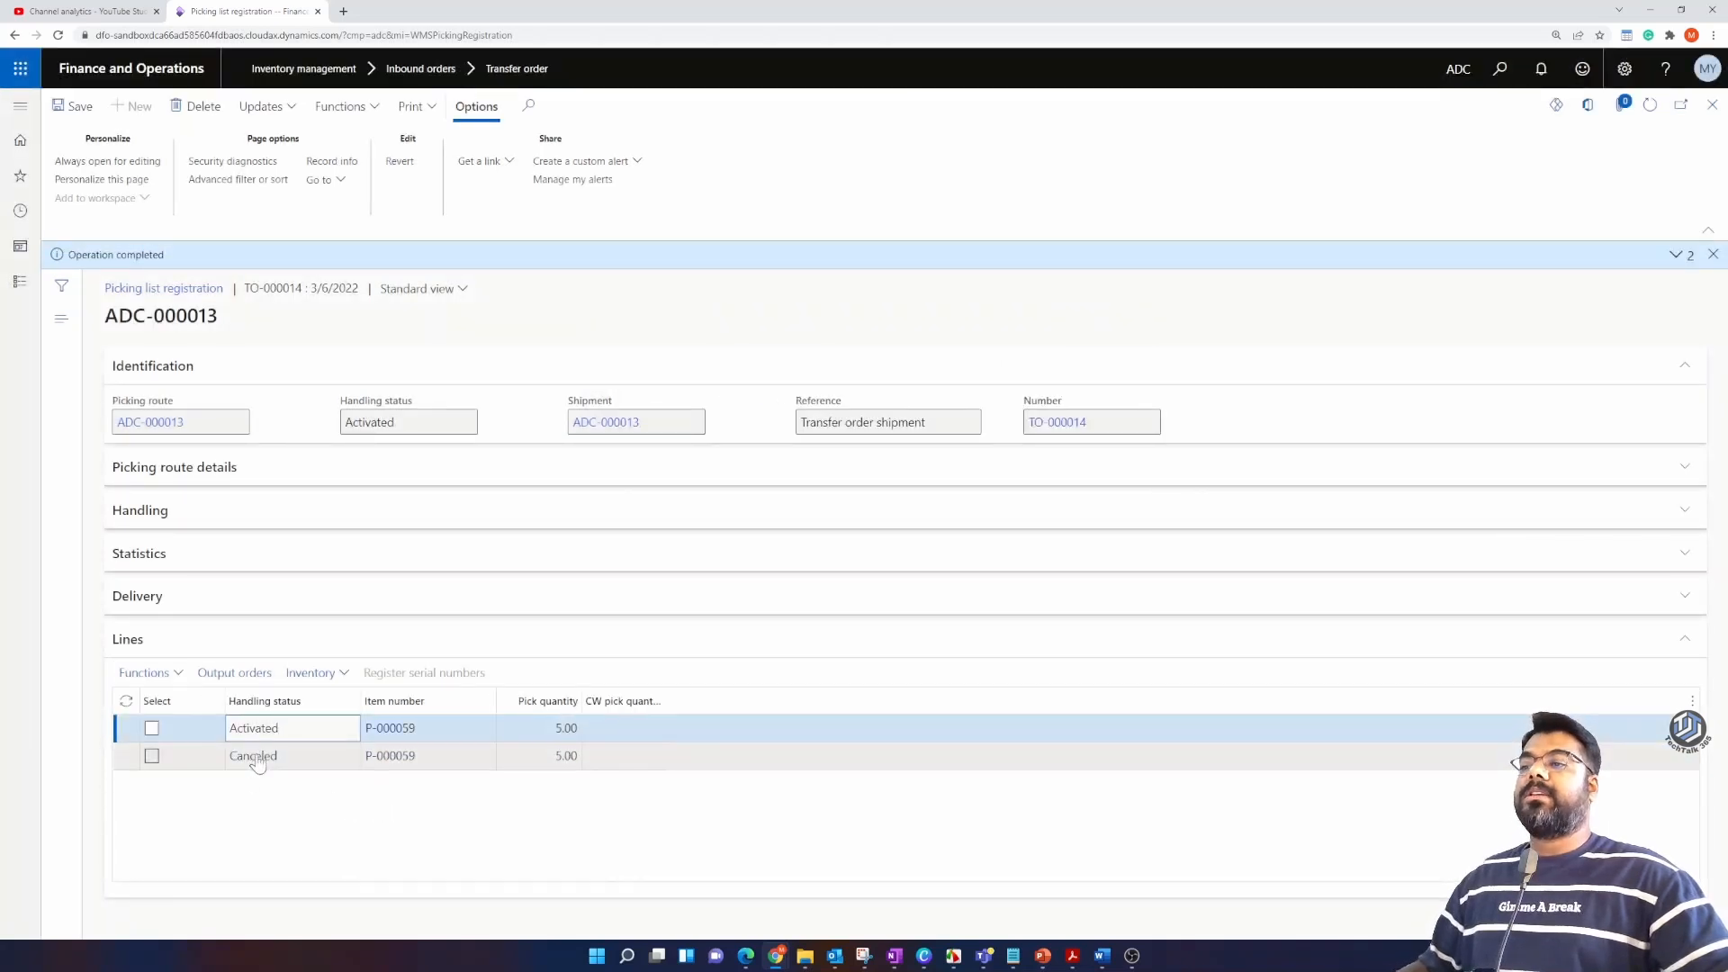
# Step: Update all on the picking list registration to complete the remaining active line, and return to the transfer order
pyautogui.click(297, 115)
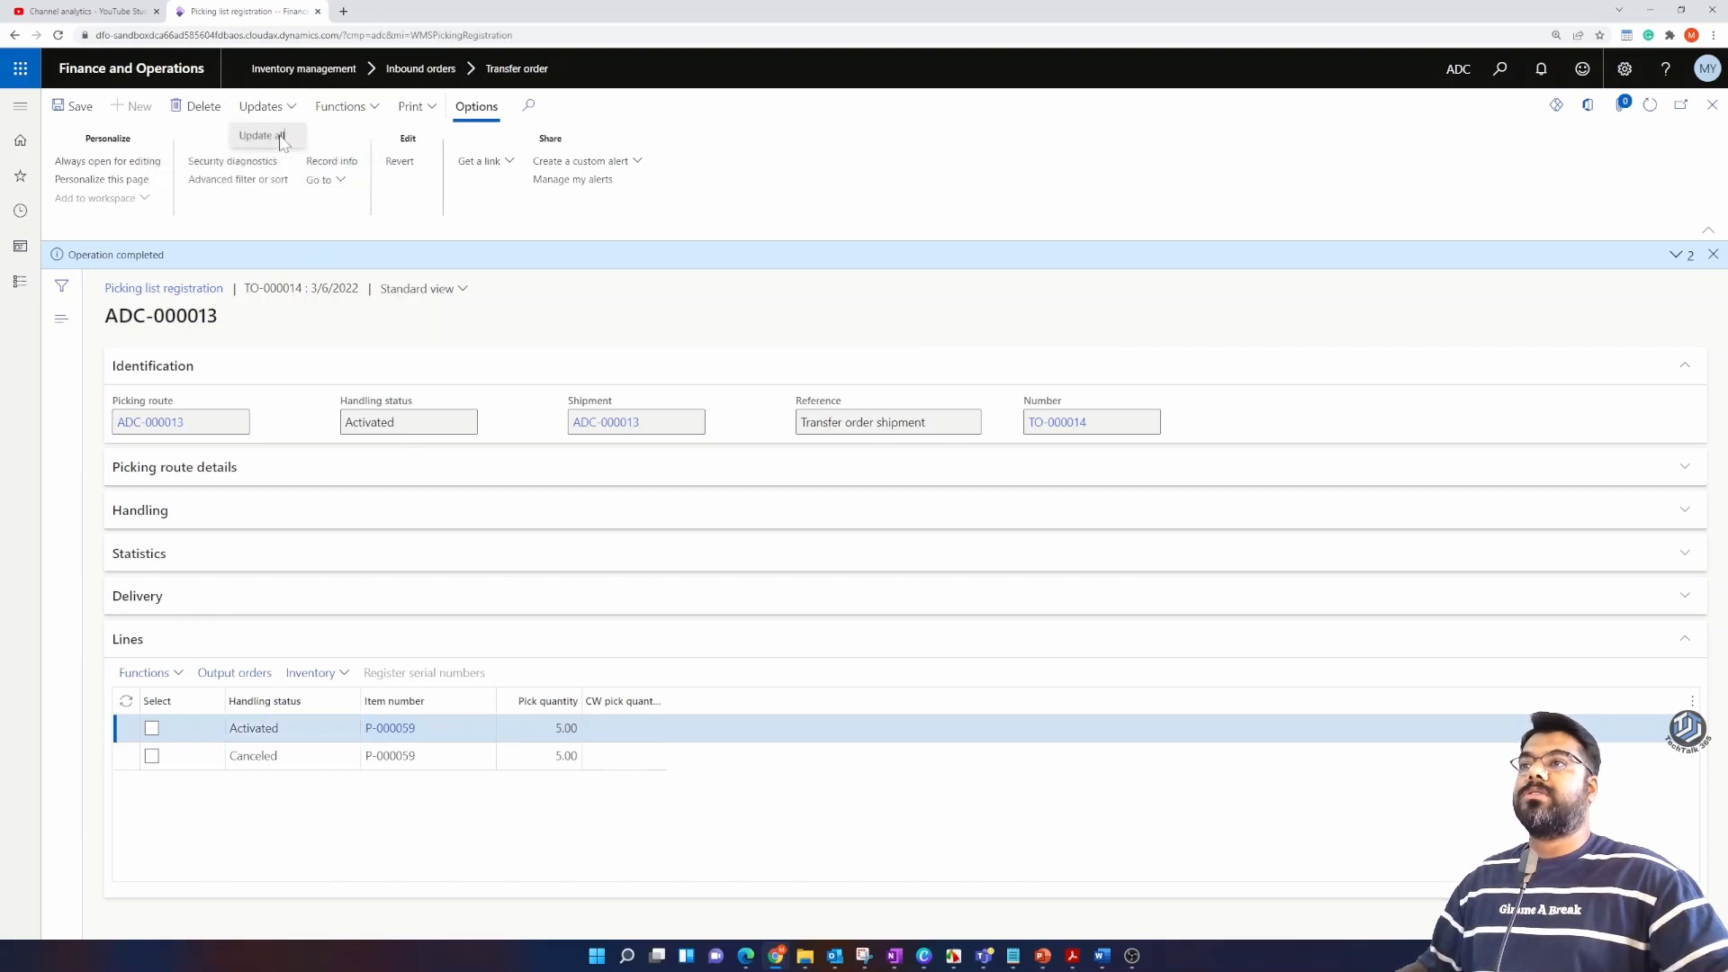
pyautogui.click(270, 137)
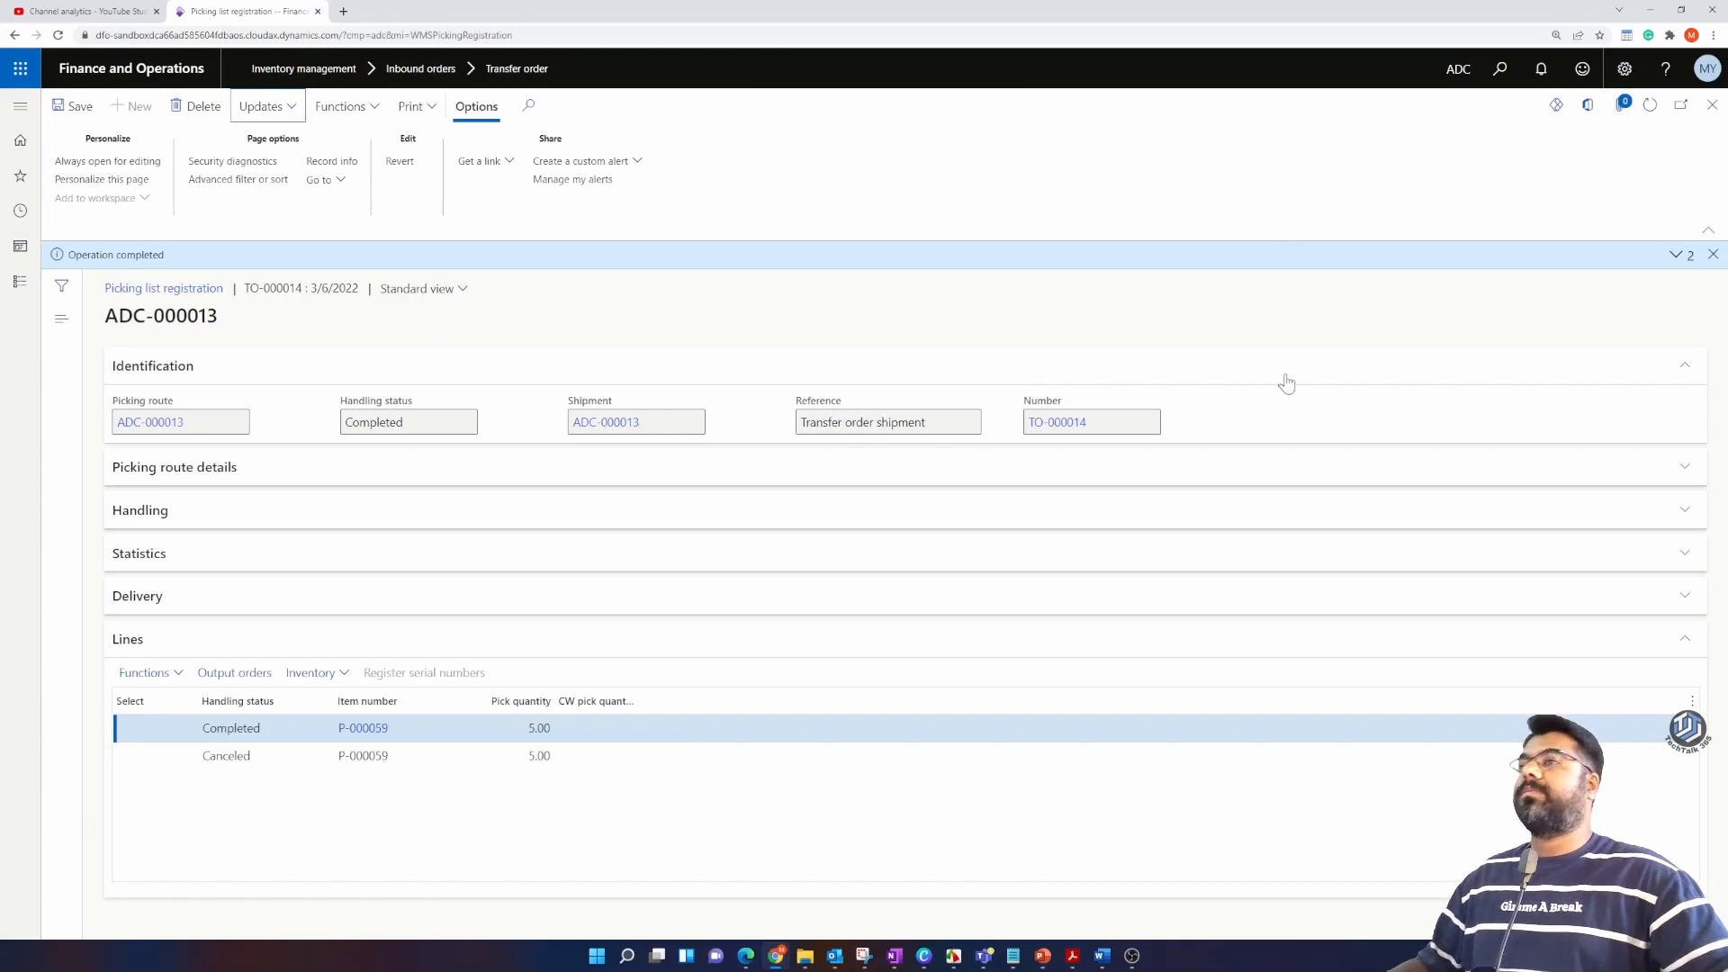
pyautogui.click(1713, 254)
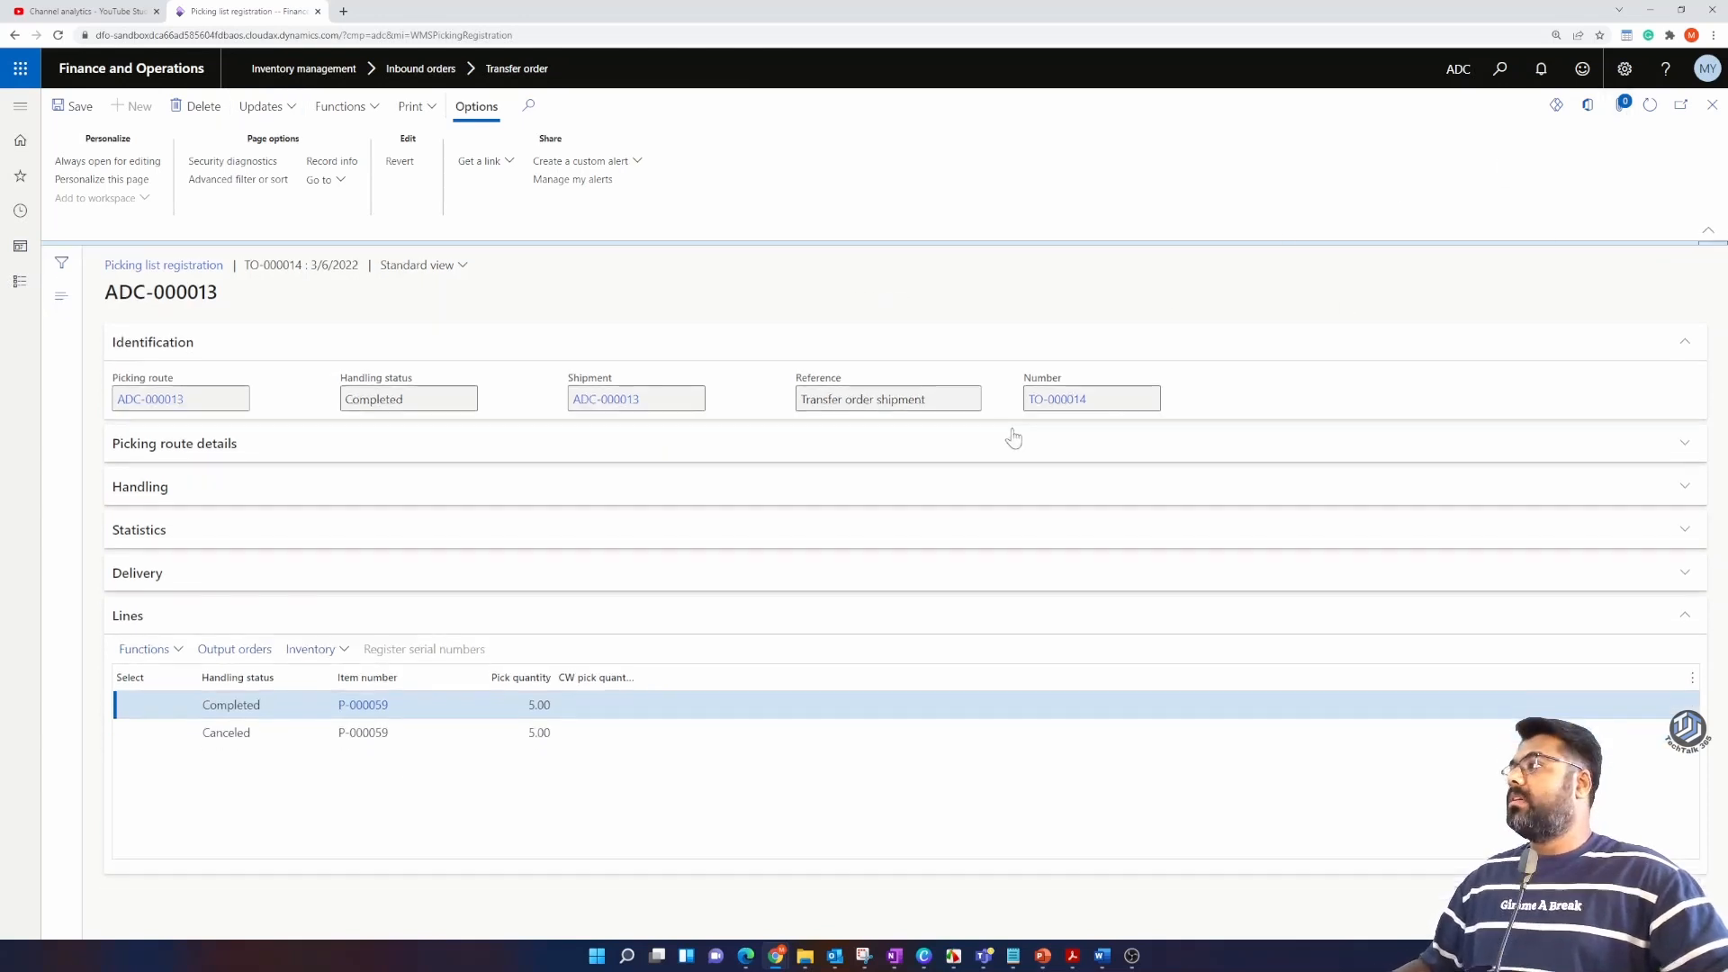
pyautogui.click(1713, 104)
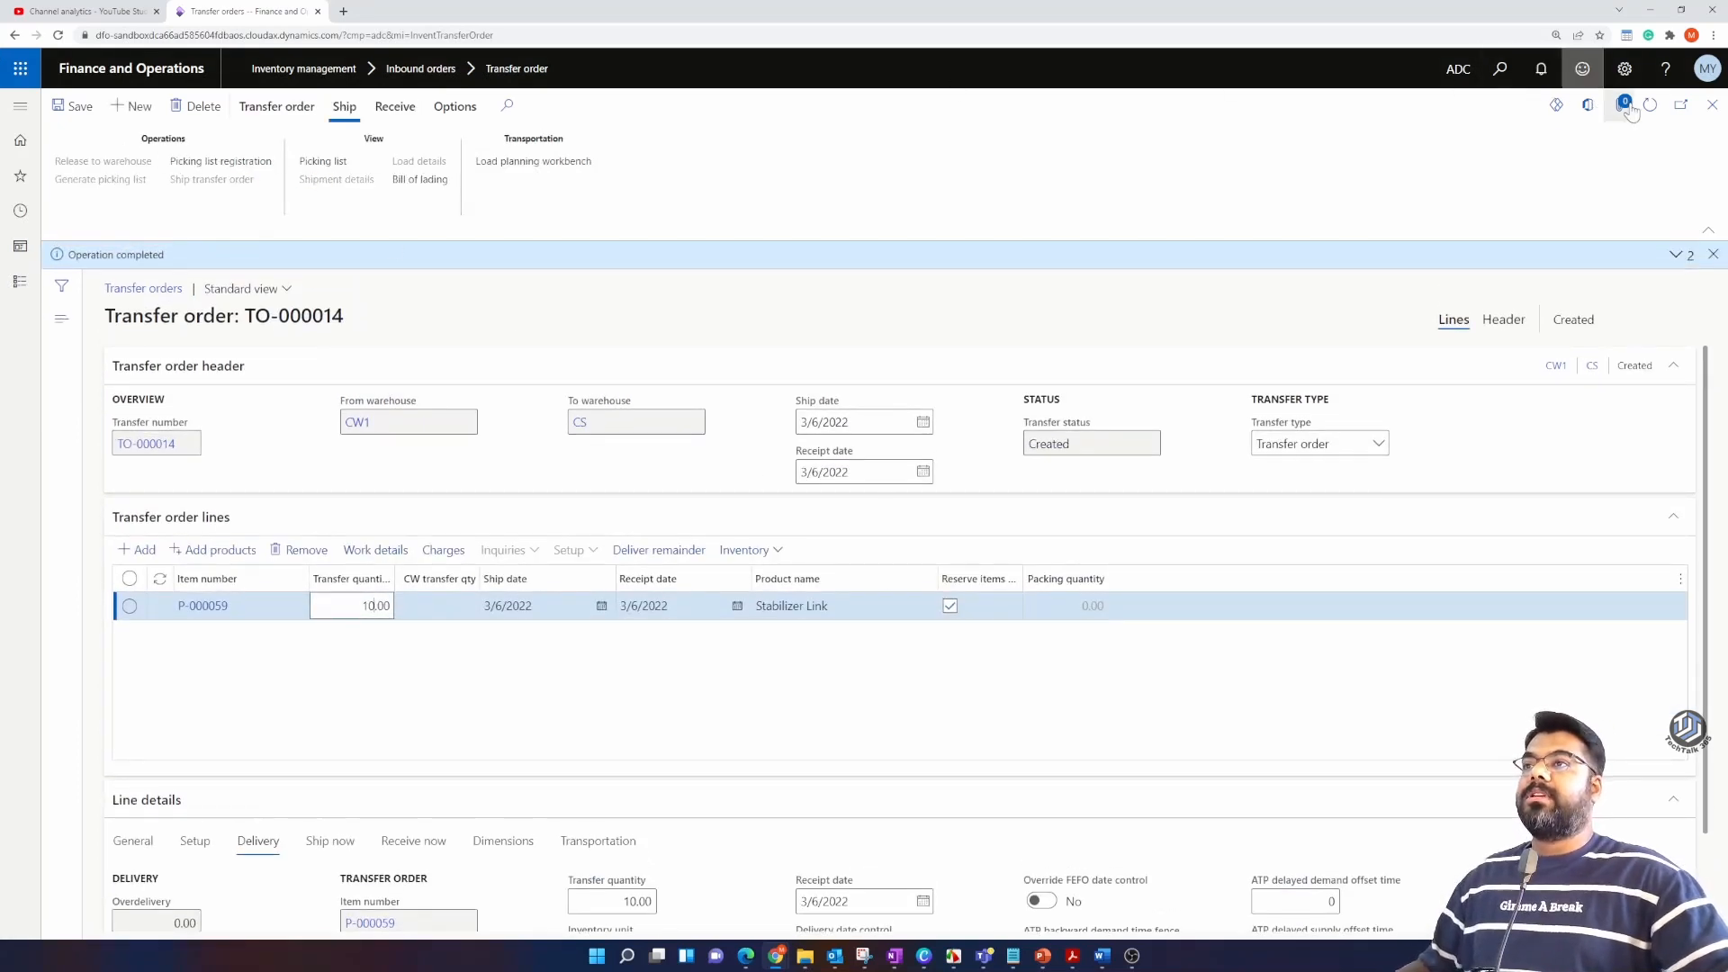
# Step: Refresh the transfer order and post its shipment with the update option Picked quantity
pyautogui.click(1650, 107)
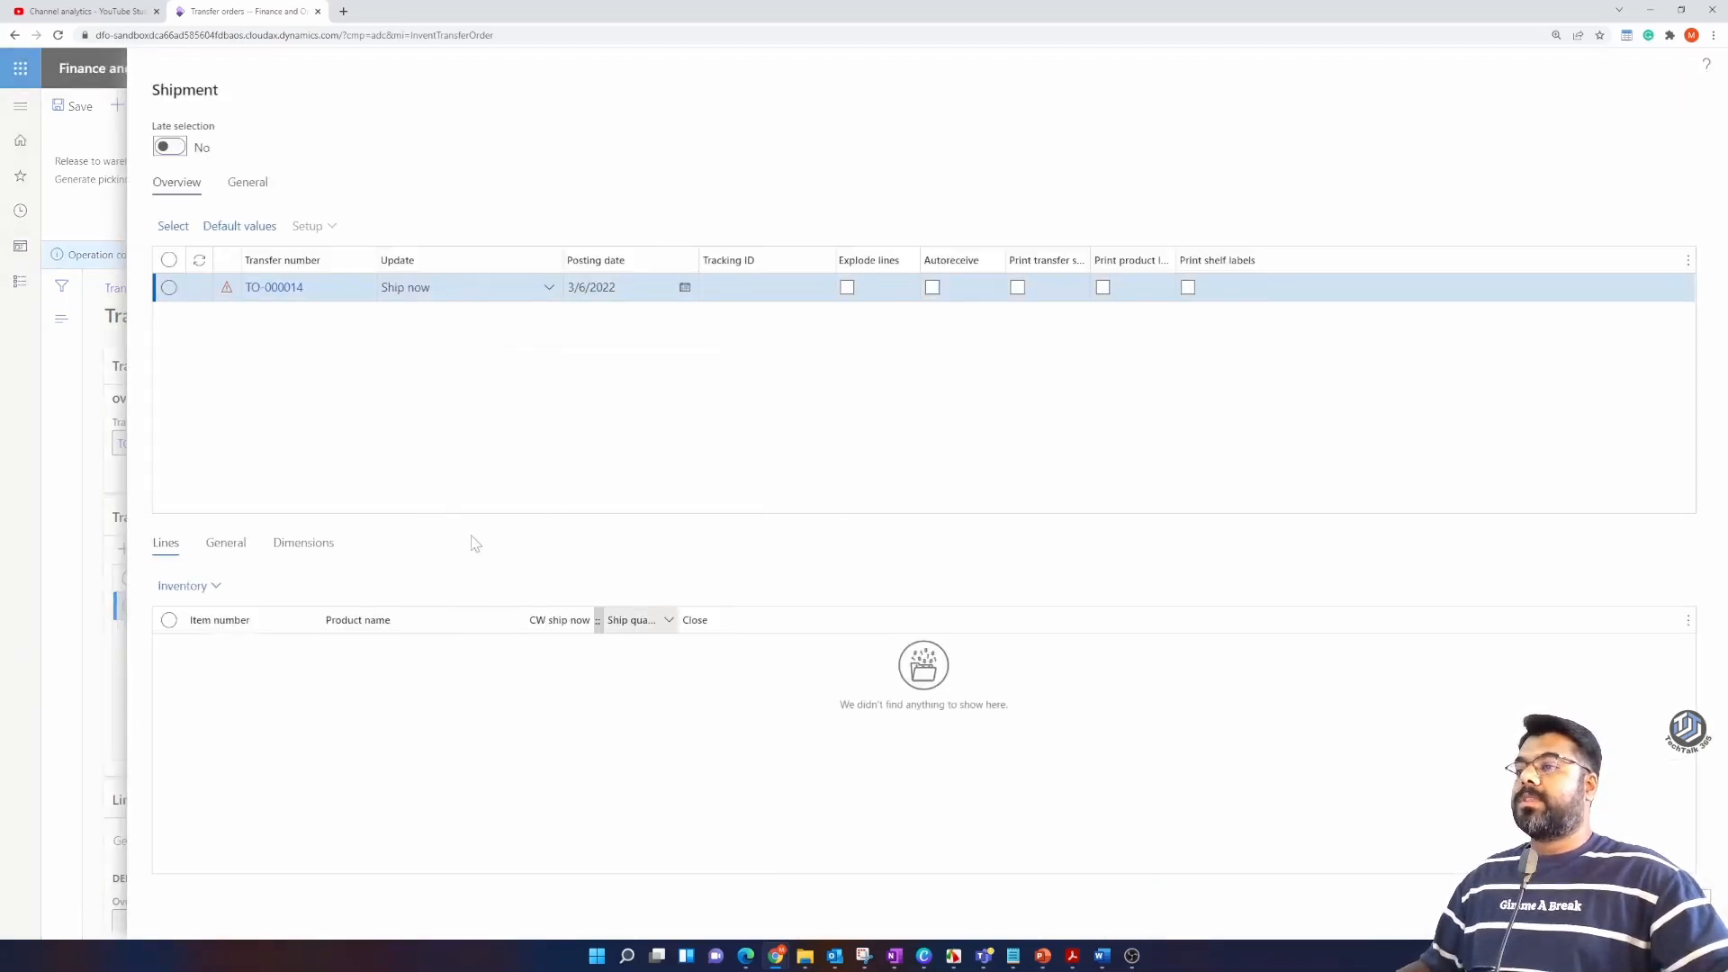
pyautogui.click(546, 288)
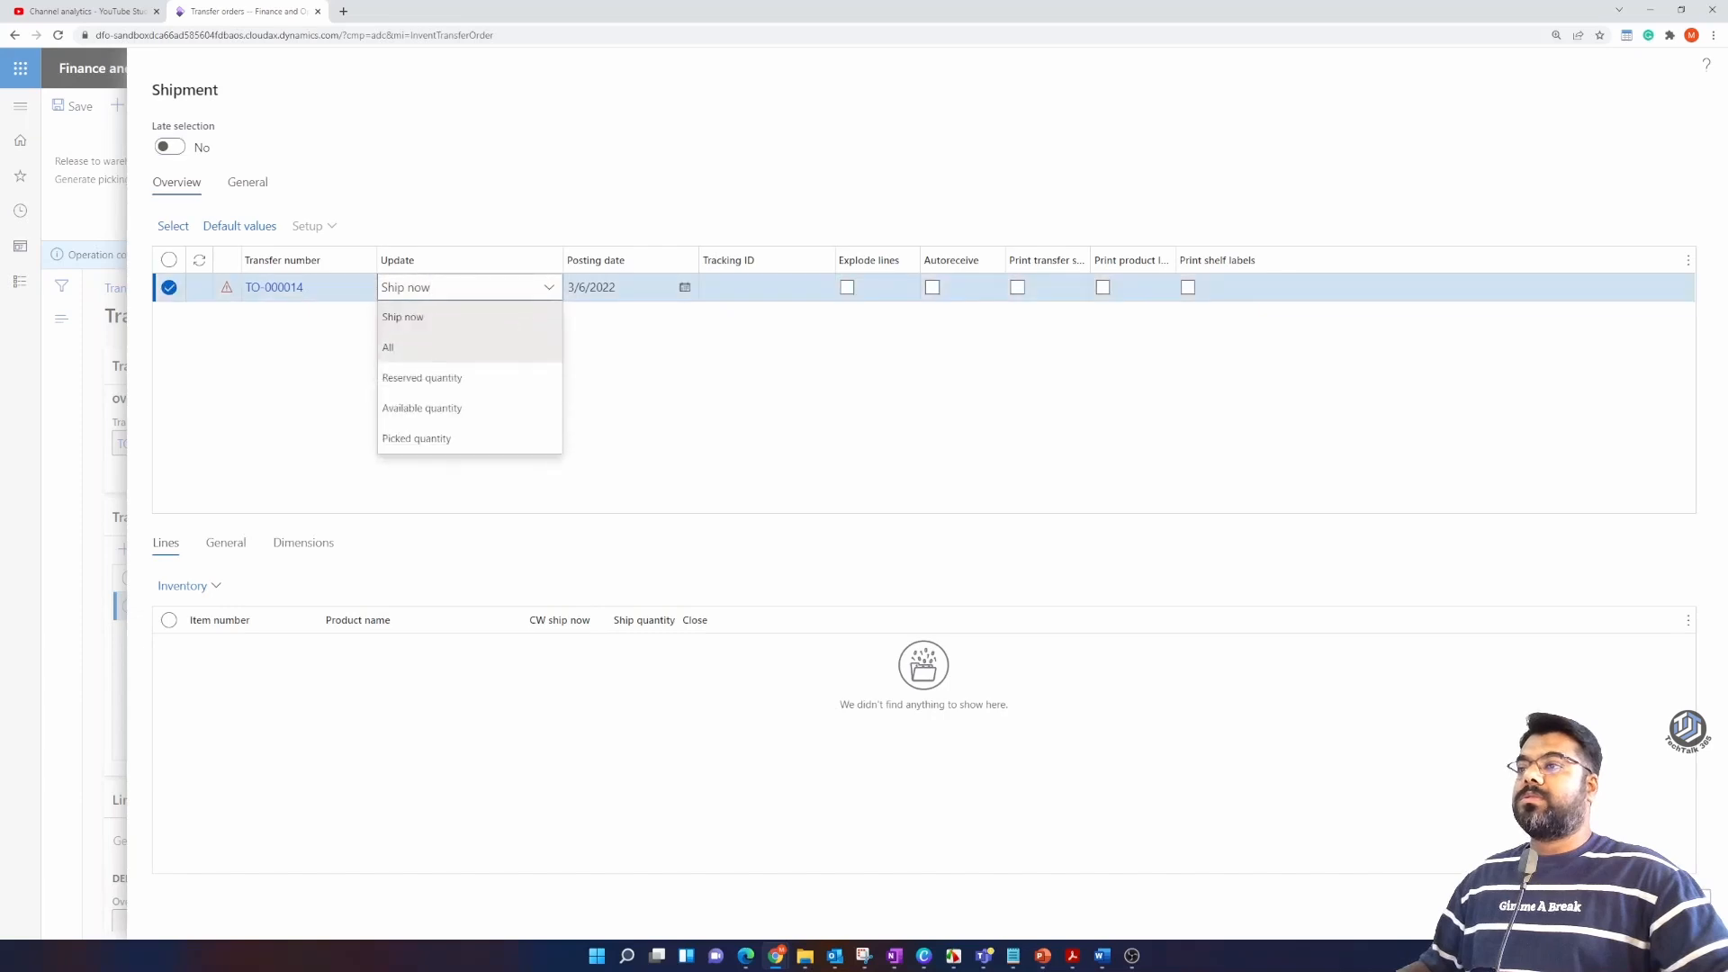
pyautogui.click(468, 439)
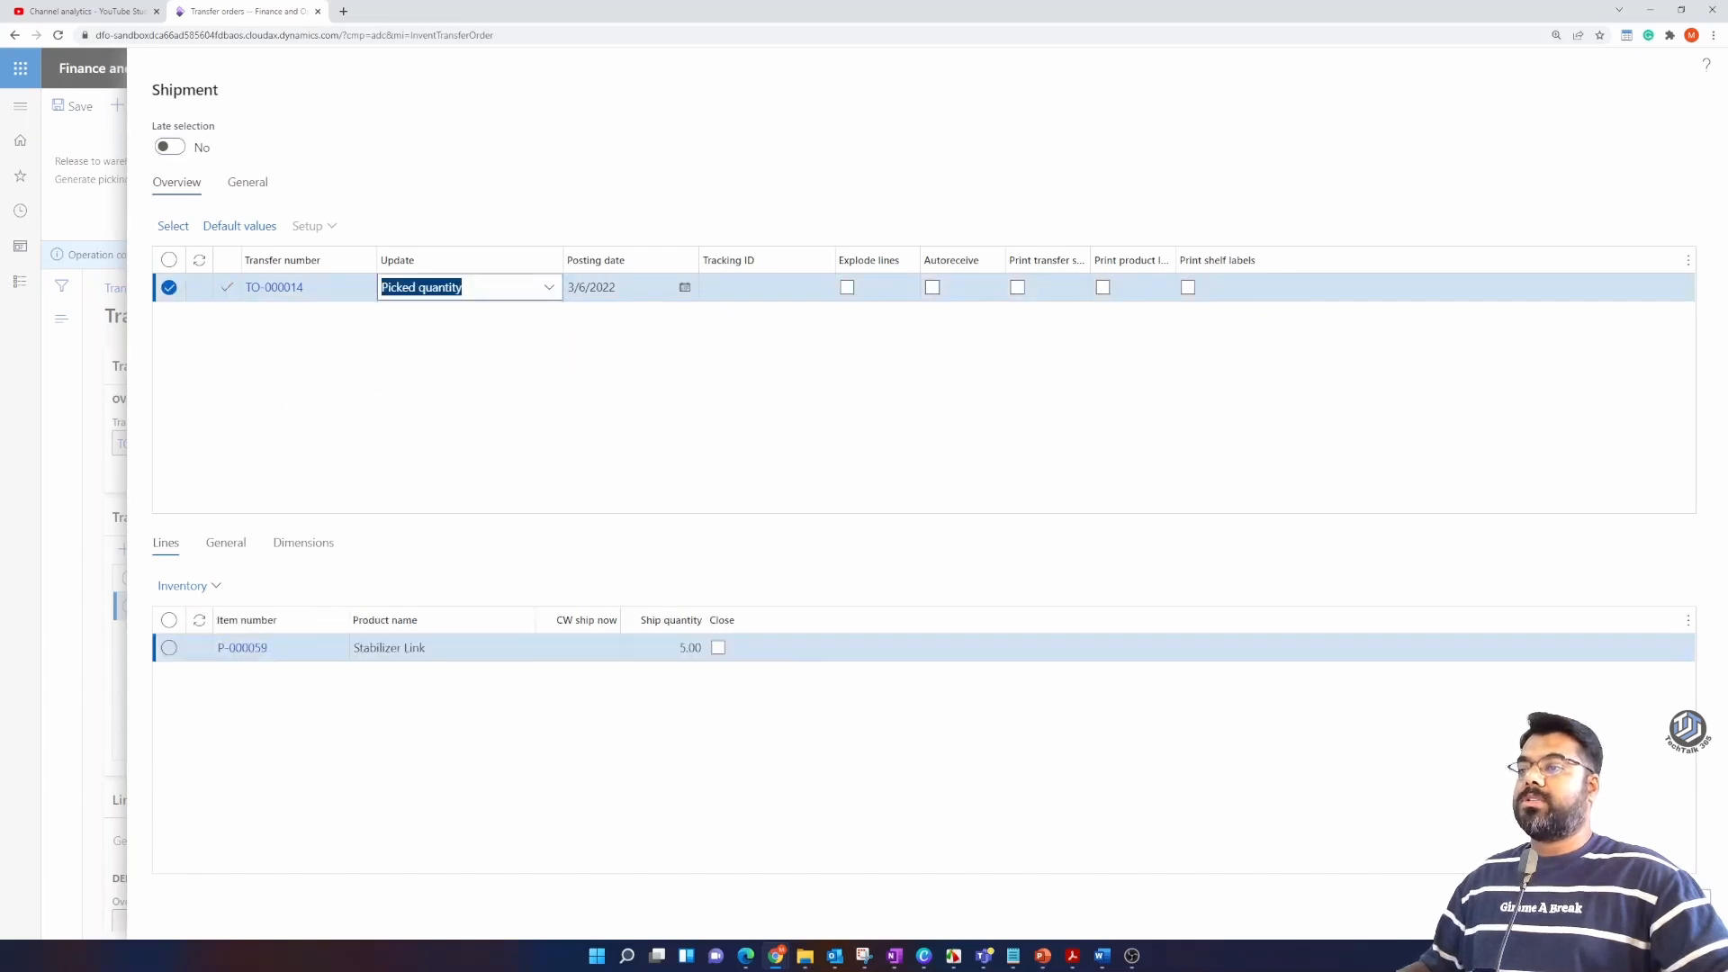
pyautogui.click(1622, 903)
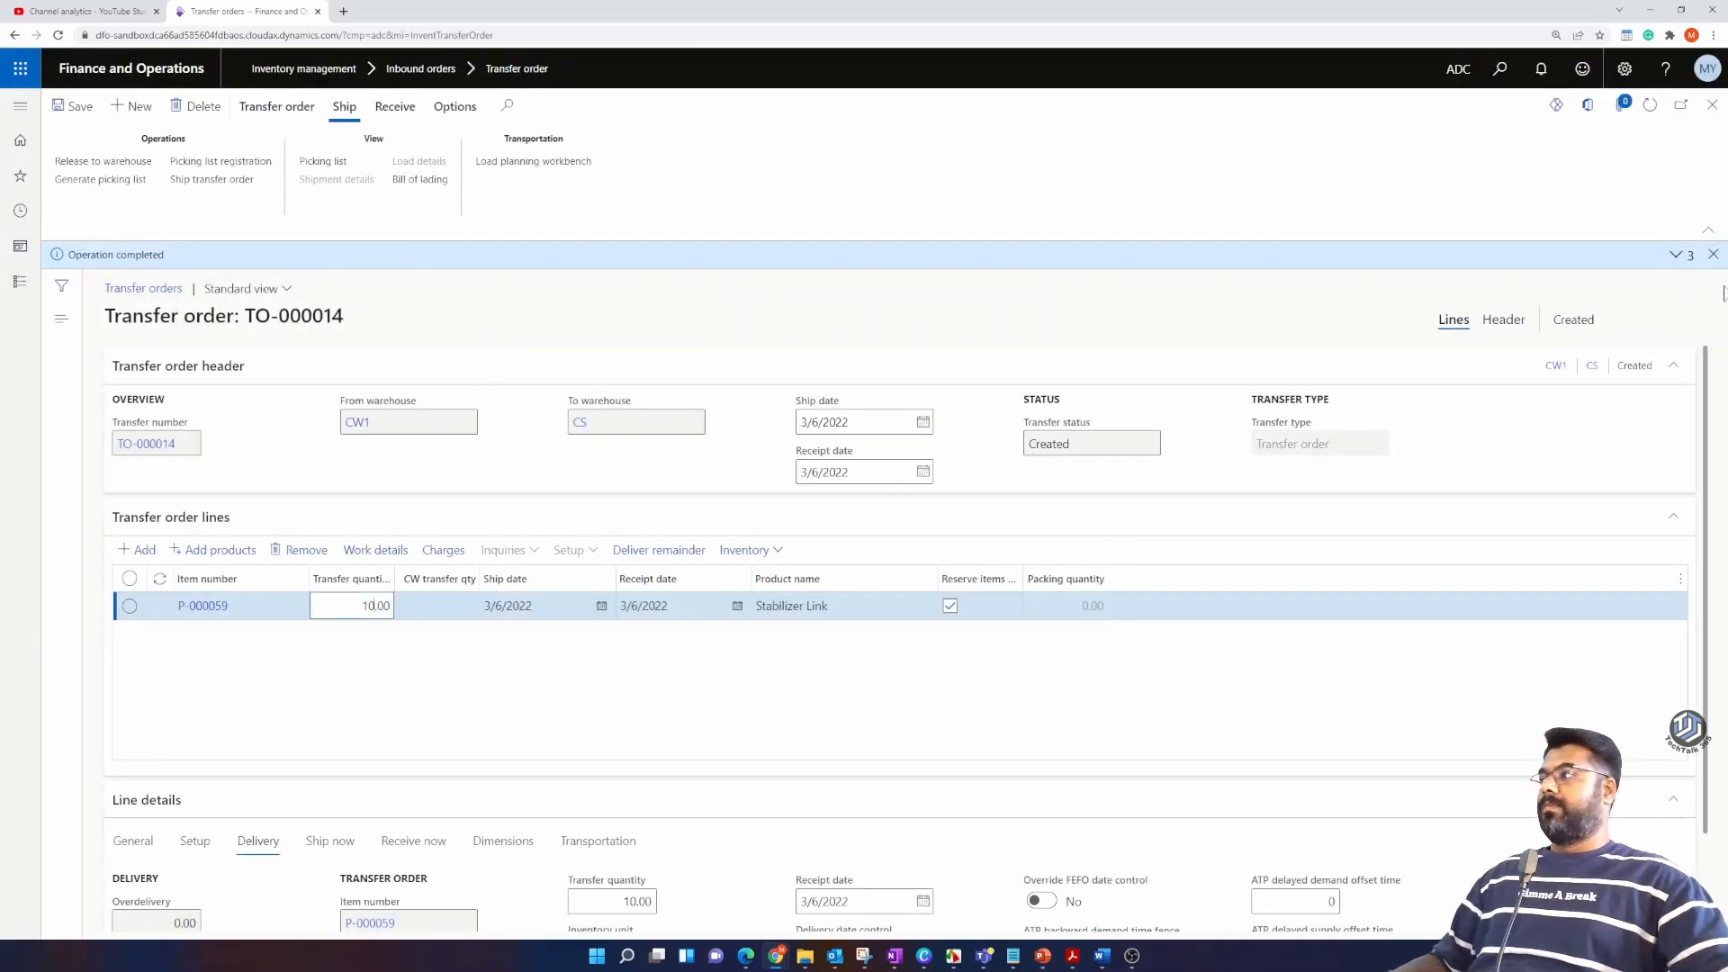
# Step: Generate a second picking list for the rest of the Stabilizer Link order with the update option All
pyautogui.click(1712, 255)
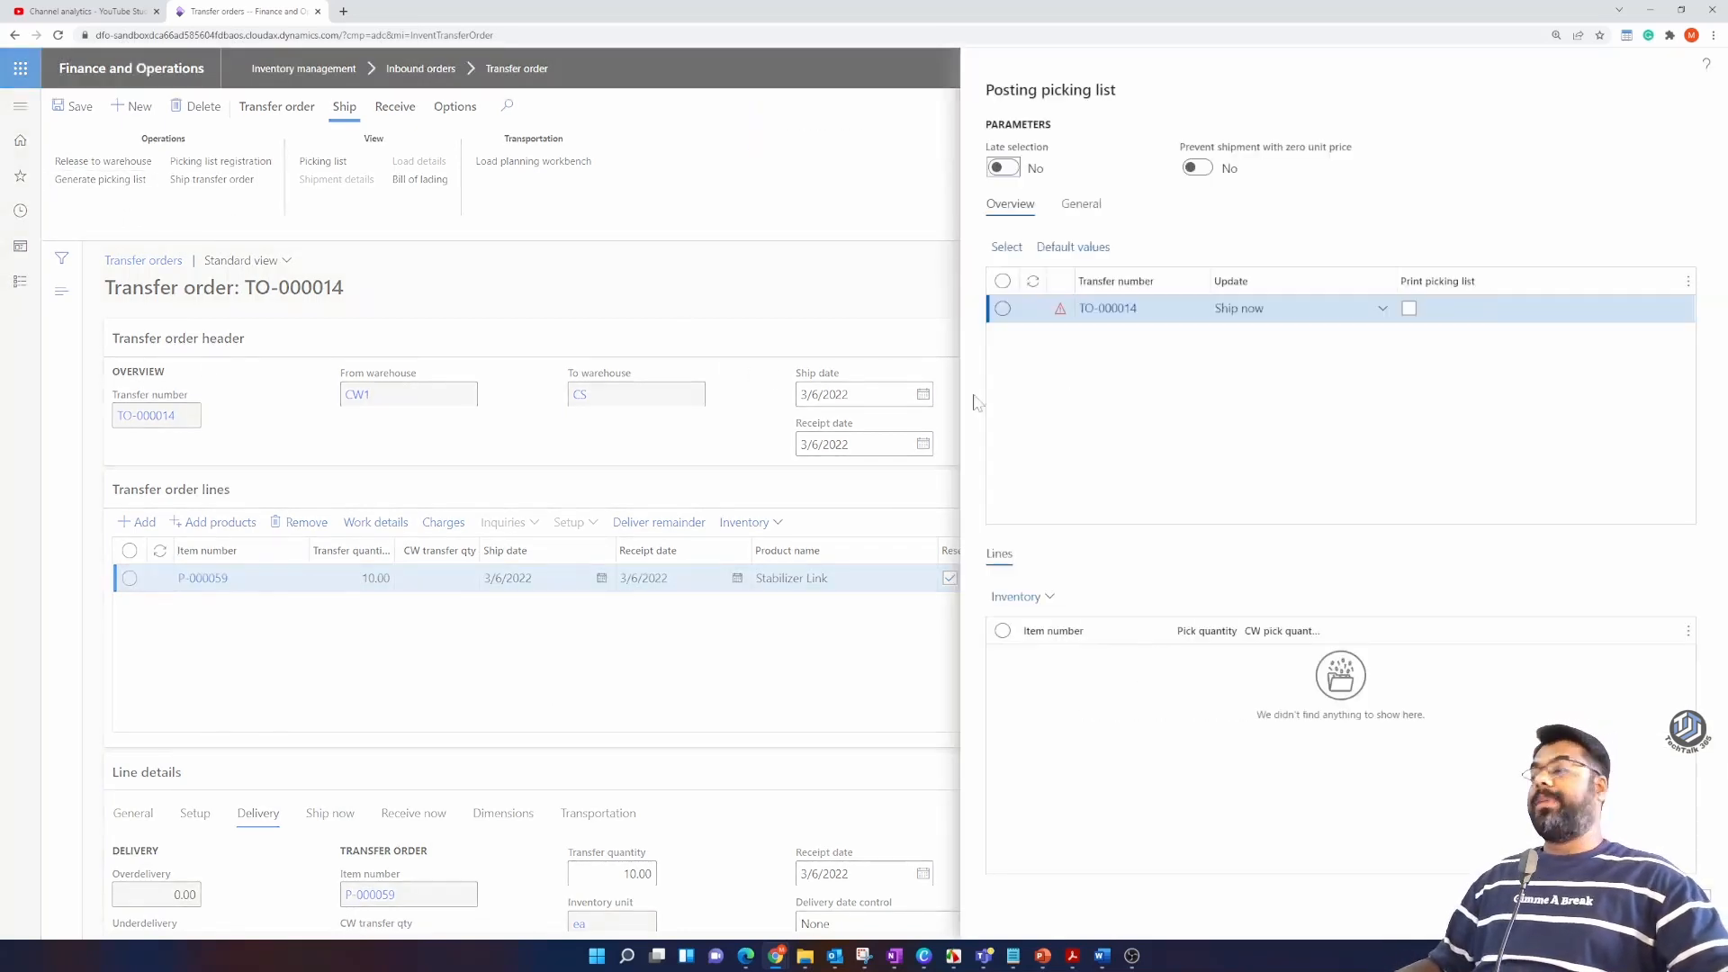
pyautogui.click(1383, 308)
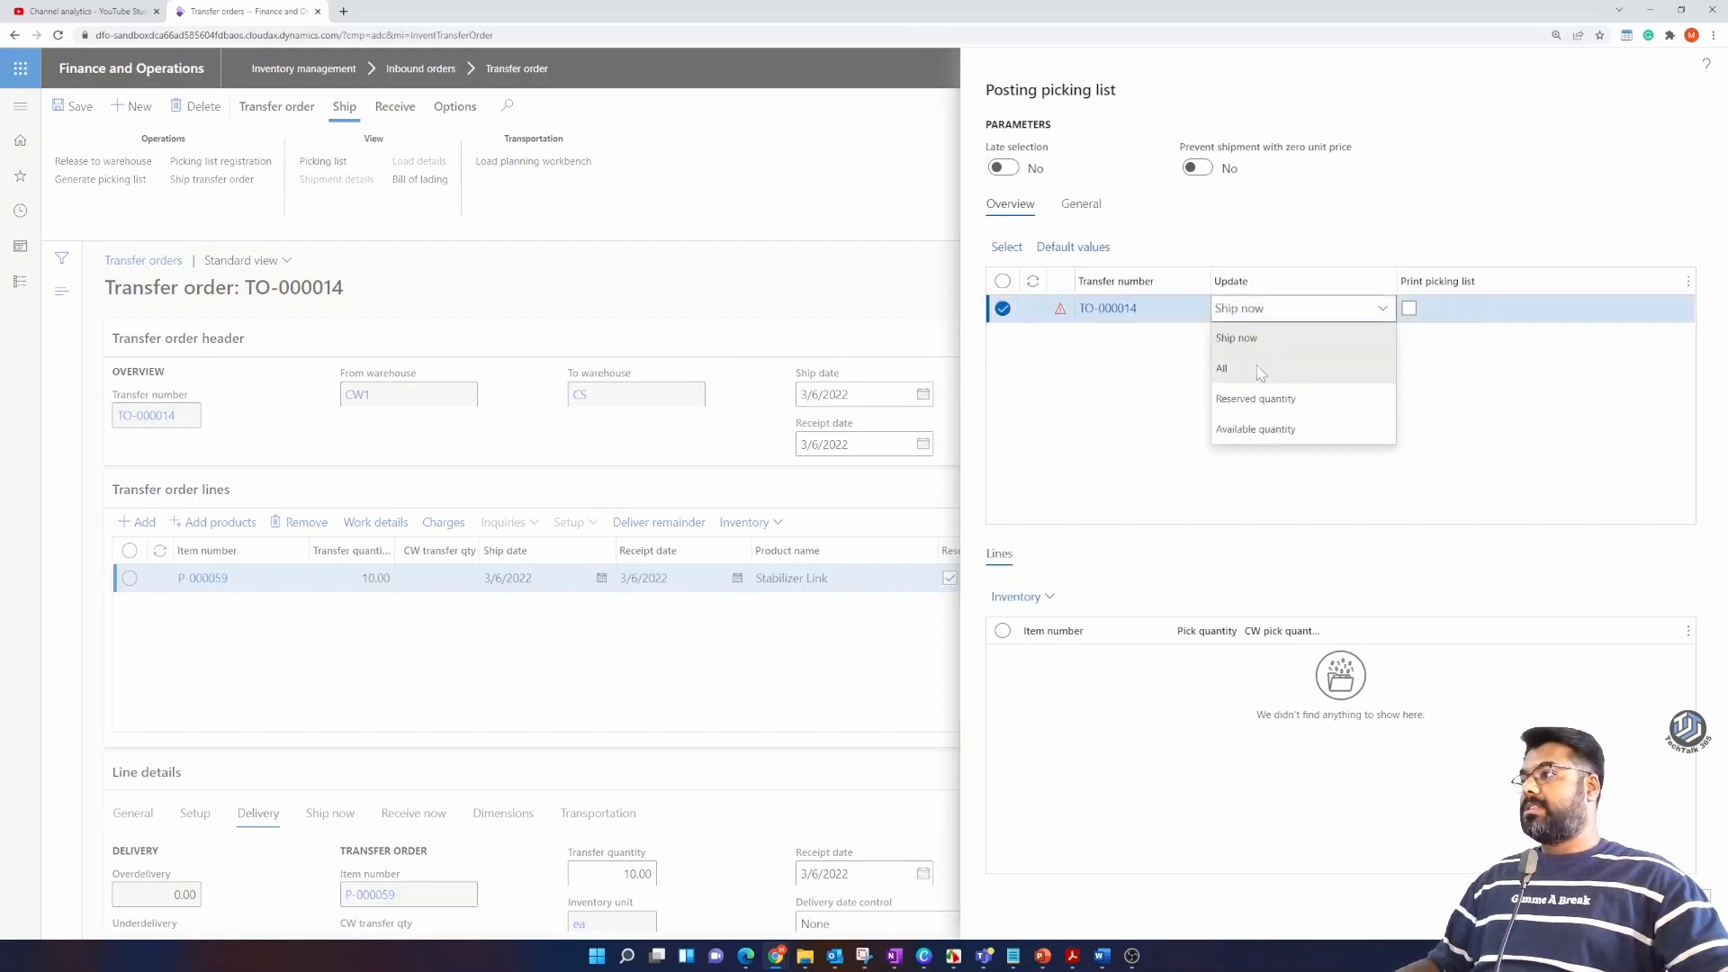
pyautogui.click(1260, 367)
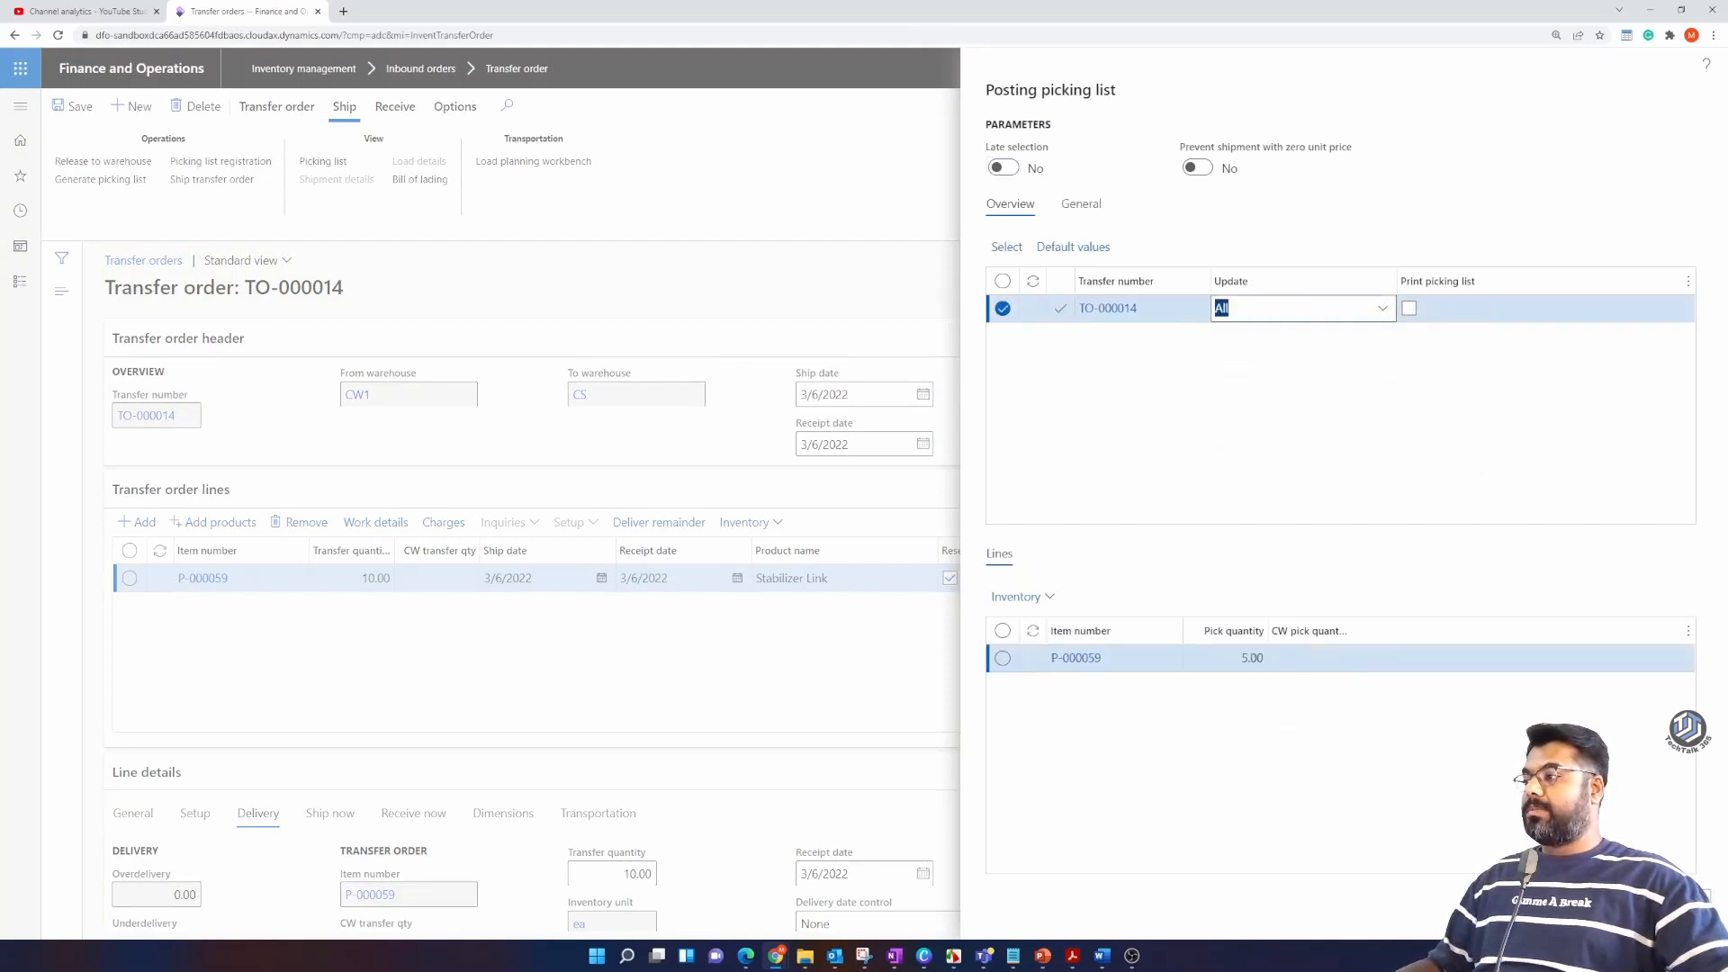
pyautogui.click(1606, 903)
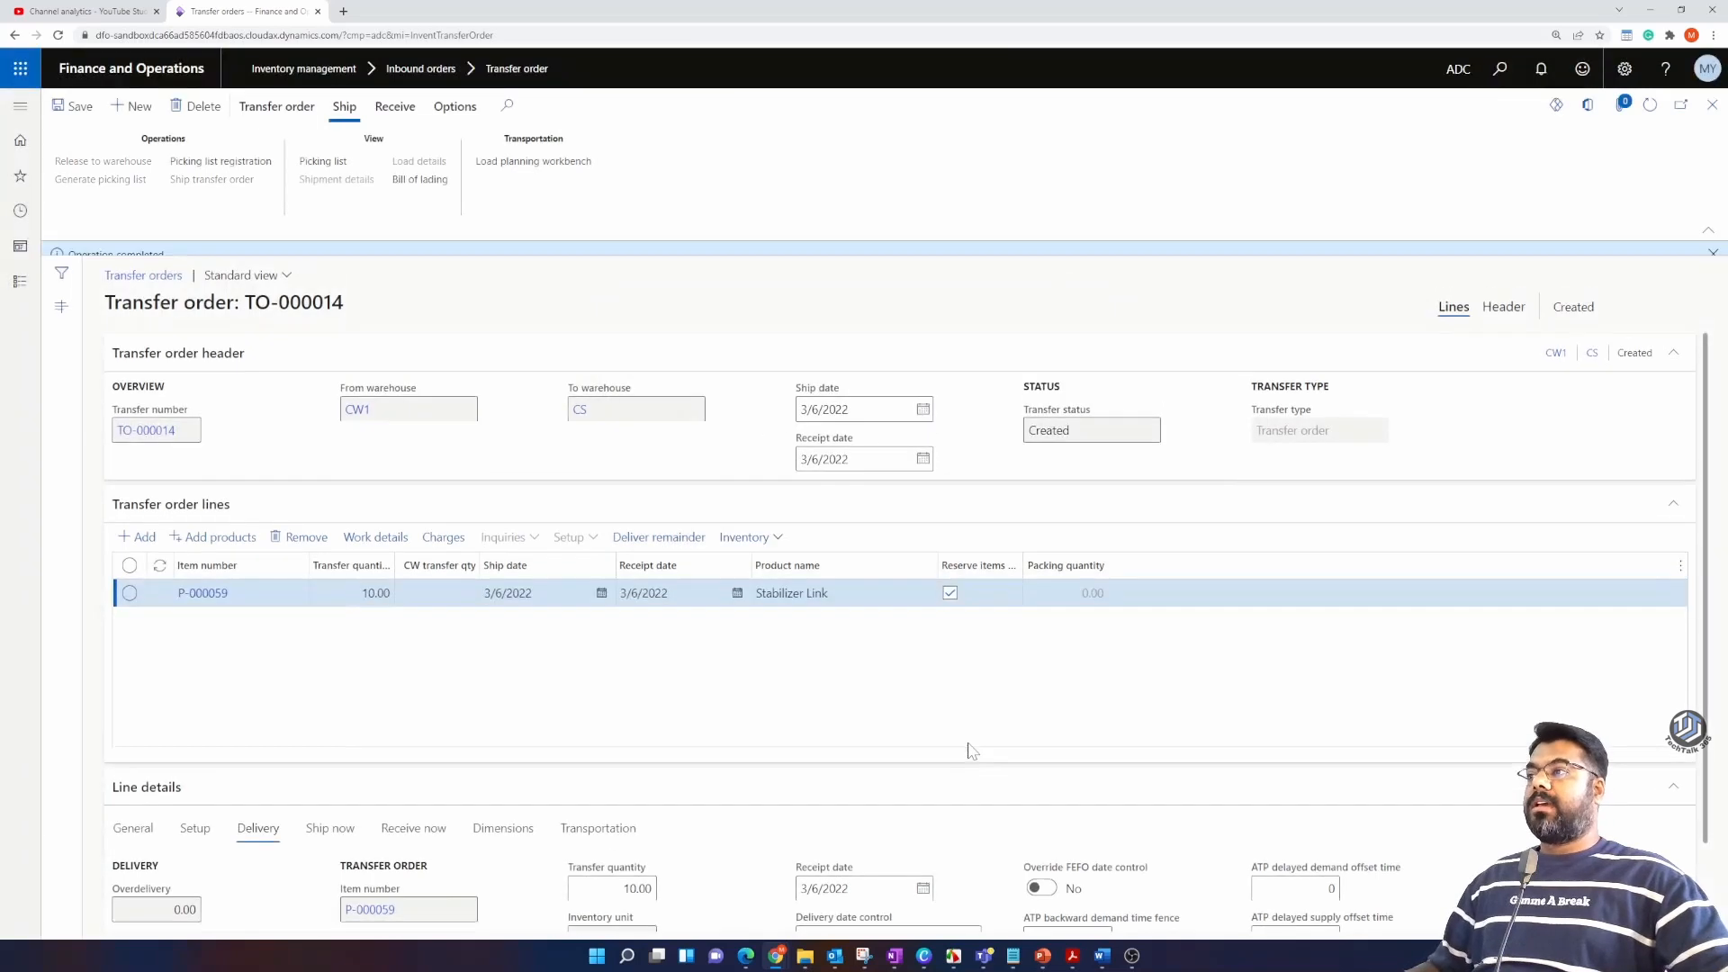
# Step: Open the registration of the order's activated picking list, update all its lines, and return to the transfer order
pyautogui.click(323, 164)
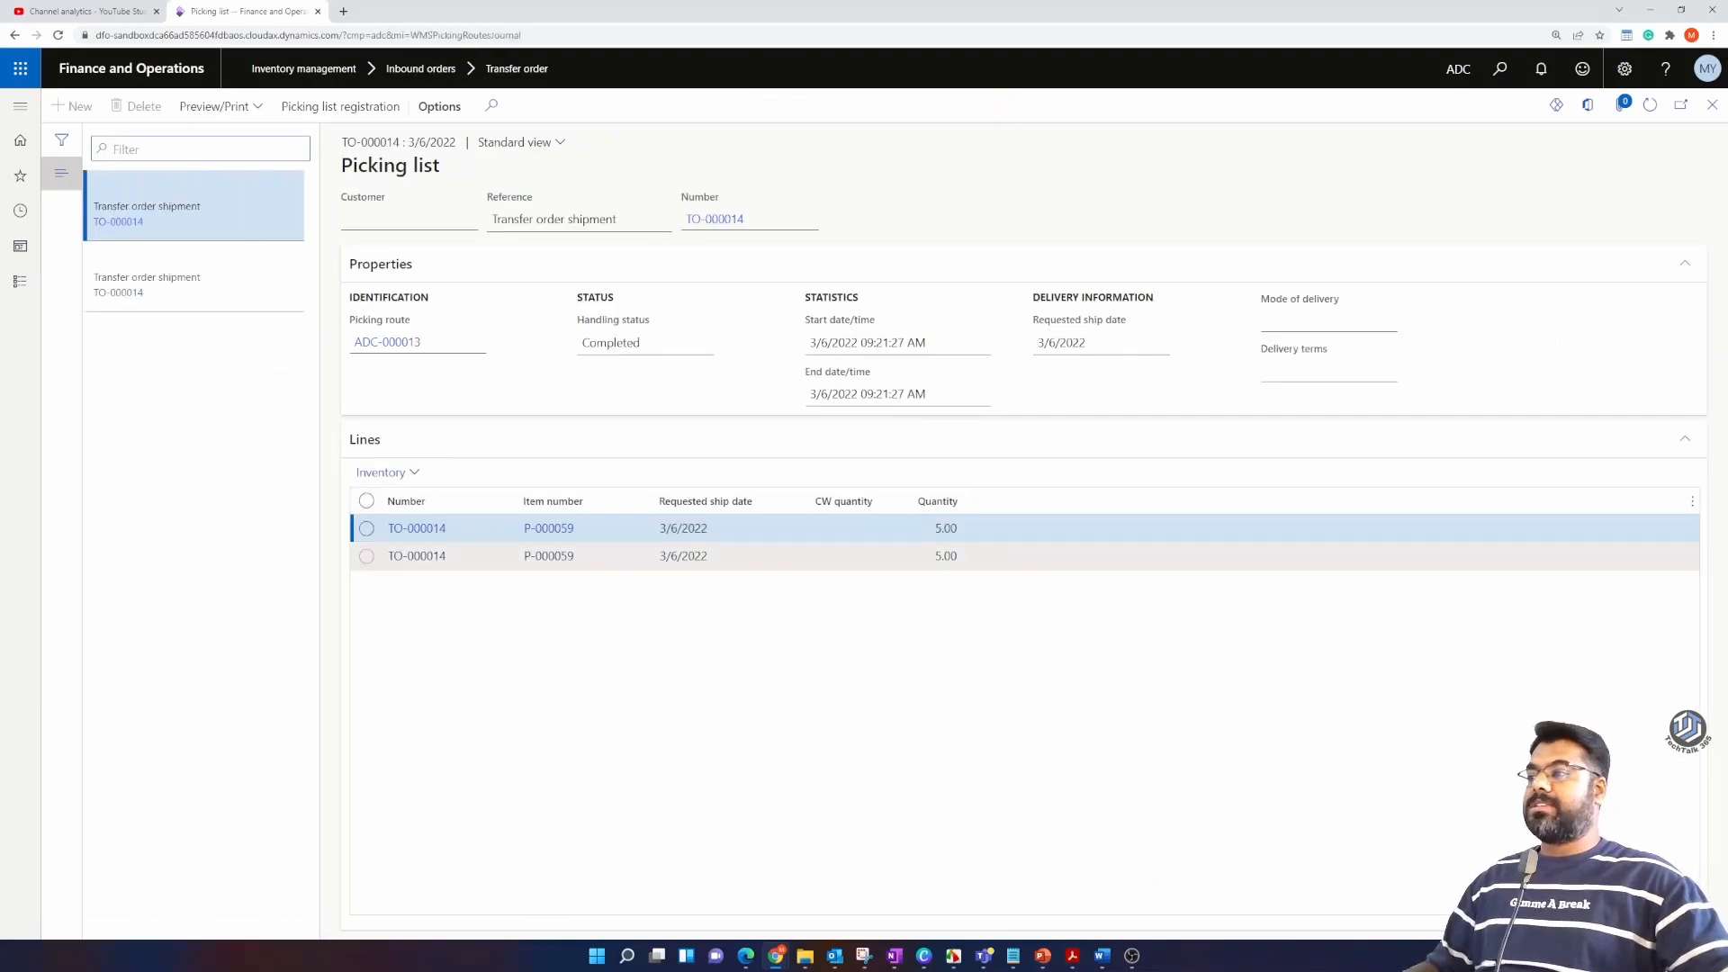
pyautogui.click(225, 279)
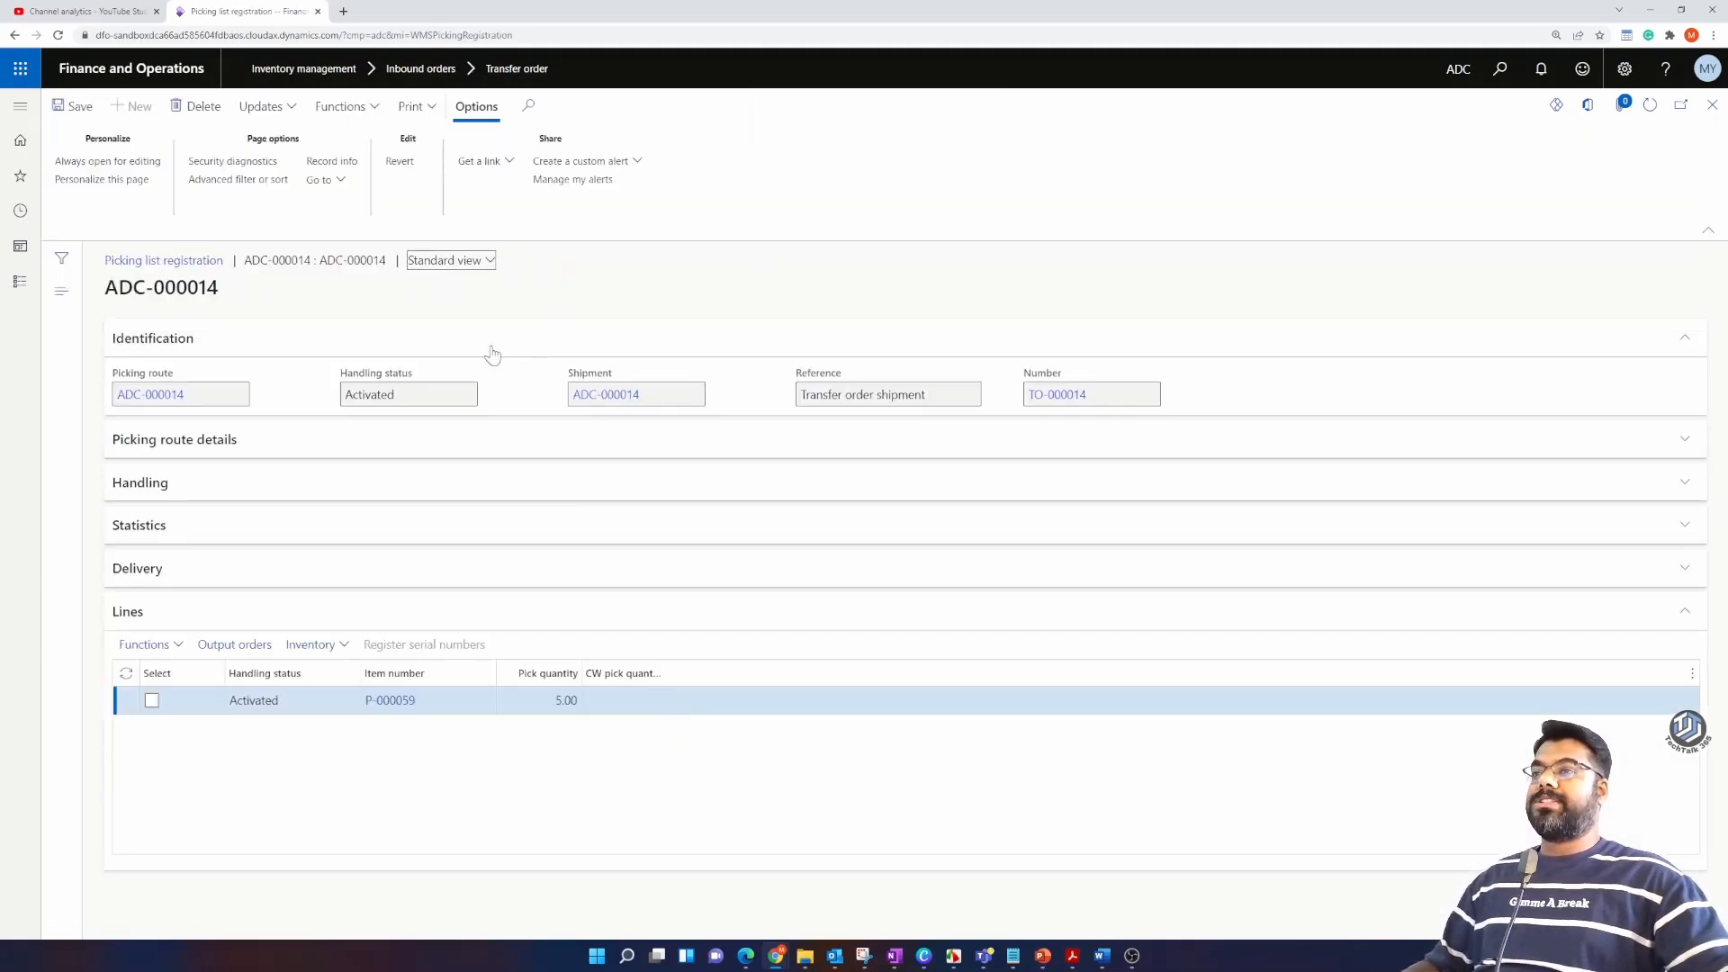
pyautogui.click(289, 110)
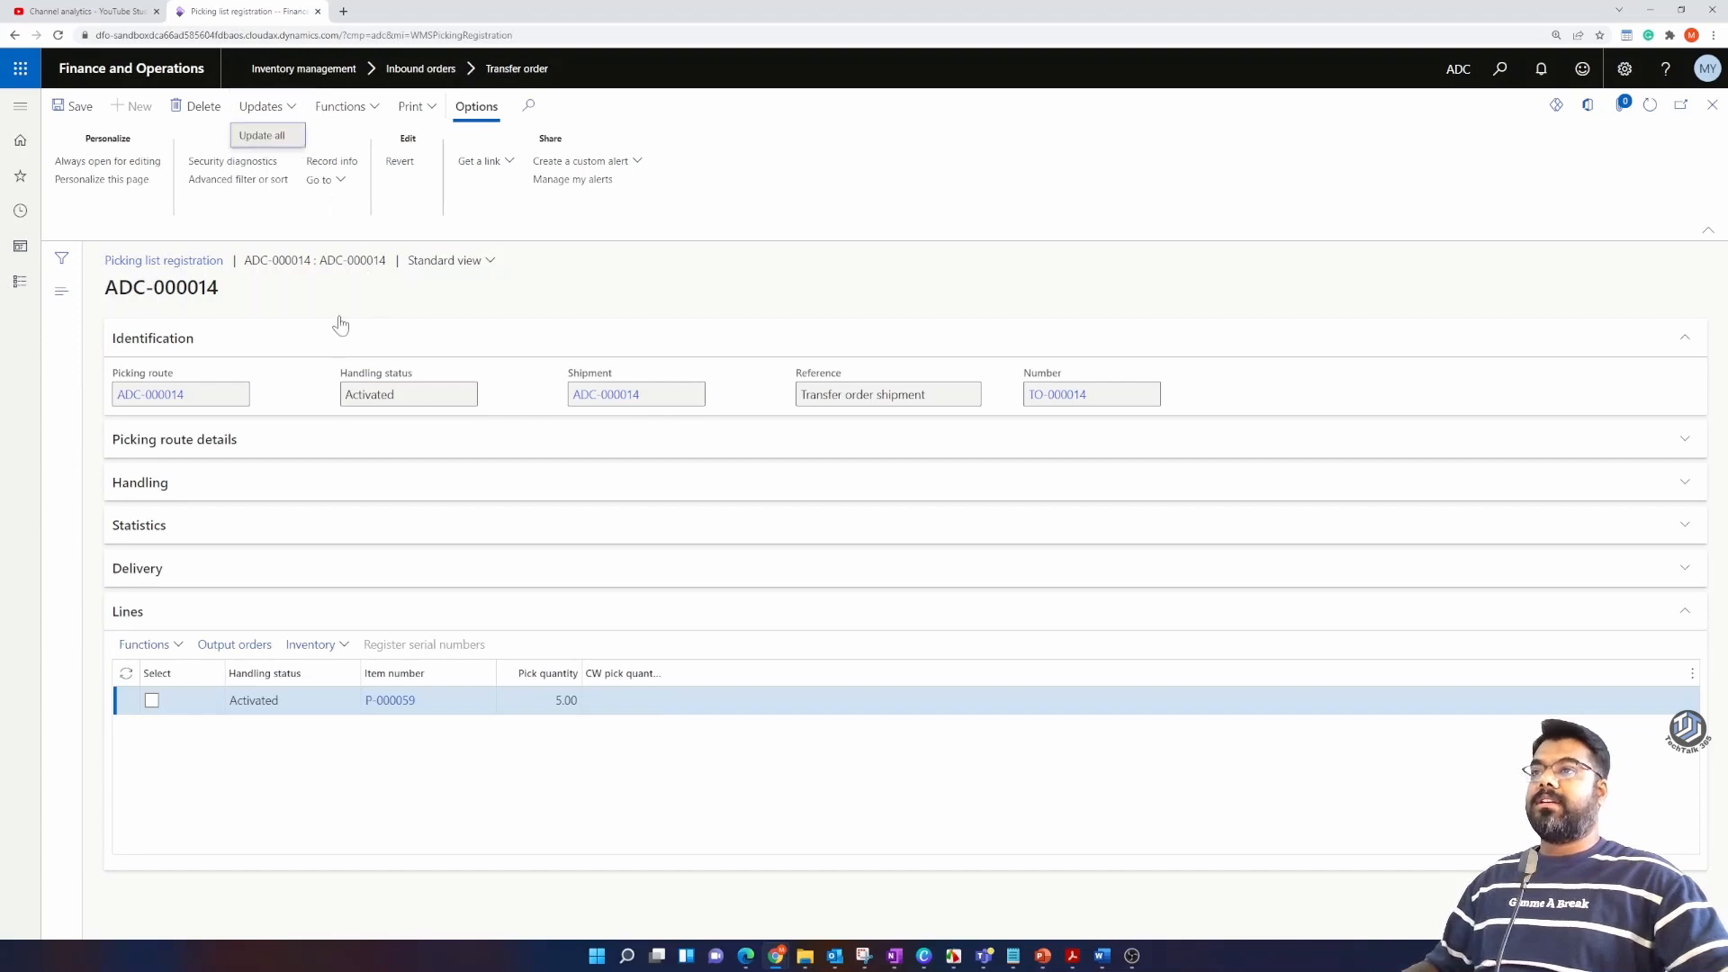
pyautogui.click(268, 140)
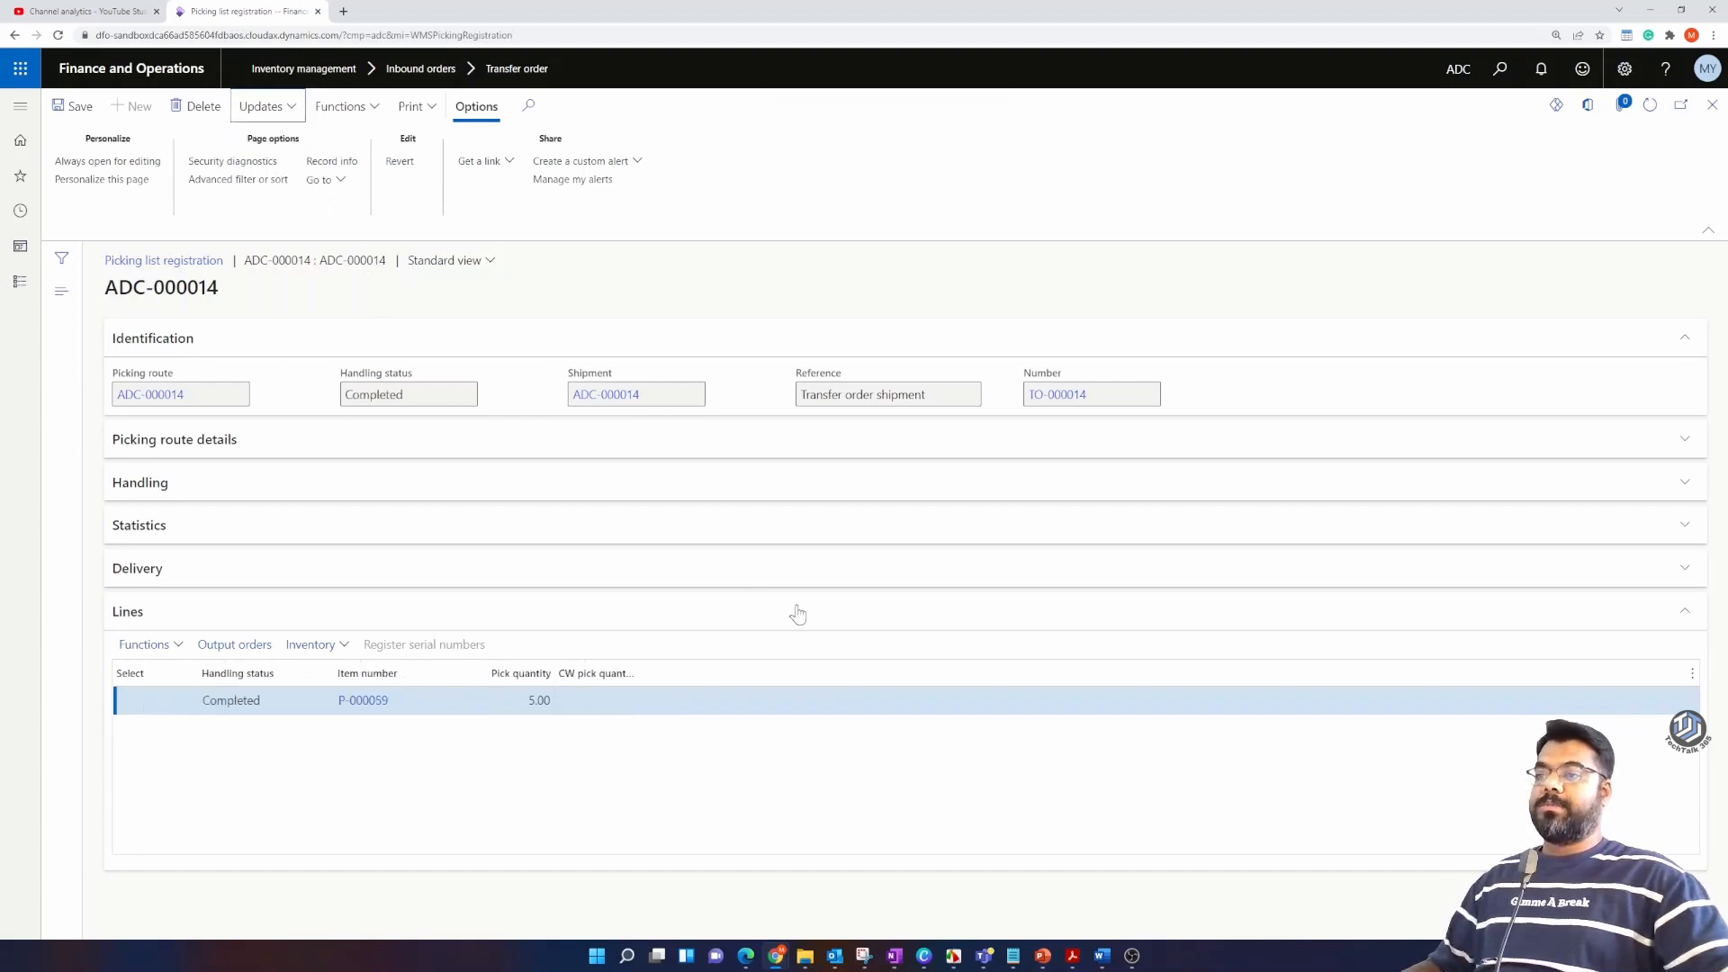
pyautogui.click(1713, 104)
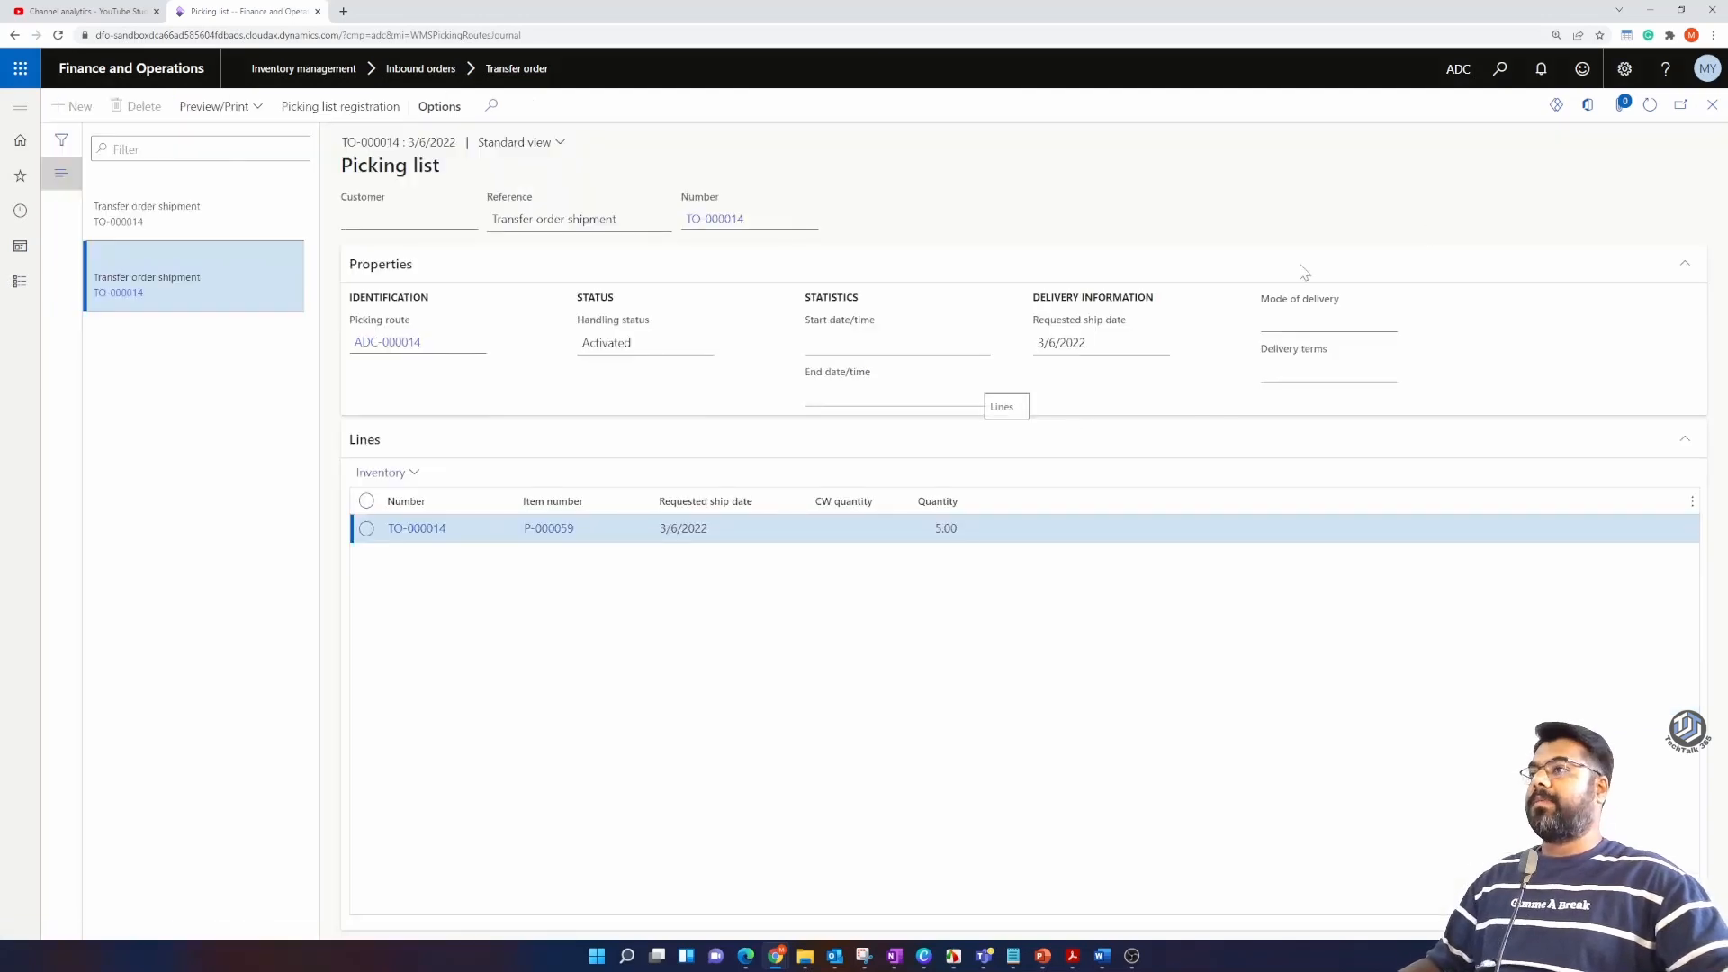
pyautogui.click(1713, 105)
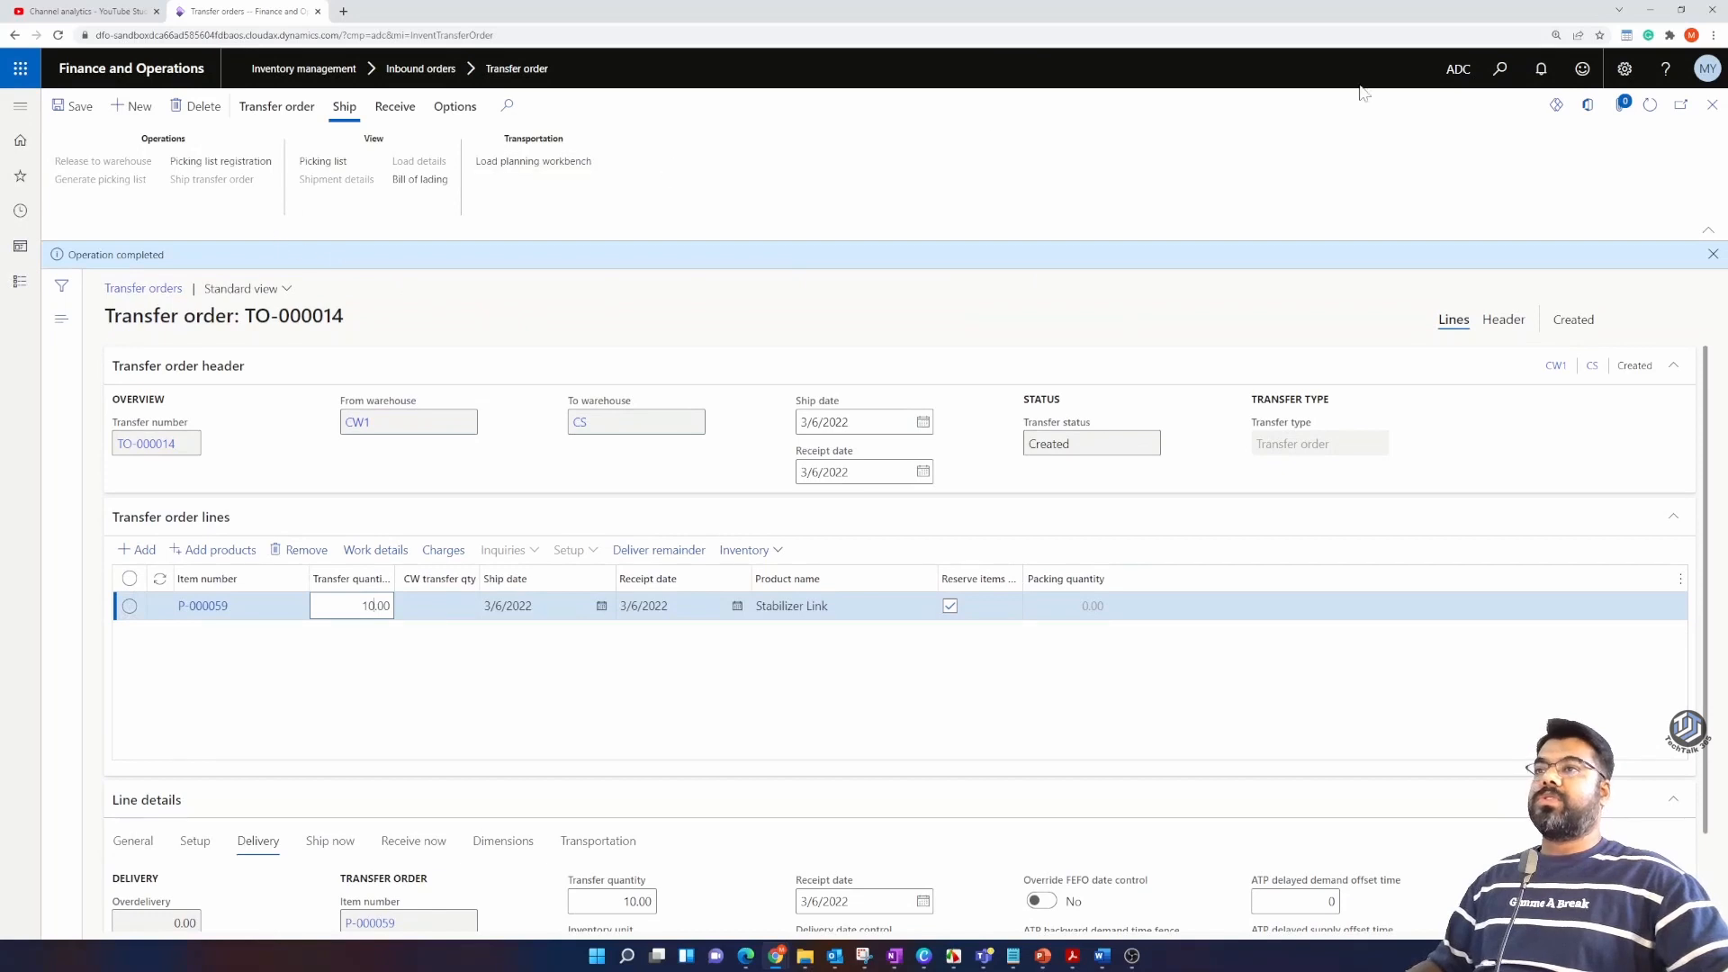
# Step: Refresh the transfer order and post the shipment of the remaining Stabilizer Links with the update option Picked quantity
pyautogui.click(1650, 105)
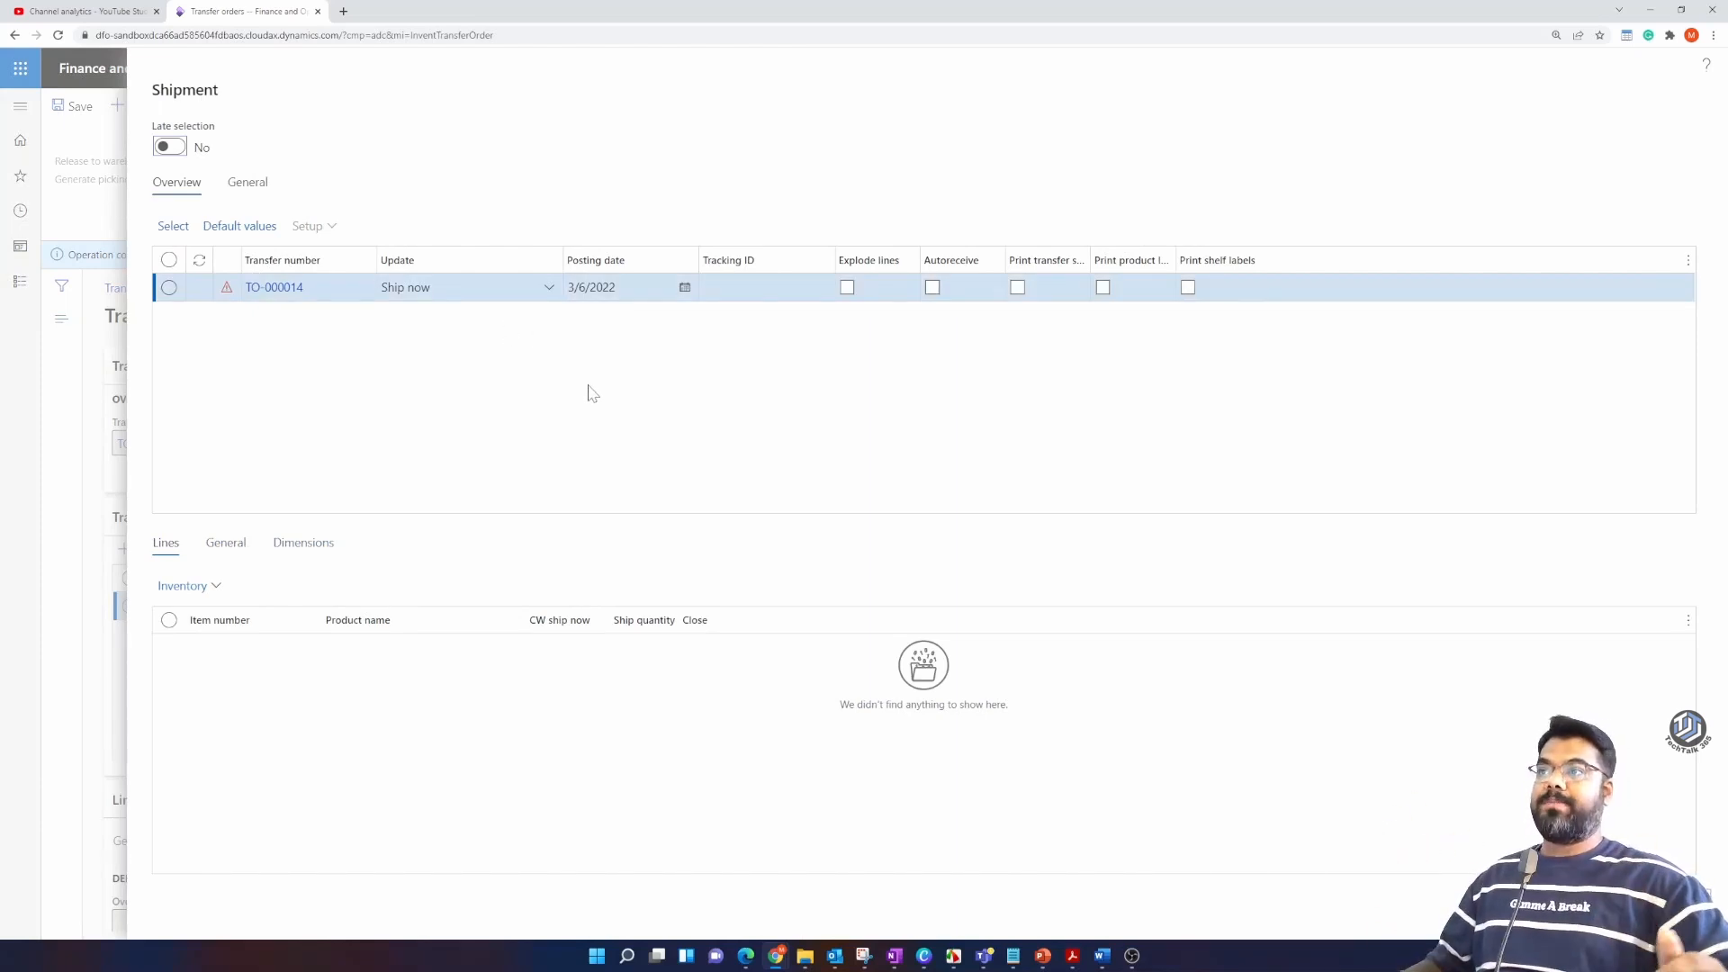
pyautogui.click(550, 287)
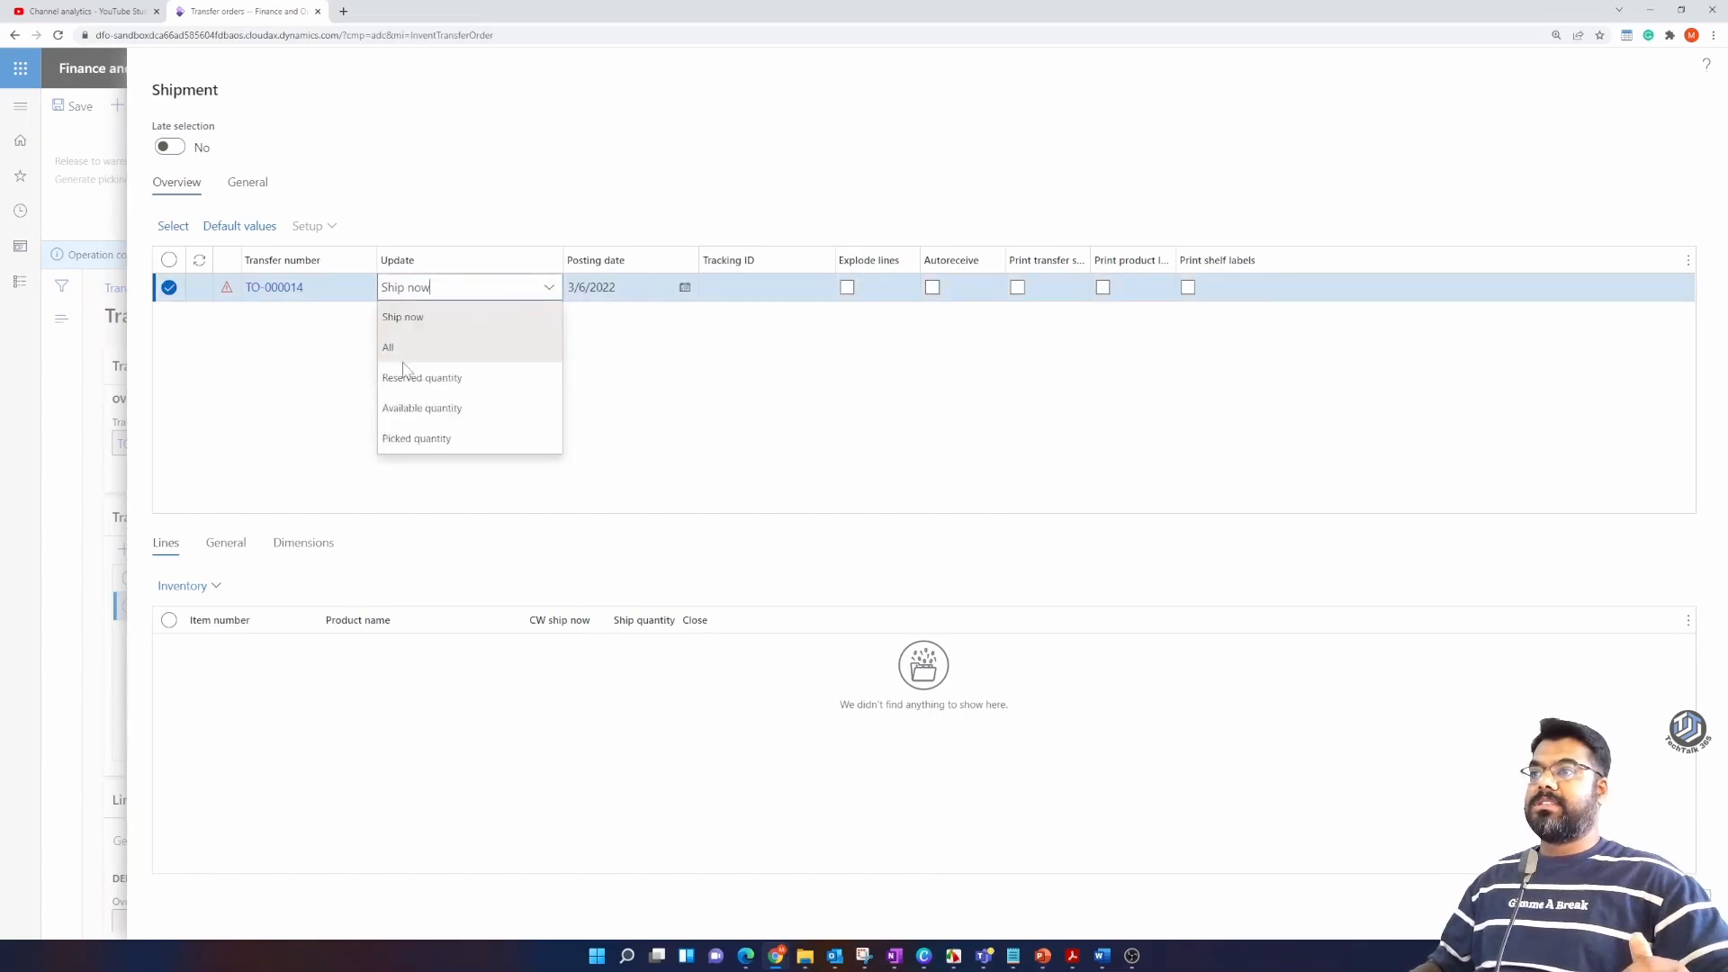
pyautogui.click(419, 439)
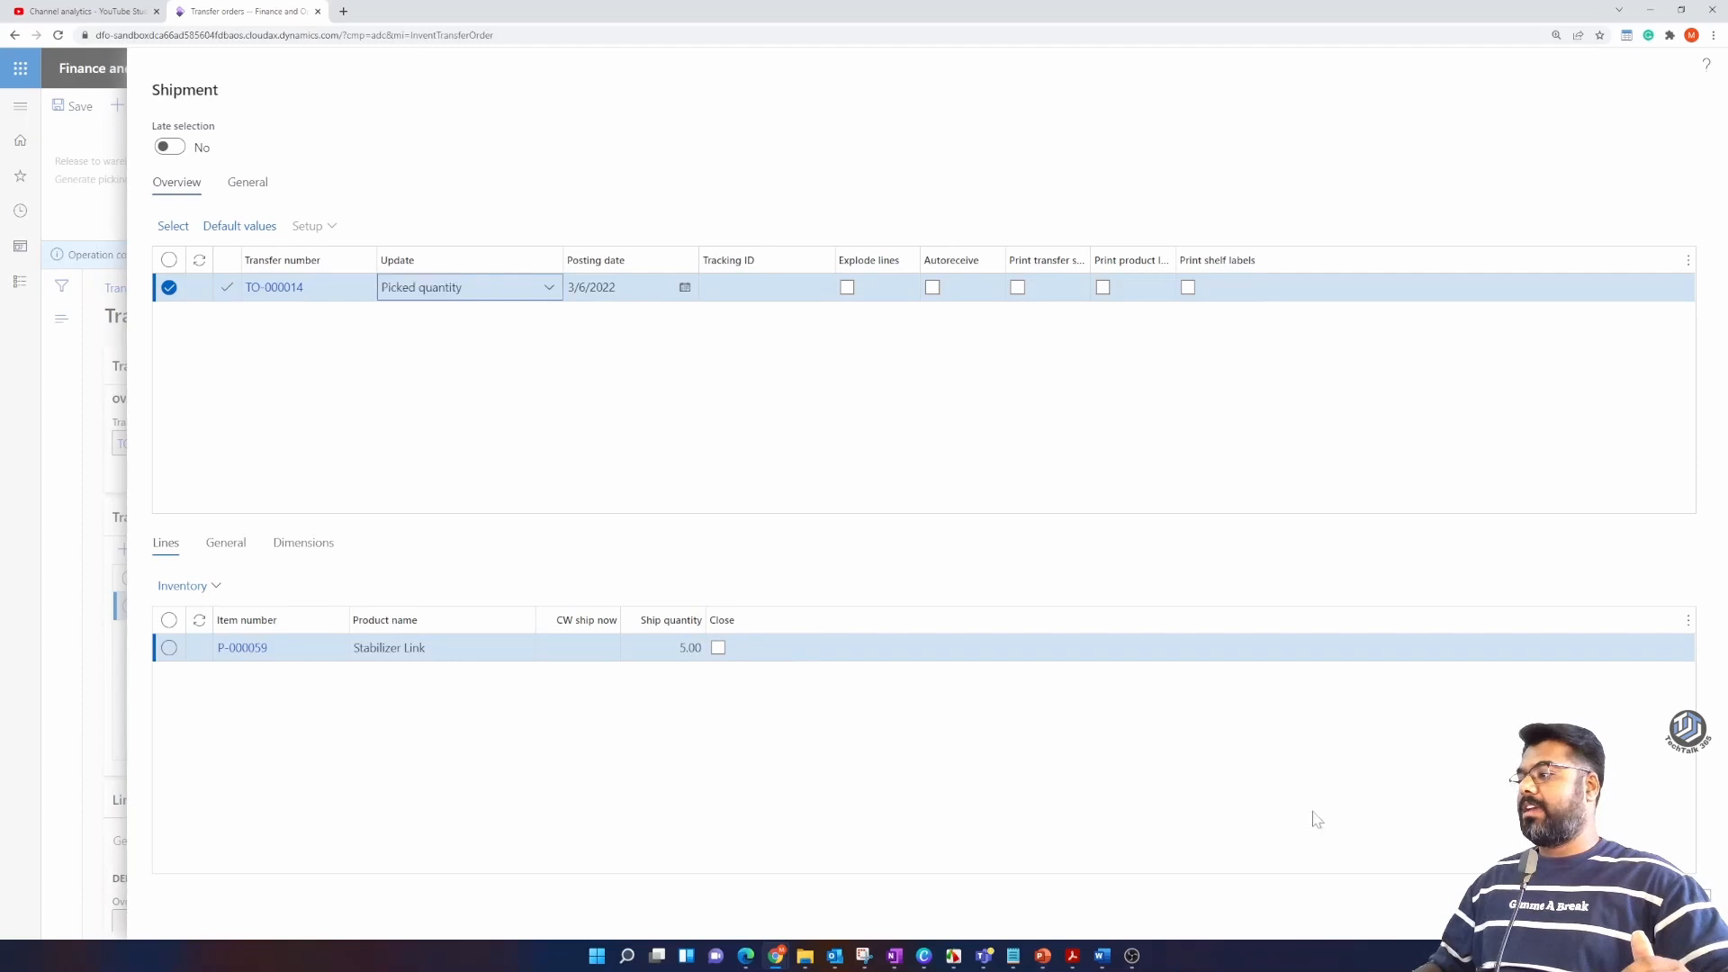
pyautogui.click(1623, 896)
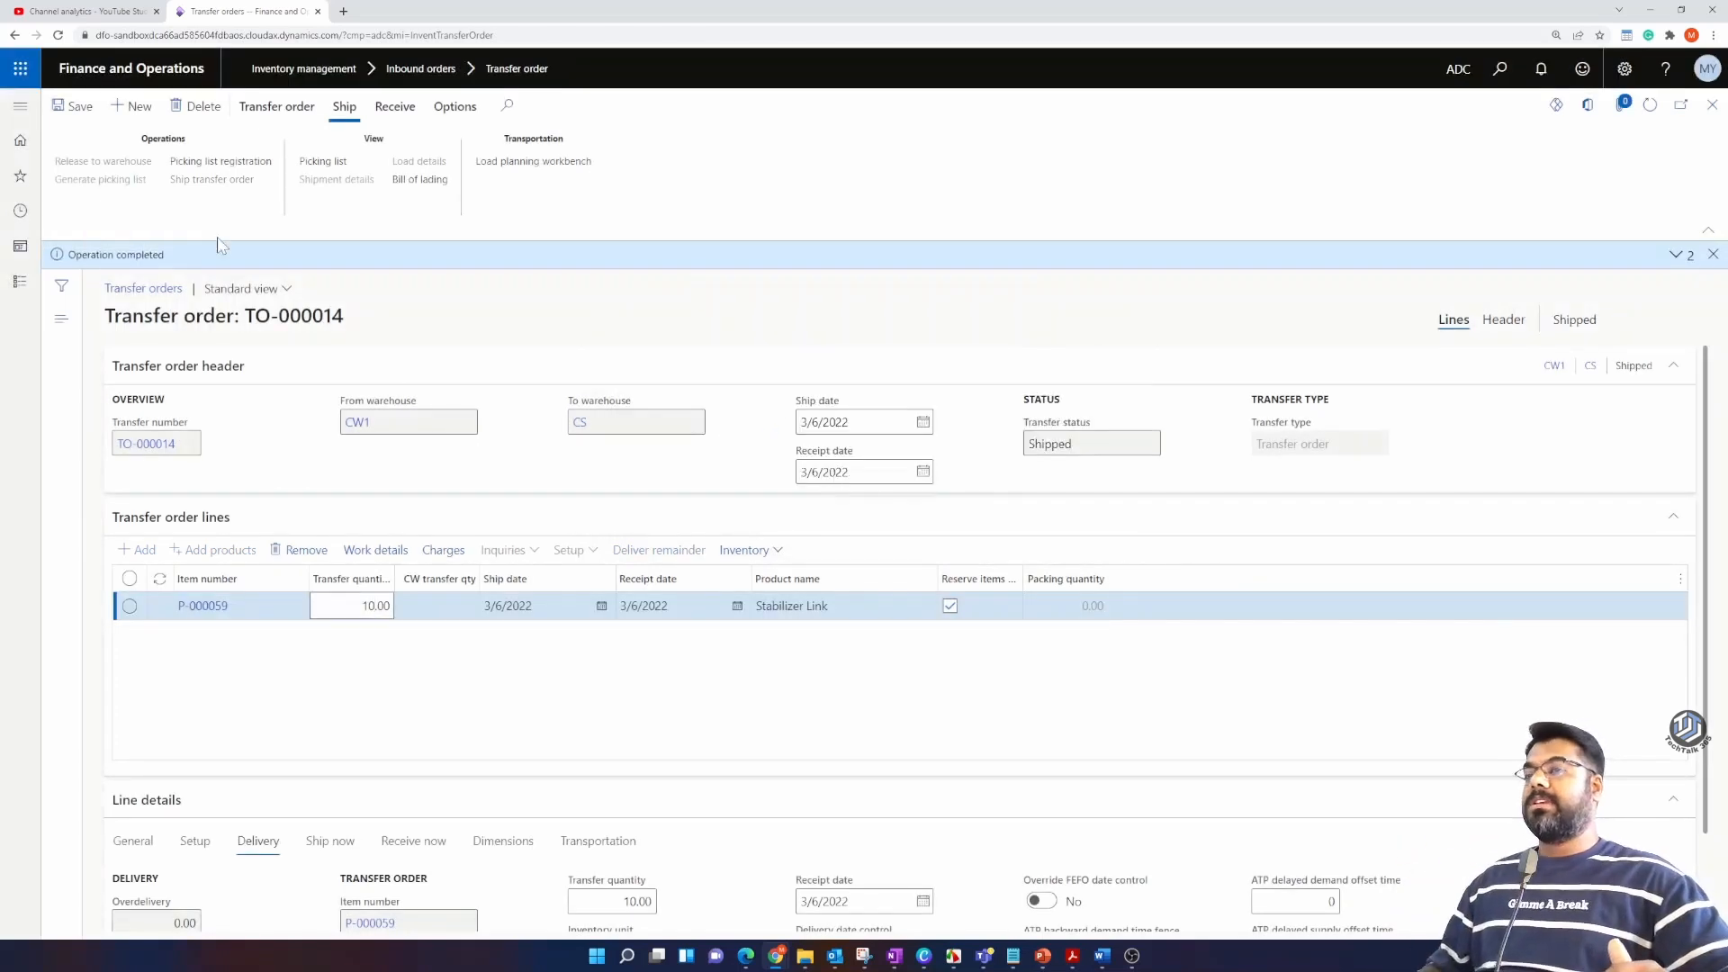
# Step: Open the receipt posting for the shipped transfer order
pyautogui.click(382, 110)
pyautogui.click(78, 164)
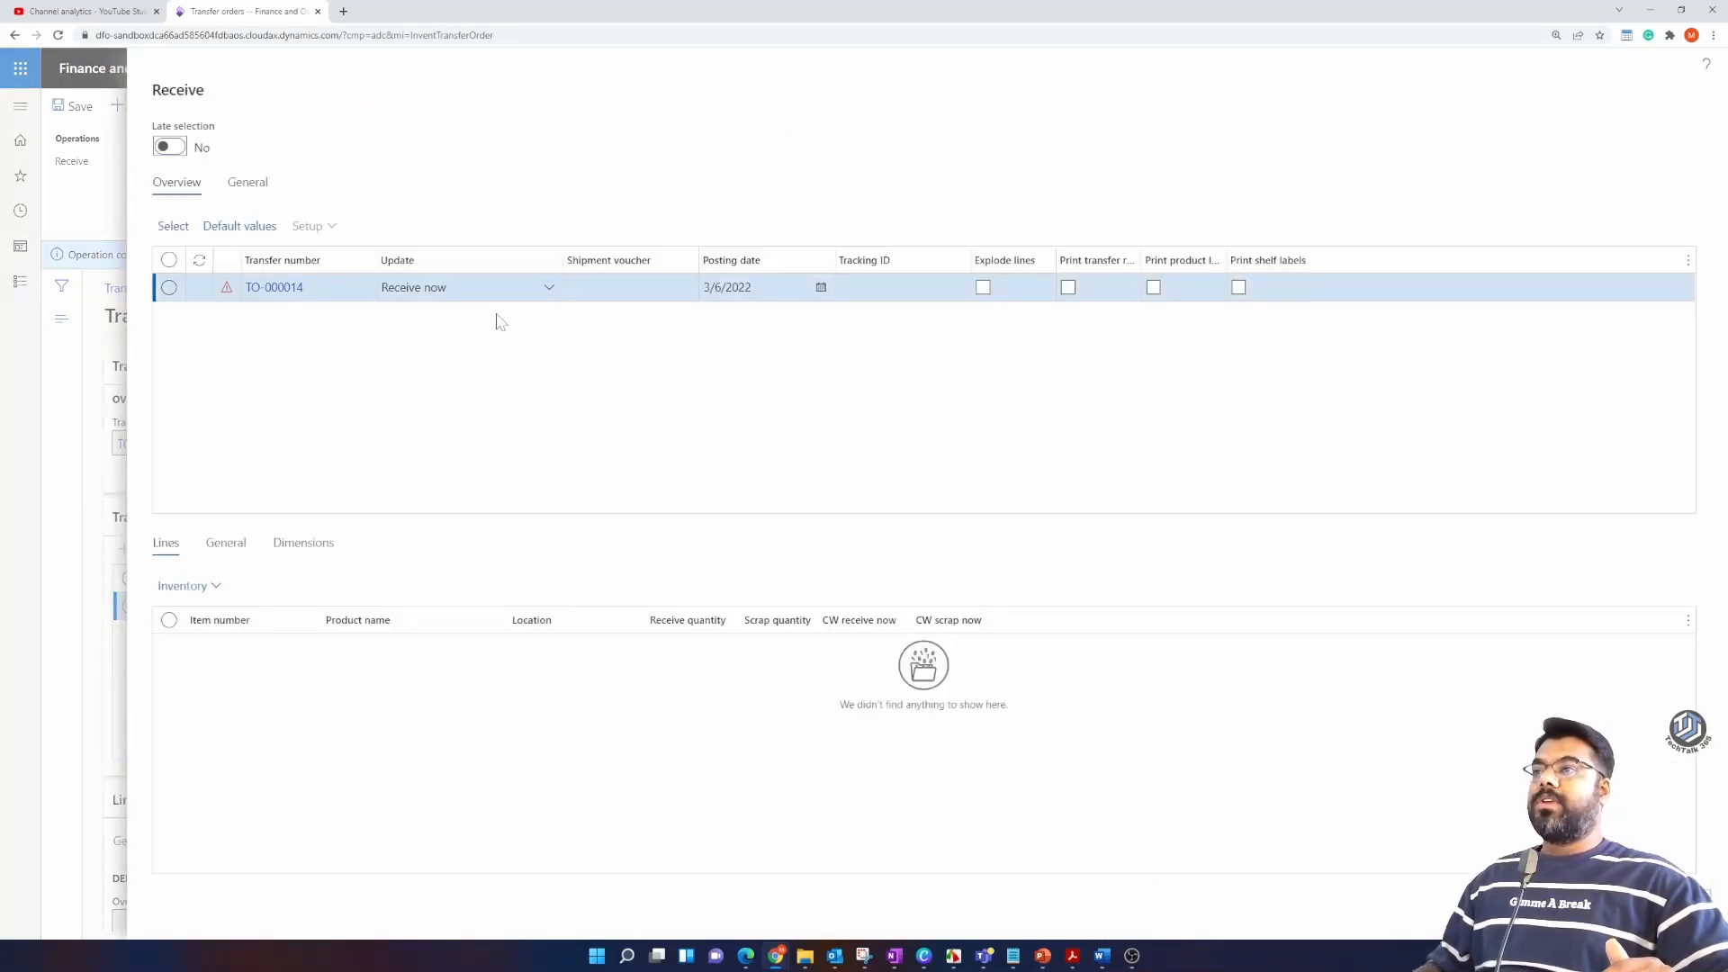
# Step: Try the receipt update option Shipment with voucher ADC-14039, and compare it with the option All
pyautogui.click(621, 288)
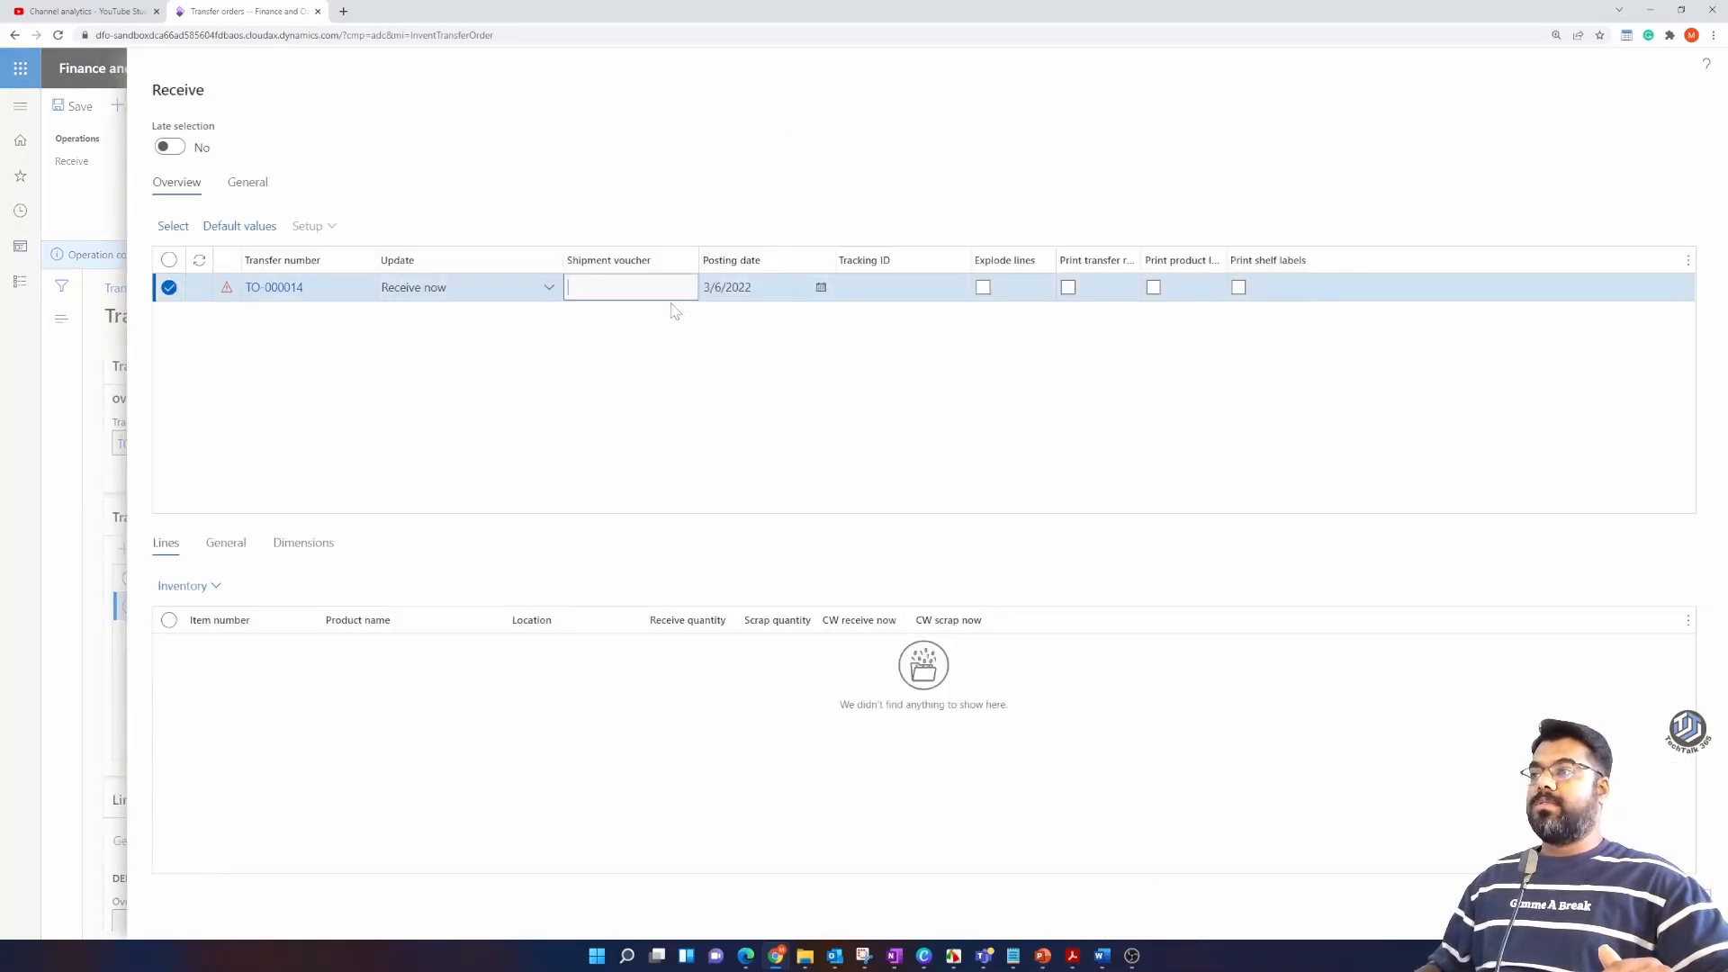
pyautogui.click(549, 290)
pyautogui.click(455, 376)
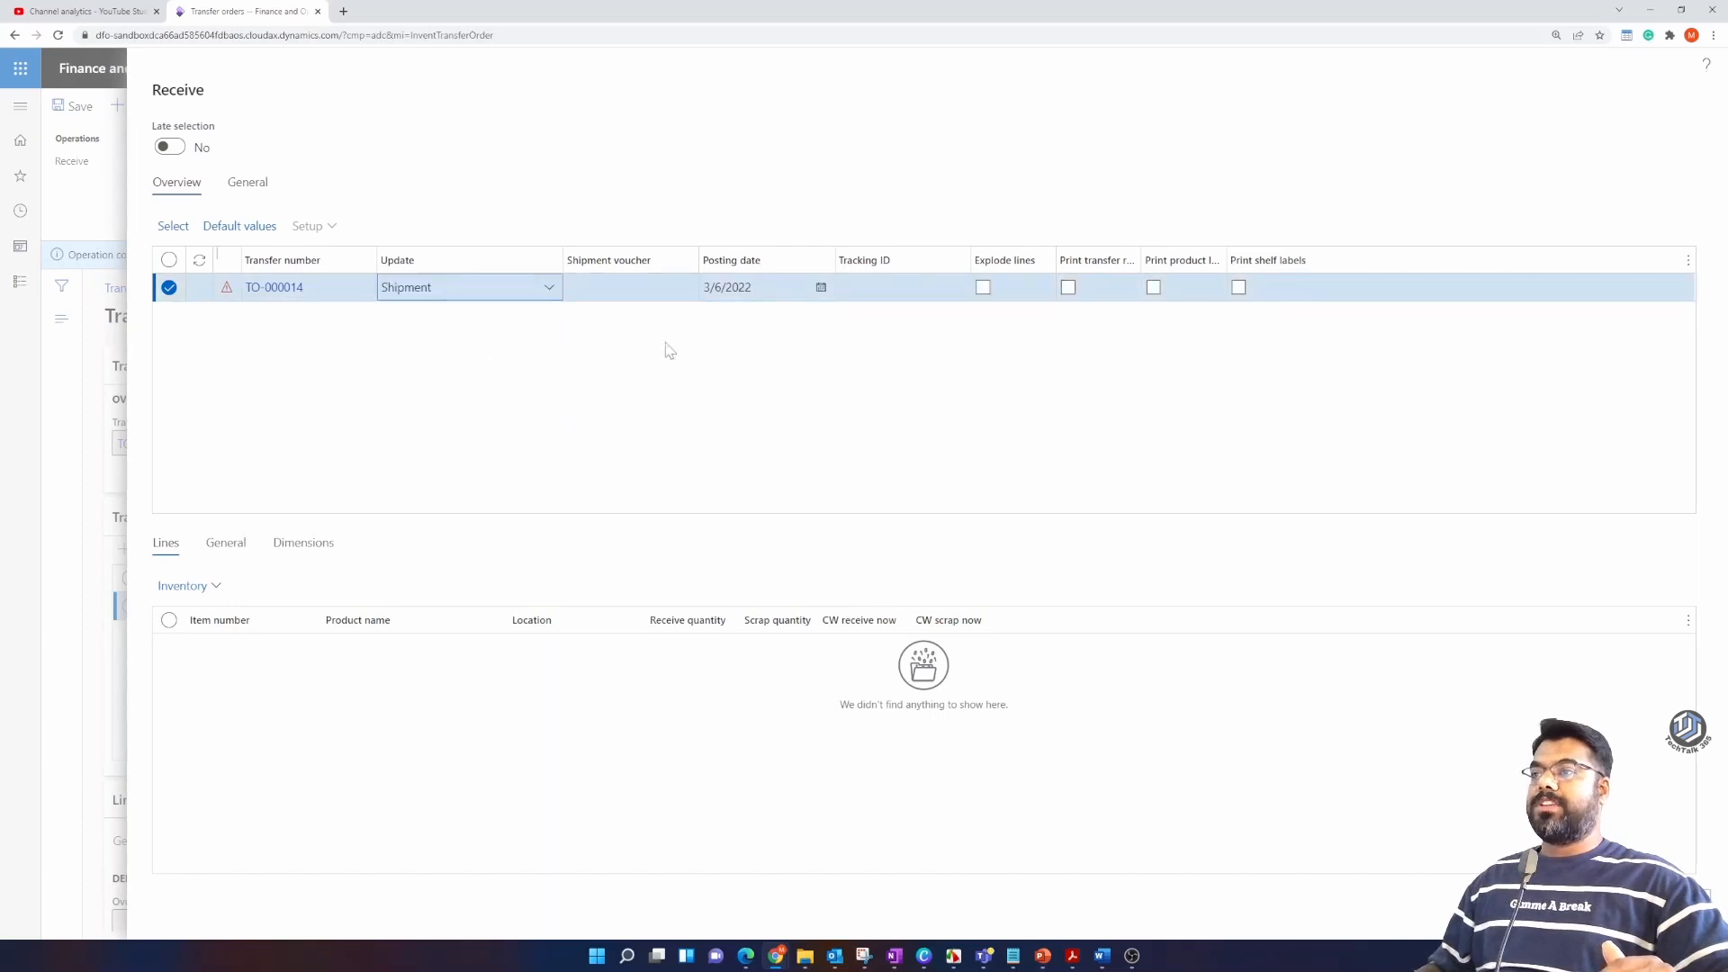
pyautogui.click(689, 297)
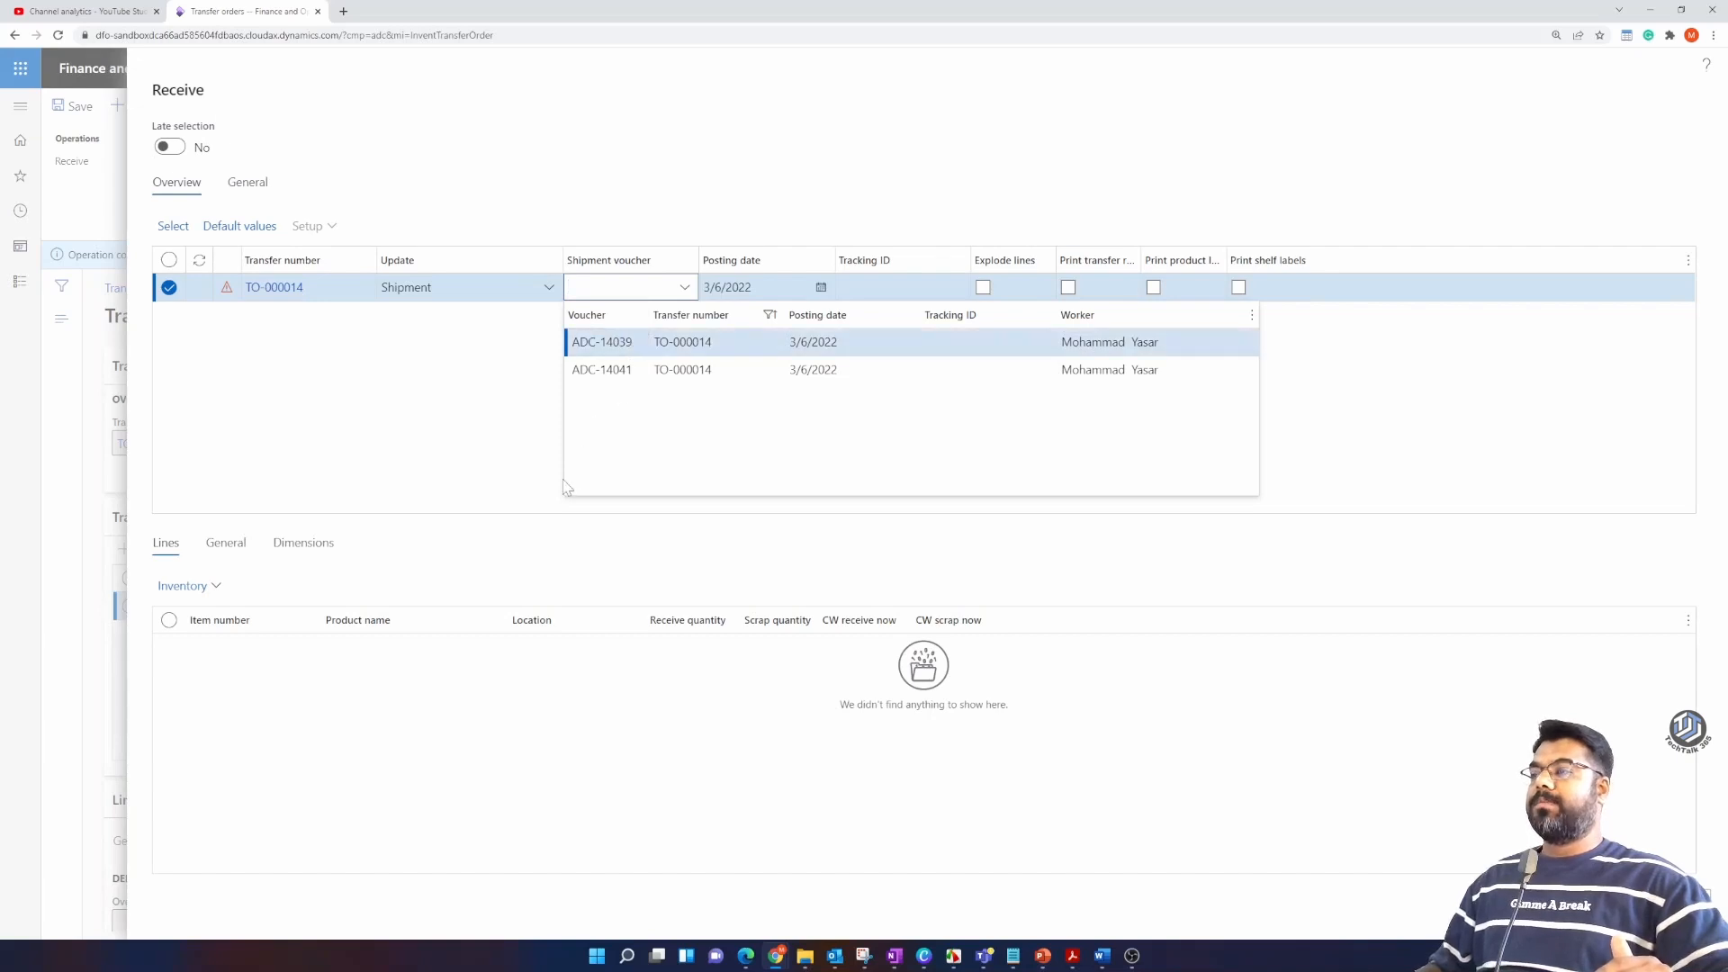
pyautogui.press('Return')
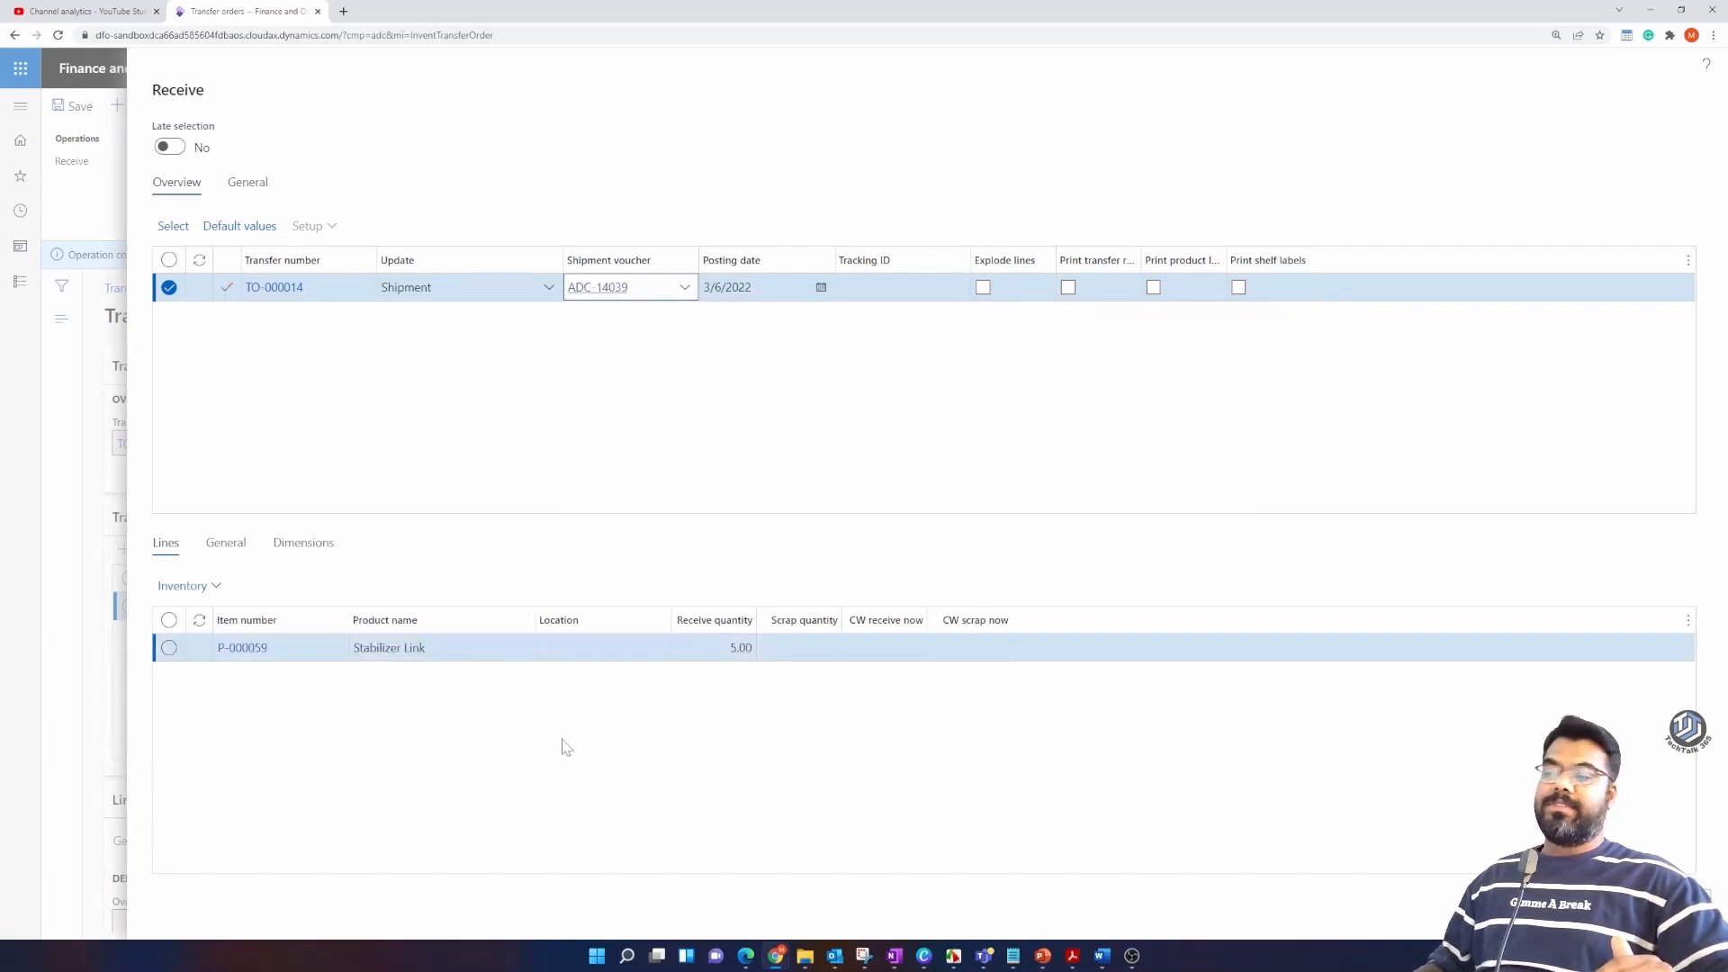
pyautogui.click(537, 297)
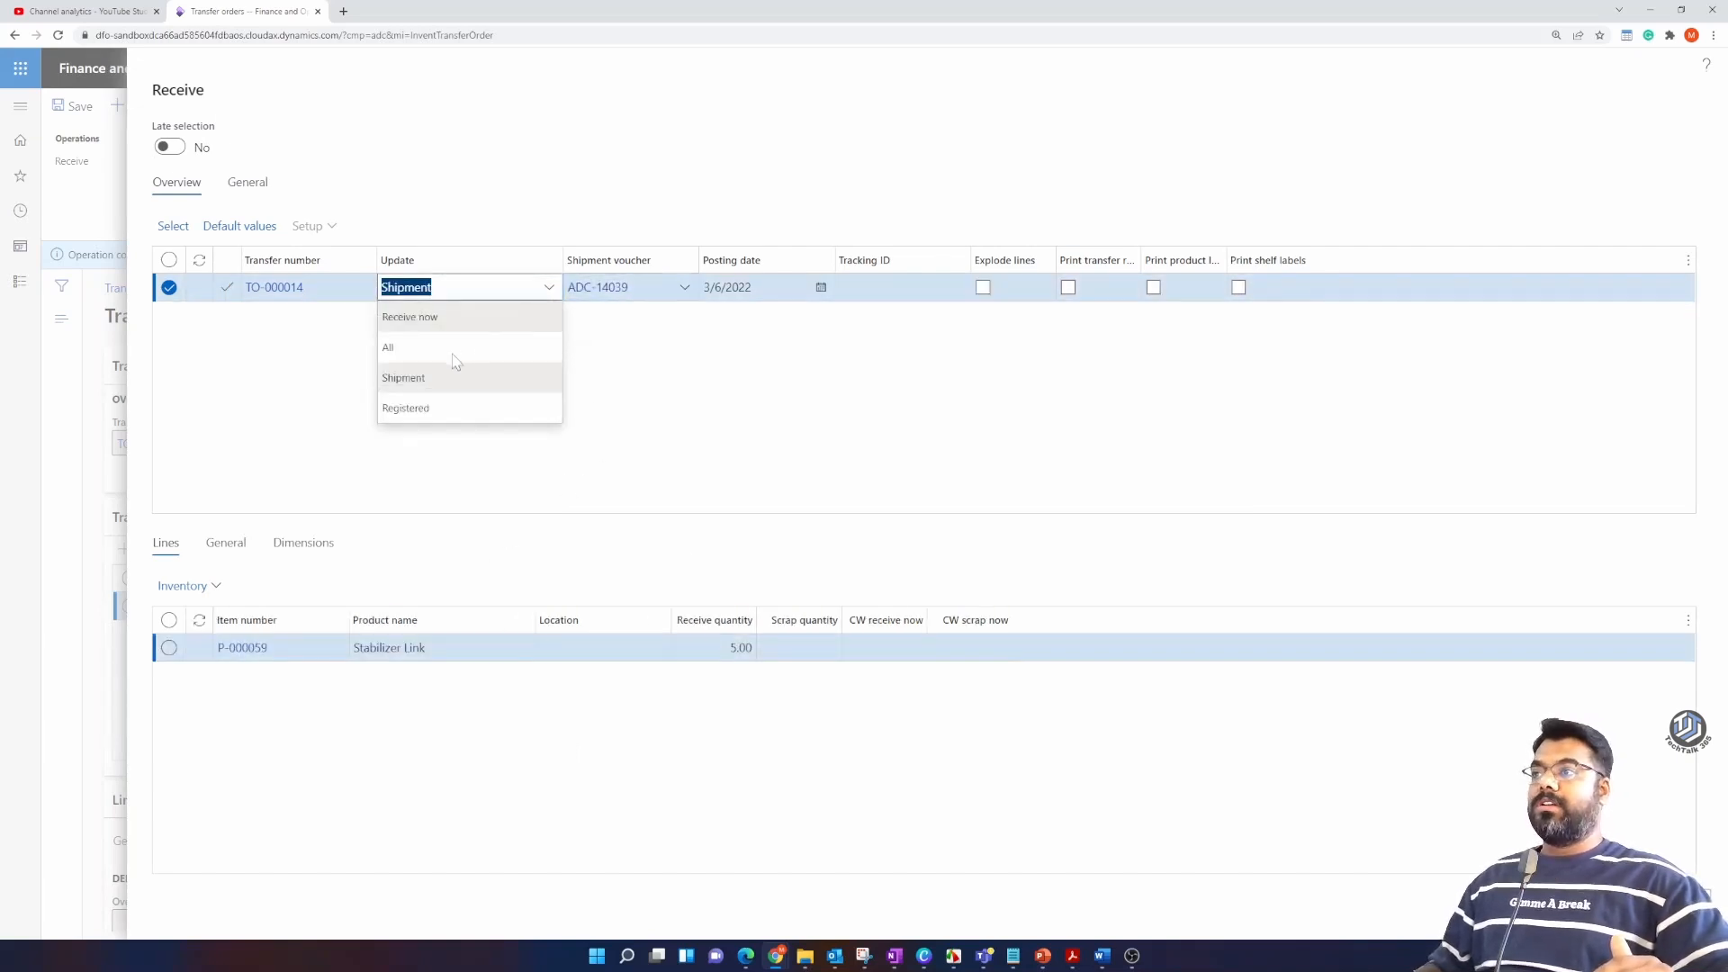
pyautogui.click(457, 354)
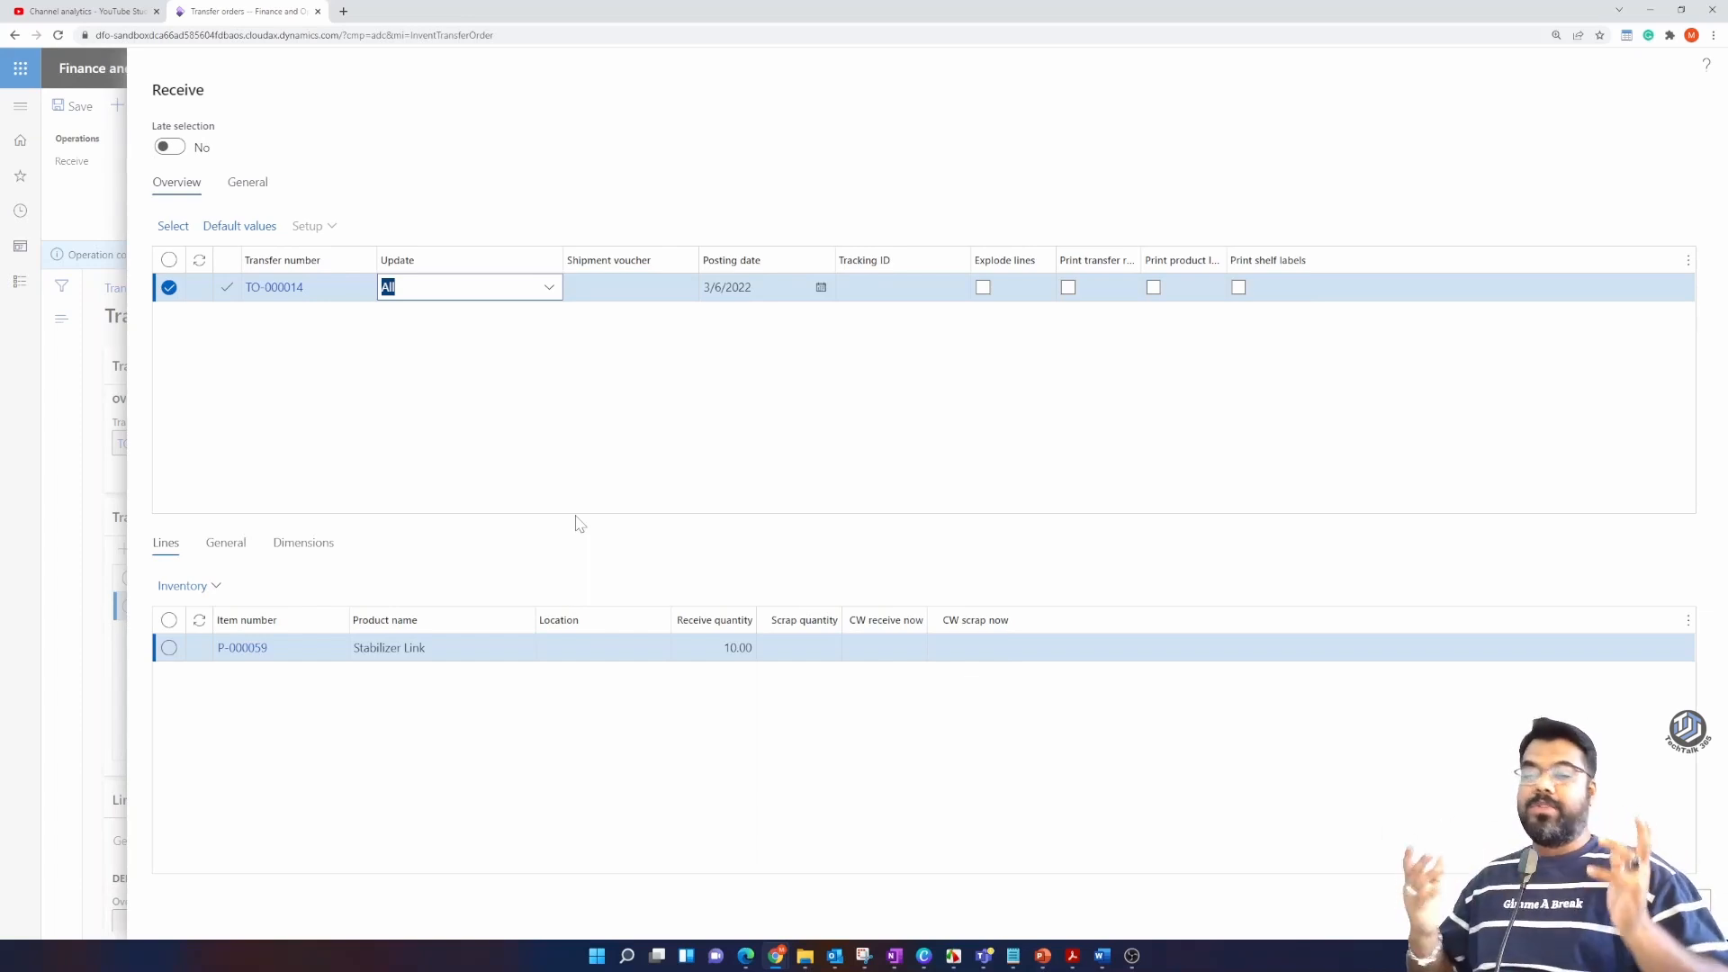
# Step: Set the receipt update option to Shipment, select shipment voucher ADC-14039, and post the receipt
pyautogui.click(548, 287)
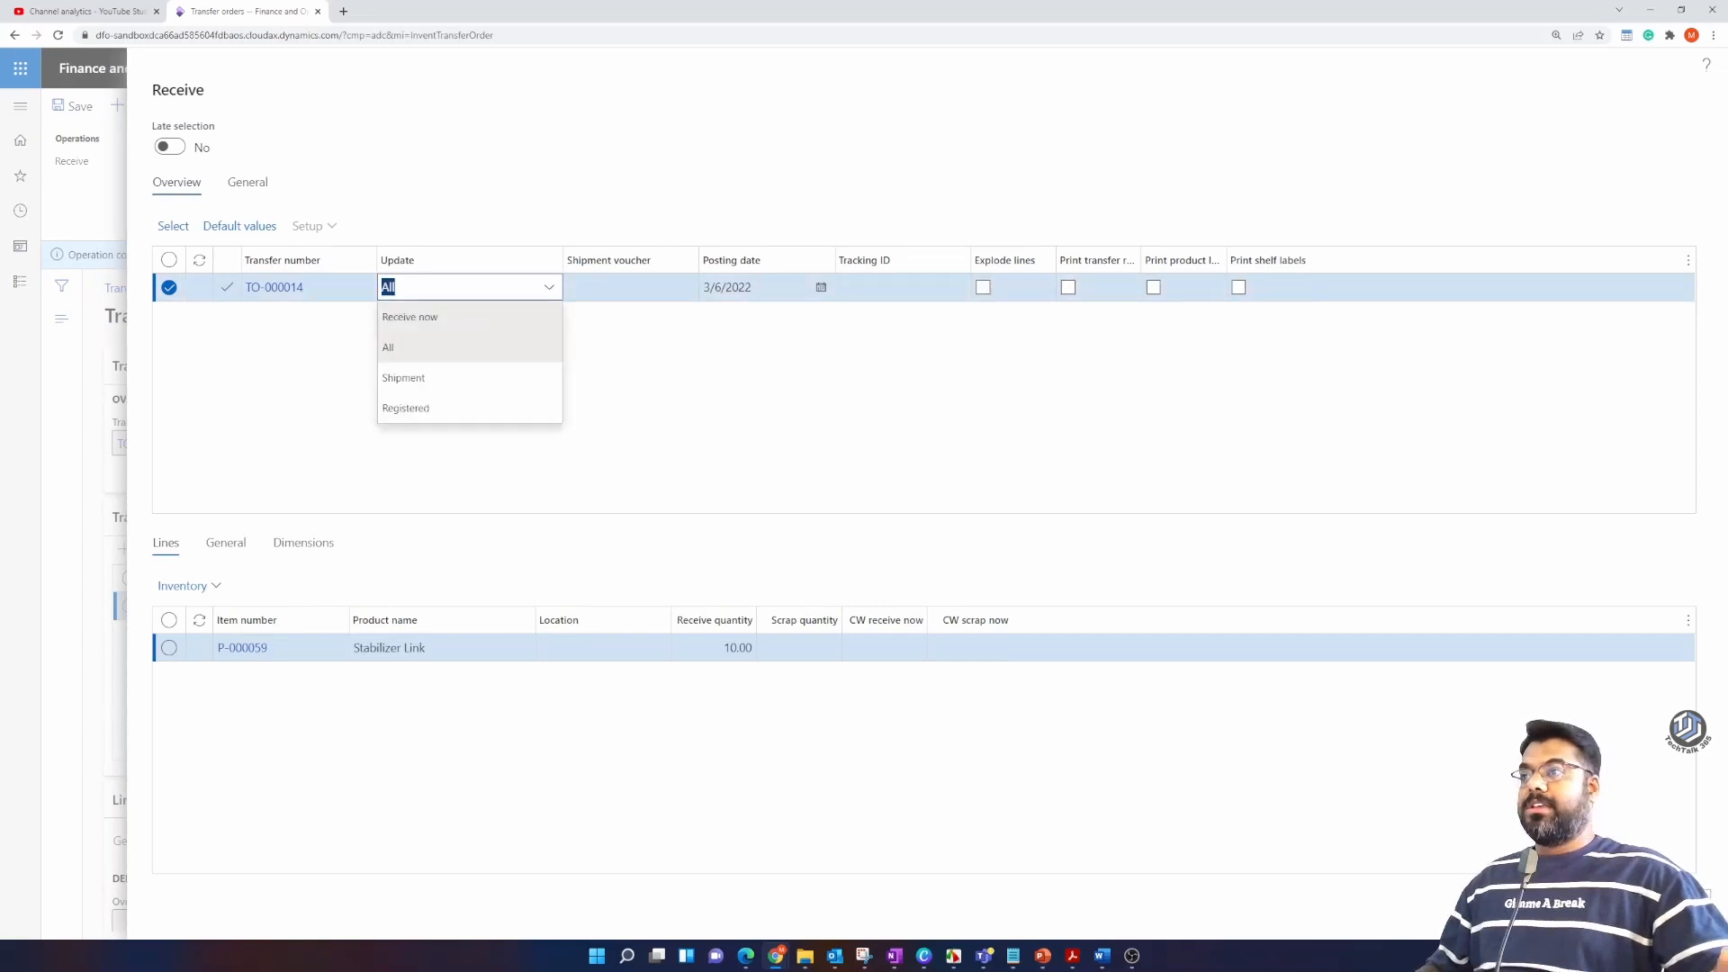
pyautogui.click(430, 378)
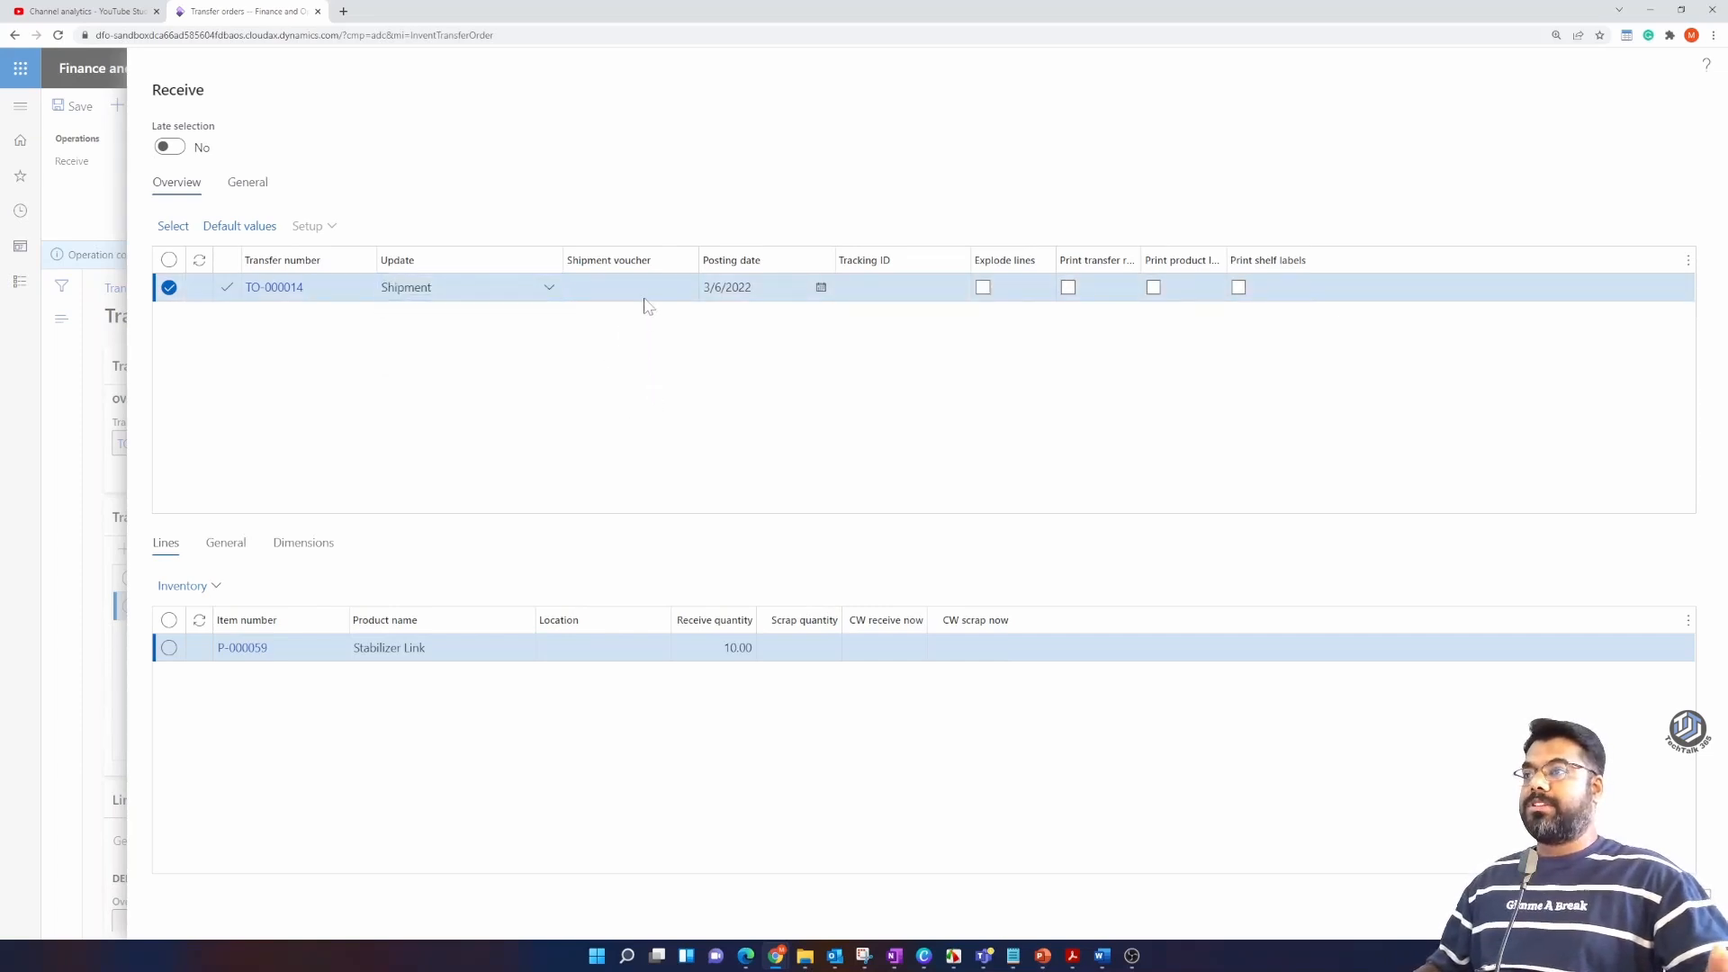
pyautogui.click(677, 293)
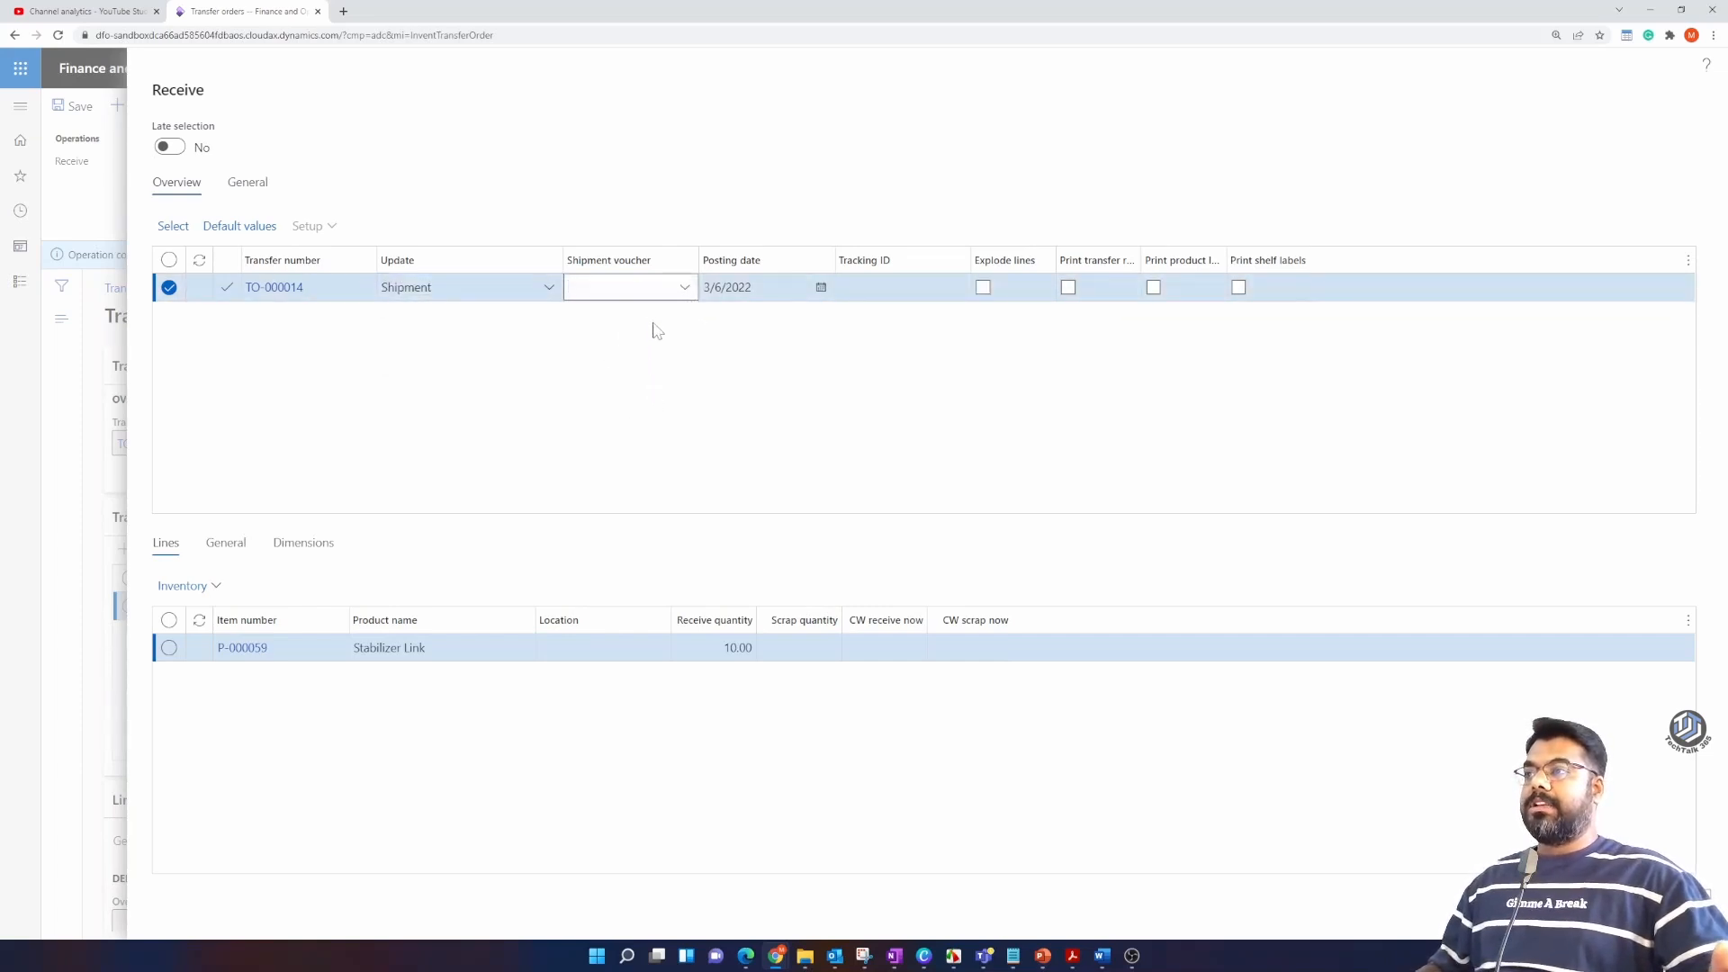
pyautogui.click(682, 293)
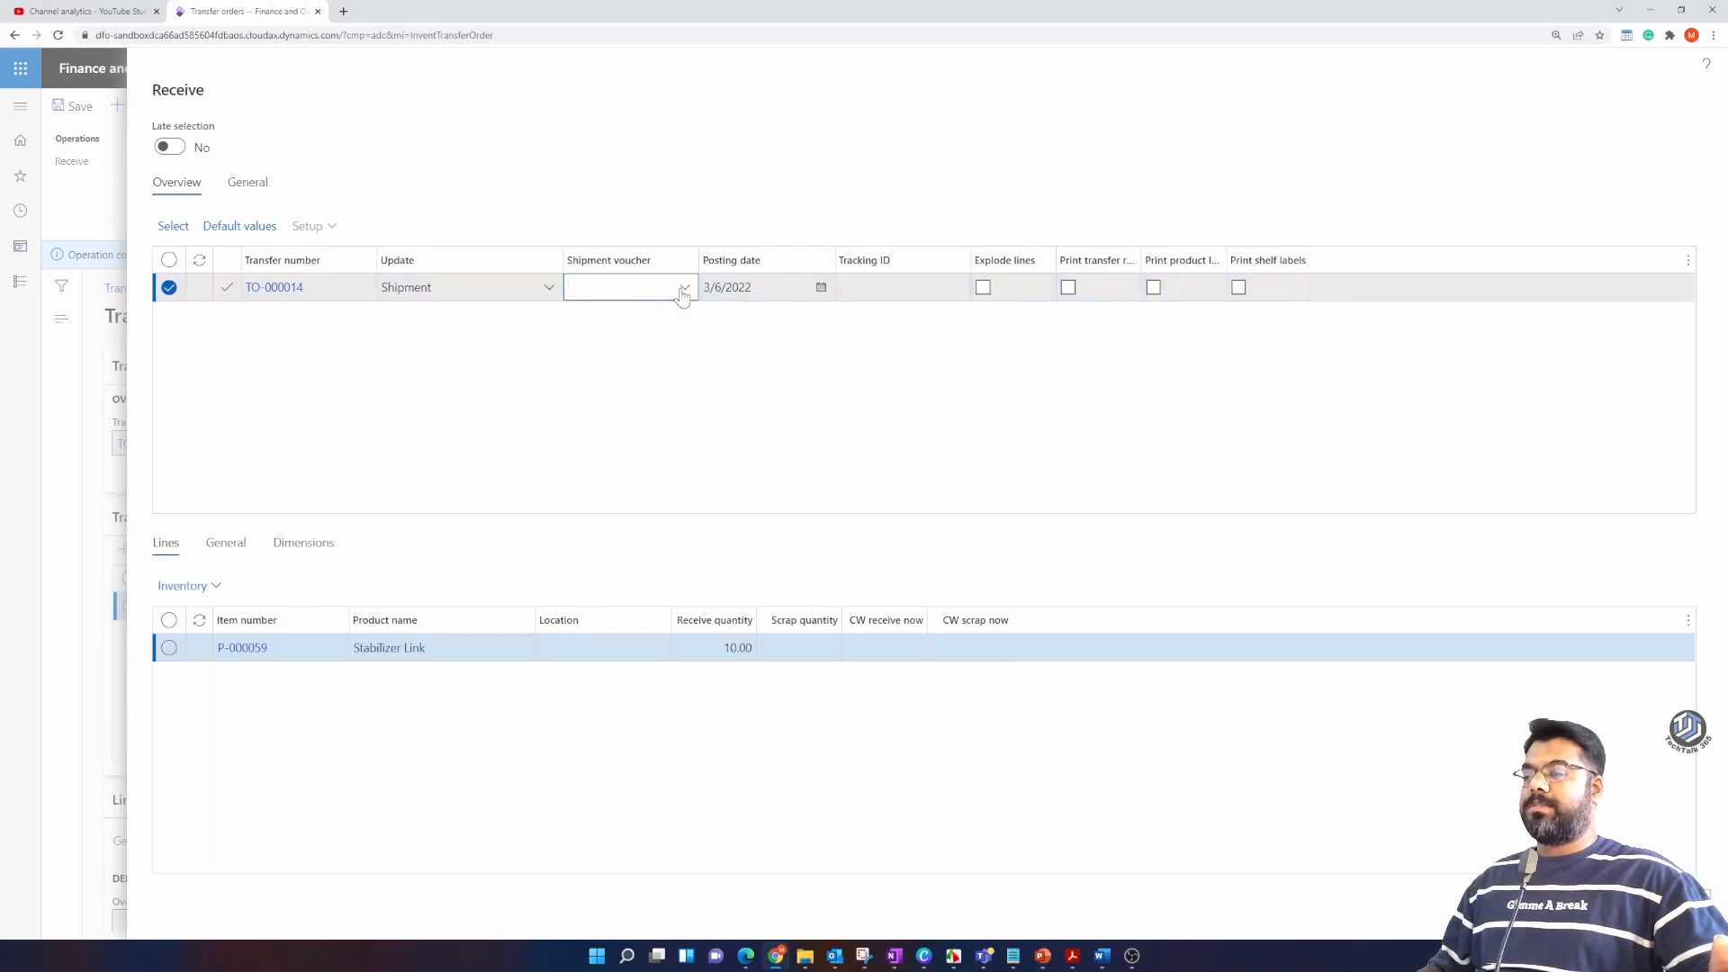
pyautogui.click(685, 288)
pyautogui.click(619, 342)
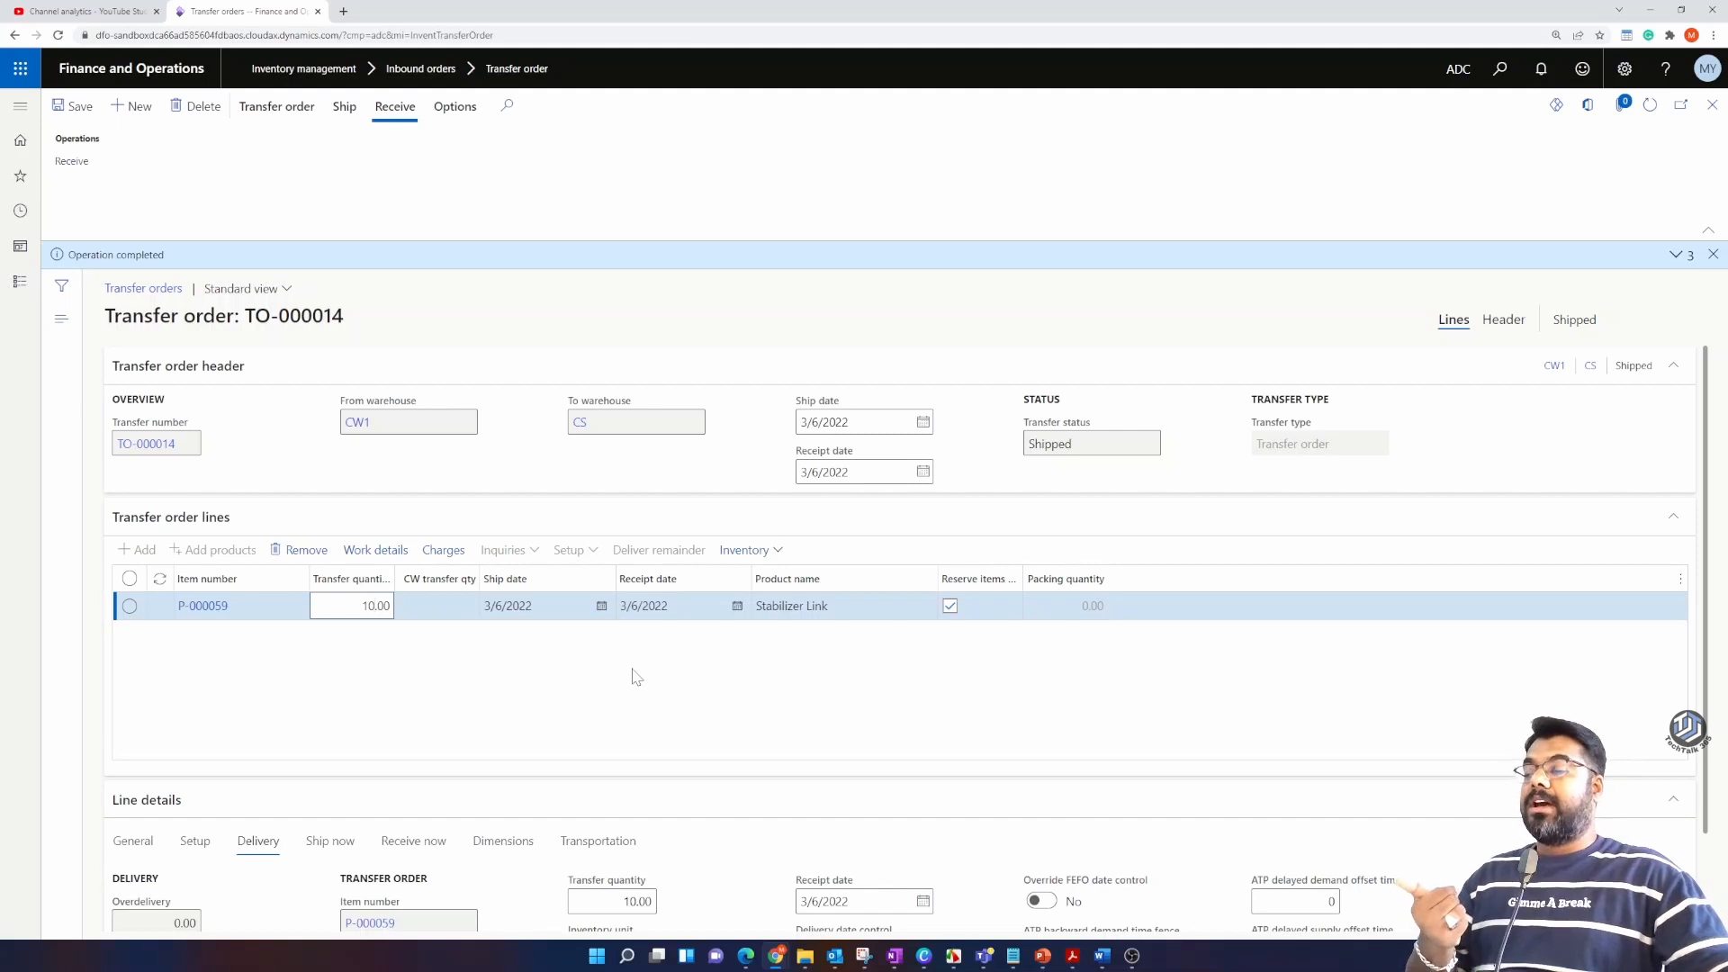
# Step: Post a second receipt with the update option Shipment and voucher ADC-14041, and check the transfer order's status
pyautogui.click(72, 164)
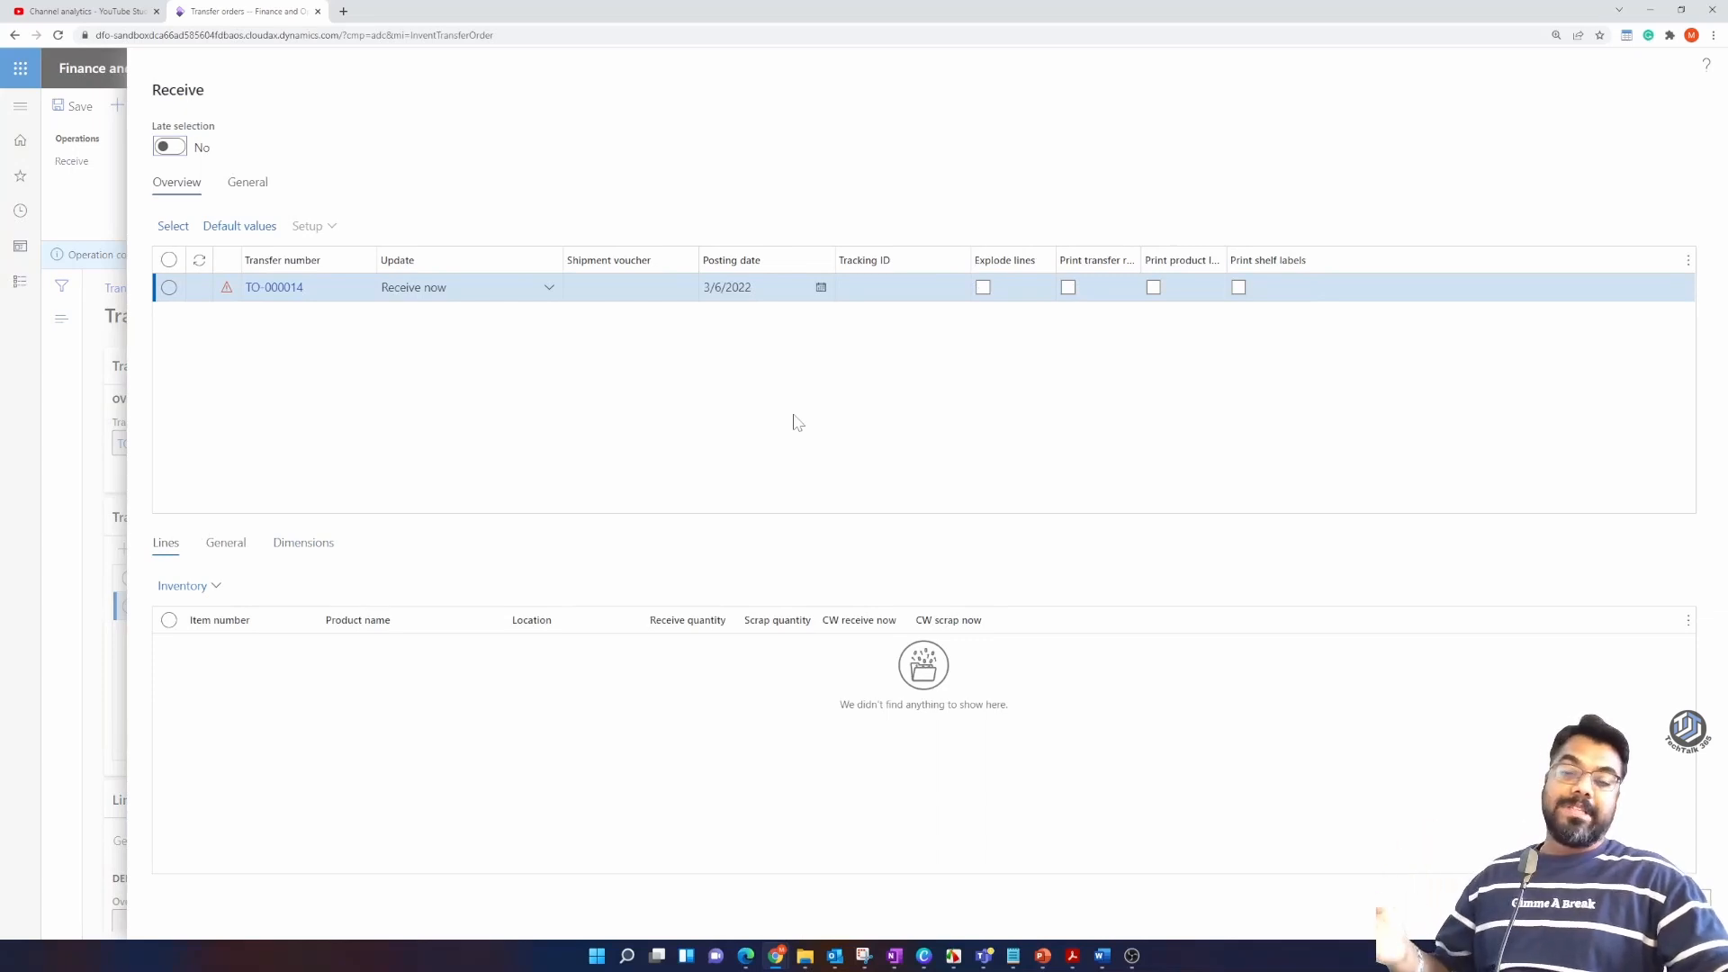
pyautogui.click(554, 291)
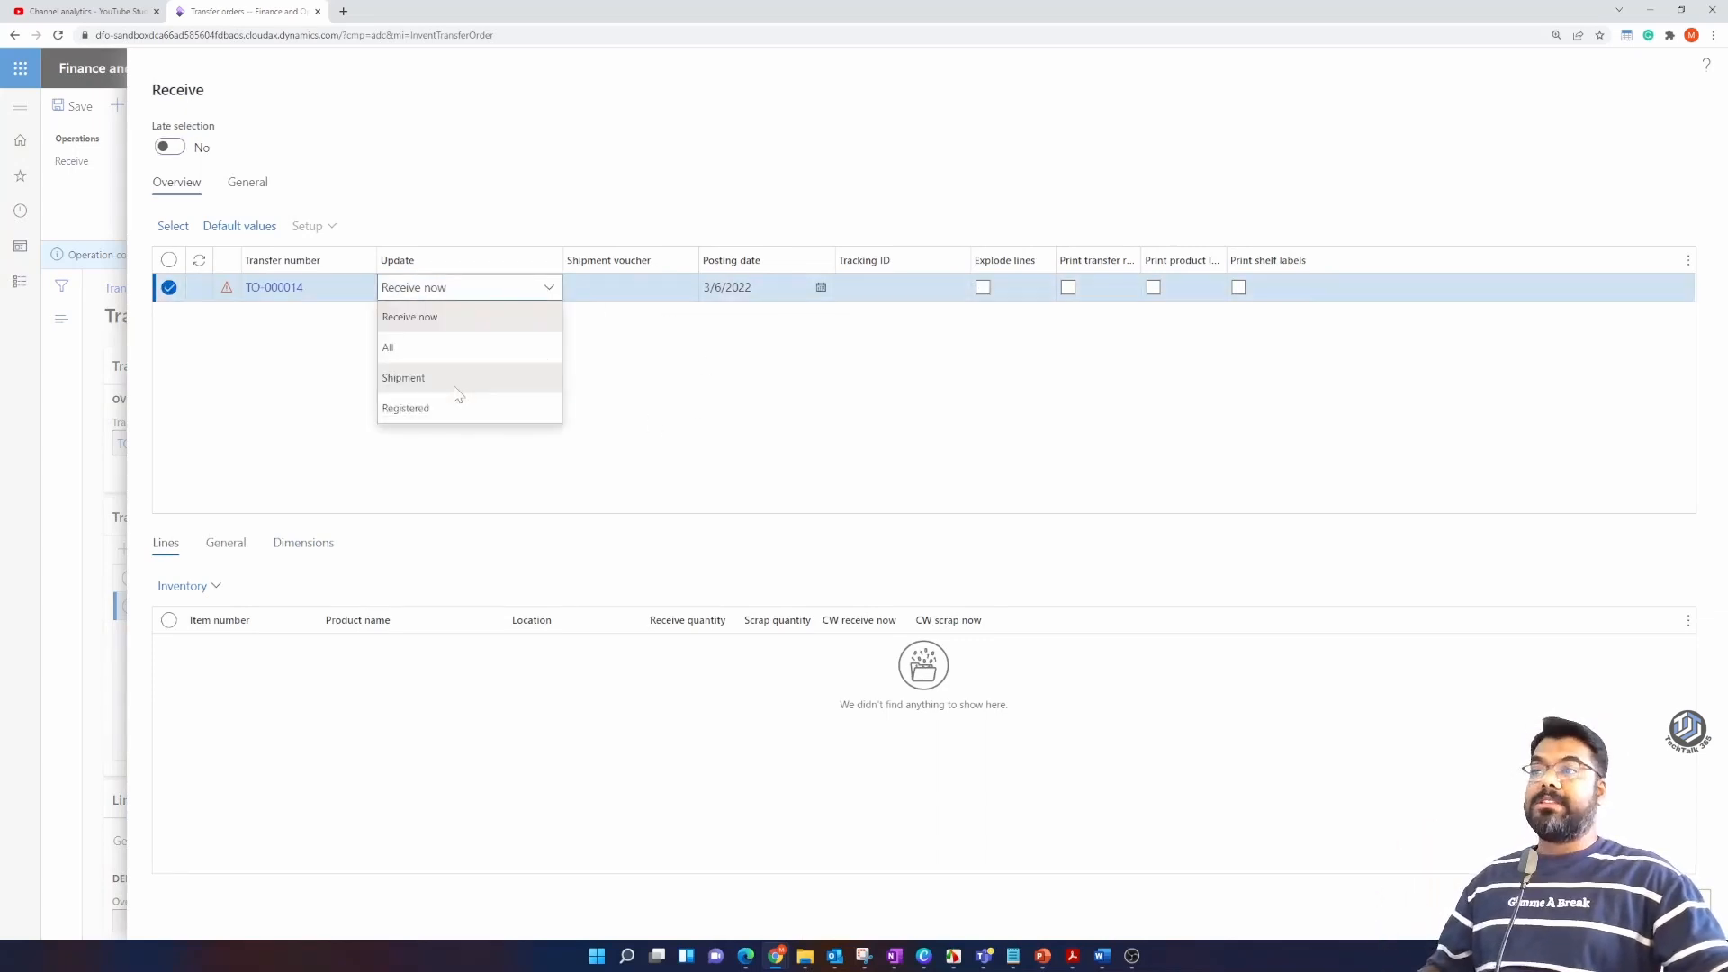
pyautogui.click(449, 376)
pyautogui.click(684, 289)
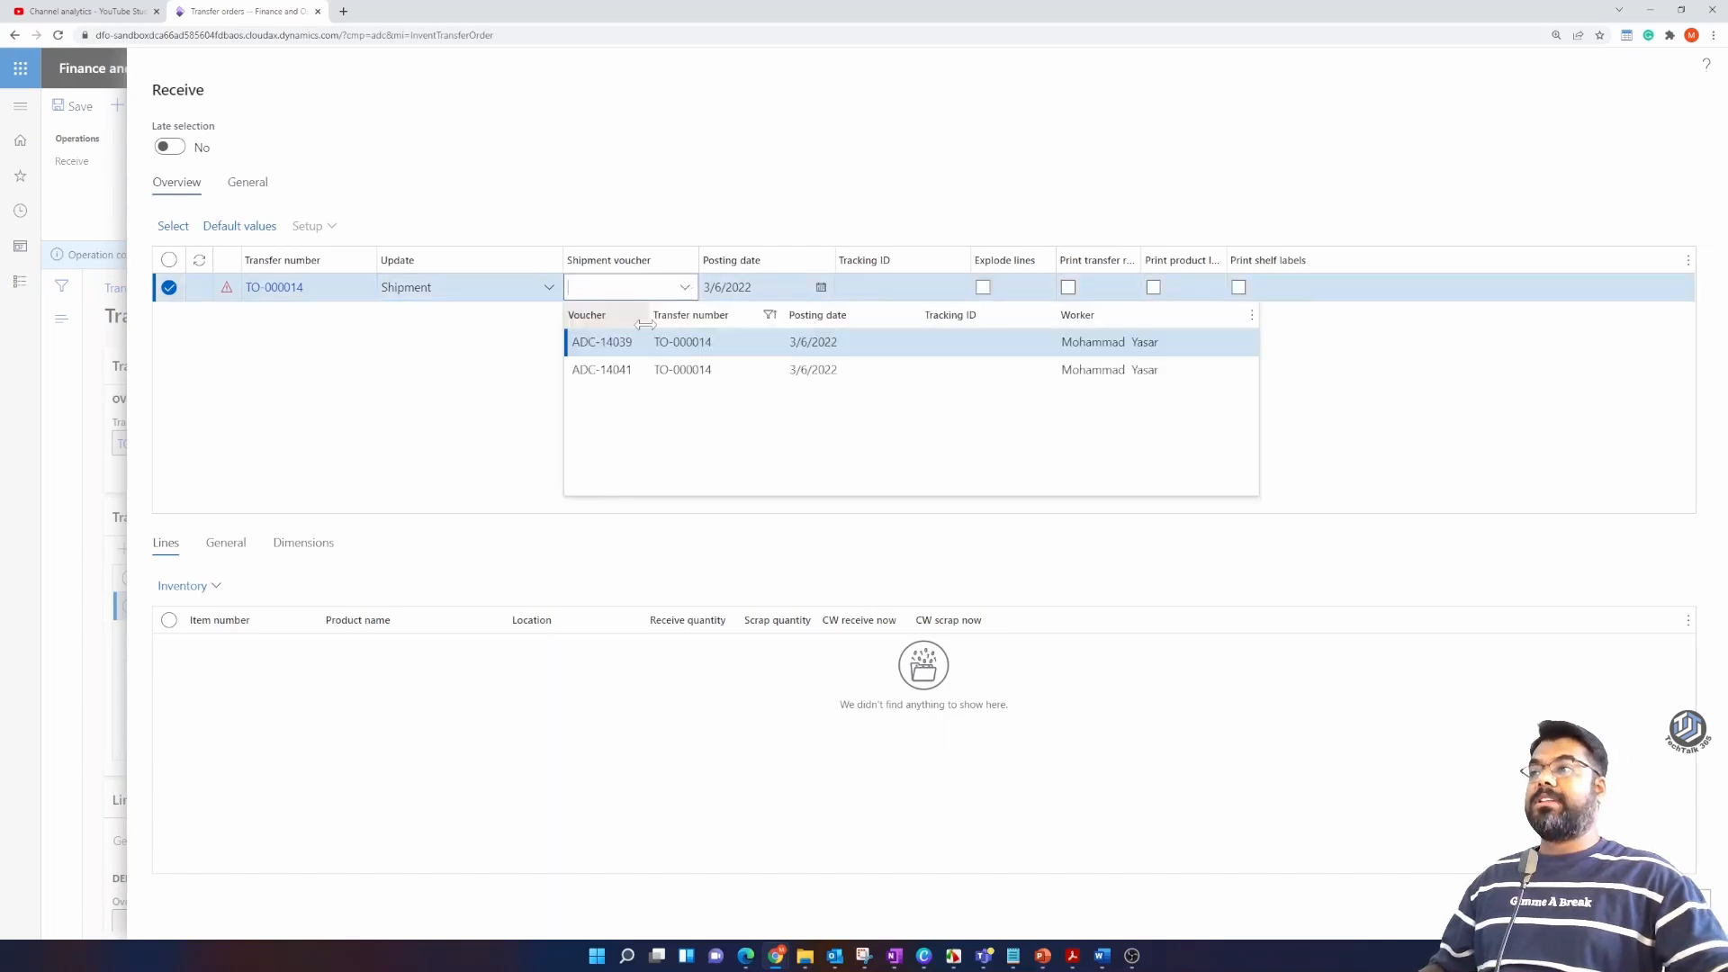
pyautogui.click(622, 371)
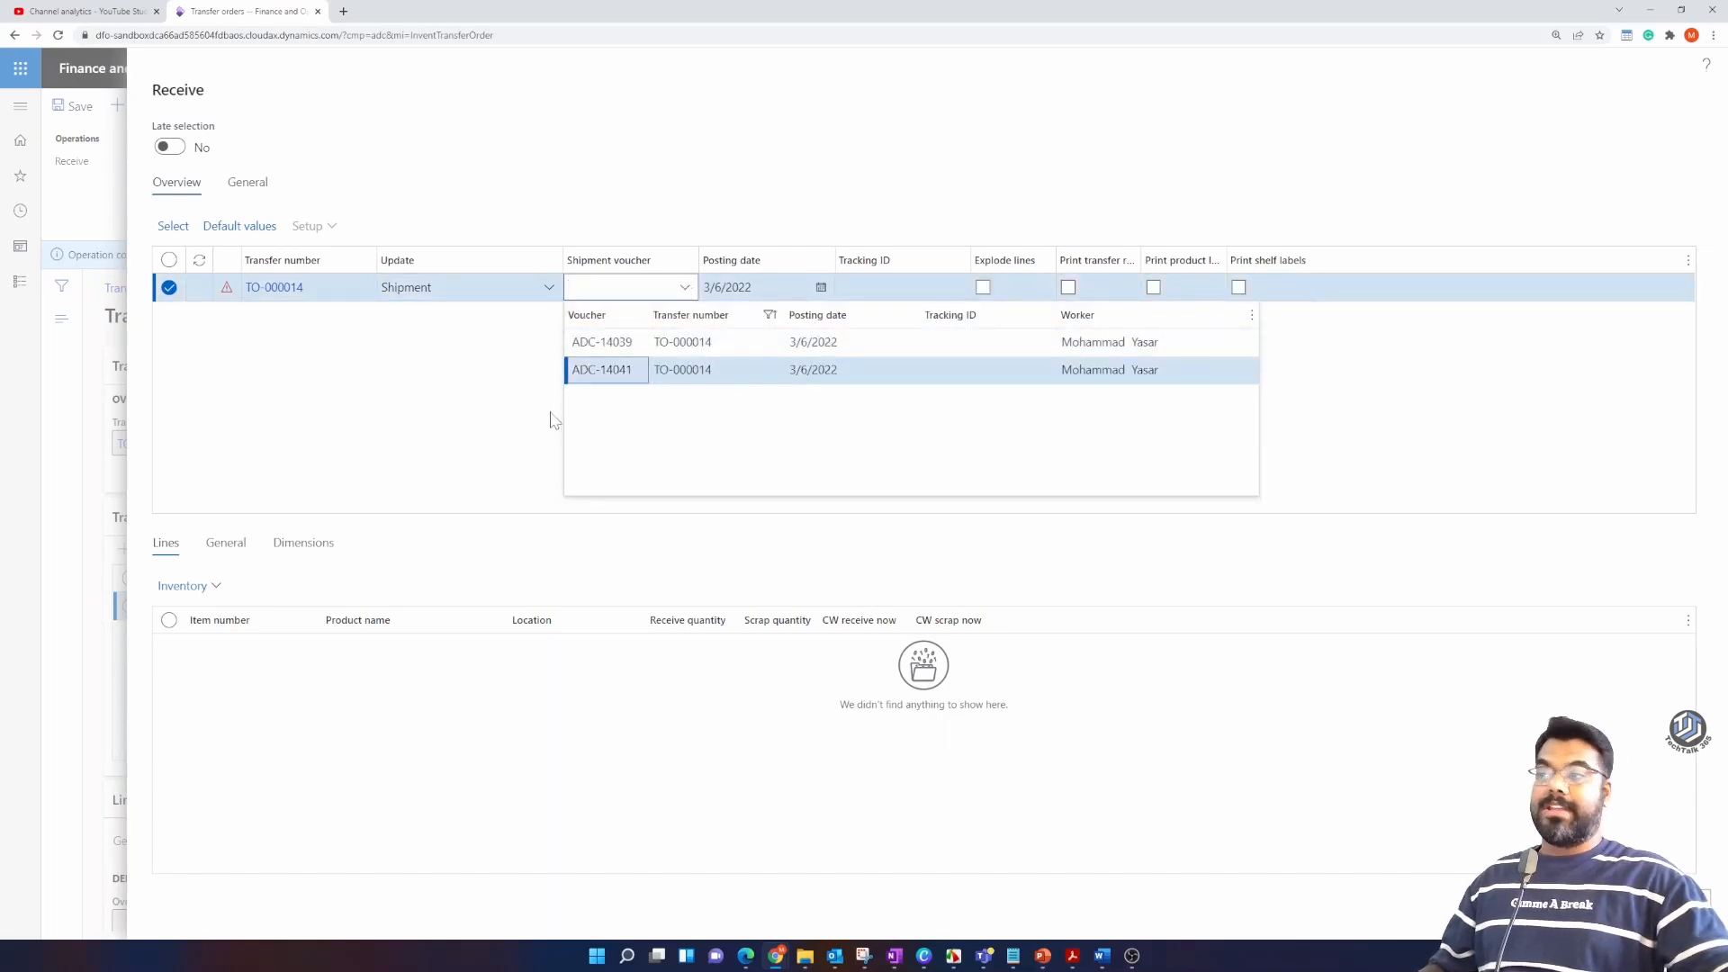
pyautogui.click(634, 374)
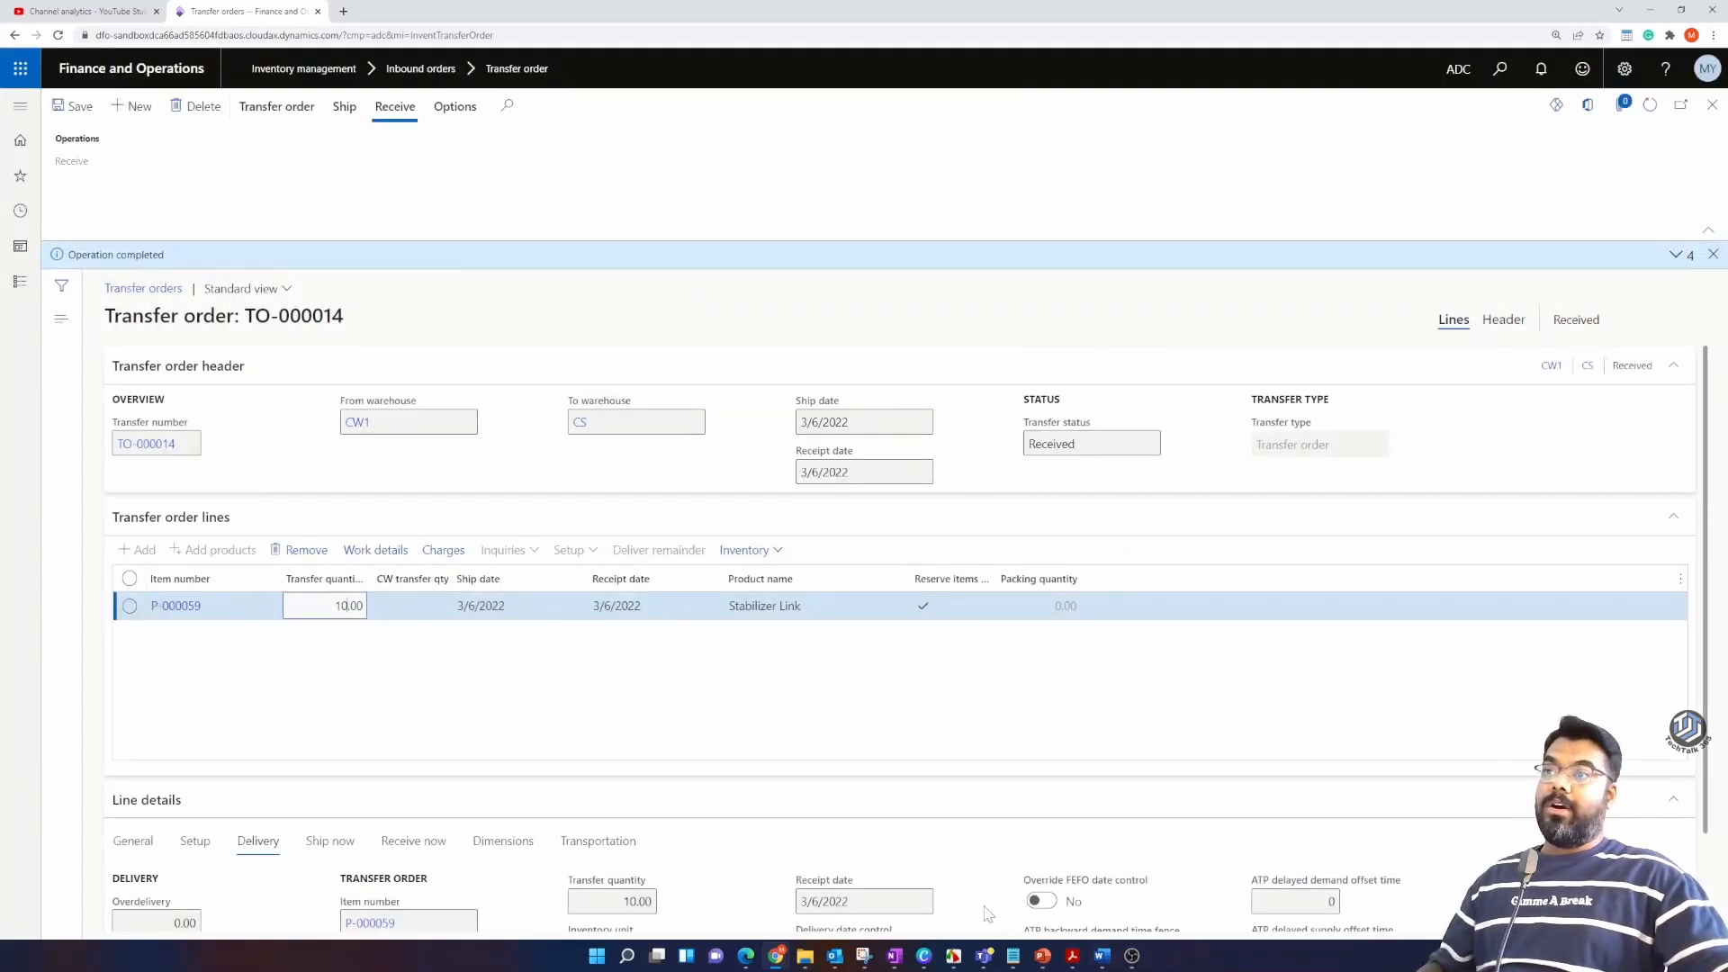
pyautogui.moveTo(1598, 321); pyautogui.dragTo(1551, 324)
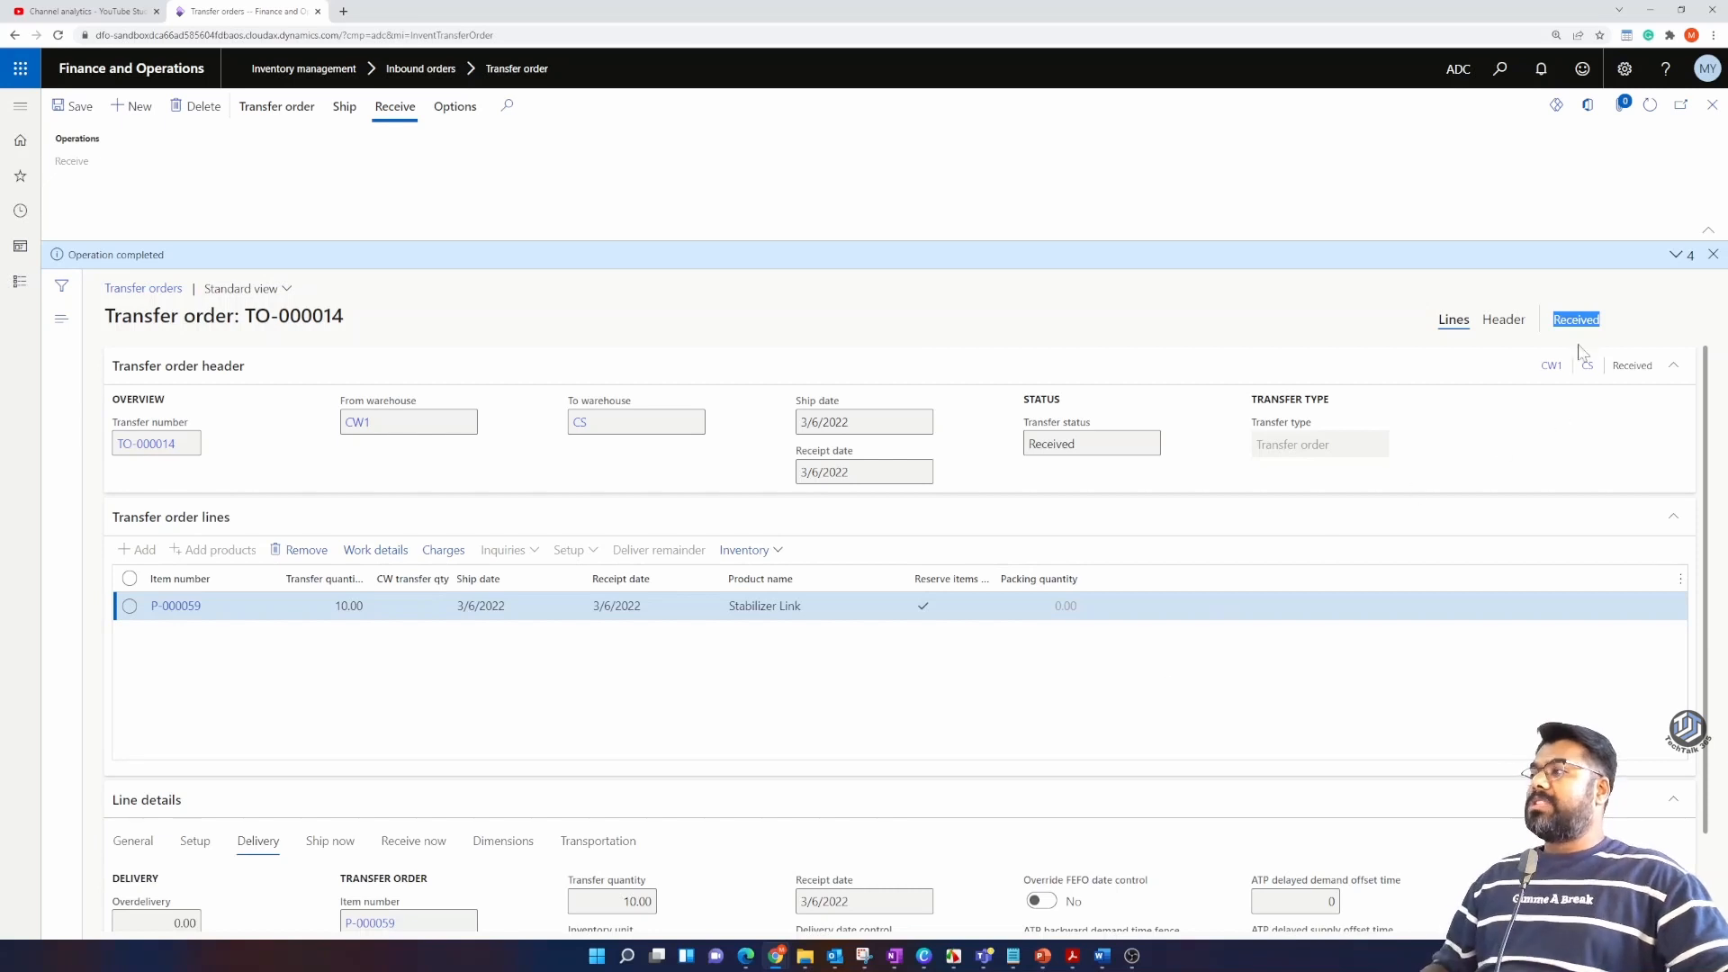
pyautogui.moveTo(1603, 320); pyautogui.dragTo(1551, 321)
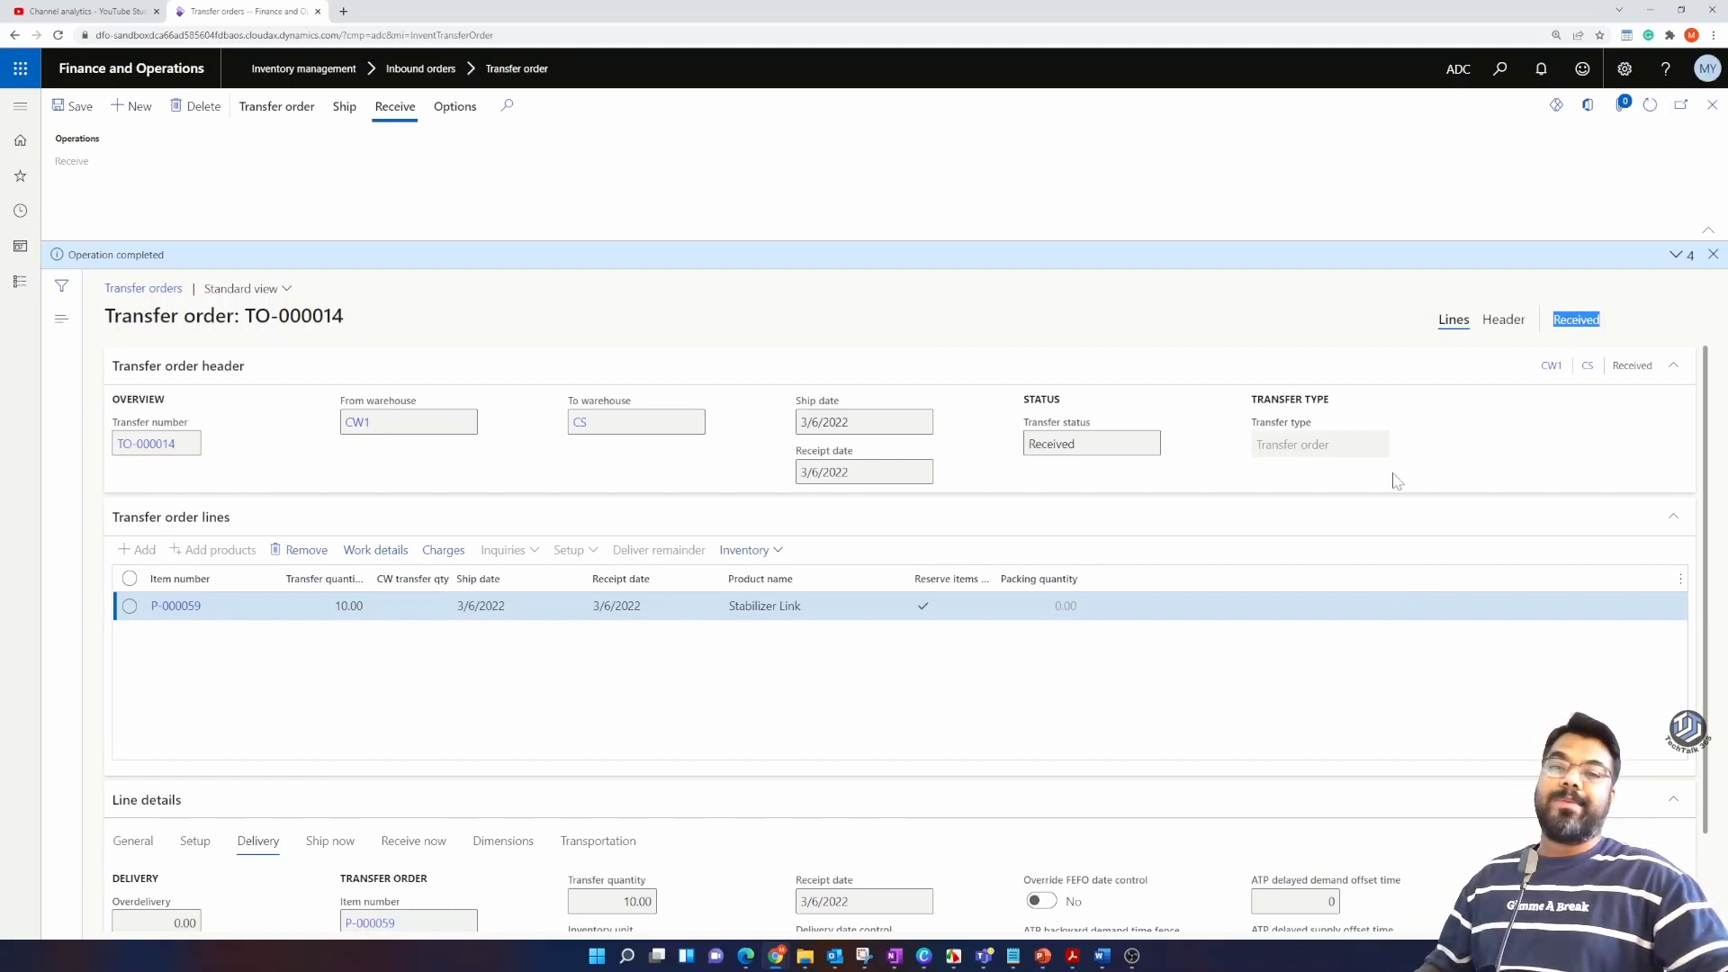
# Step: Leave the received order and create a new transfer order from warehouse CW1 to warehouse CS
pyautogui.click(1713, 106)
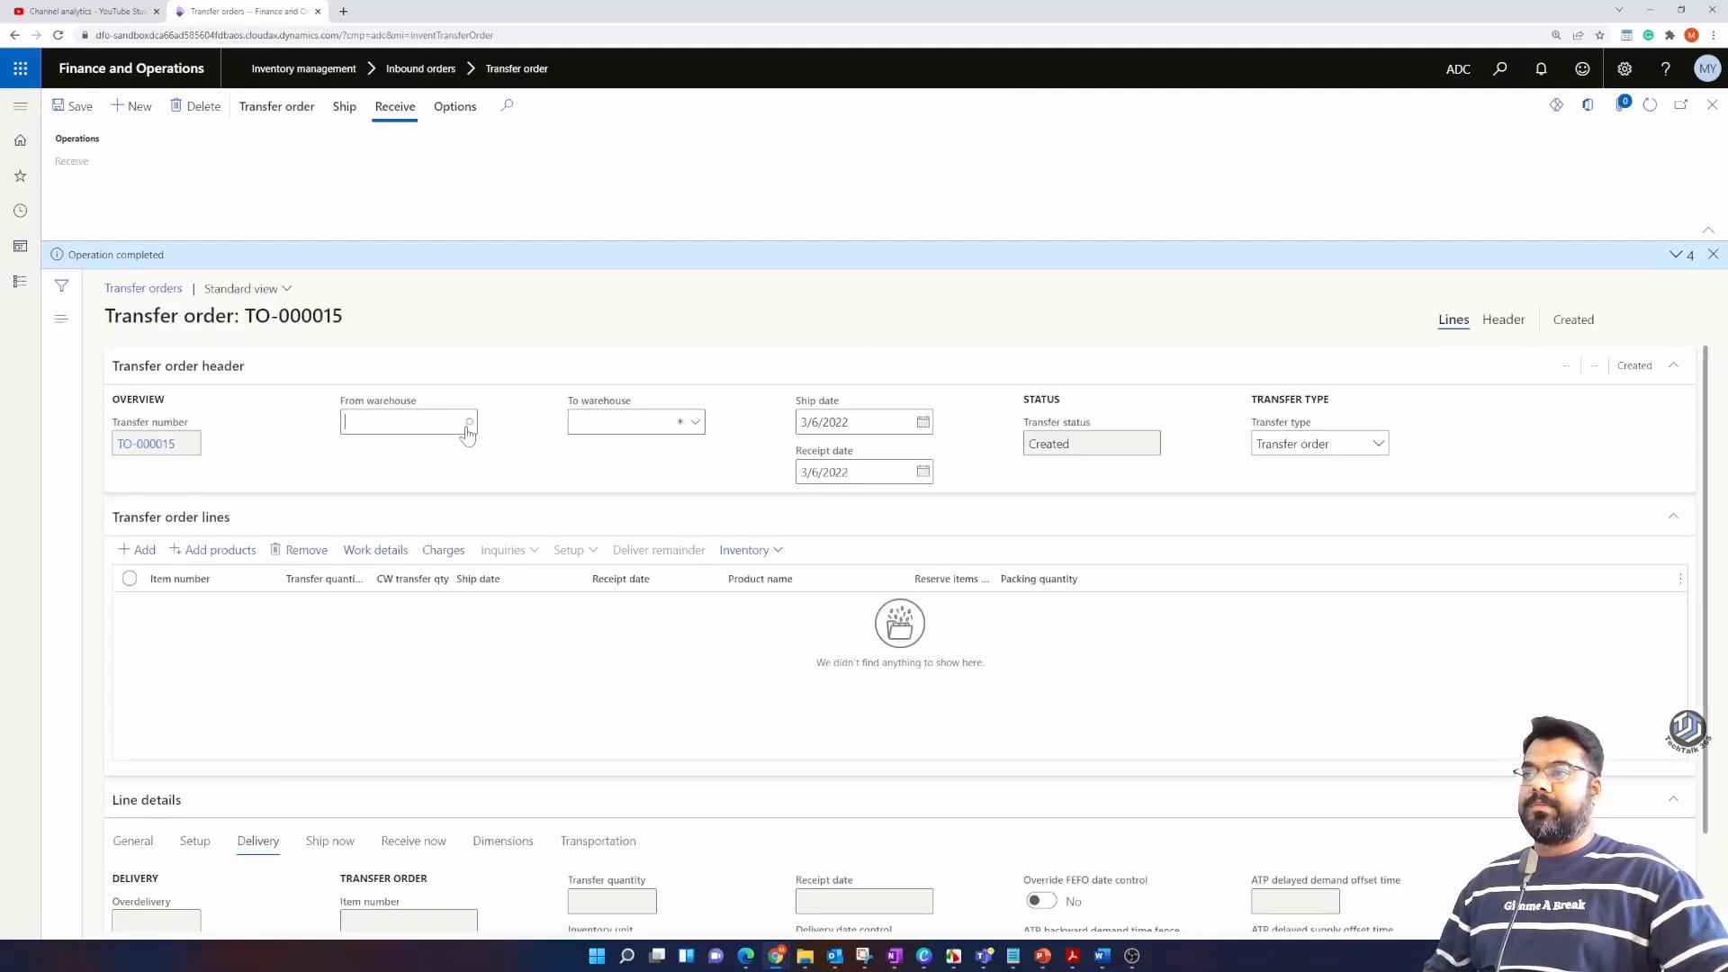
pyautogui.click(467, 430)
pyautogui.press('Down')
pyautogui.press('Down')
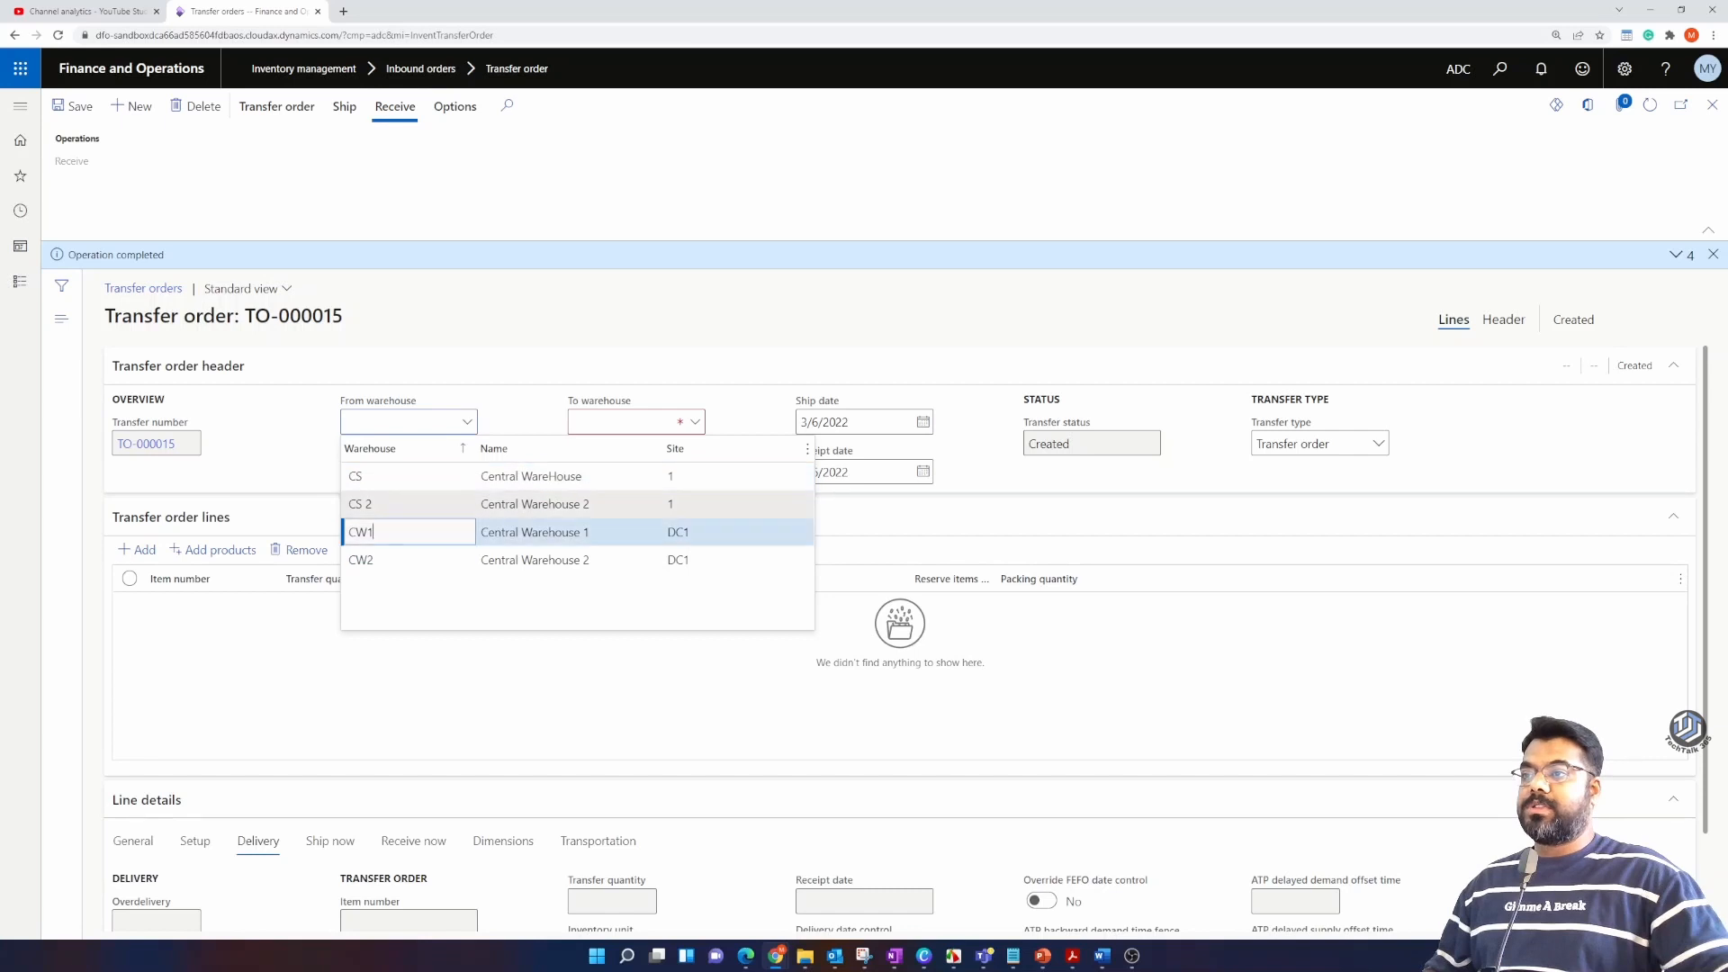
pyautogui.press('Return')
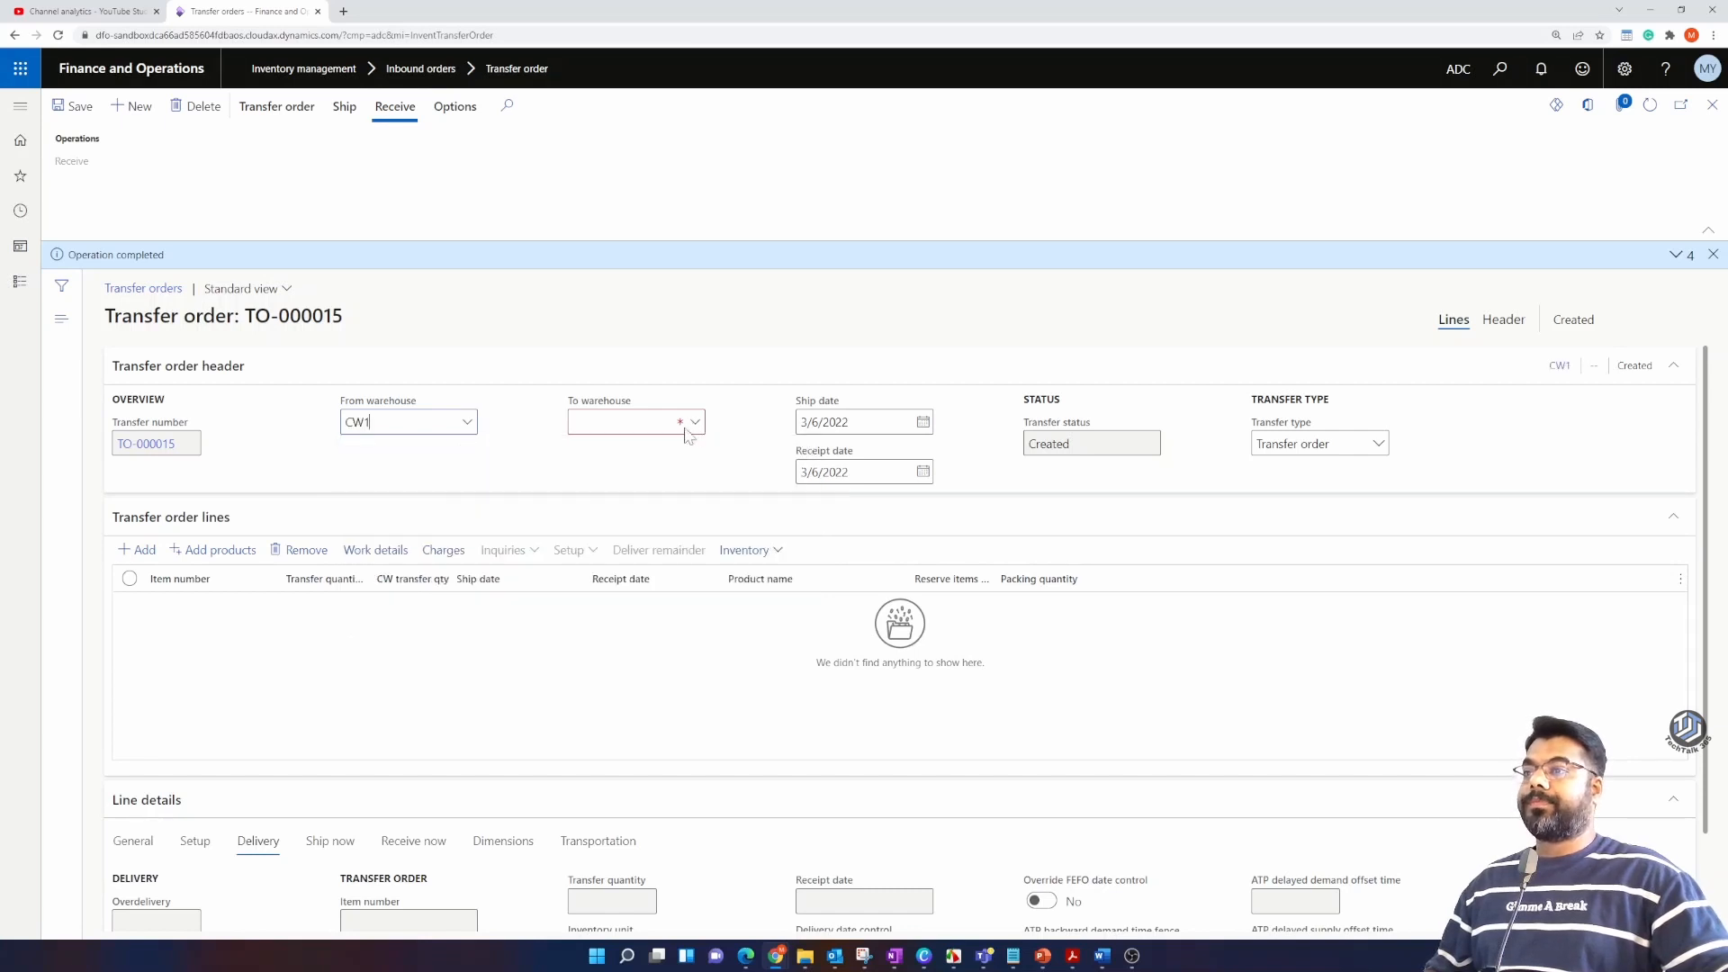
pyautogui.click(694, 430)
pyautogui.click(694, 425)
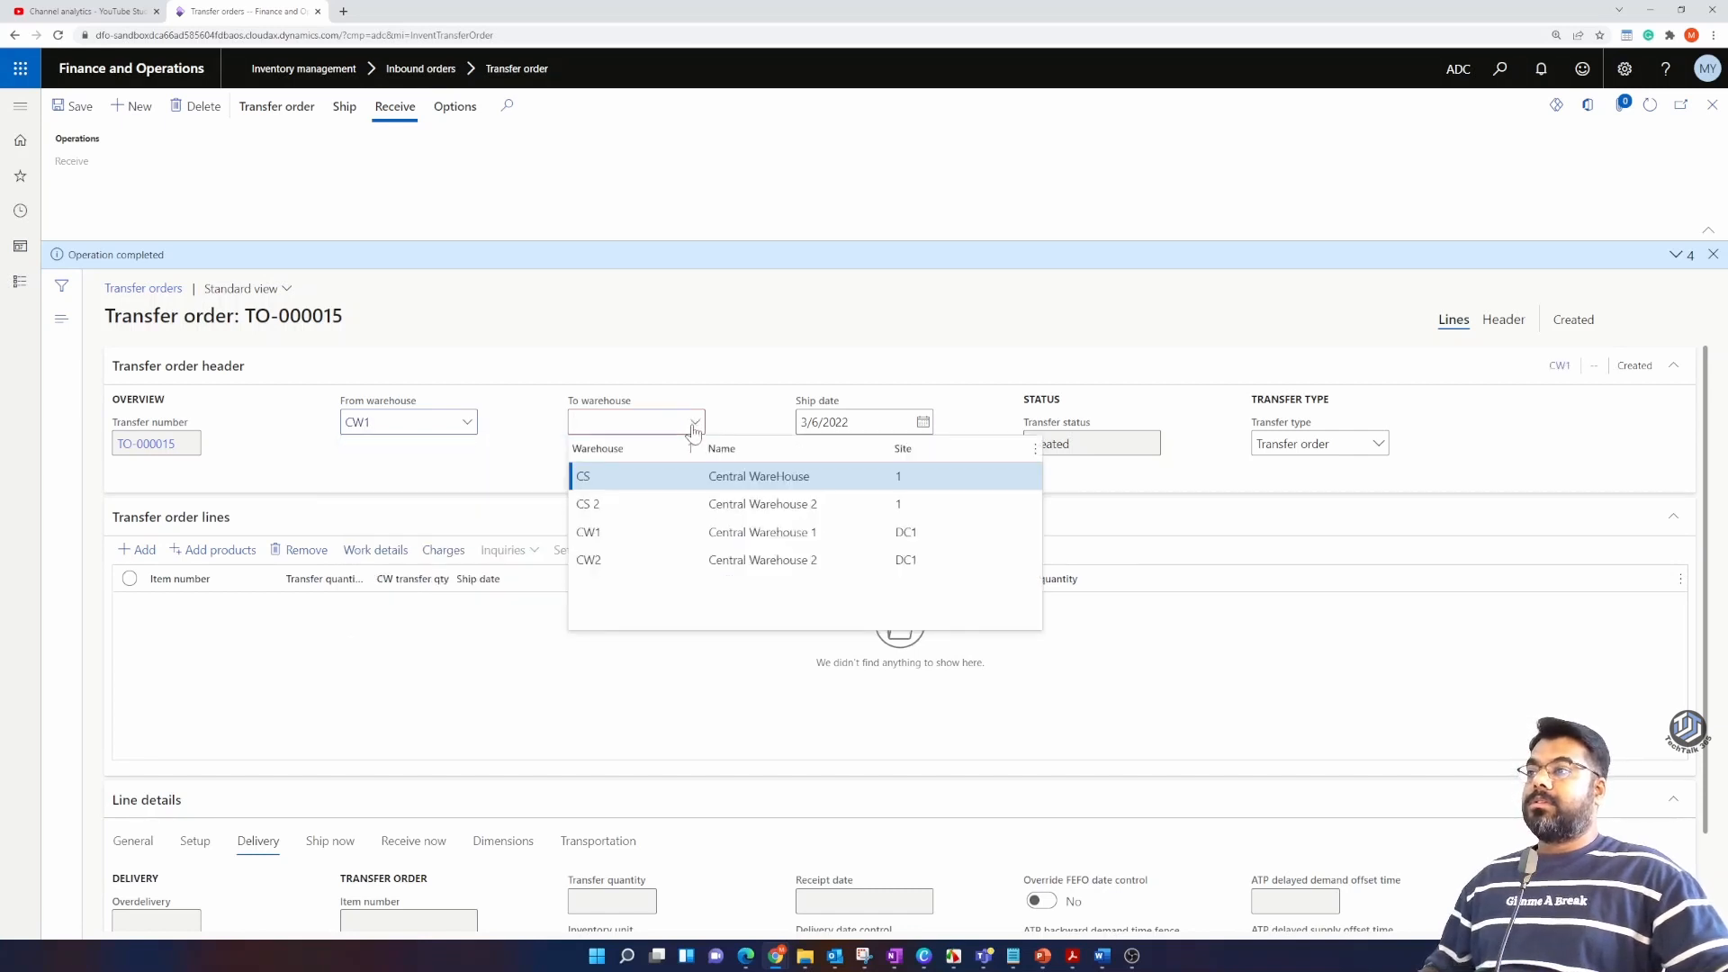
pyautogui.click(628, 487)
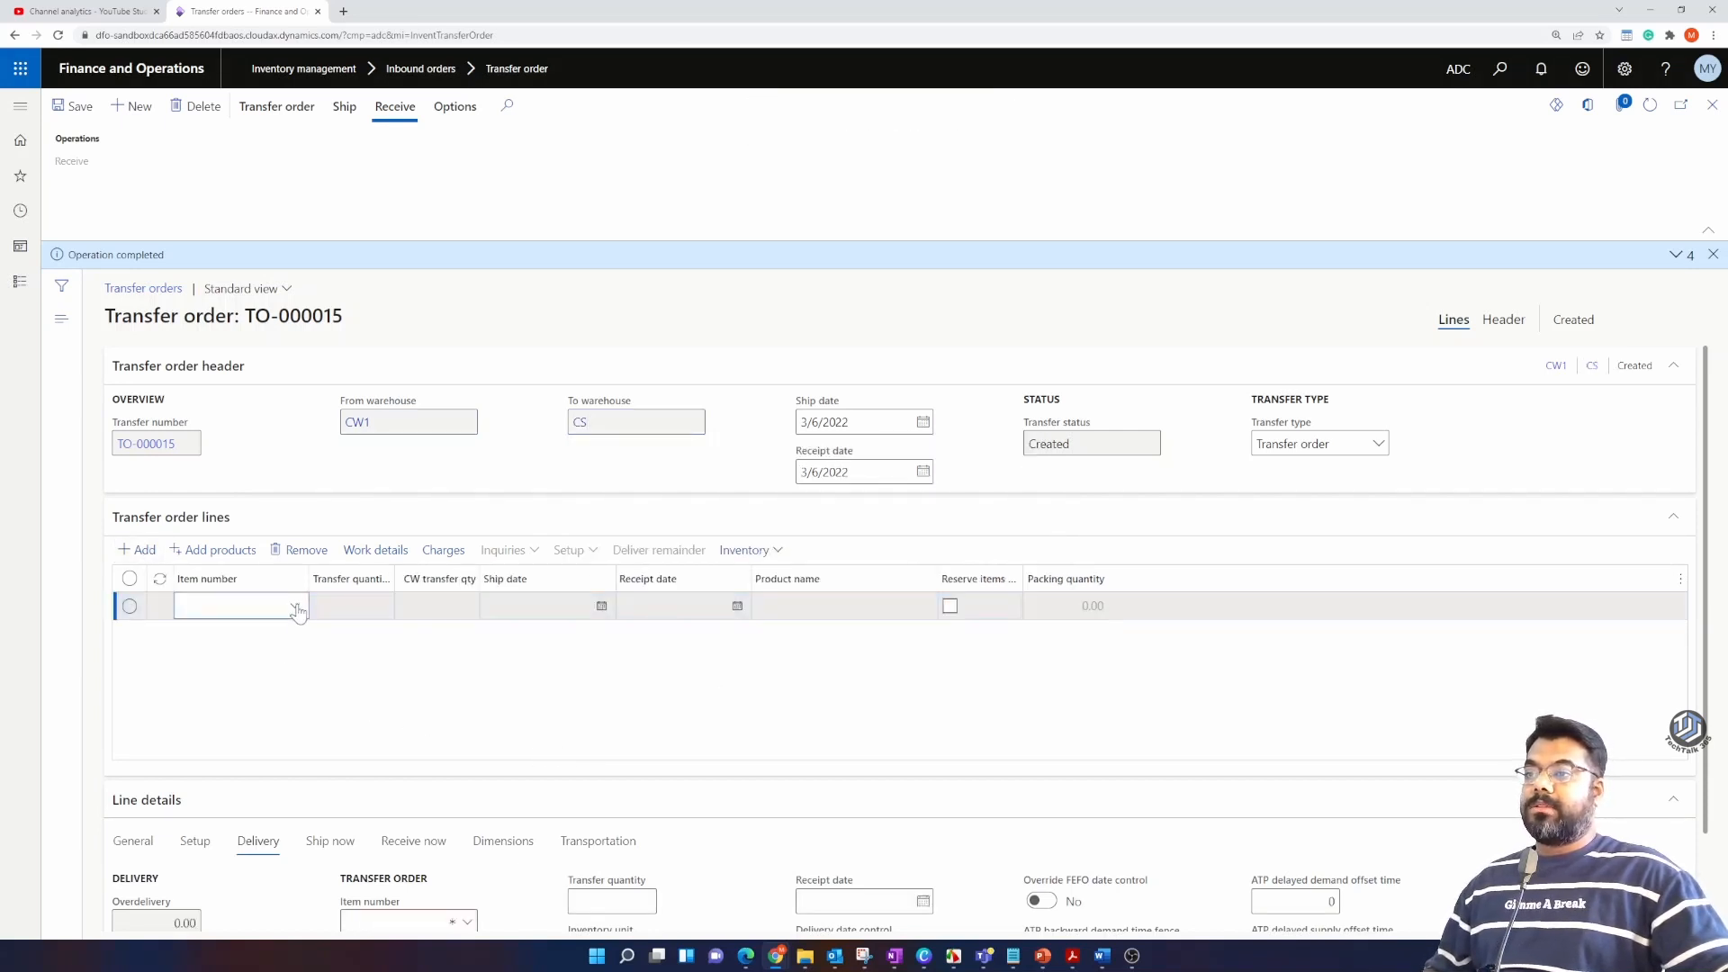
# Step: Add a transfer order line for item P-000058, Shock Absorber
pyautogui.click(296, 608)
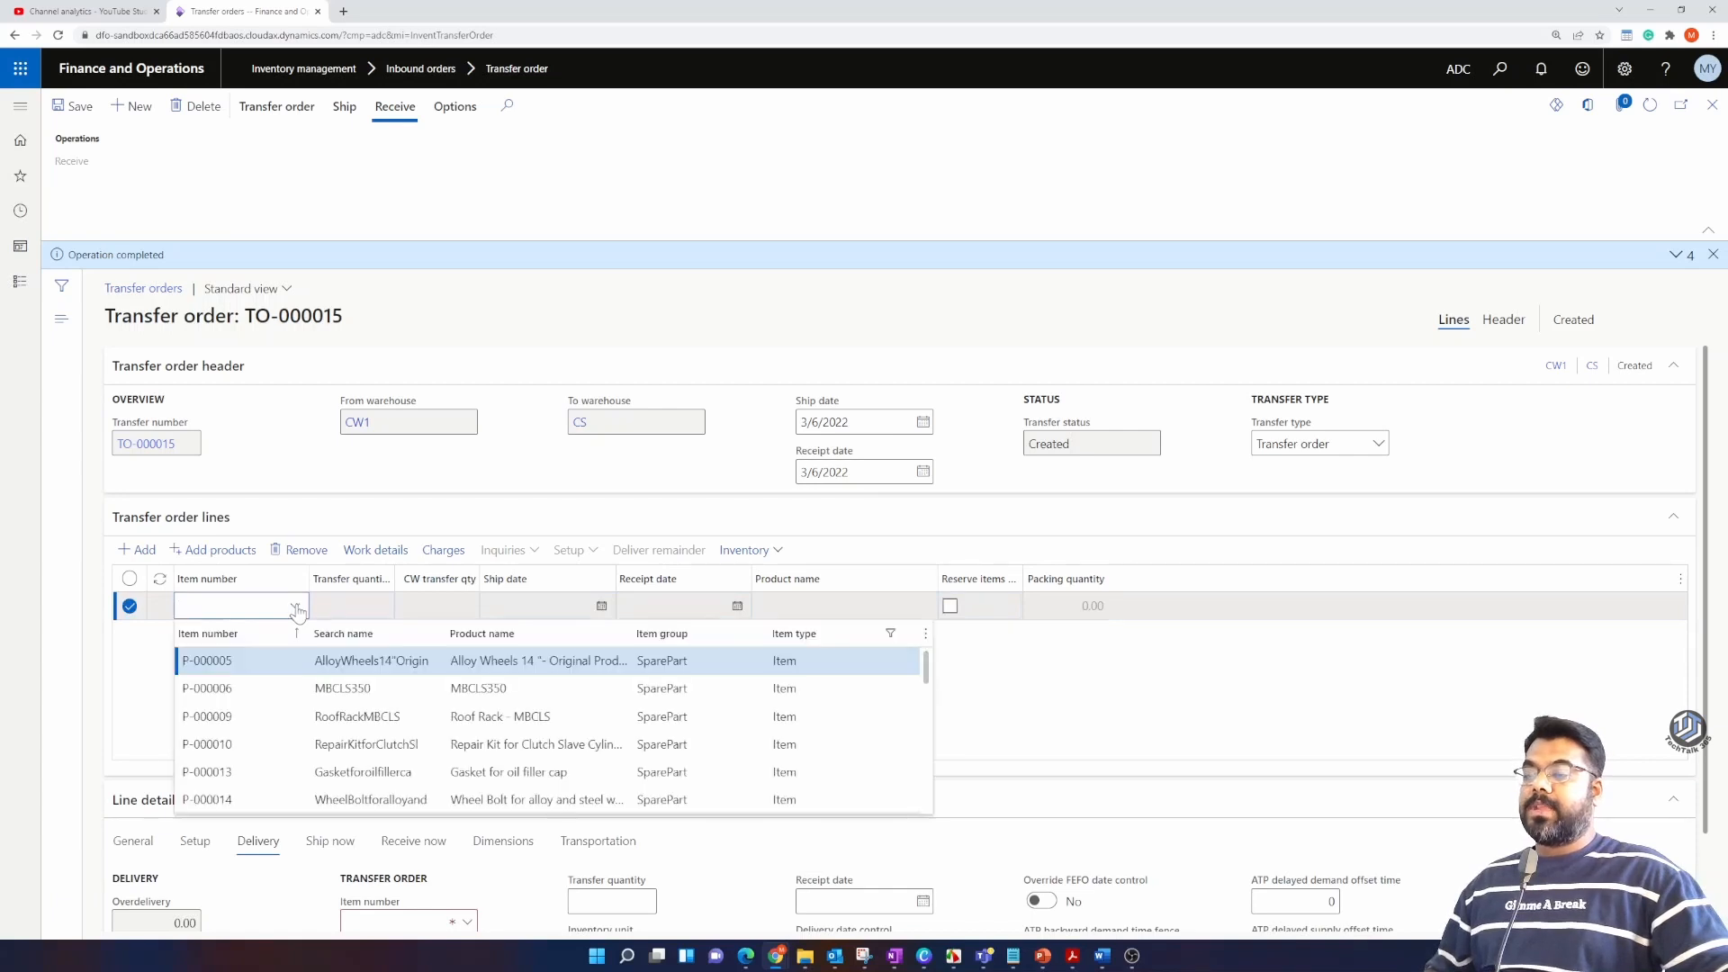
pyautogui.scroll(-10, 540, 716)
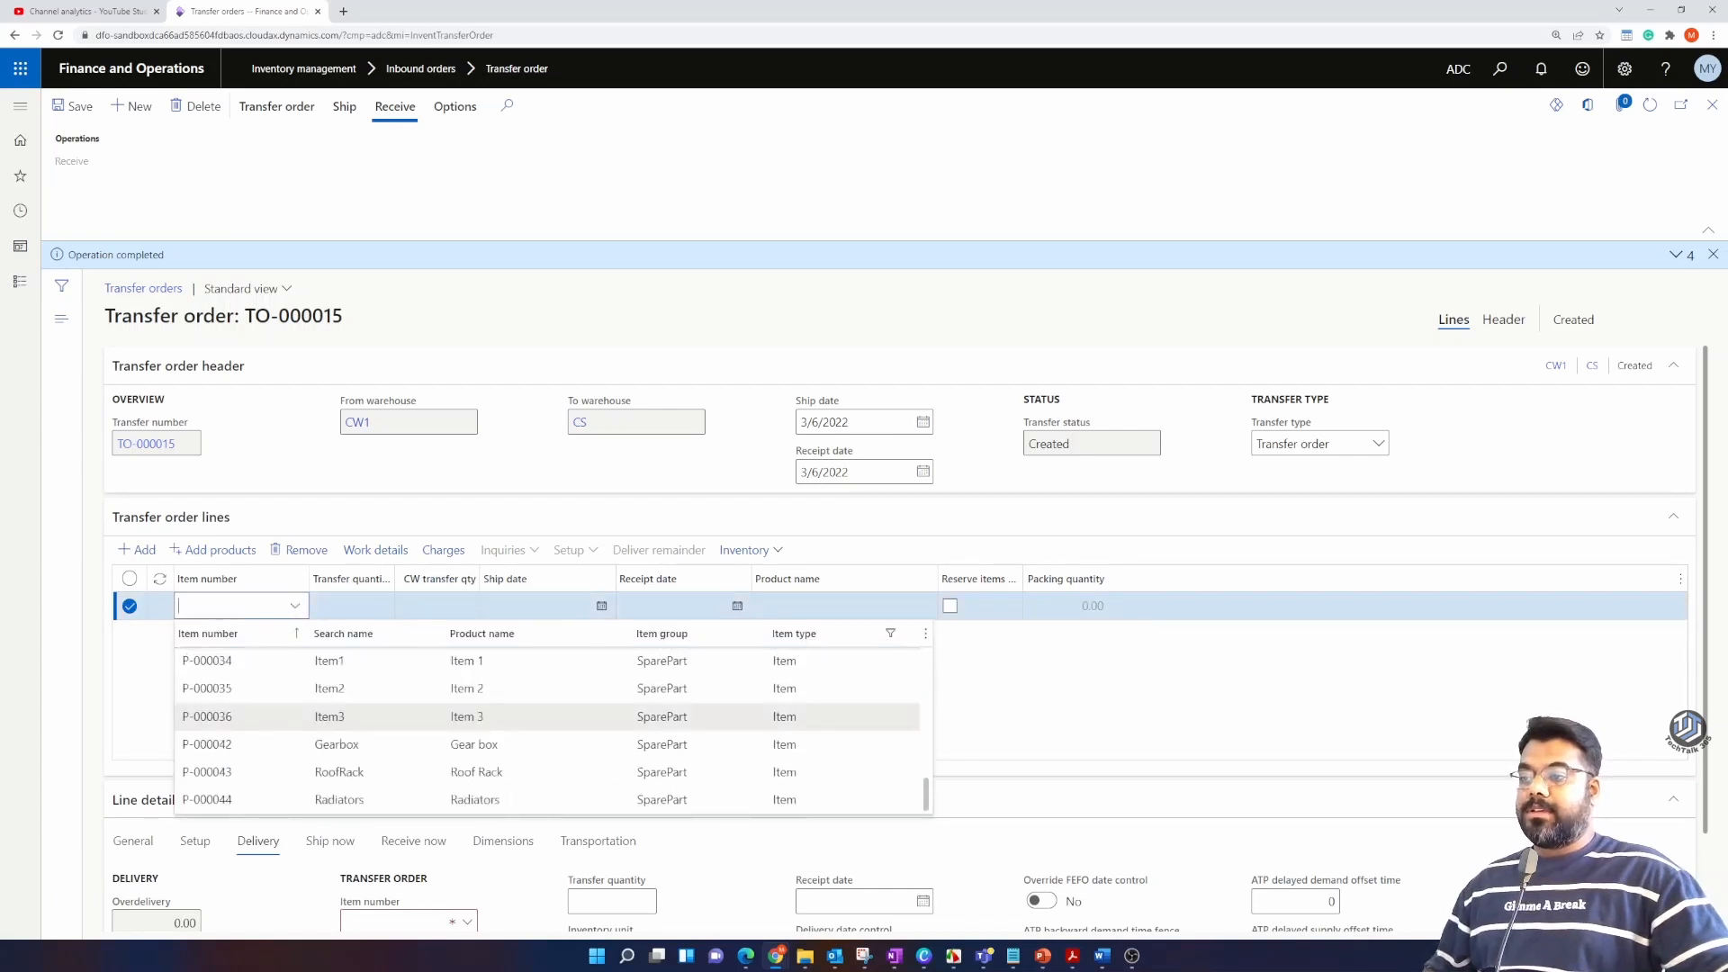
pyautogui.scroll(-5, 232, 745)
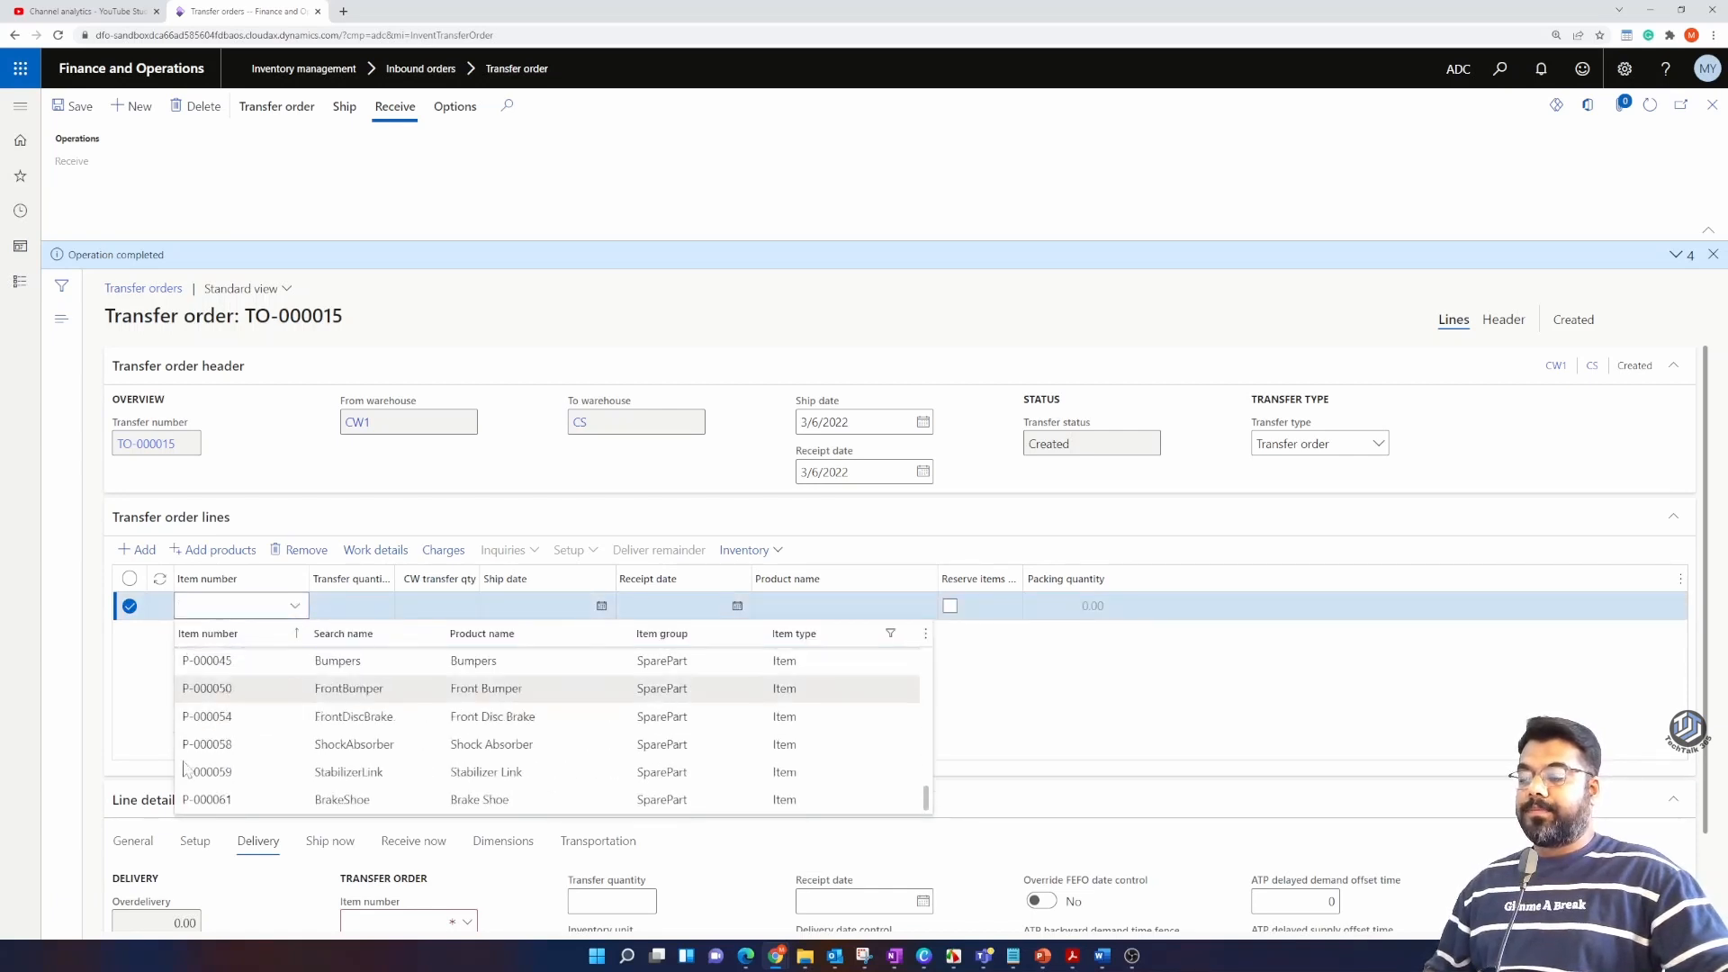
pyautogui.click(232, 744)
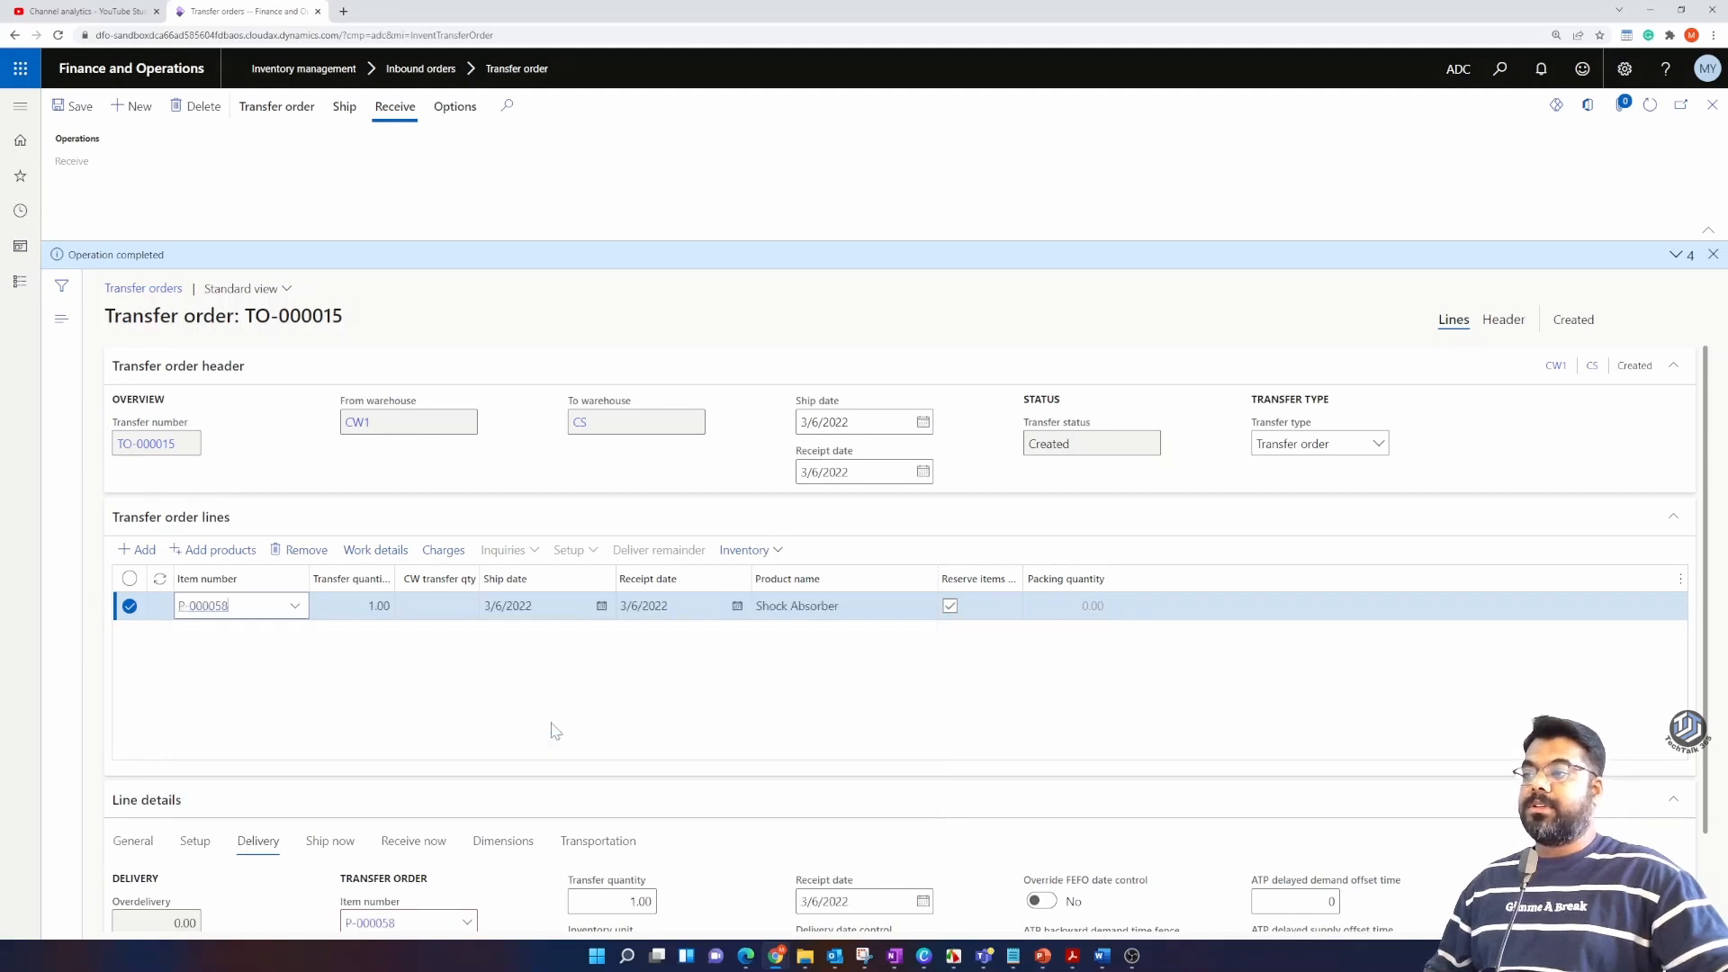
pyautogui.click(553, 724)
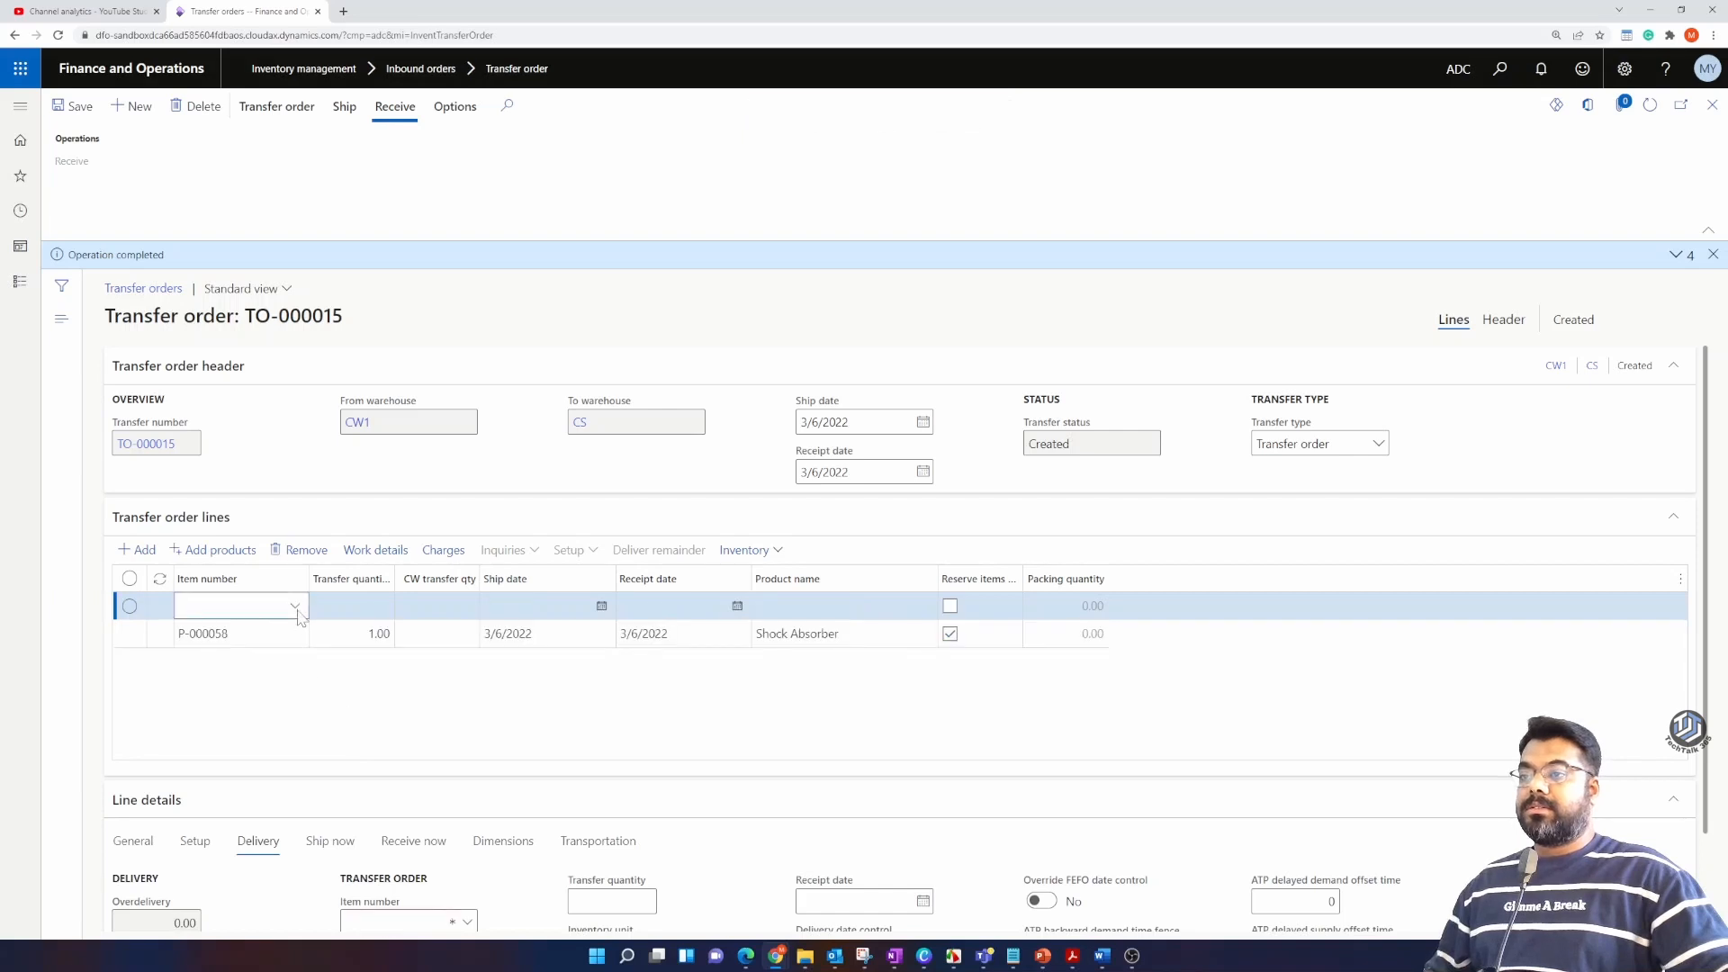
# Step: Set the item of the second transfer order line to P-000059, Stabilizer Link, and save the order
pyautogui.click(296, 607)
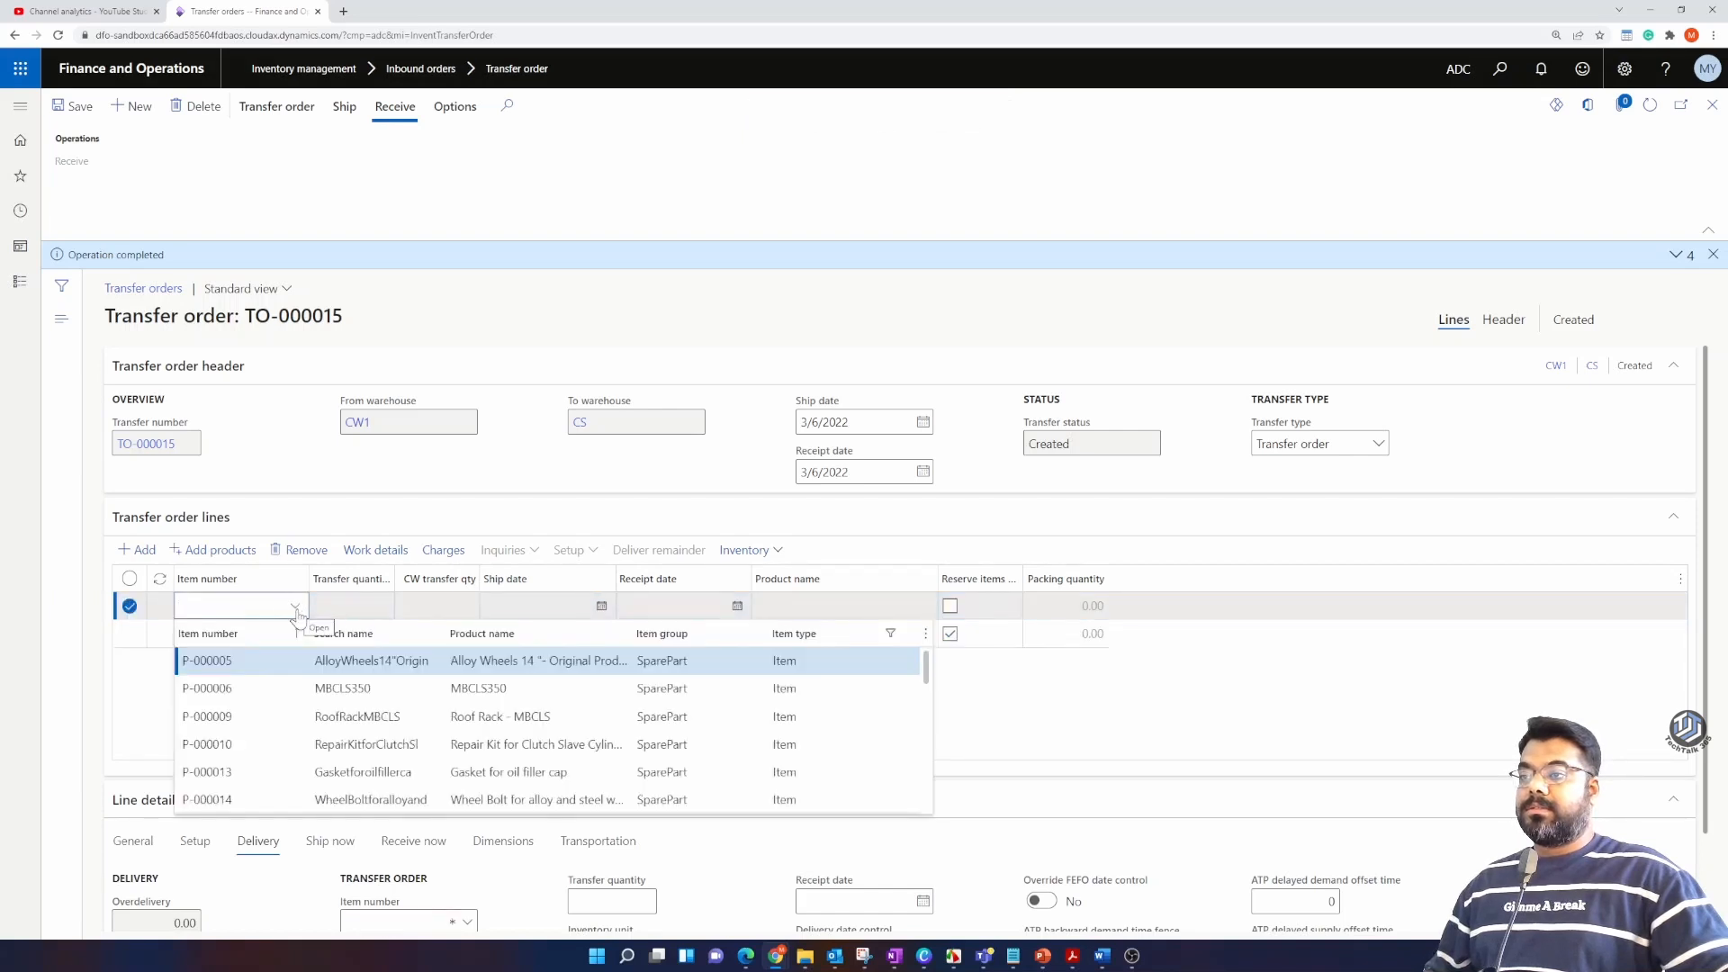
pyautogui.scroll(-2, 231, 745)
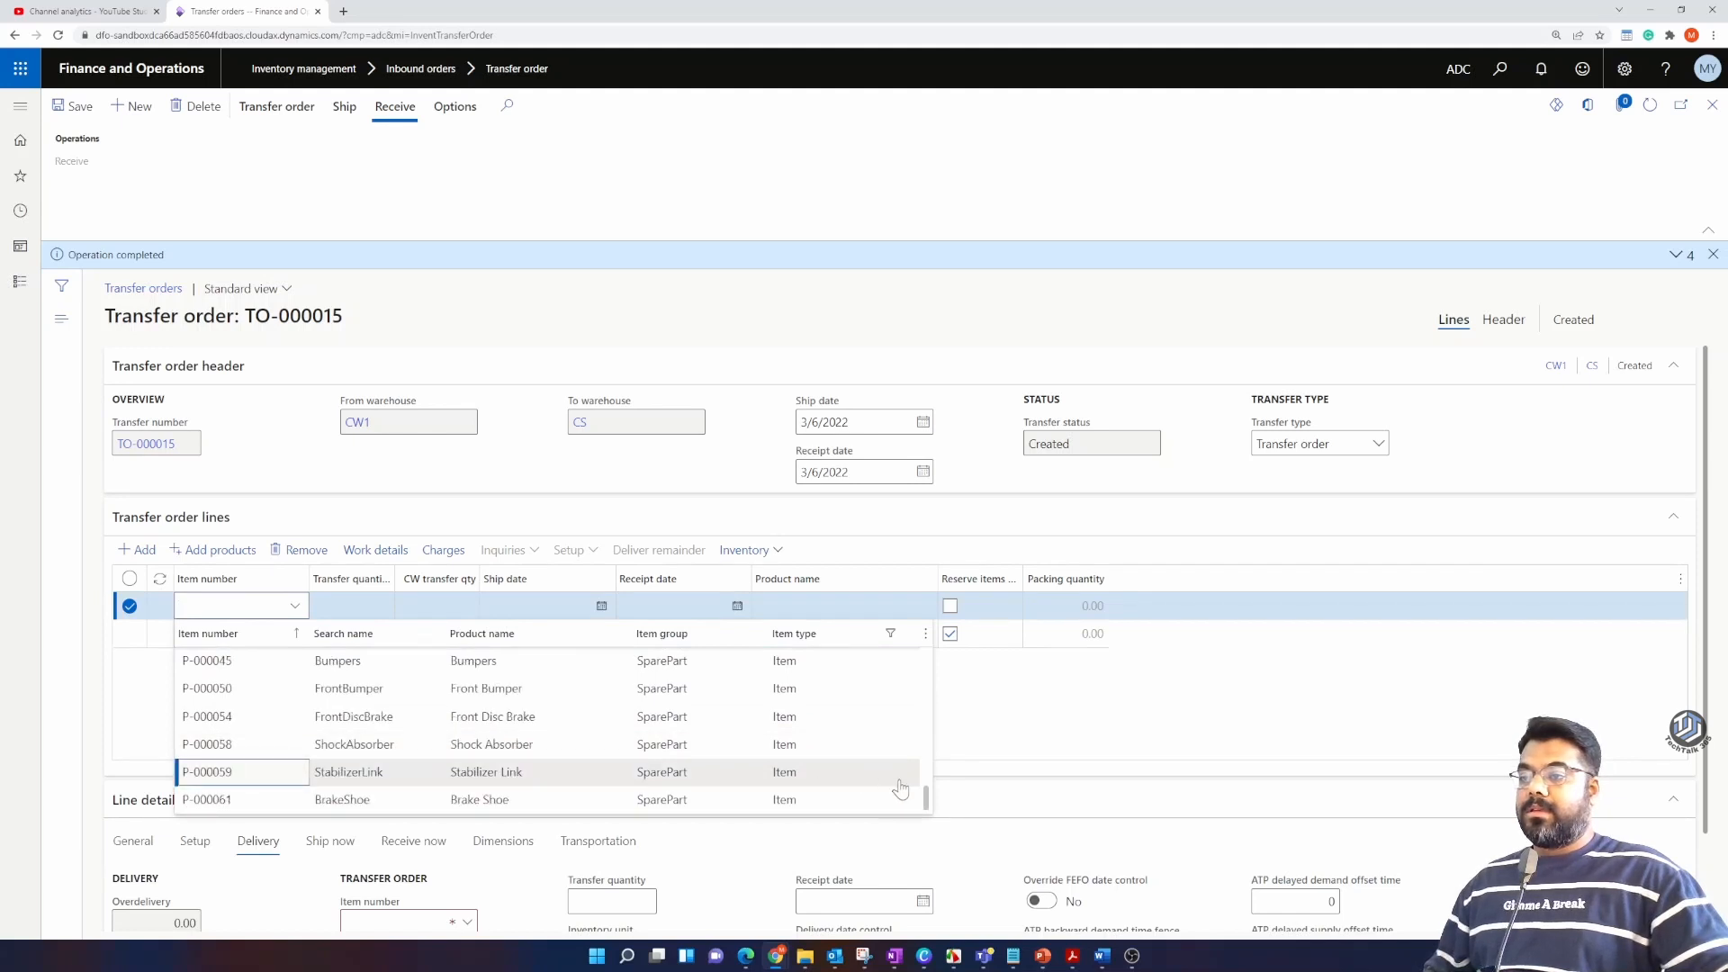
pyautogui.click(231, 772)
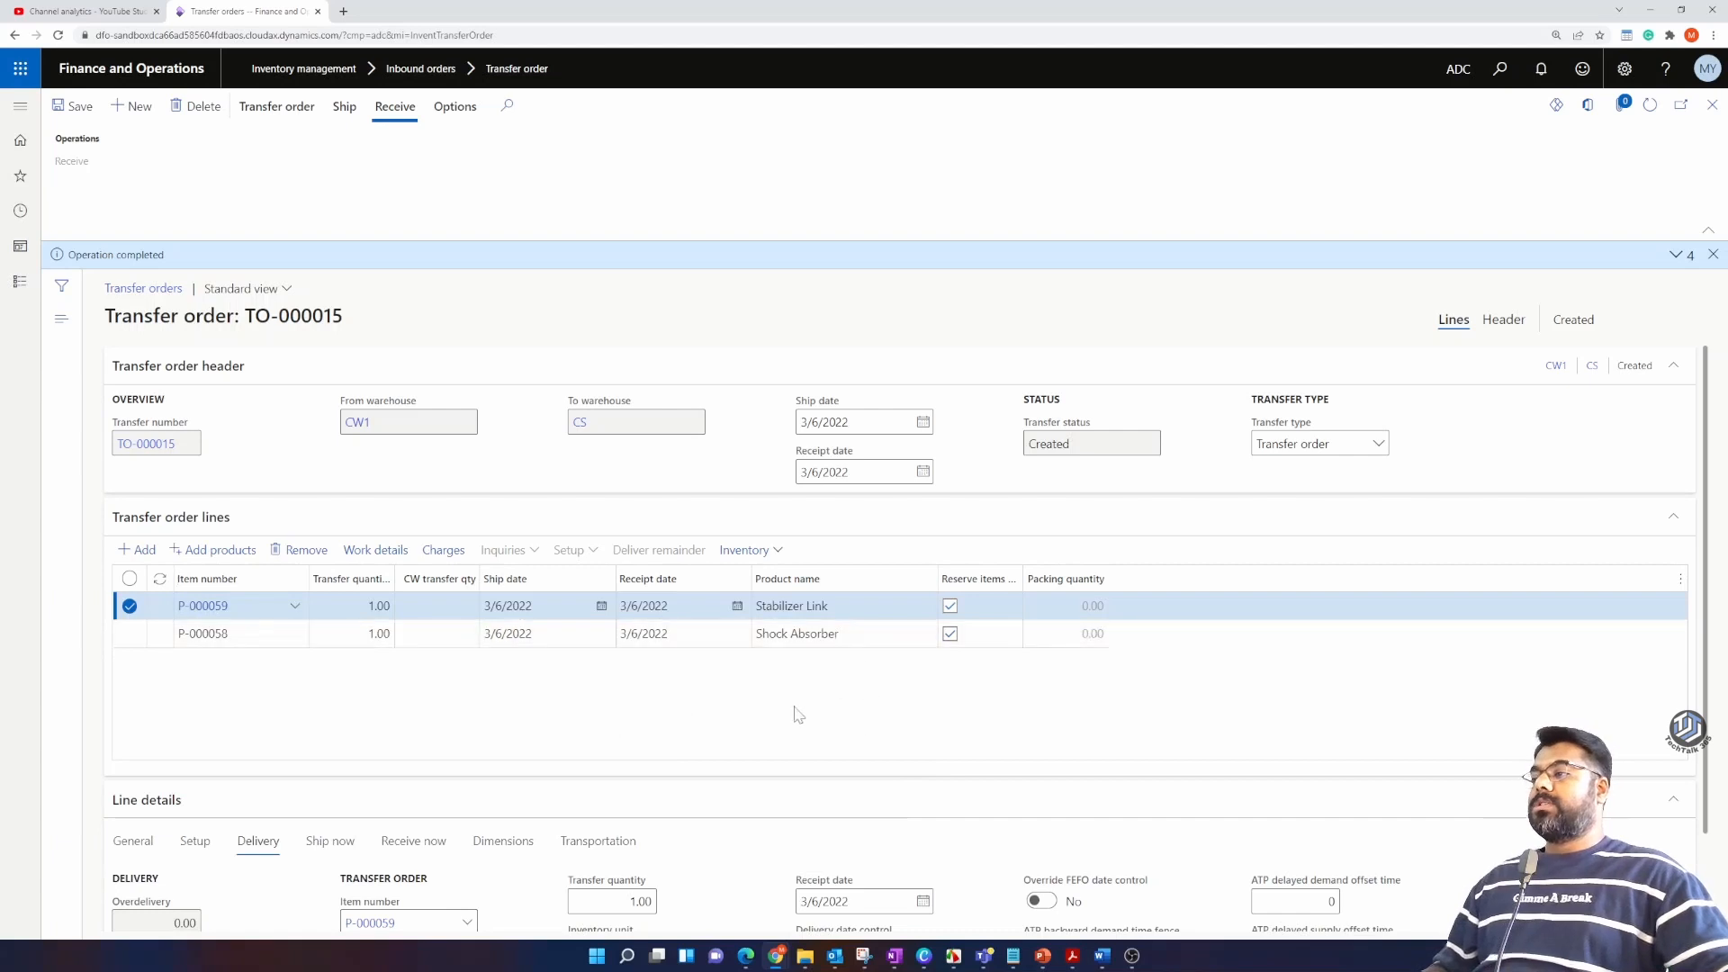
pyautogui.click(73, 107)
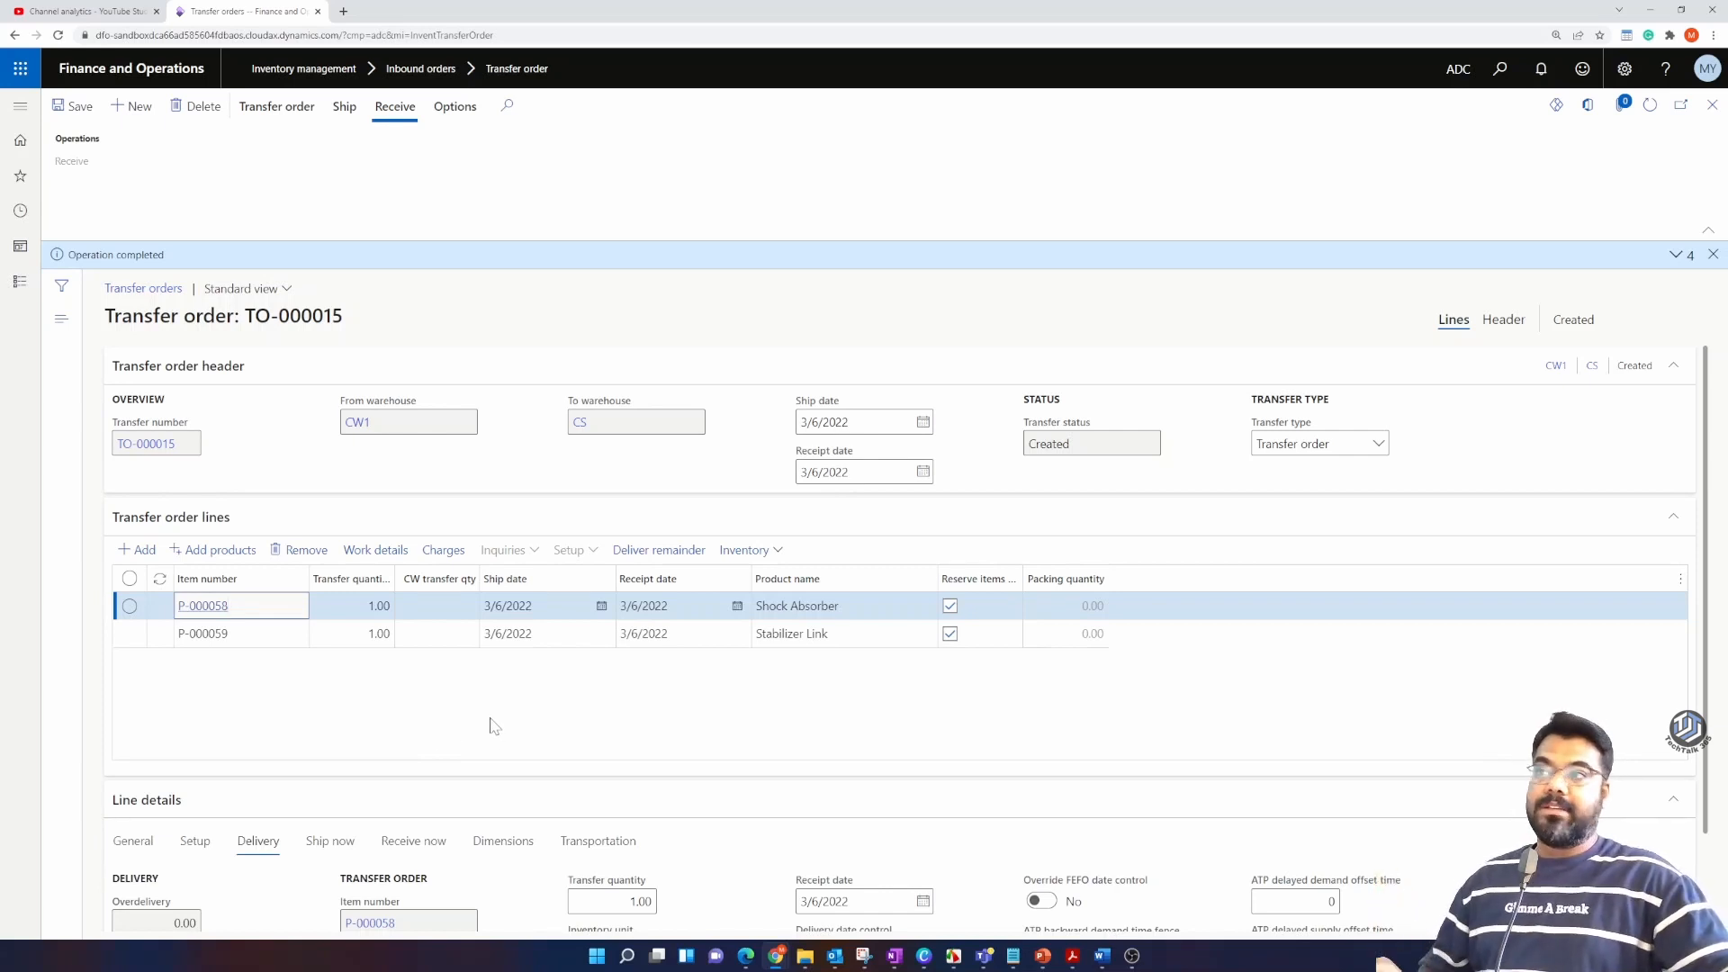
# Step: Examine the Ship now quantities in the line details of the transfer order
pyautogui.click(278, 108)
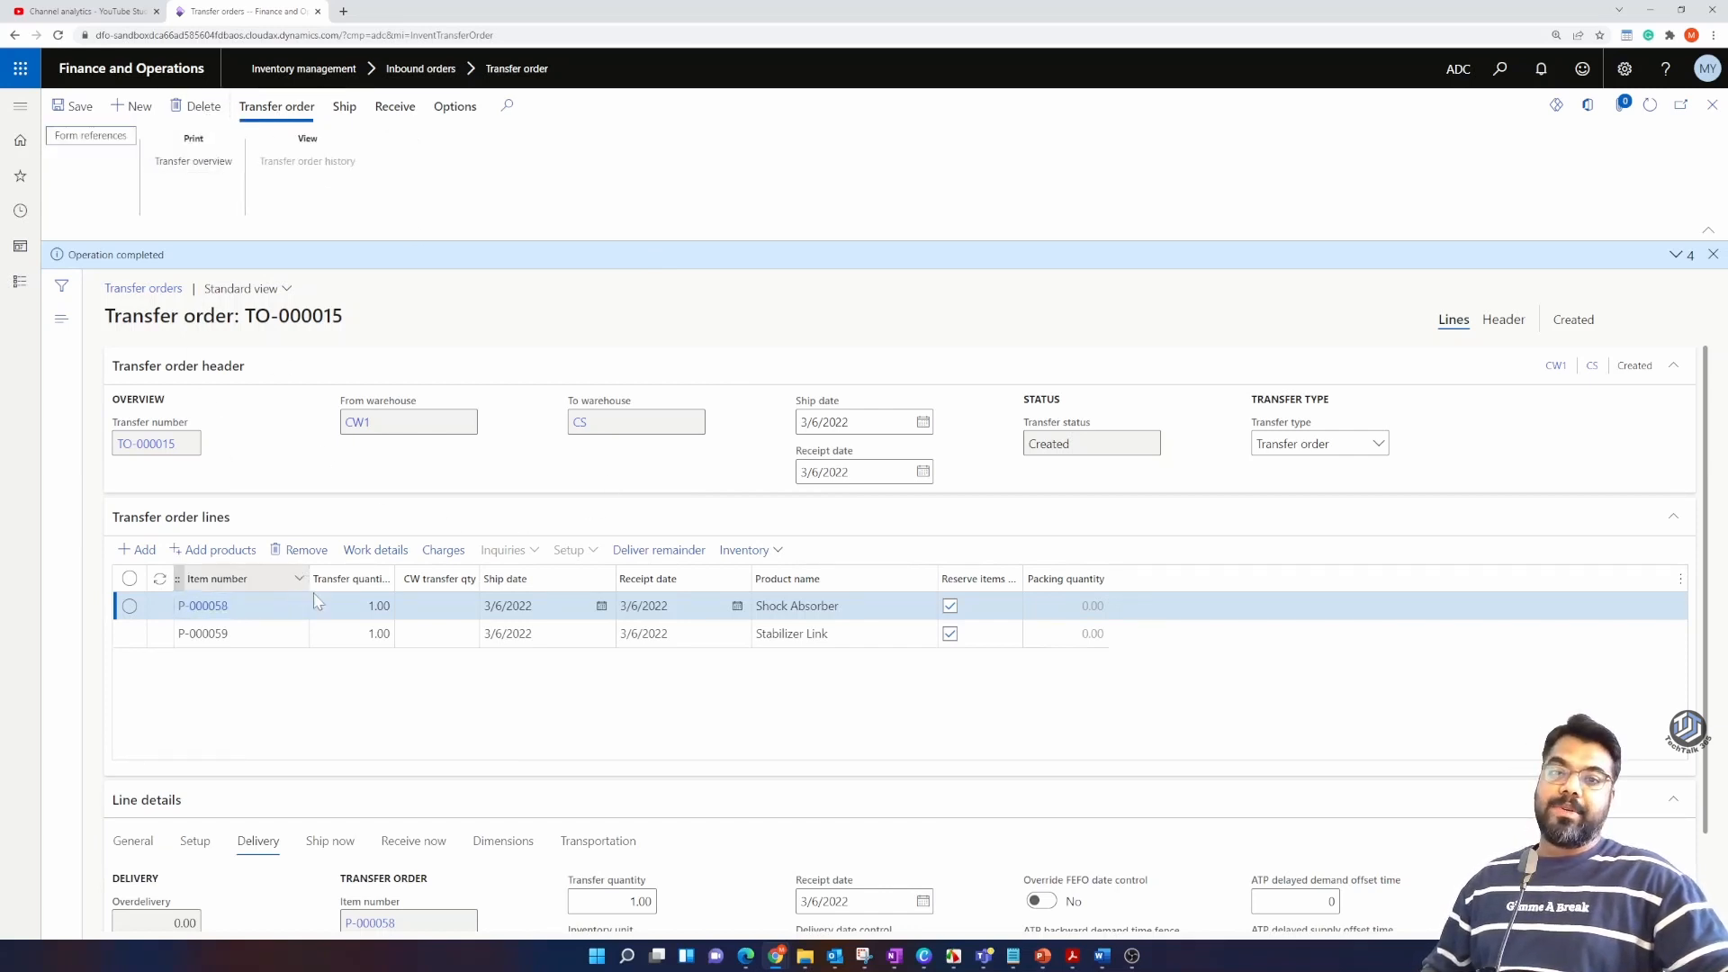
pyautogui.click(376, 712)
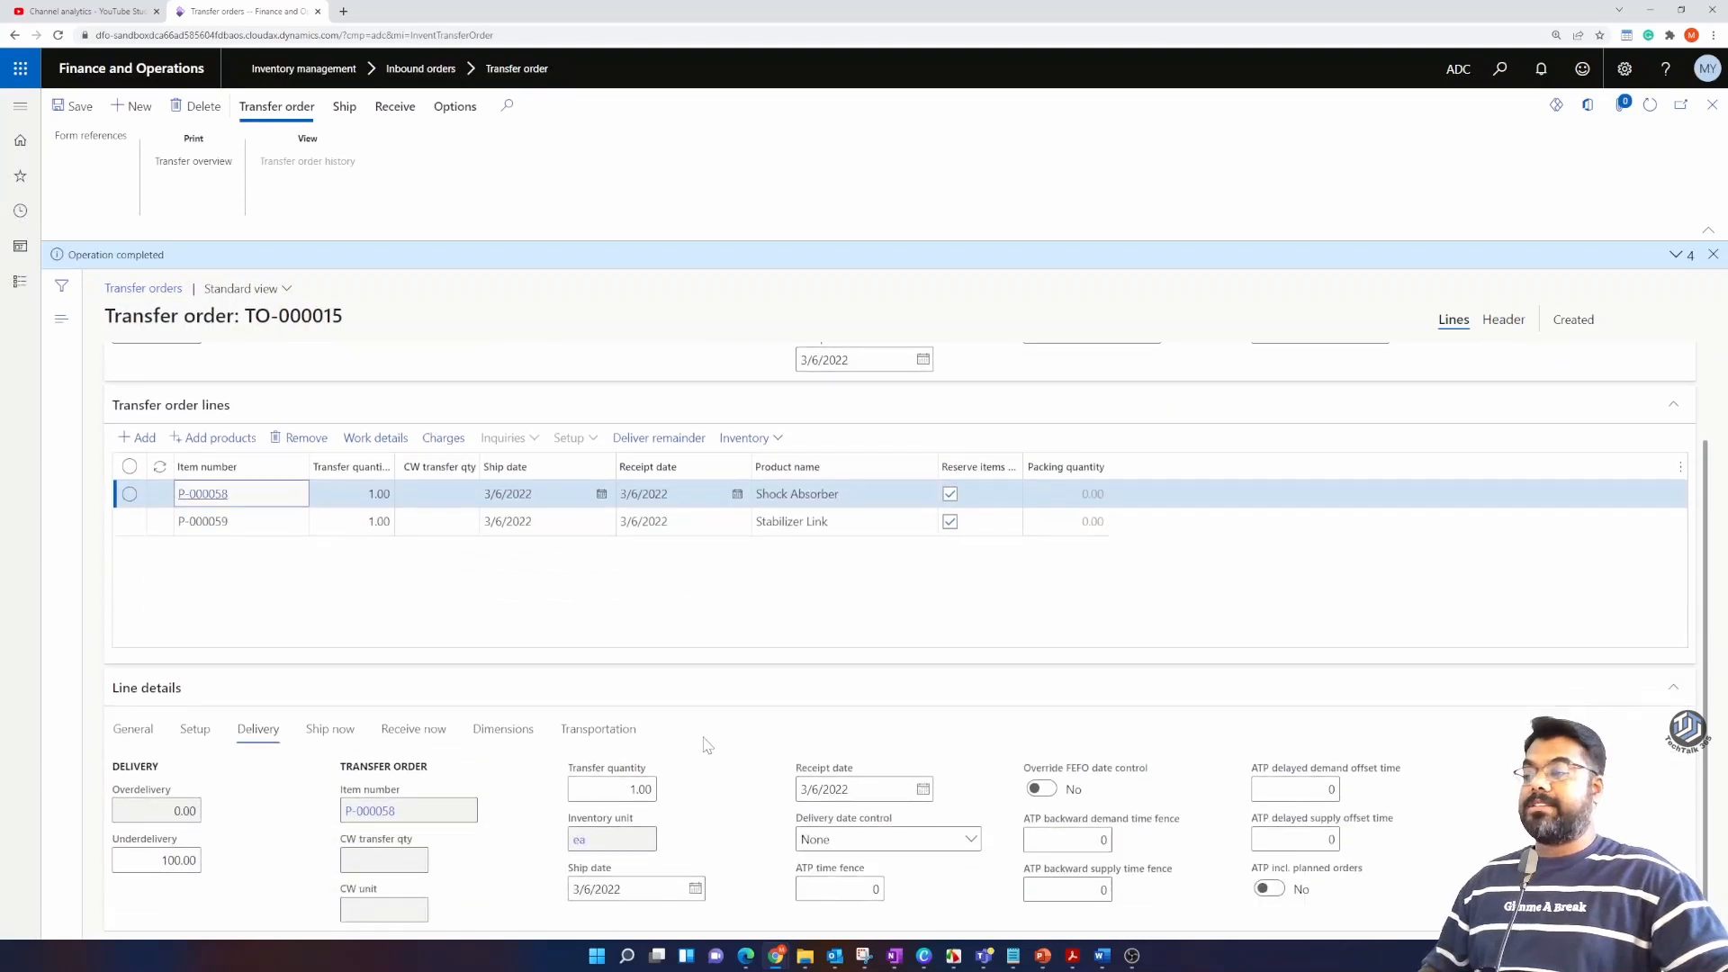
pyautogui.scroll(-1, 708, 744)
pyautogui.click(340, 731)
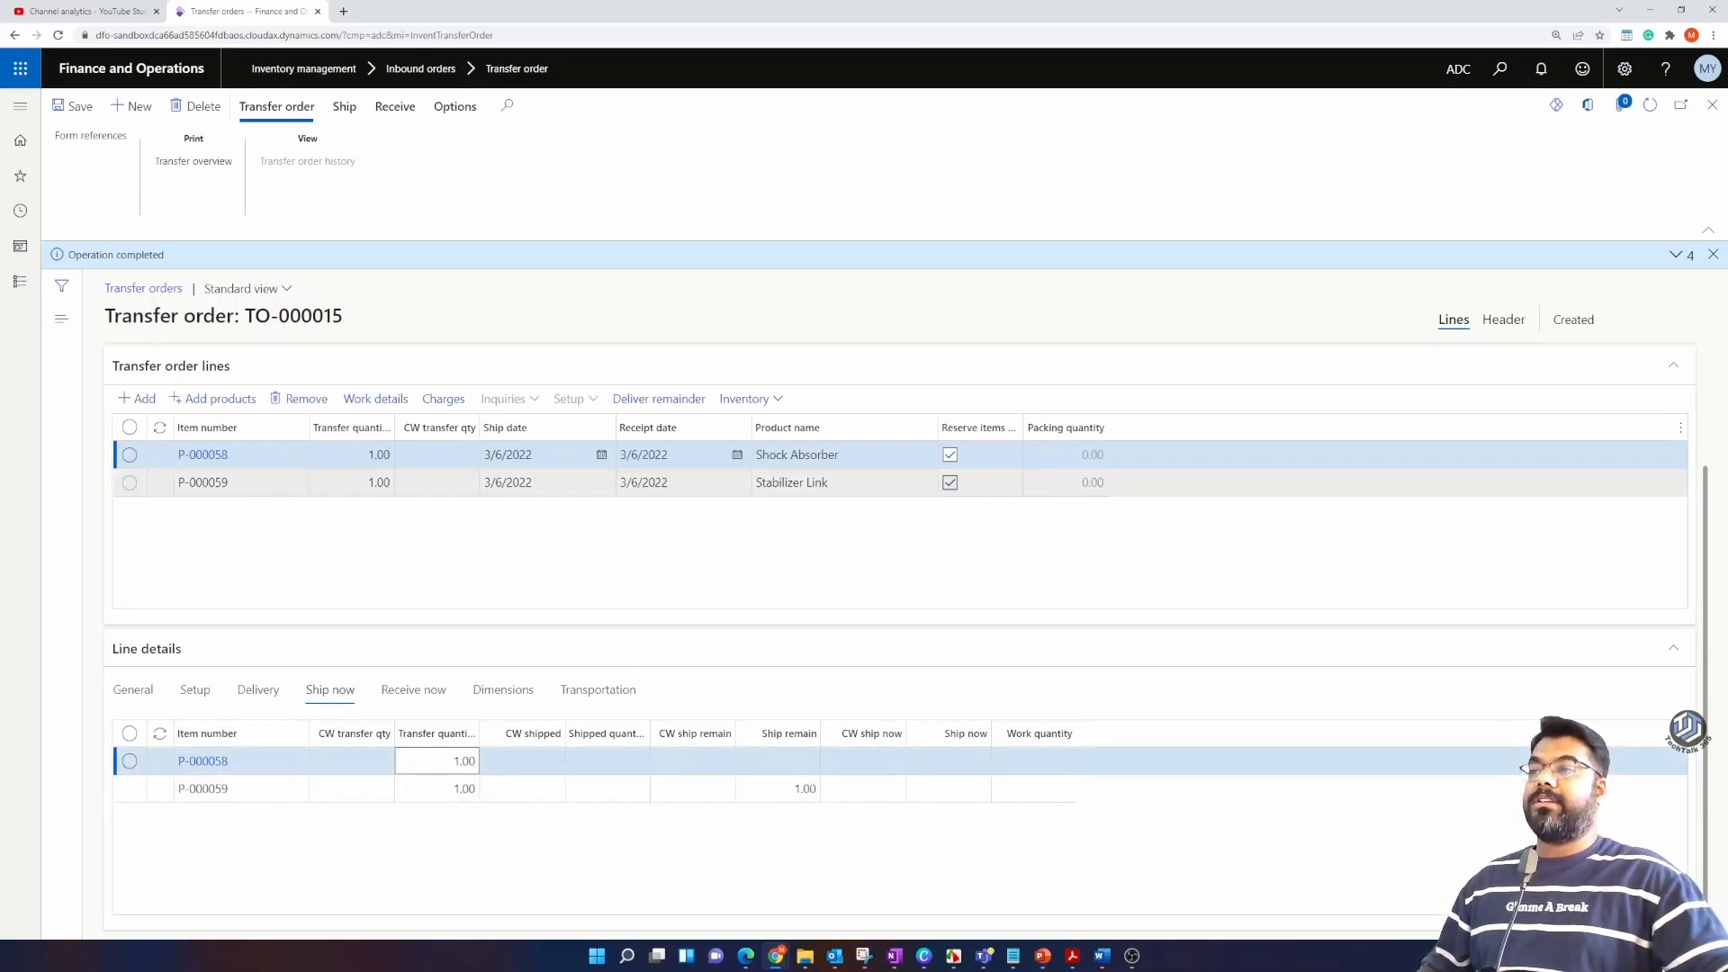
# Step: Cancel the remaining ship quantity of the Stabilizer Link line through Deliver remainder, and check the transfer order's status
pyautogui.click(540, 482)
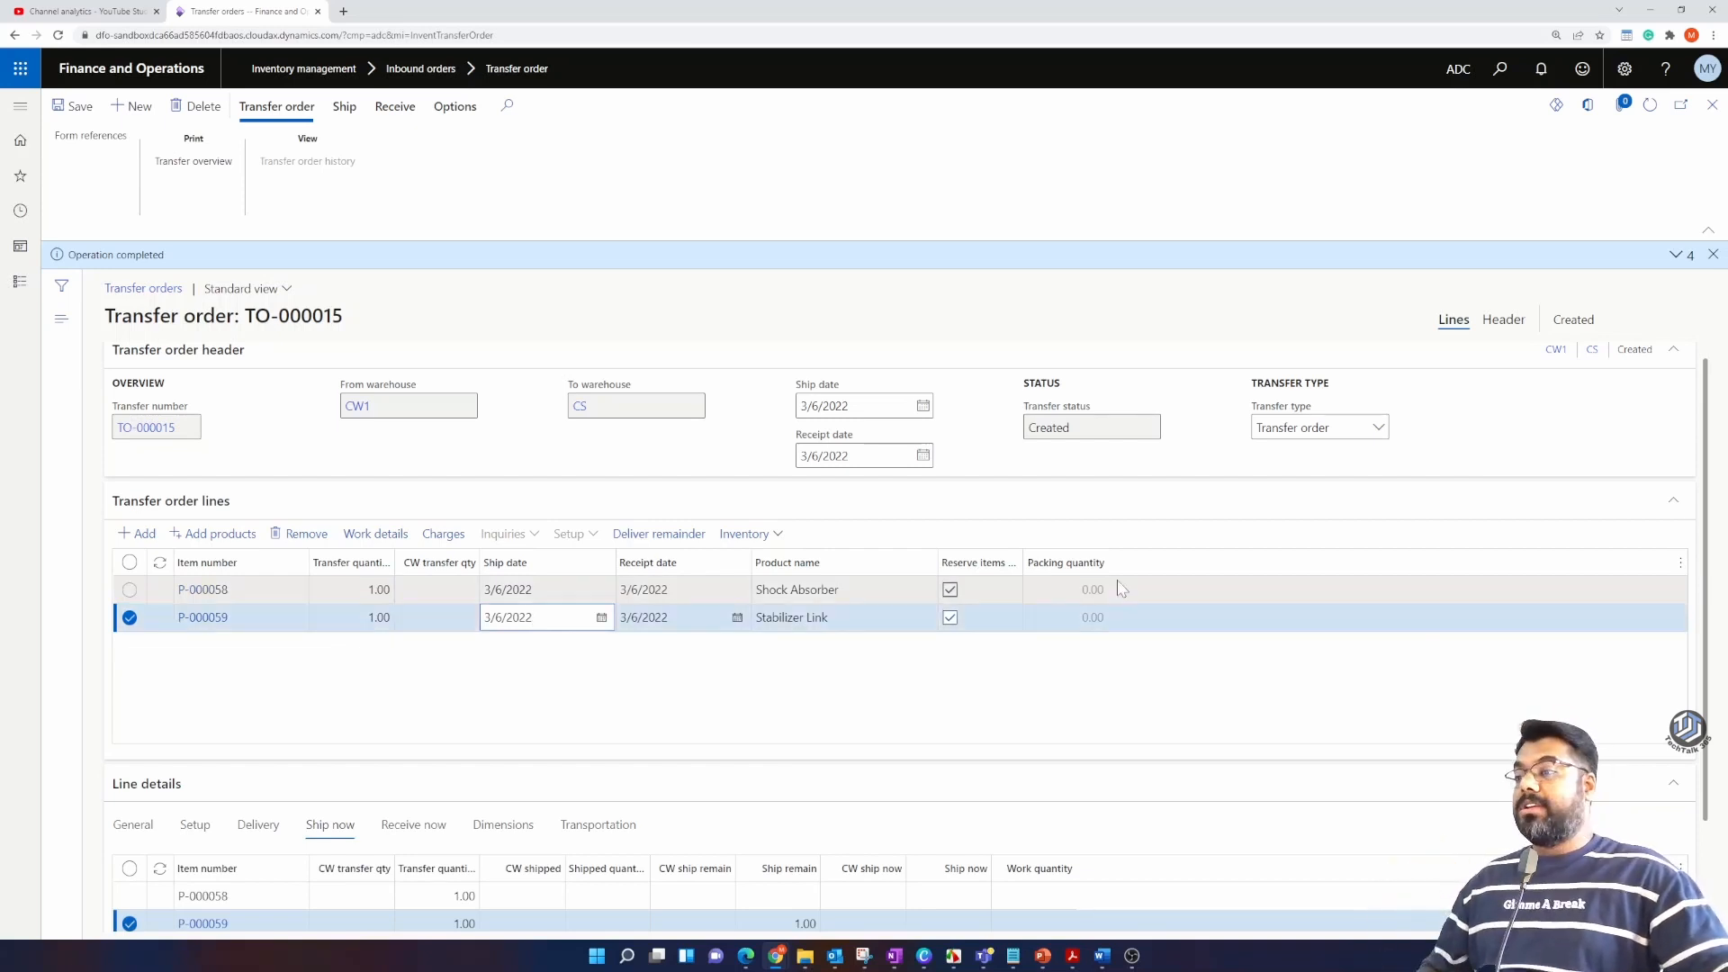
pyautogui.press('Tab')
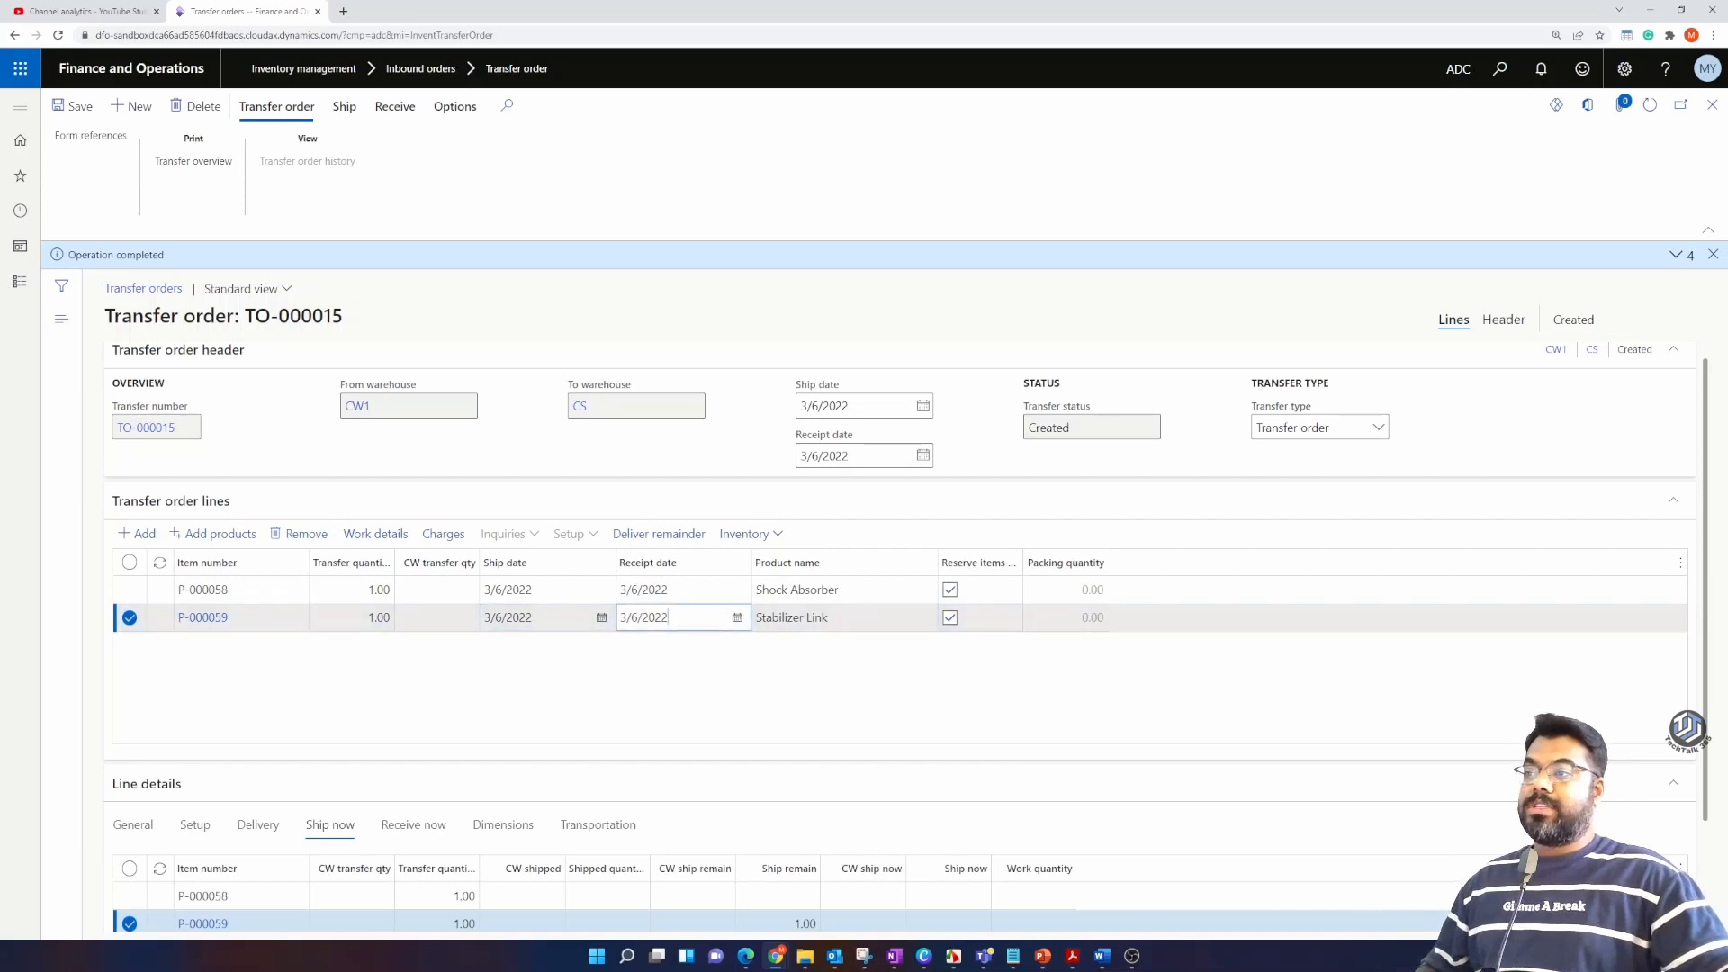
pyautogui.click(906, 620)
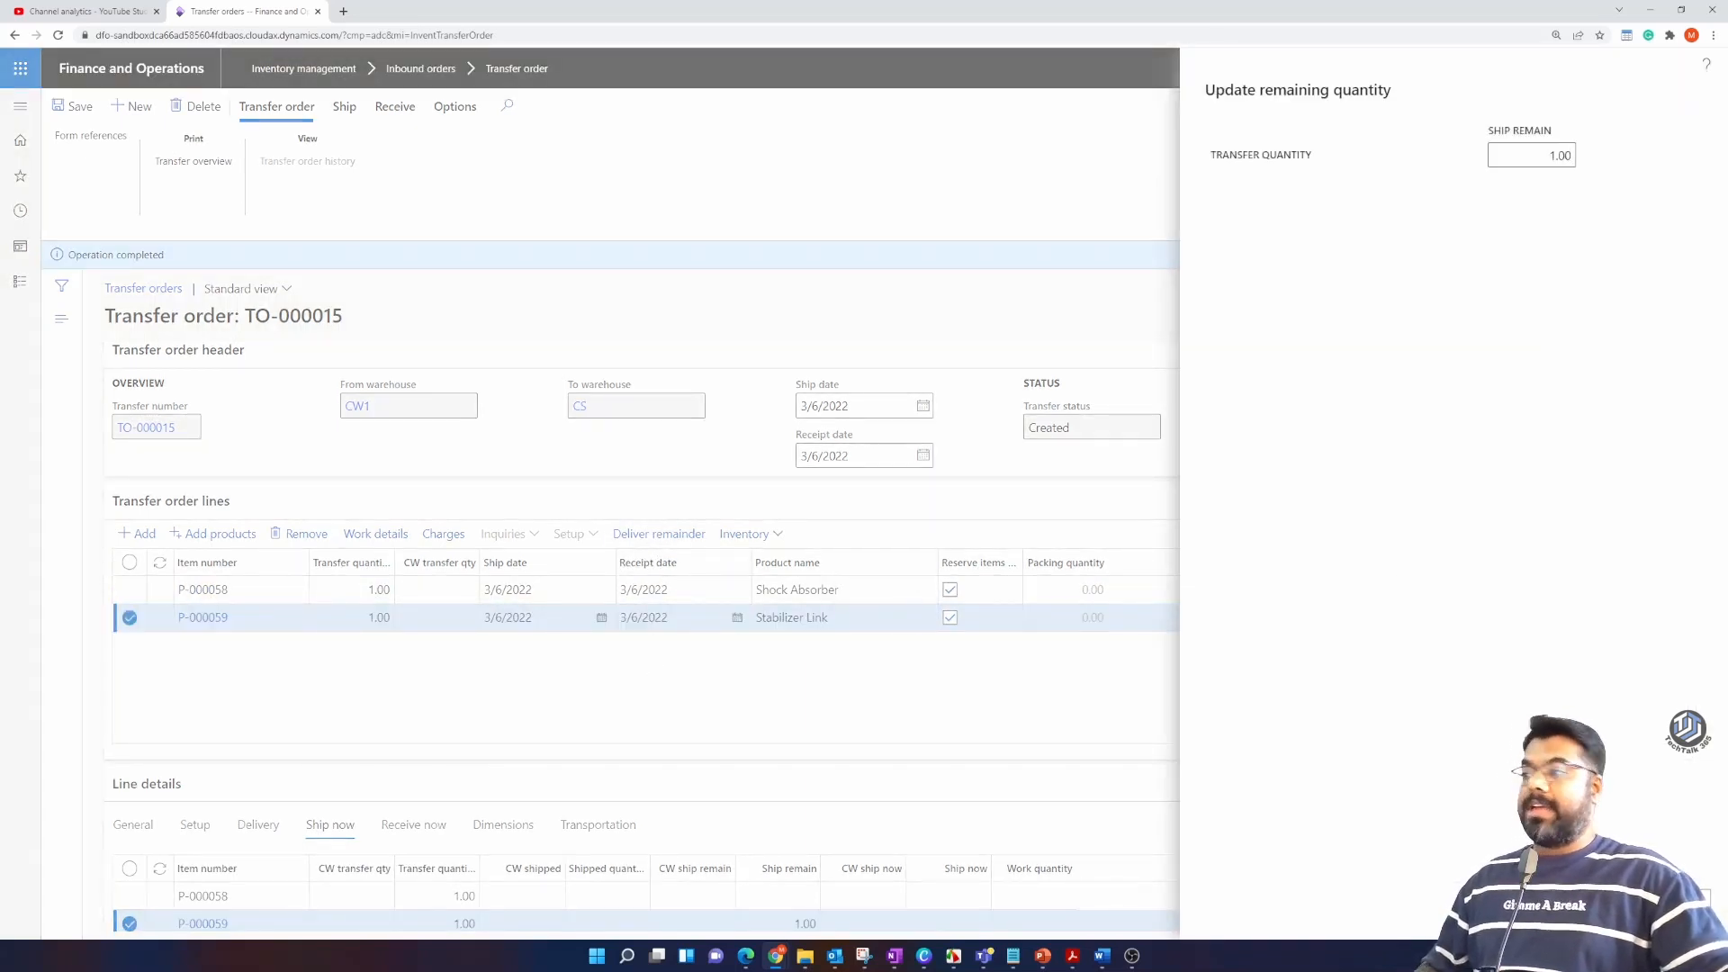
pyautogui.click(1567, 904)
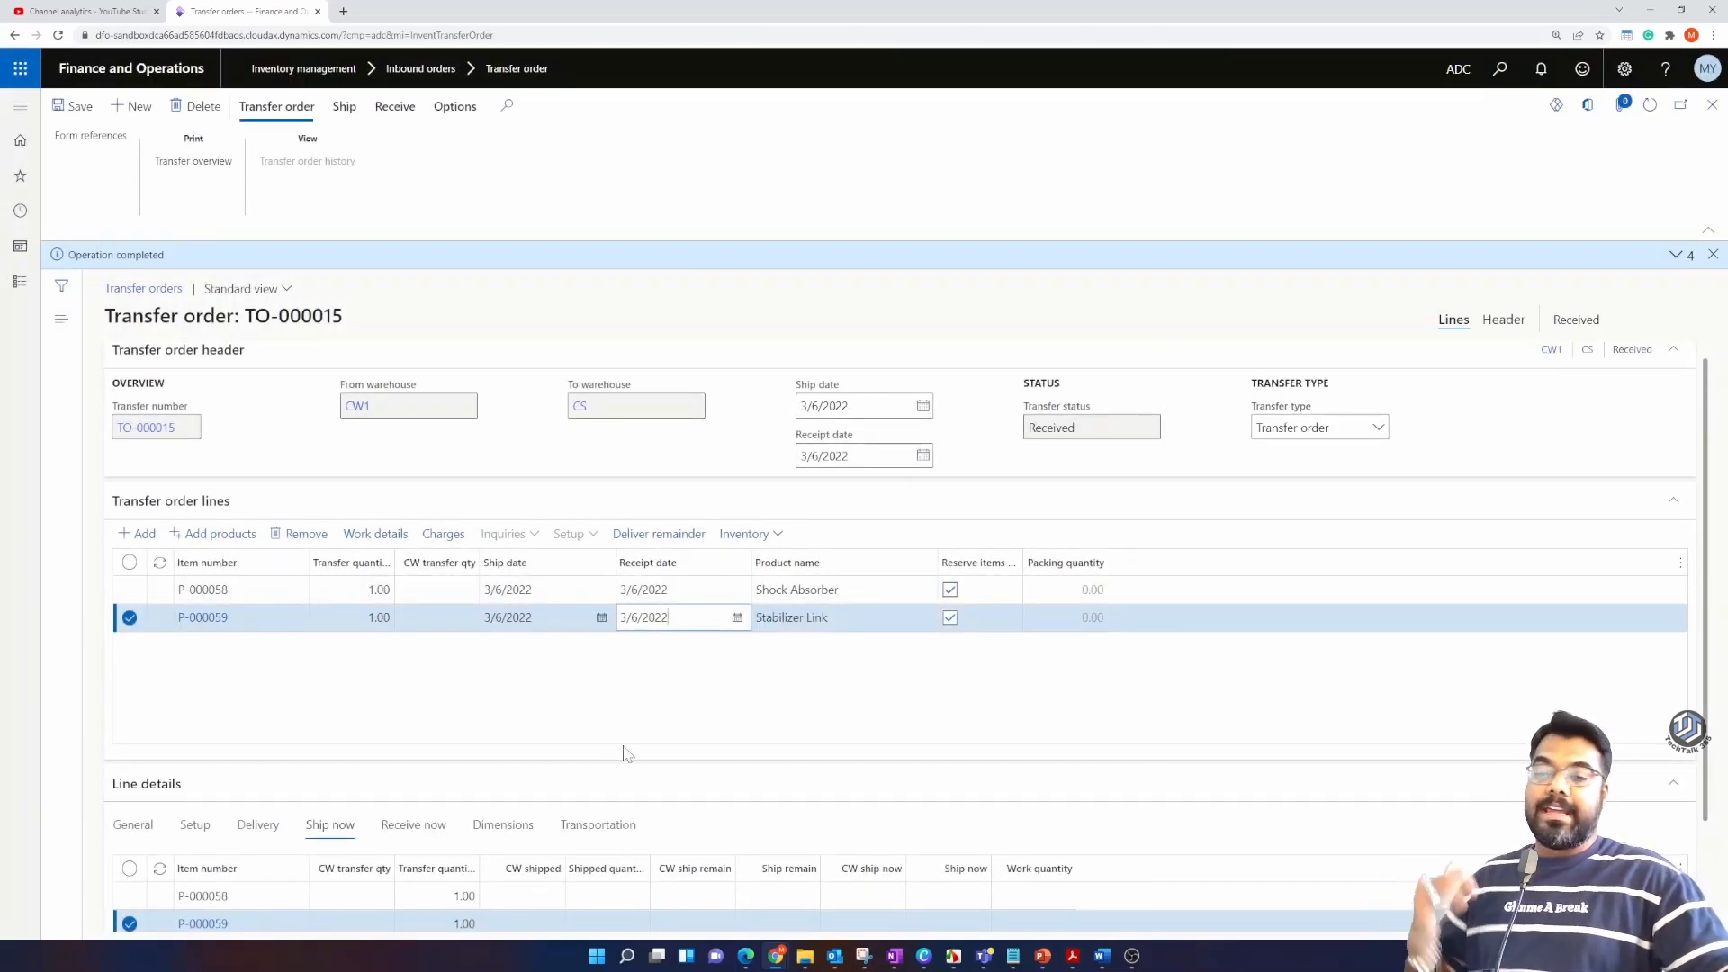
pyautogui.doubleClick(1576, 319)
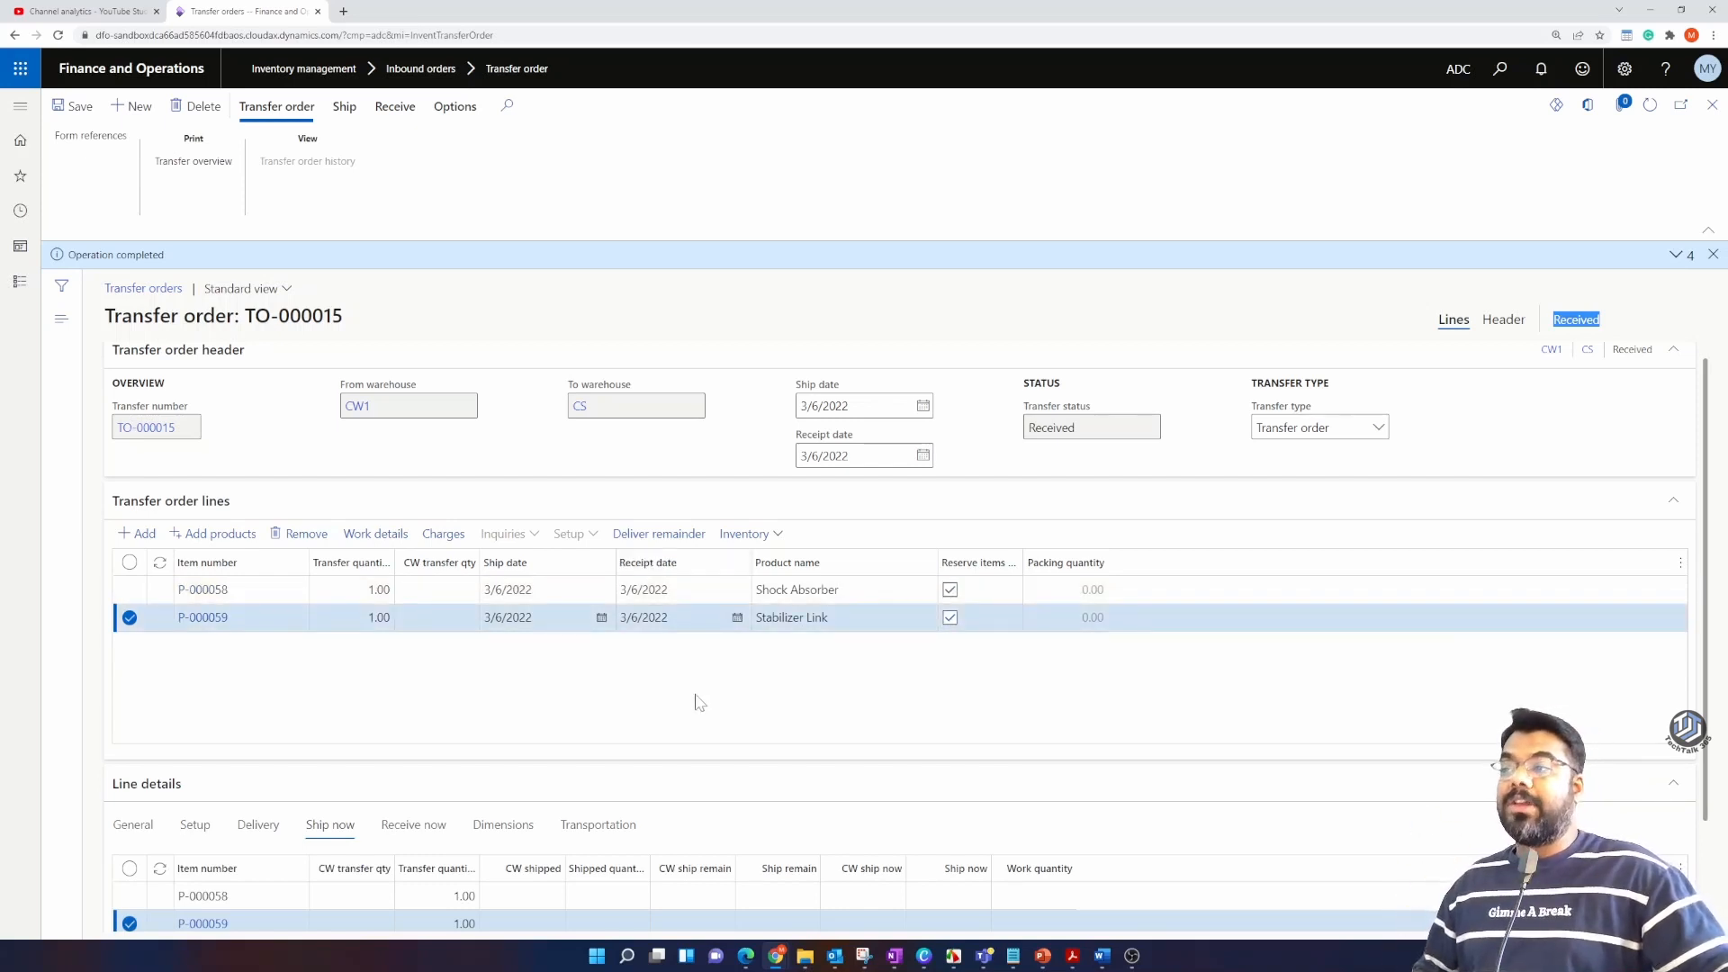
pyautogui.moveTo(1603, 321); pyautogui.dragTo(1547, 319)
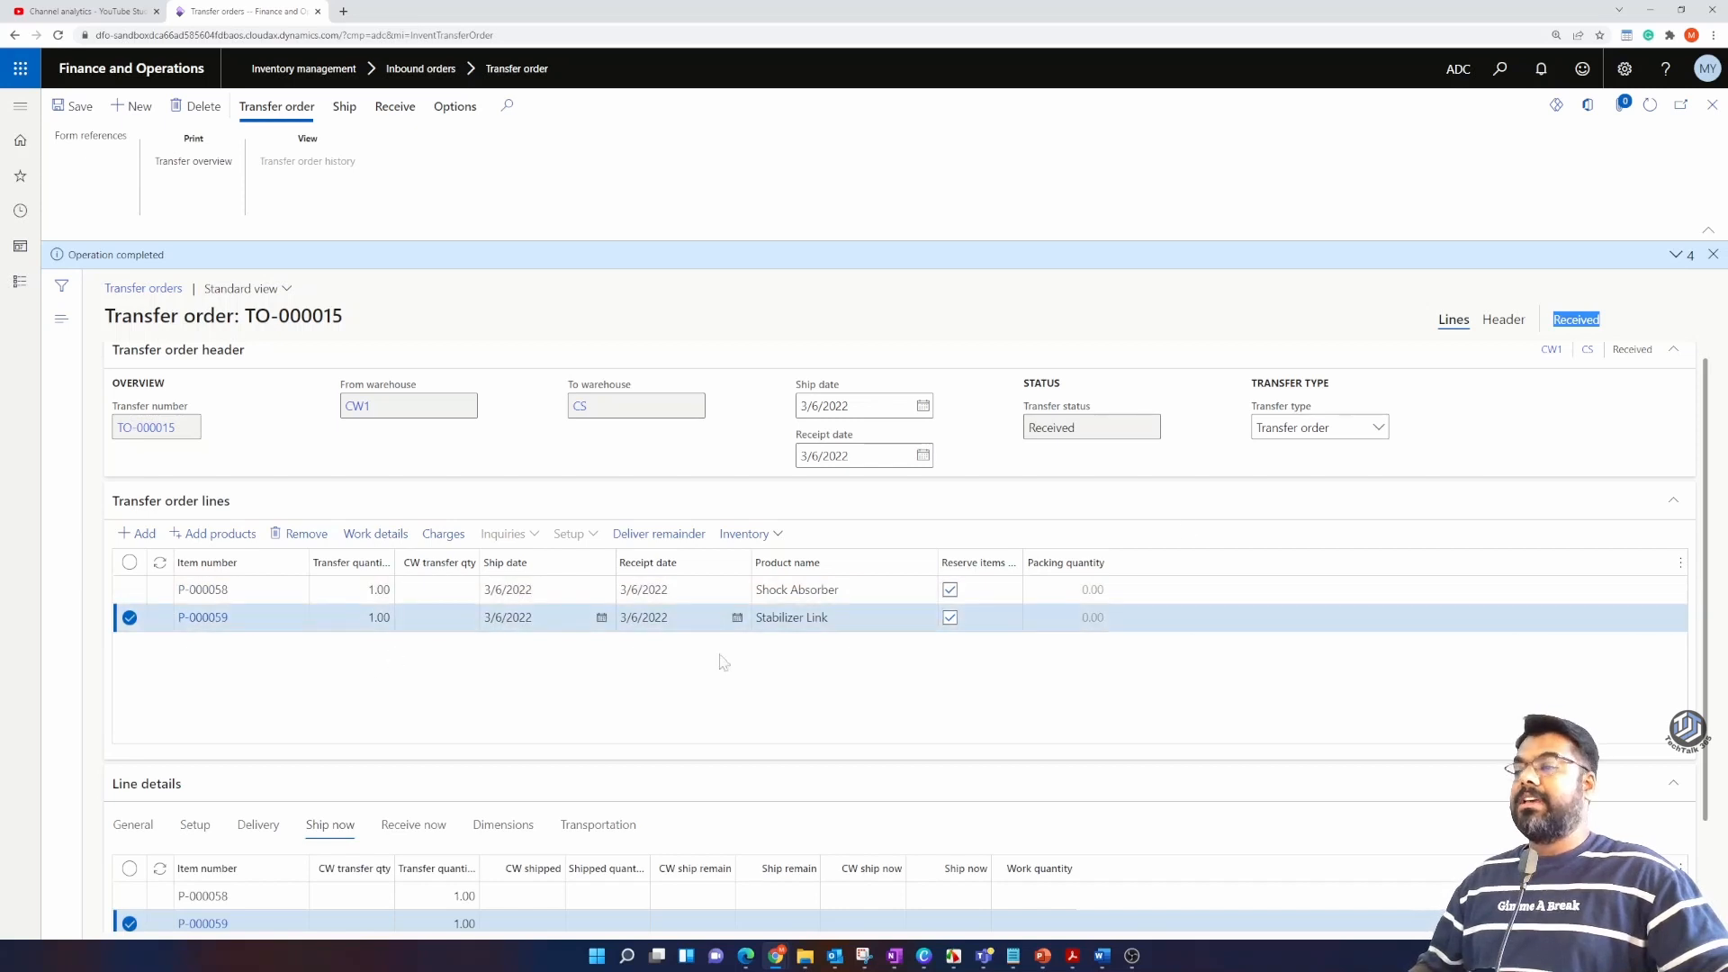
pyautogui.click(1583, 322)
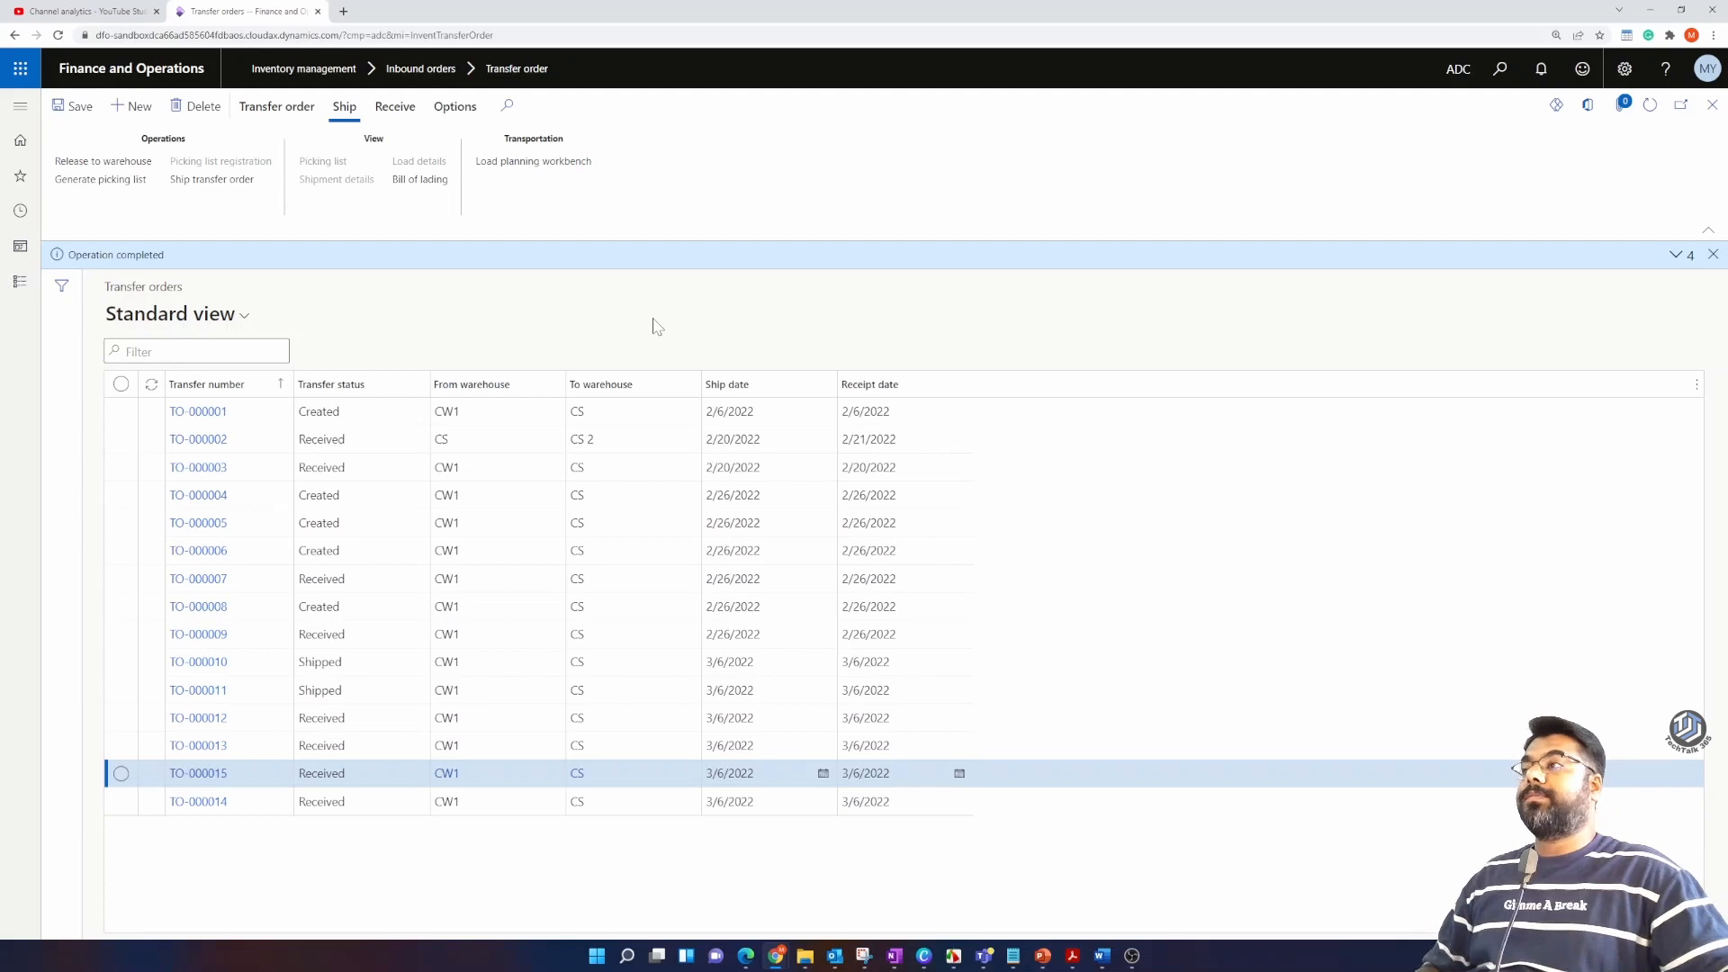
# Step: Create another transfer order from warehouse CW1 to warehouse CS
pyautogui.hotkey('alt', 'n')
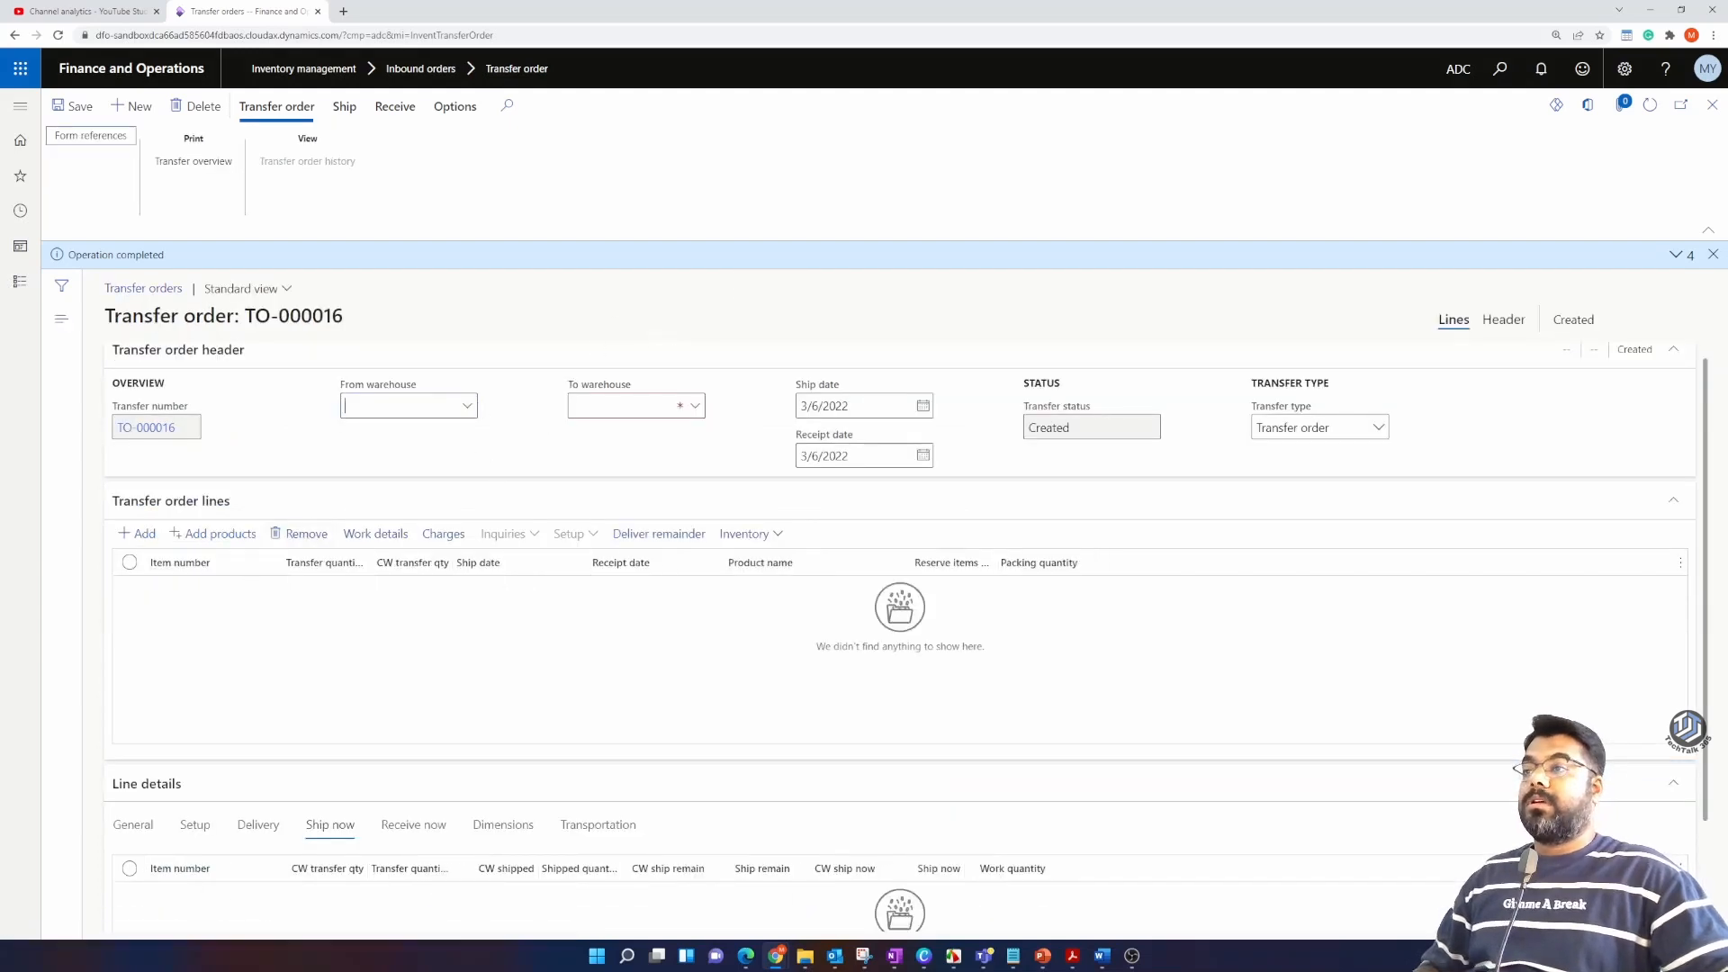
pyautogui.click(466, 409)
pyautogui.press('Down')
pyautogui.press('Down')
pyautogui.press('Down')
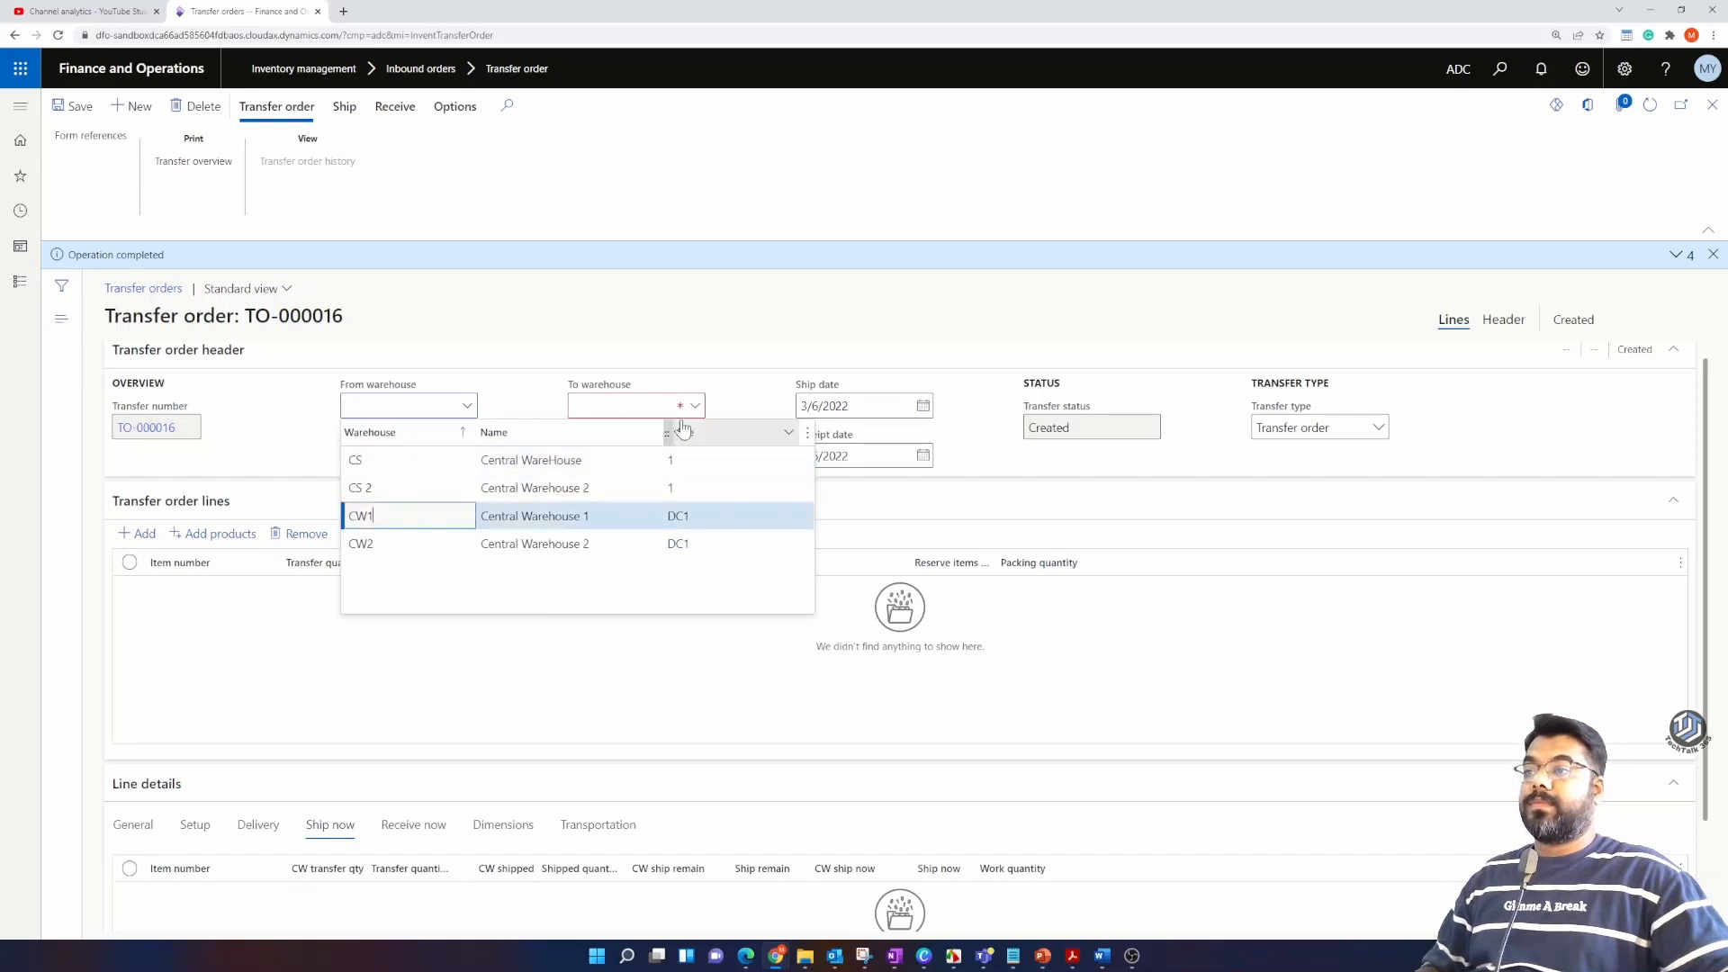
pyautogui.press('Tab')
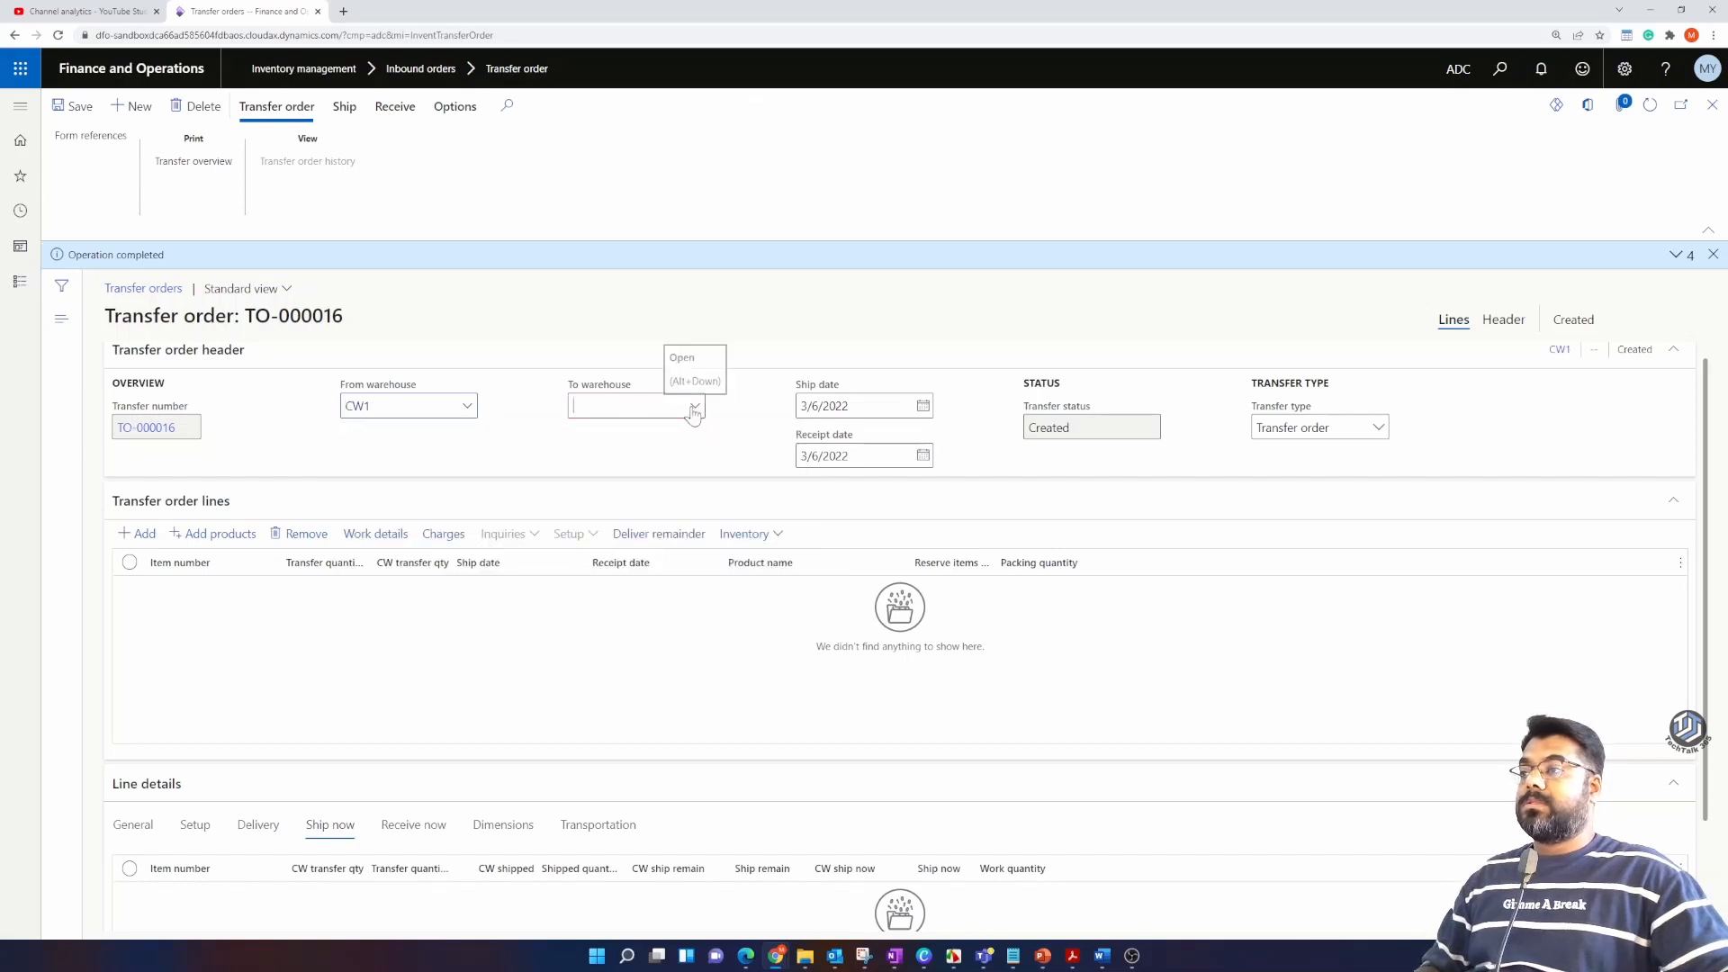
pyautogui.hotkey('alt', 'Down')
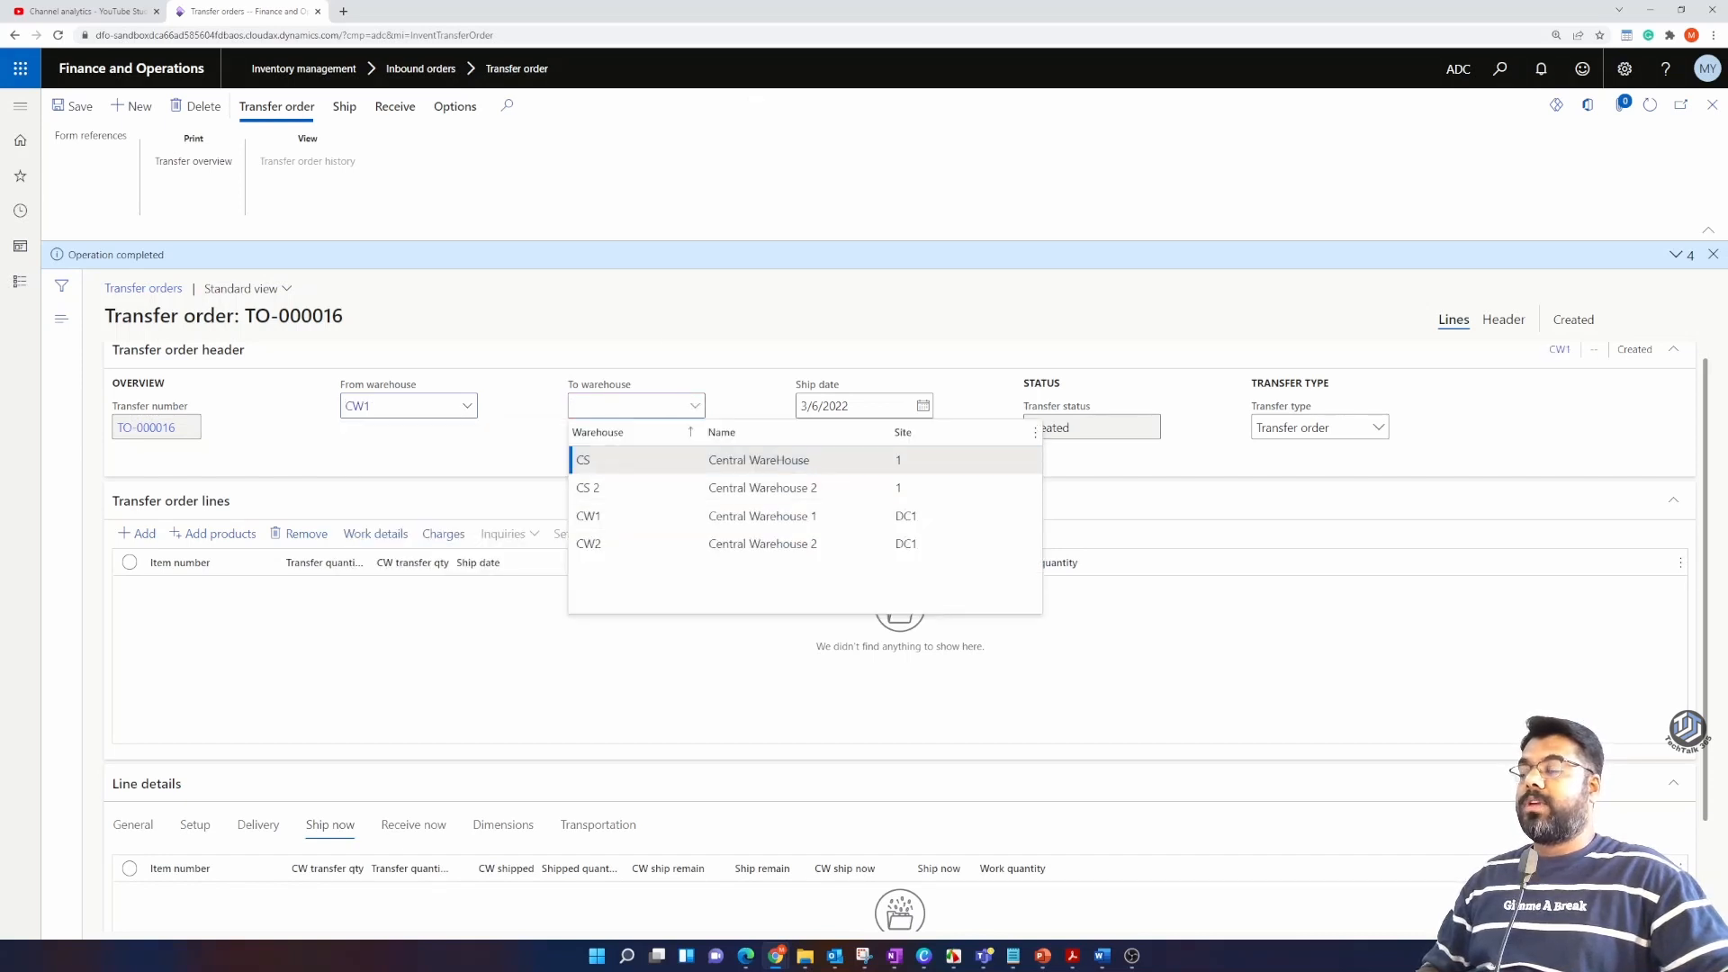
pyautogui.press('Return')
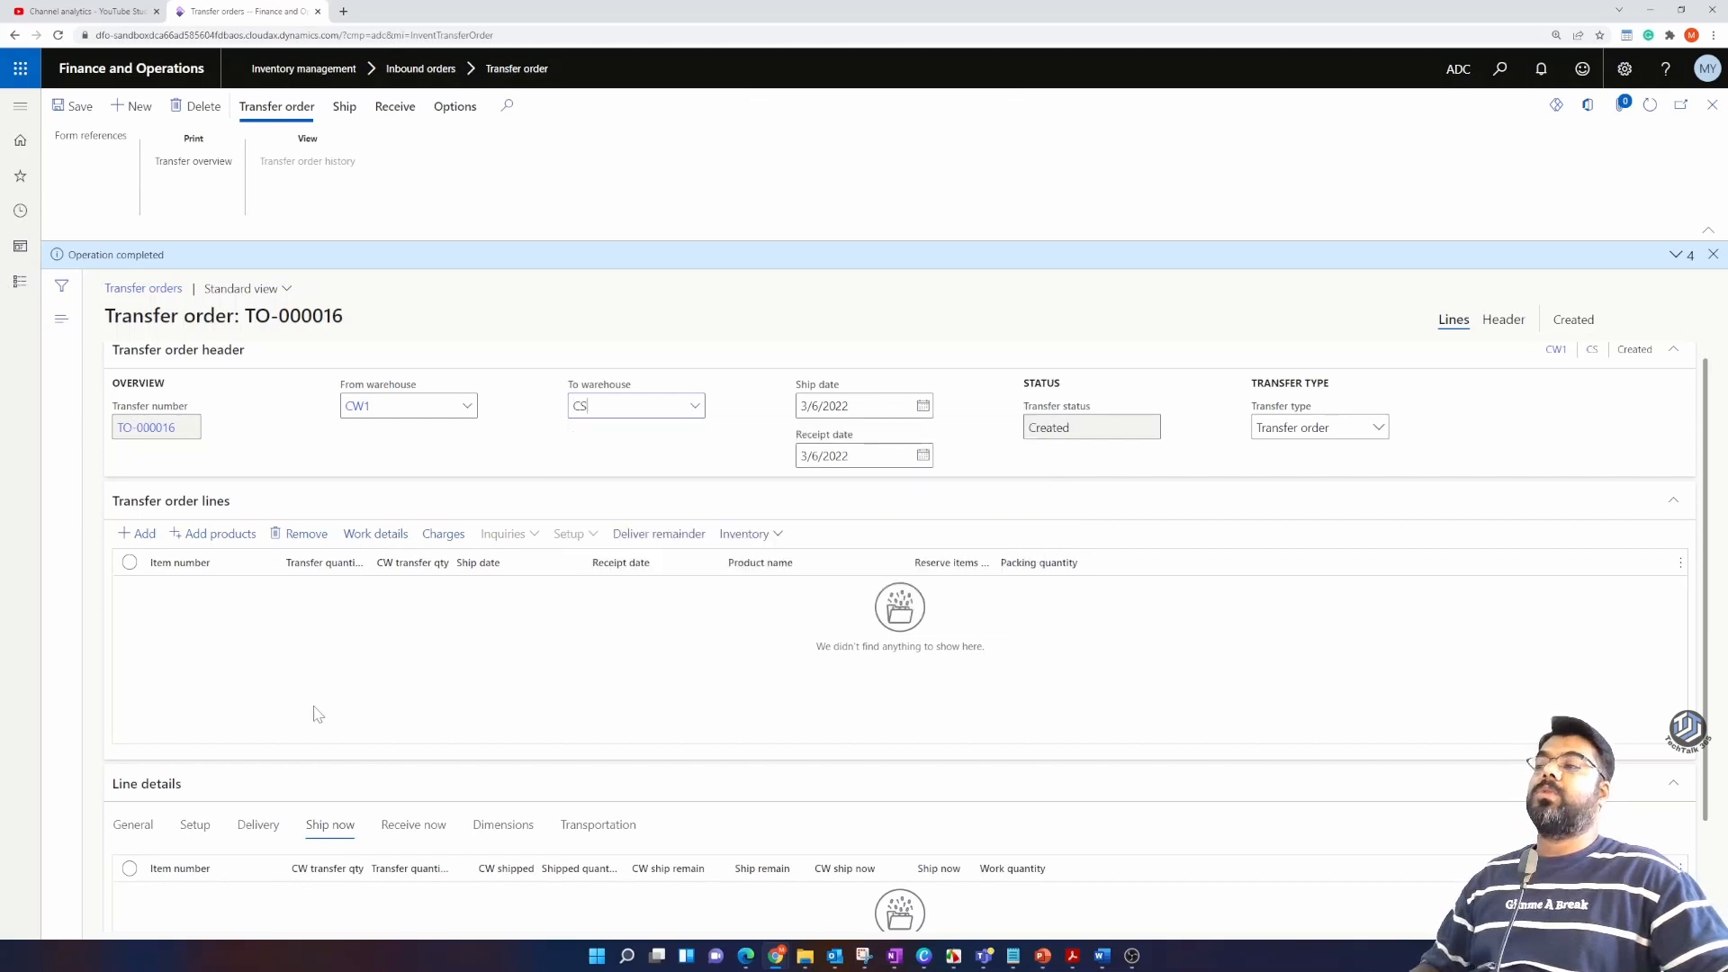
# Step: Add a line for item P-000058, Shock Absorber, to the new transfer order and refresh the order
pyautogui.click(139, 536)
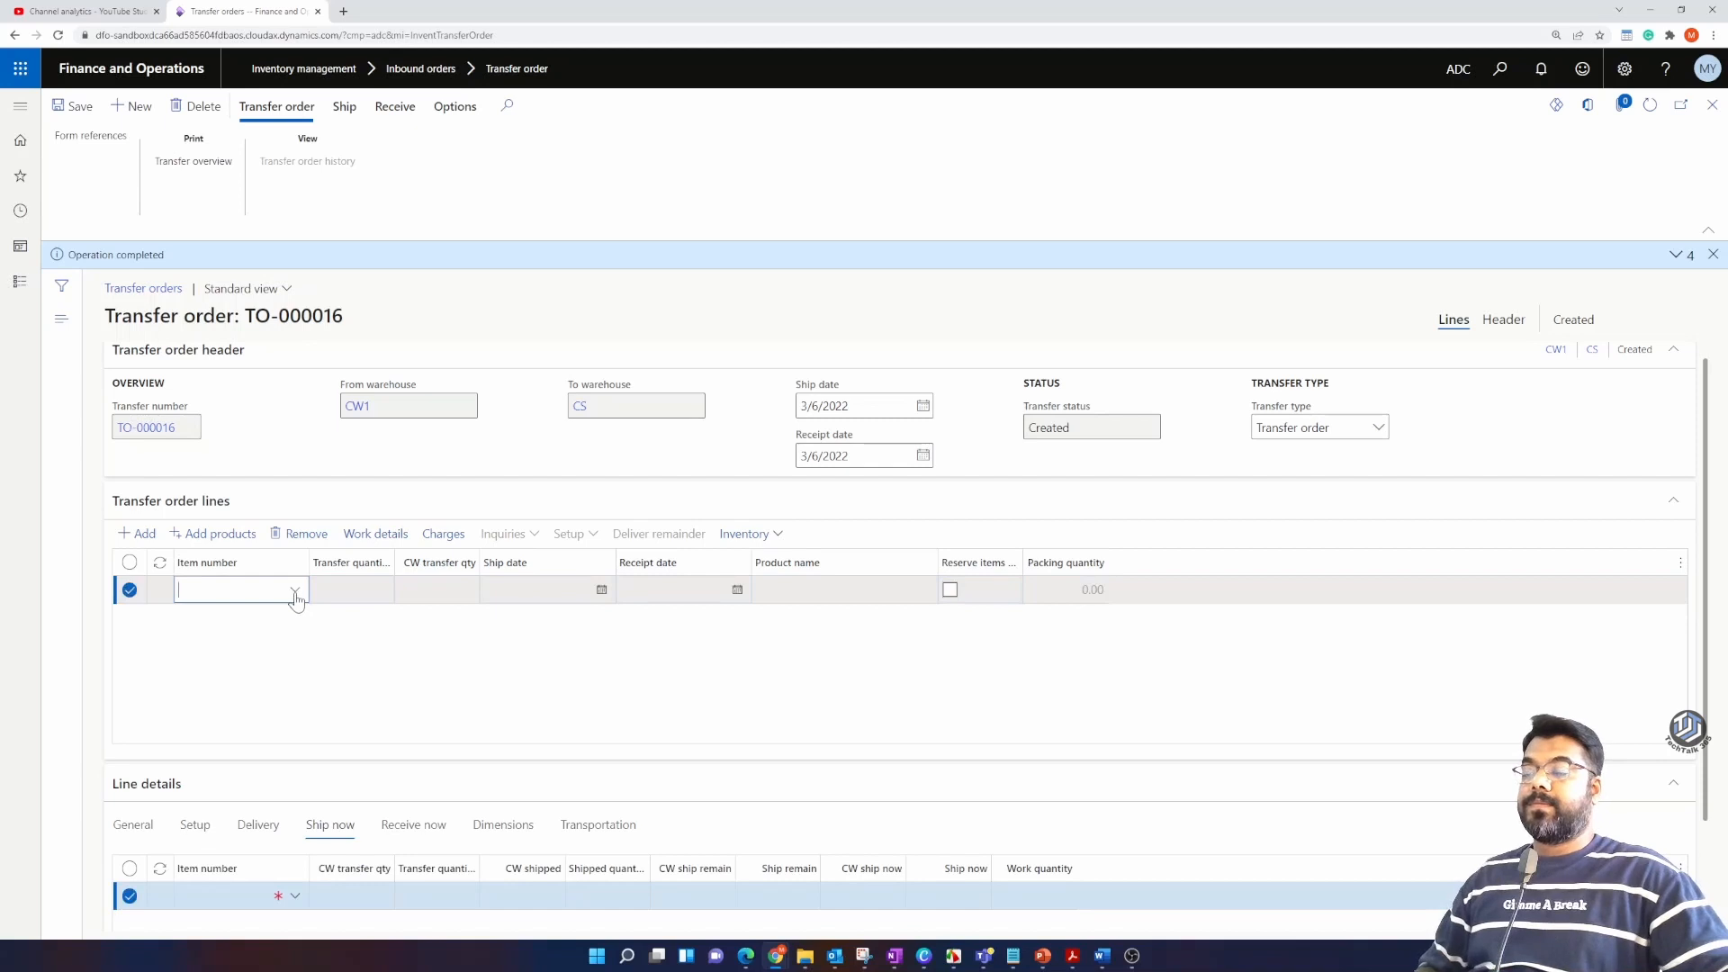
pyautogui.click(295, 590)
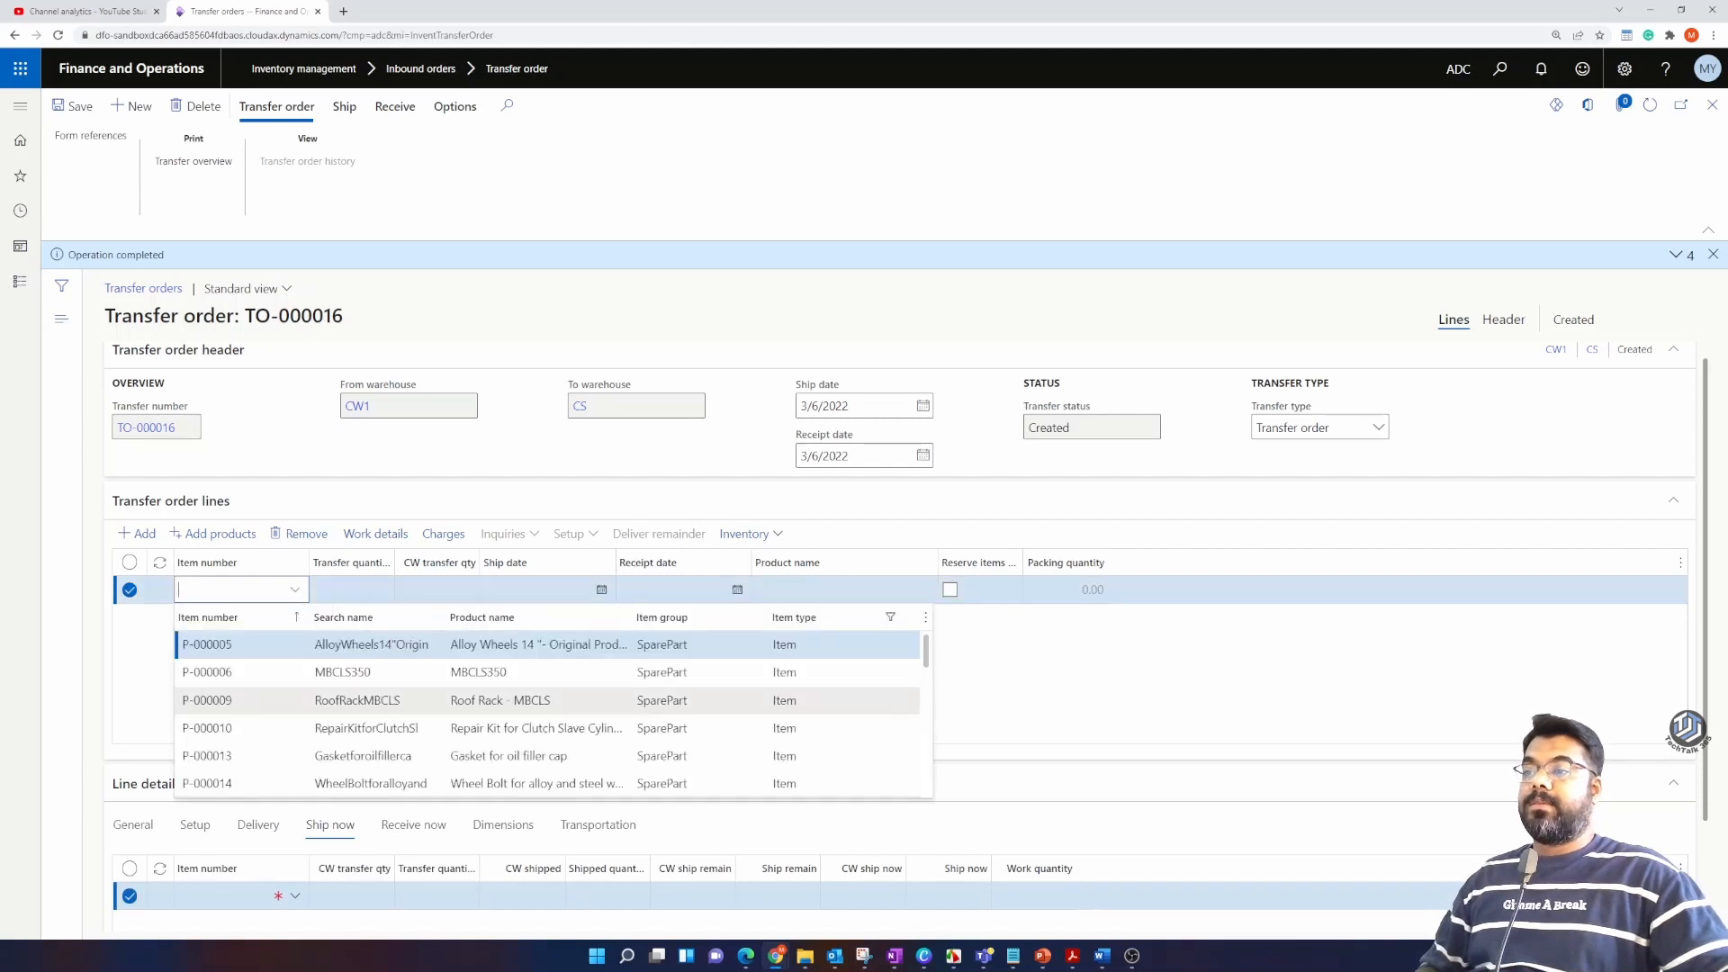
pyautogui.scroll(-5, 549, 701)
pyautogui.scroll(-5, 876, 697)
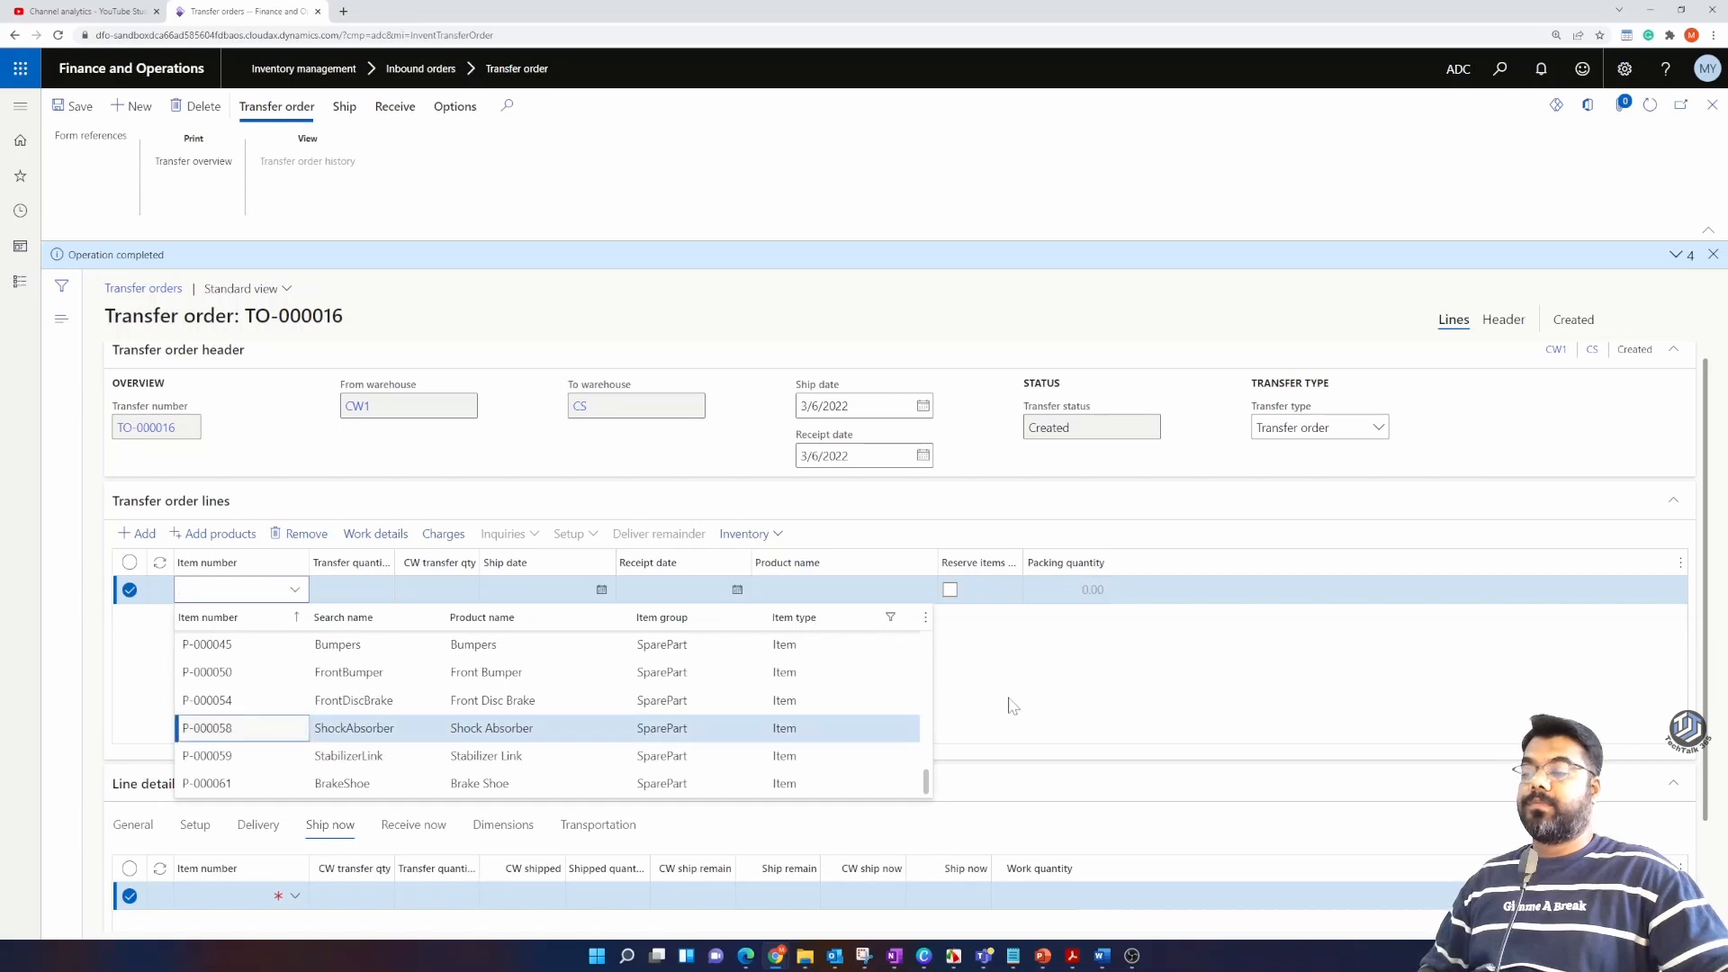
pyautogui.press('Return')
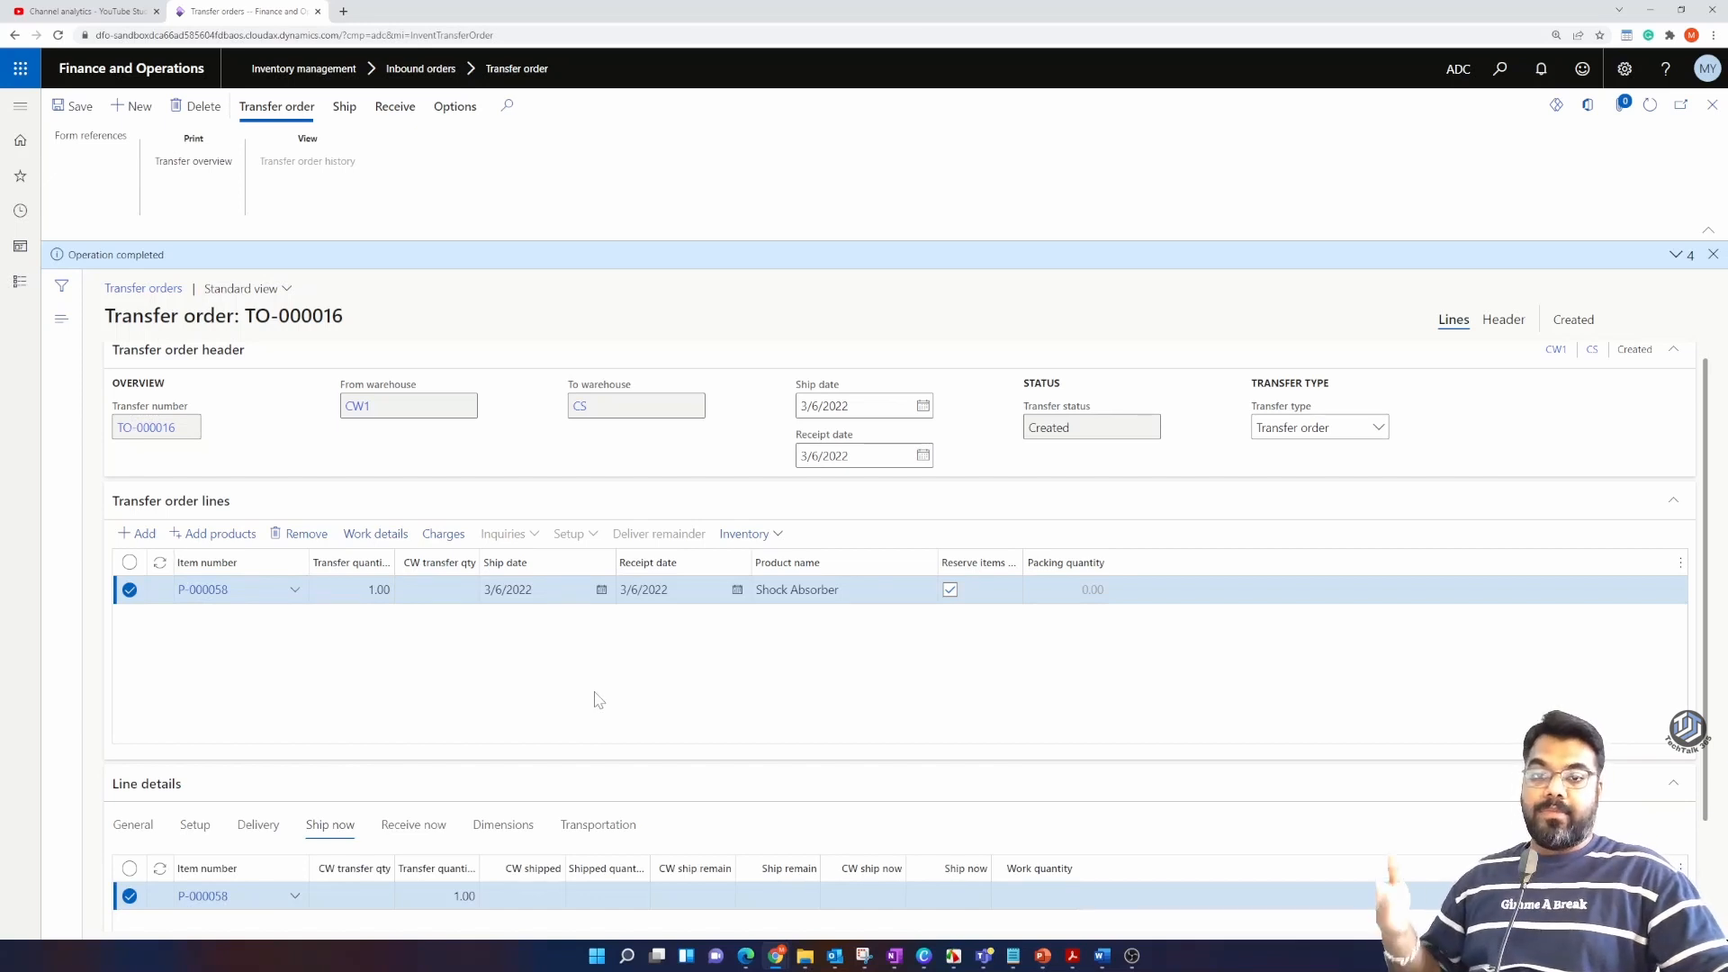
pyautogui.click(345, 108)
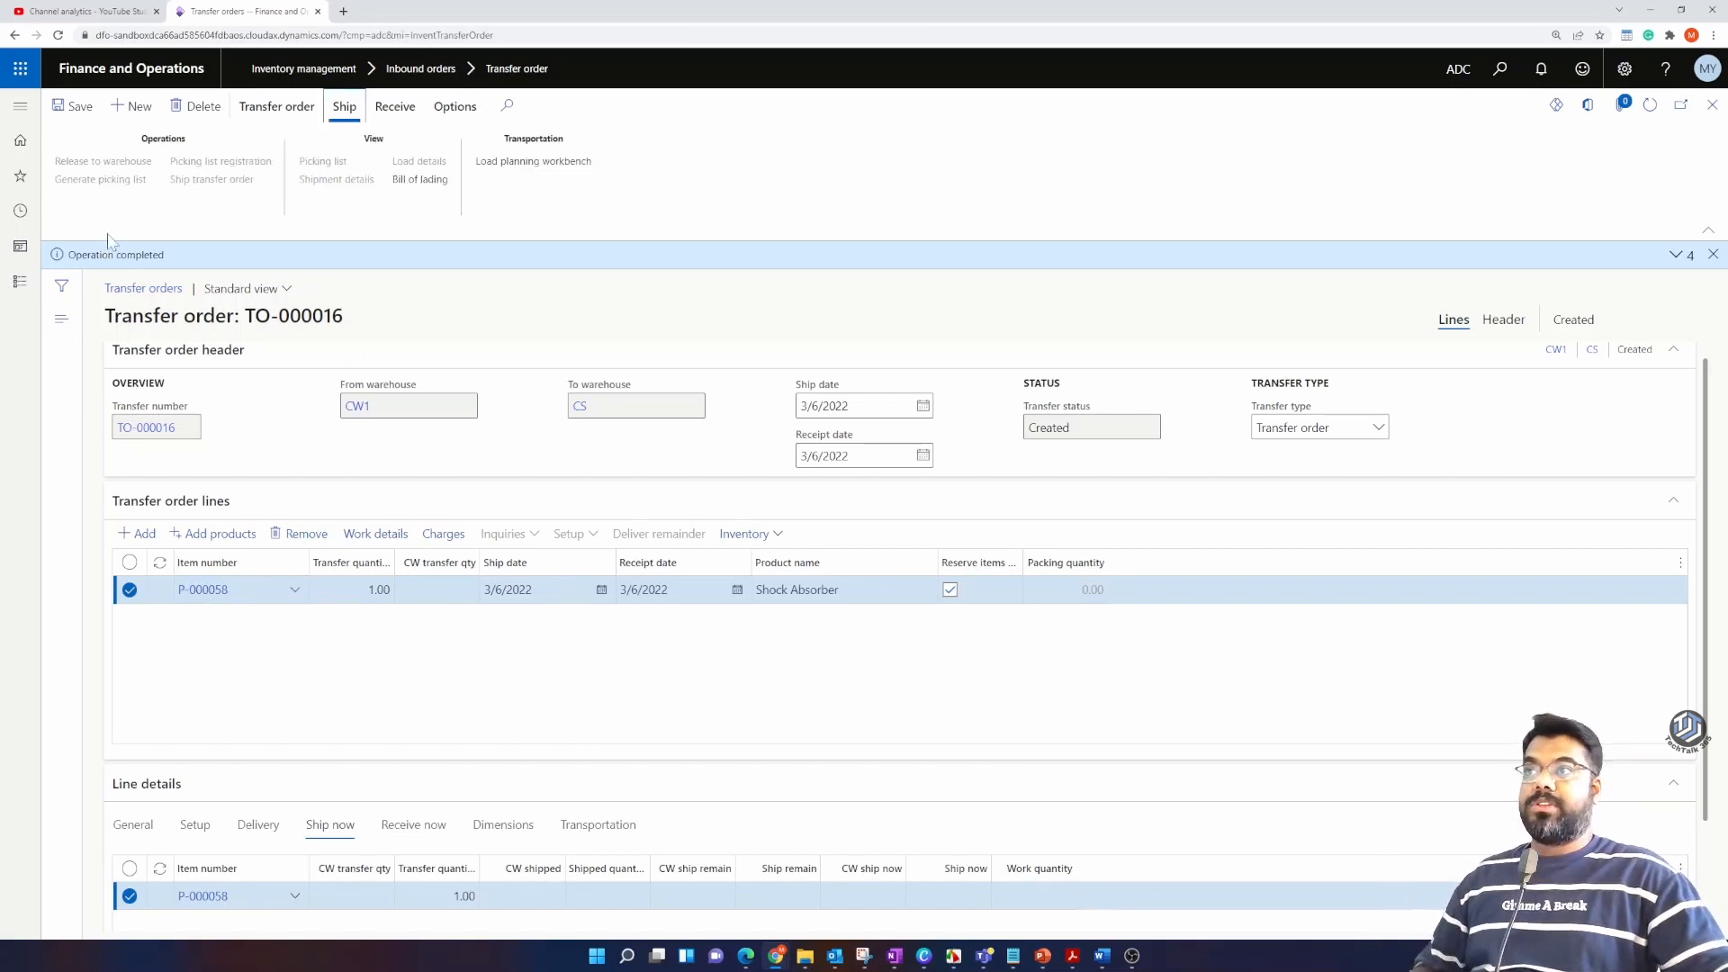
pyautogui.click(1646, 112)
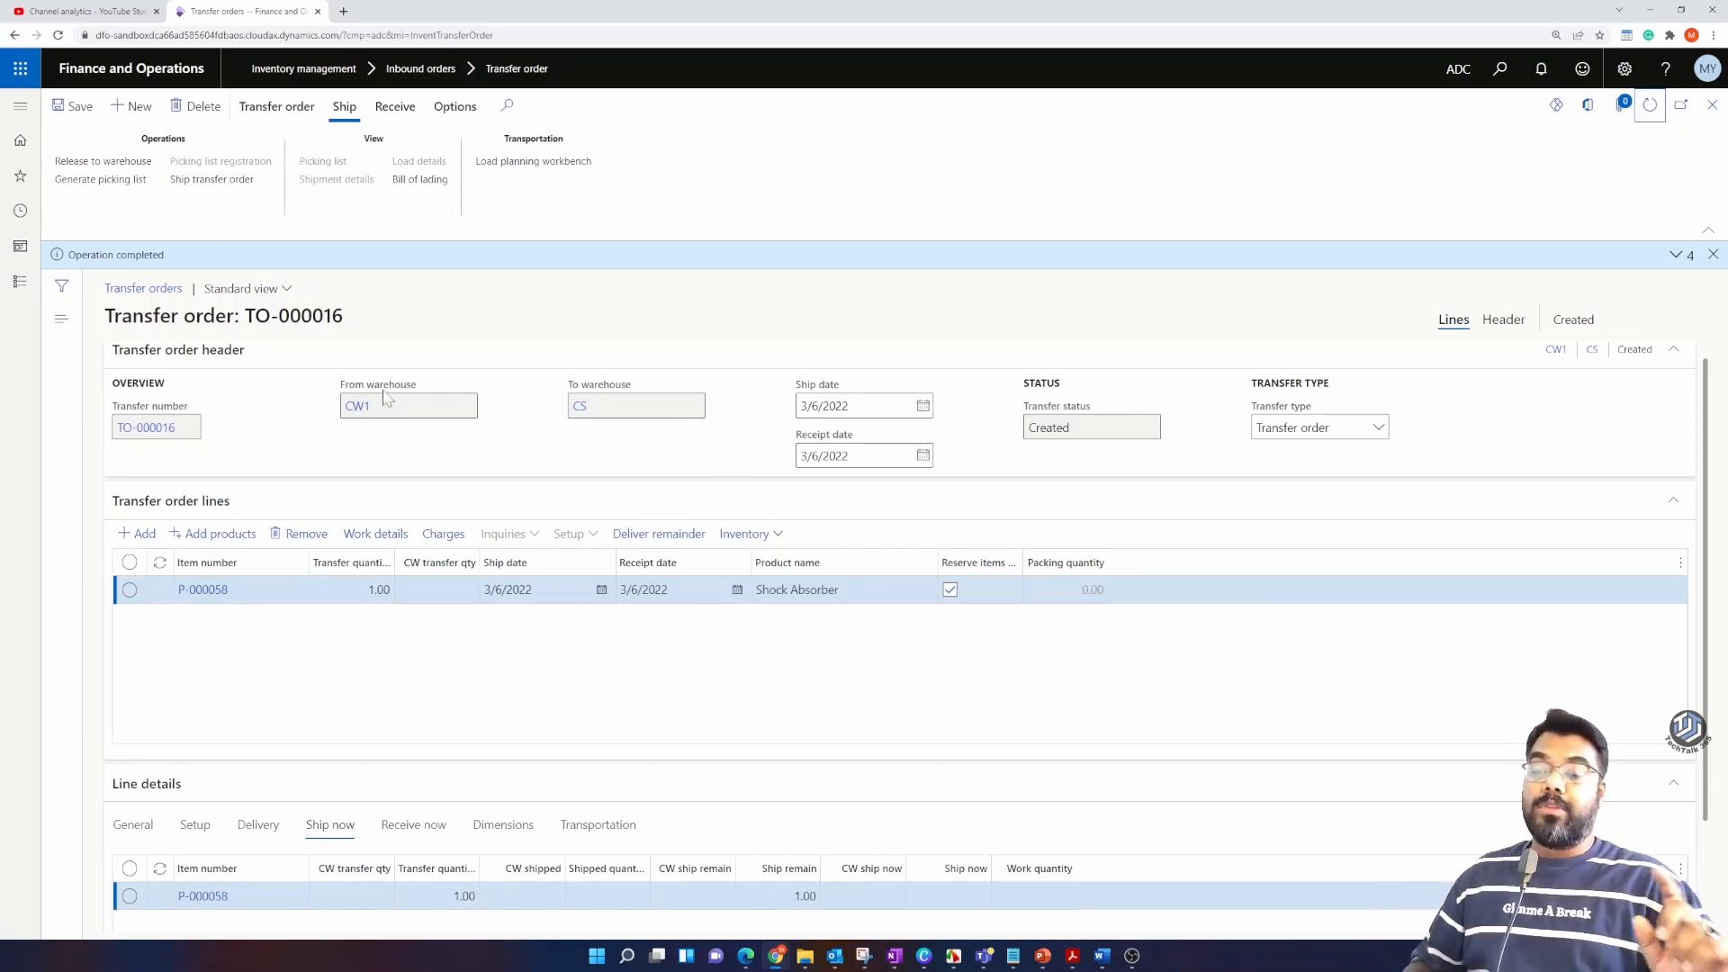
# Step: Examine the inventory transactions of the Shock Absorber line for their issue and receipt statuses, and return to the order
pyautogui.click(779, 536)
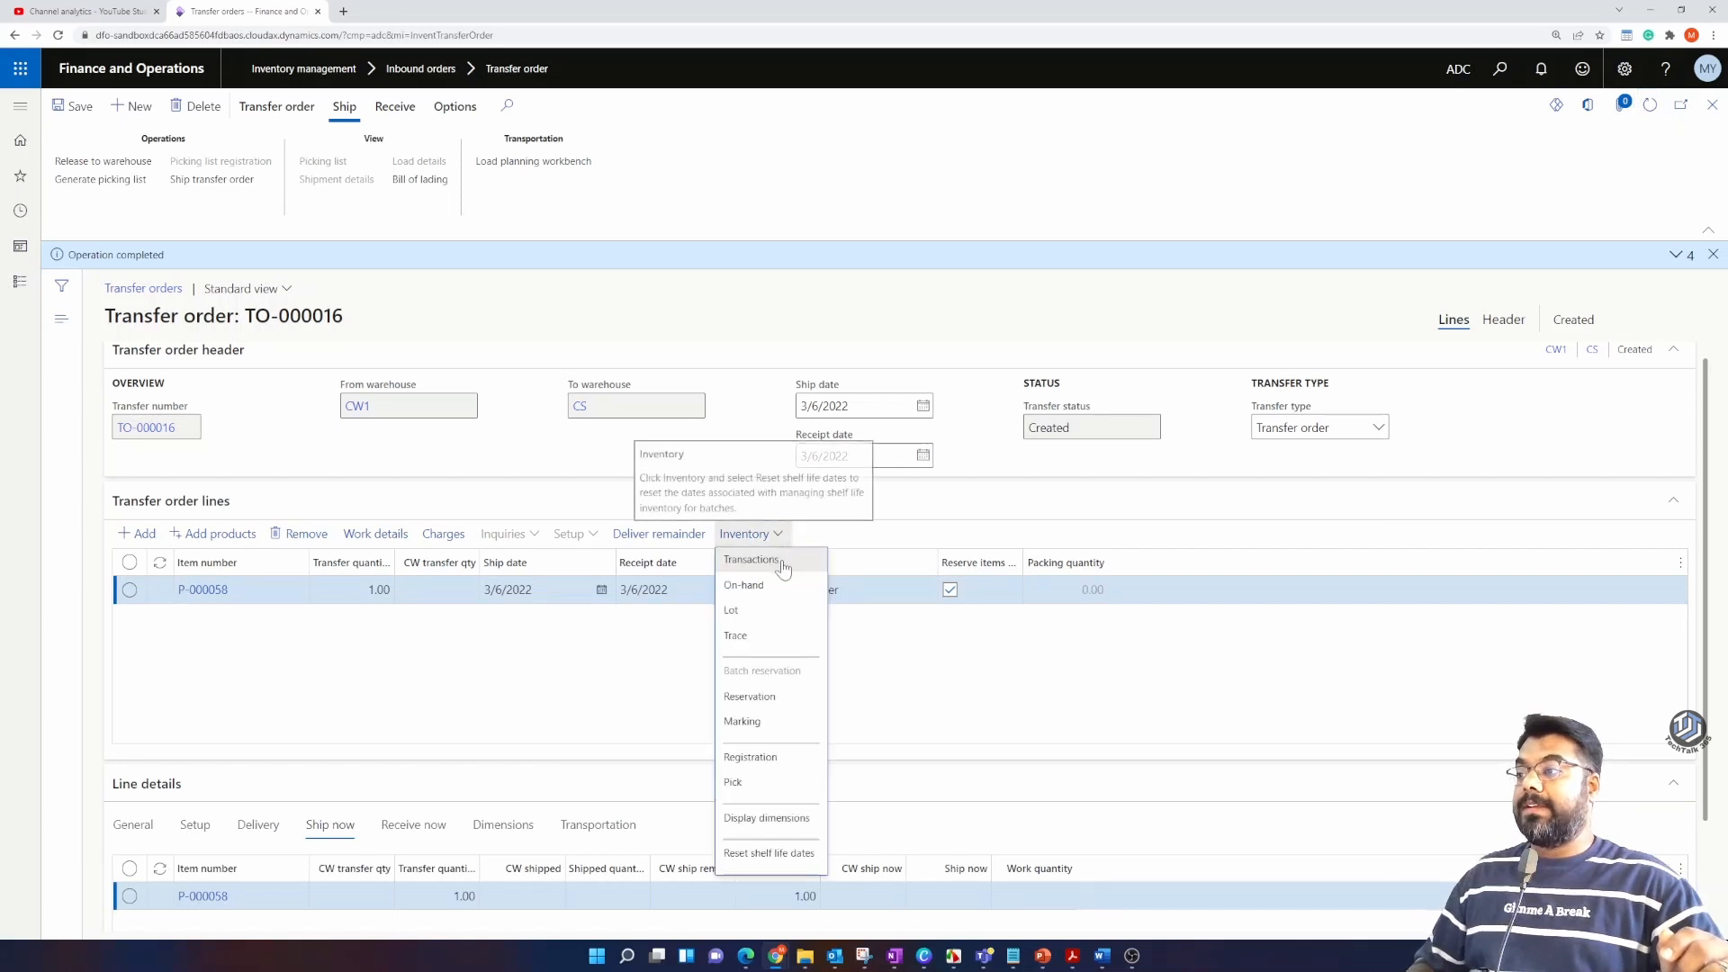
pyautogui.click(852, 693)
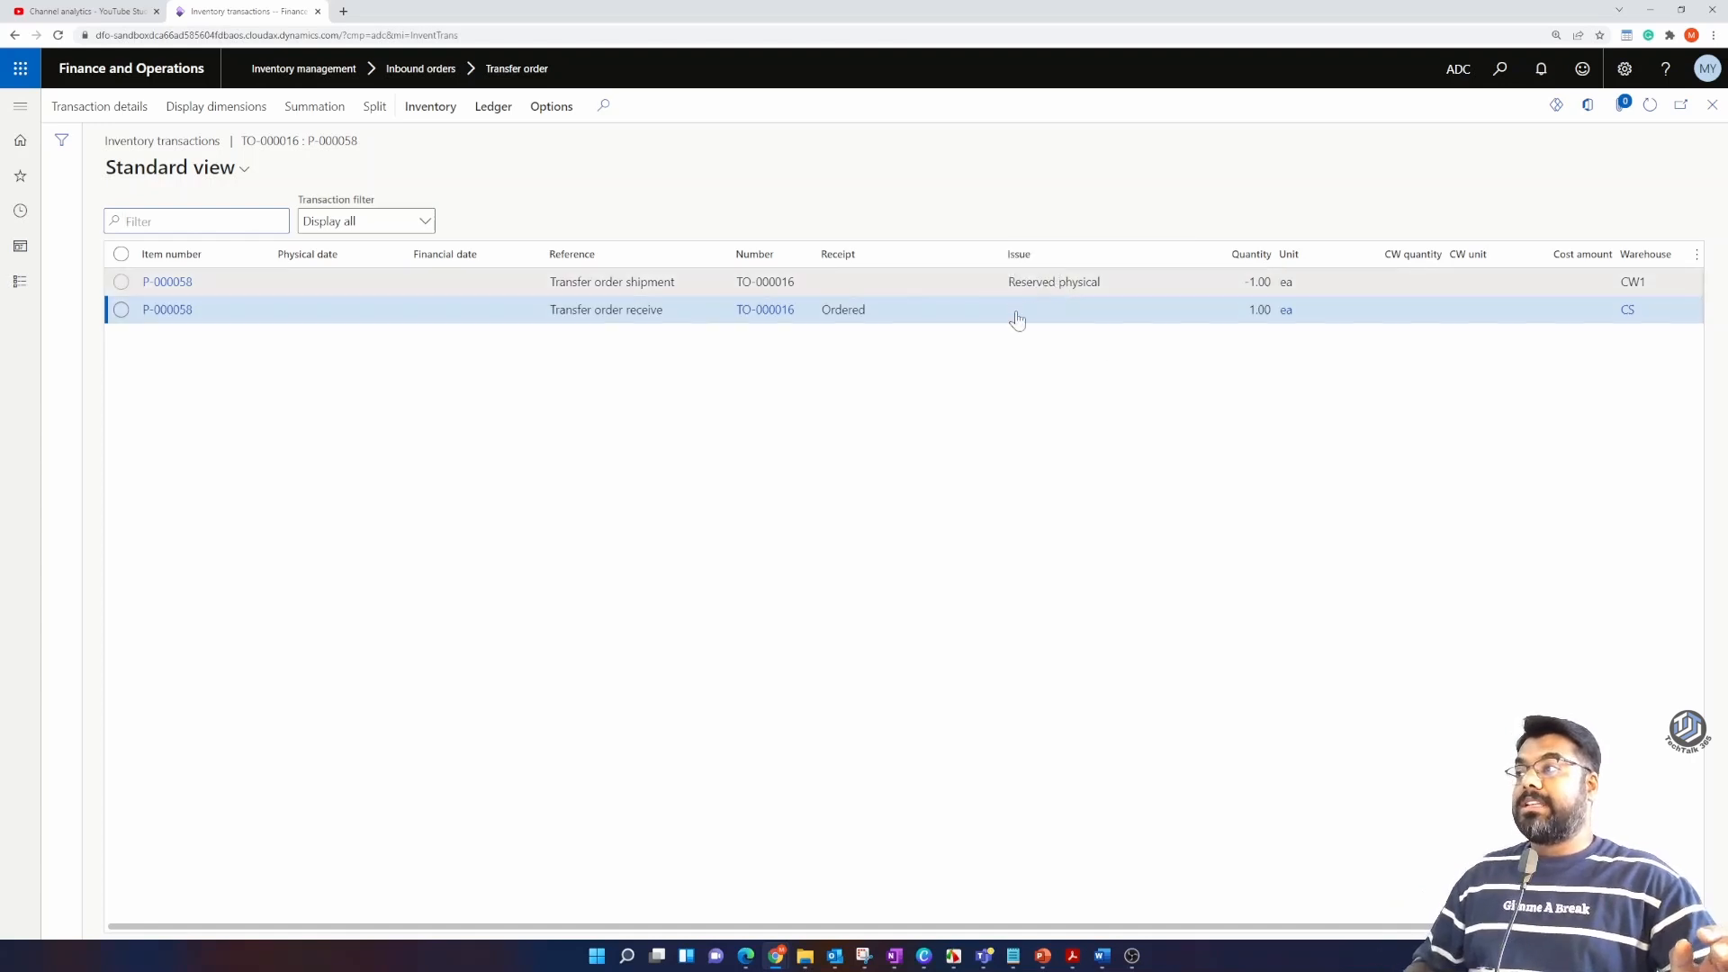
pyautogui.click(1712, 106)
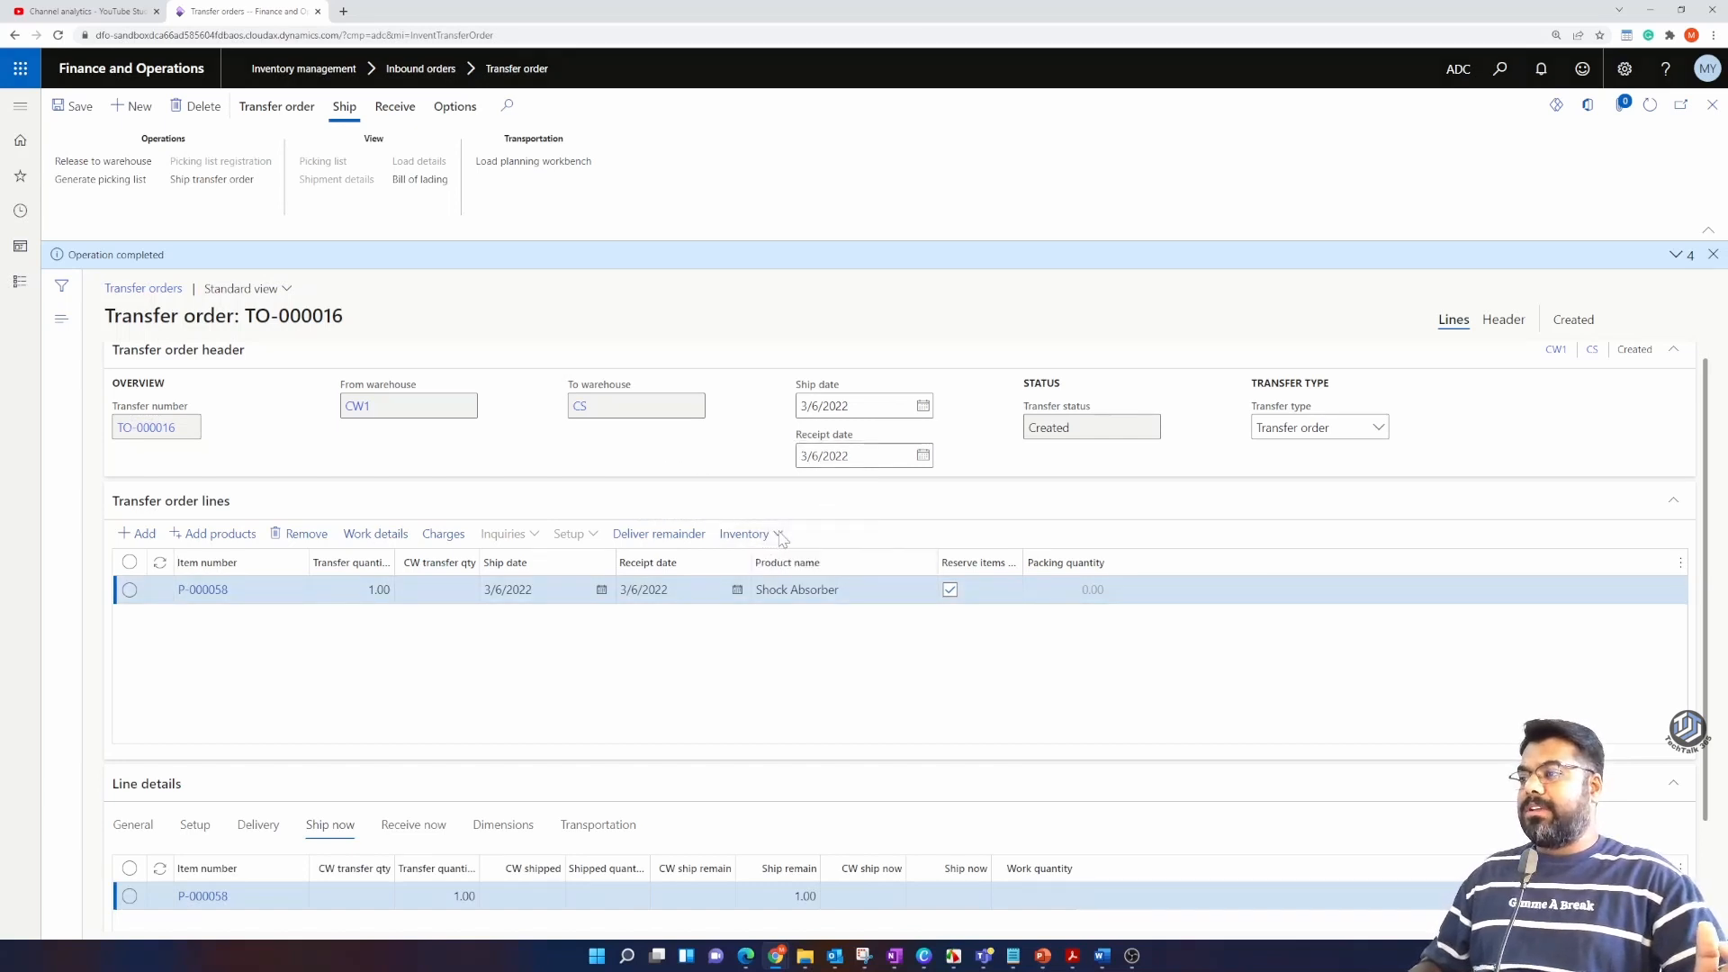
# Step: Add a picking line for the reserved Shock Absorber shipment from warehouse CW1 and confirm the pick
pyautogui.click(779, 535)
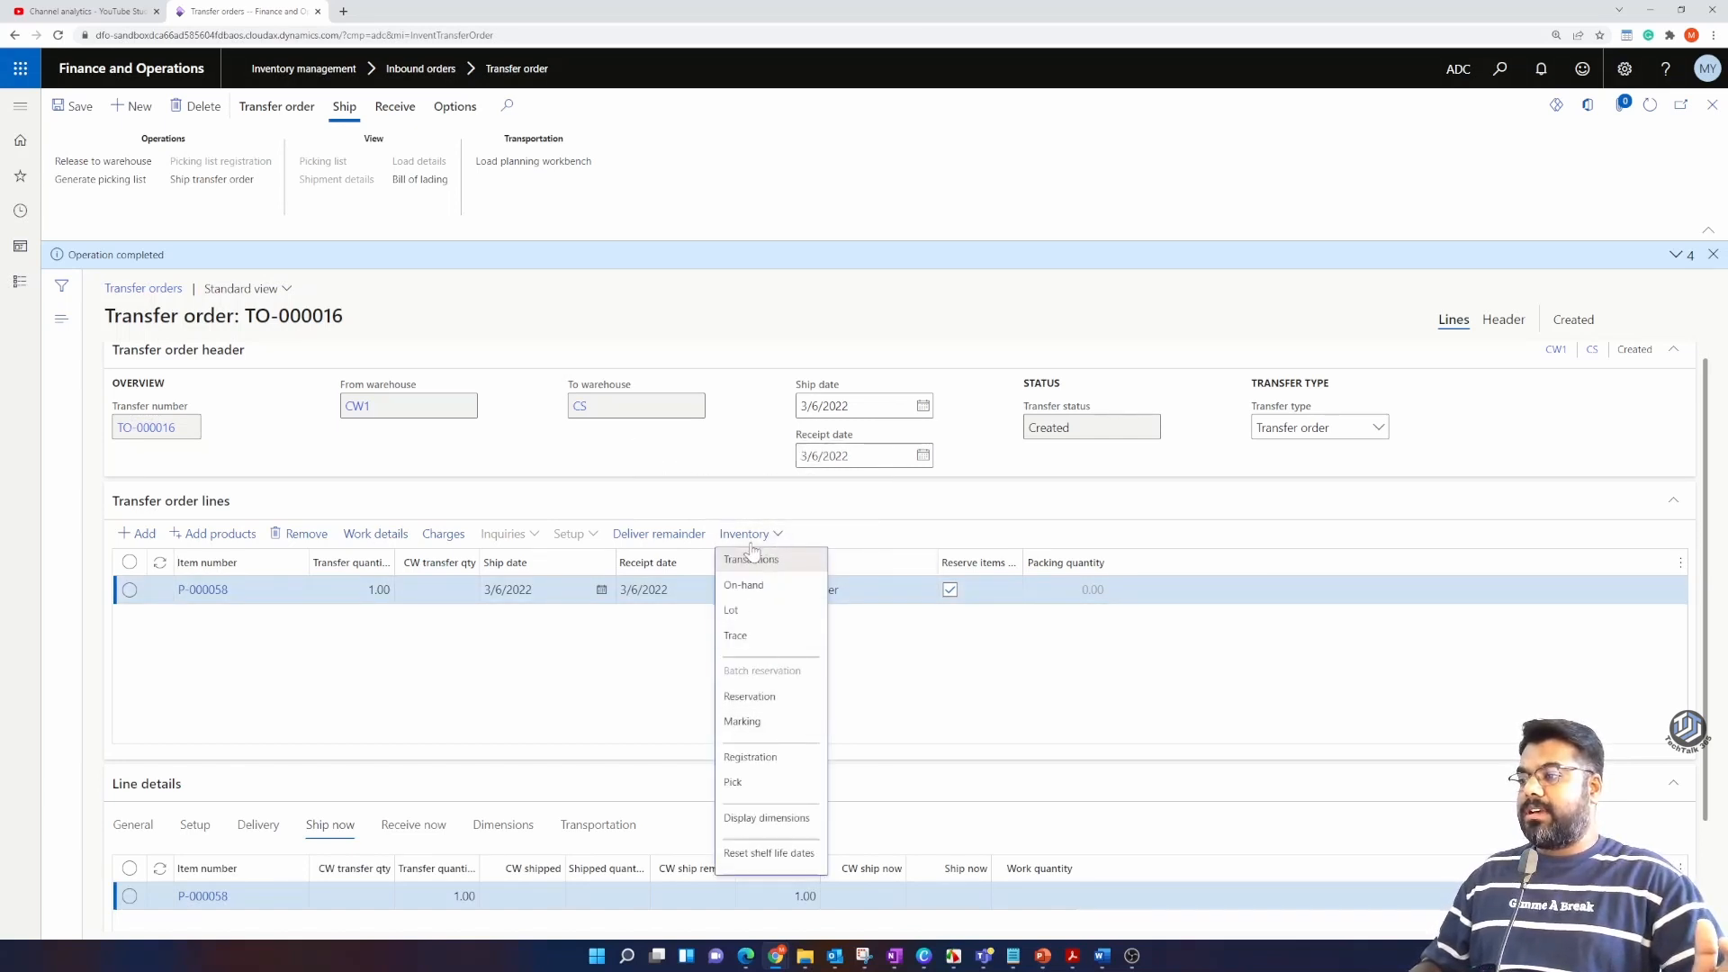
pyautogui.click(736, 785)
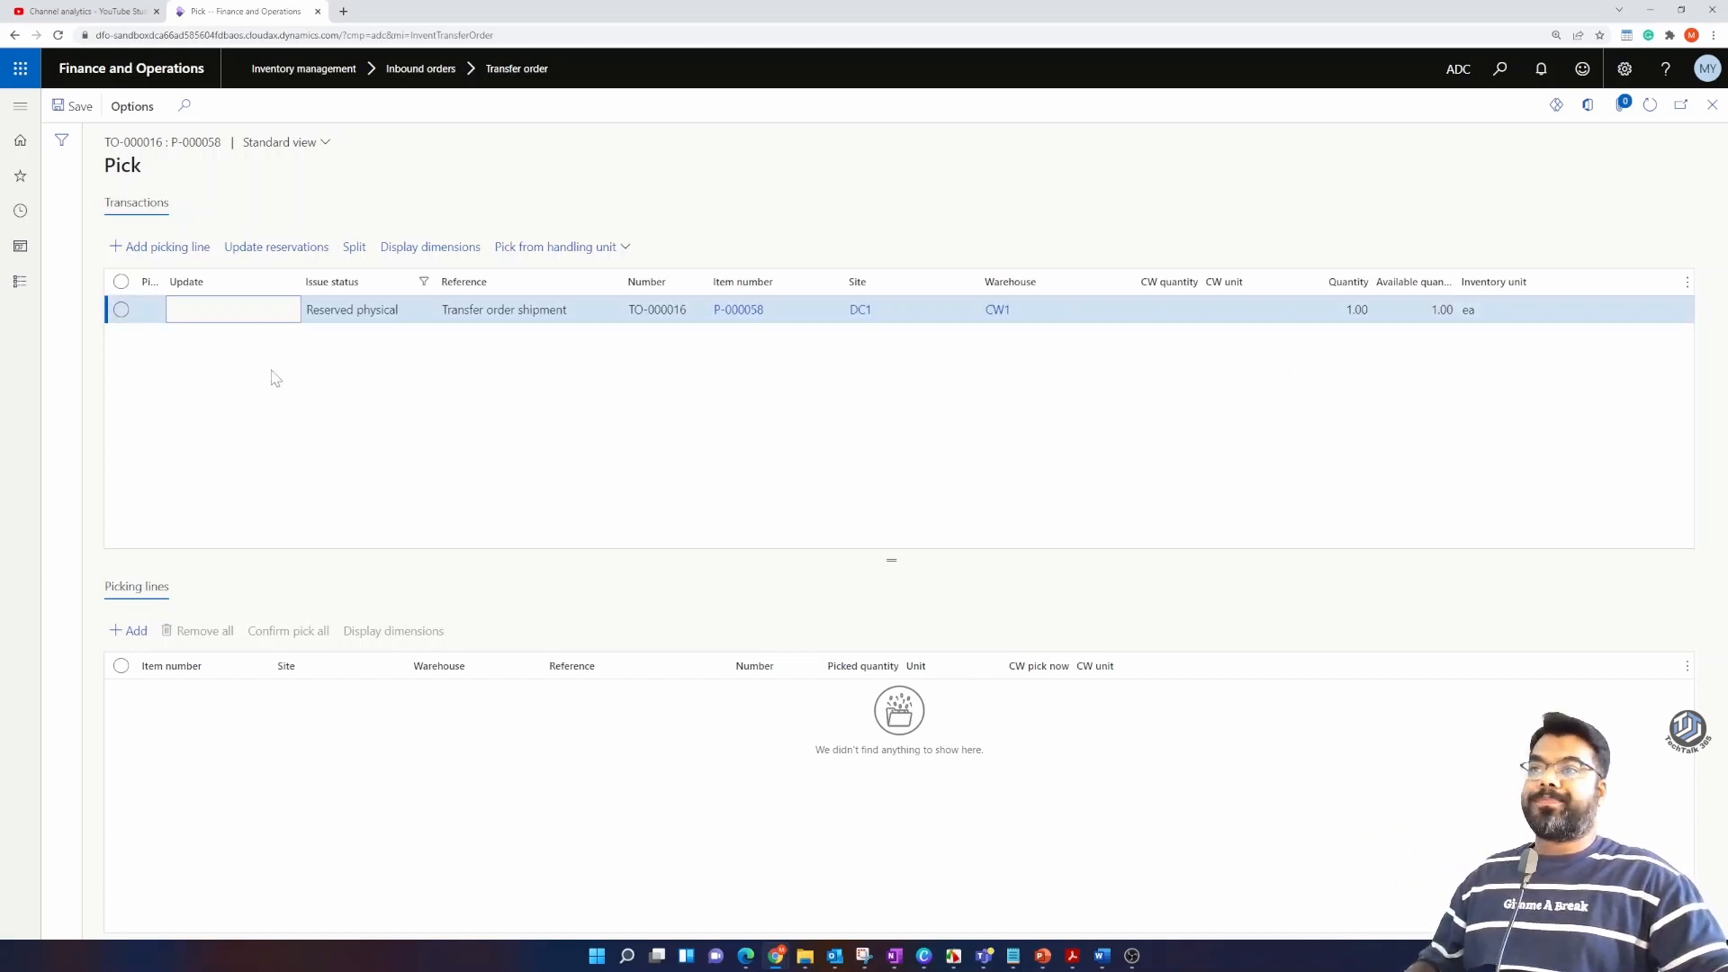
pyautogui.click(167, 248)
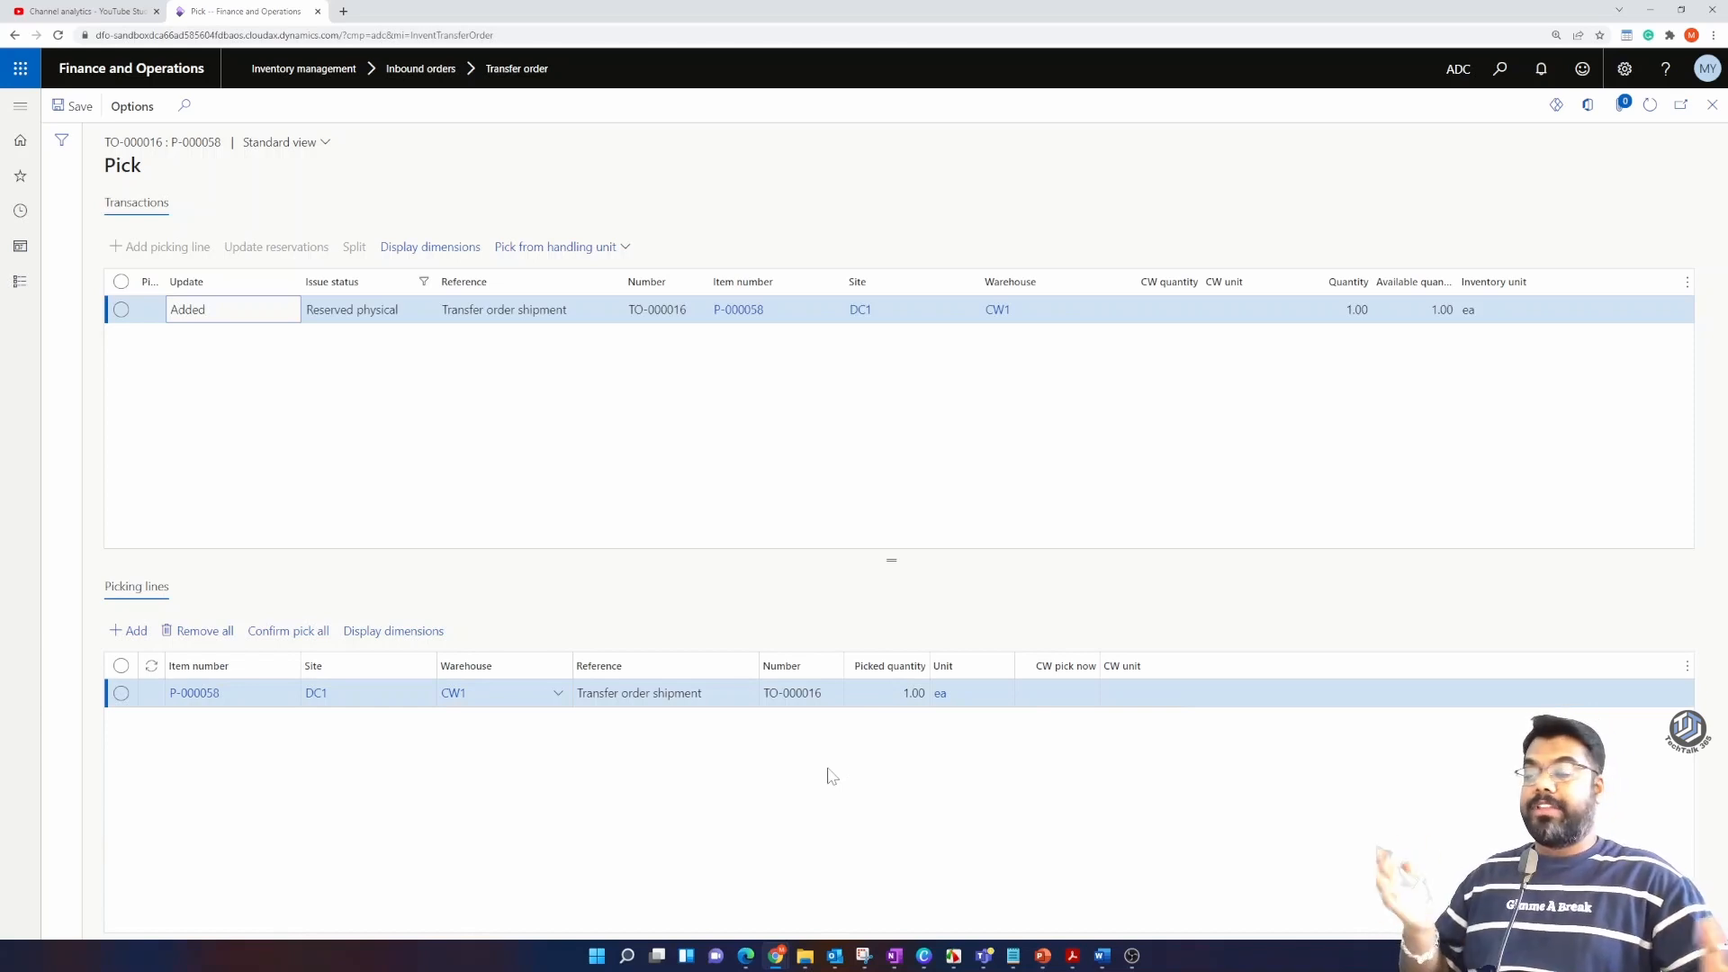
pyautogui.click(887, 693)
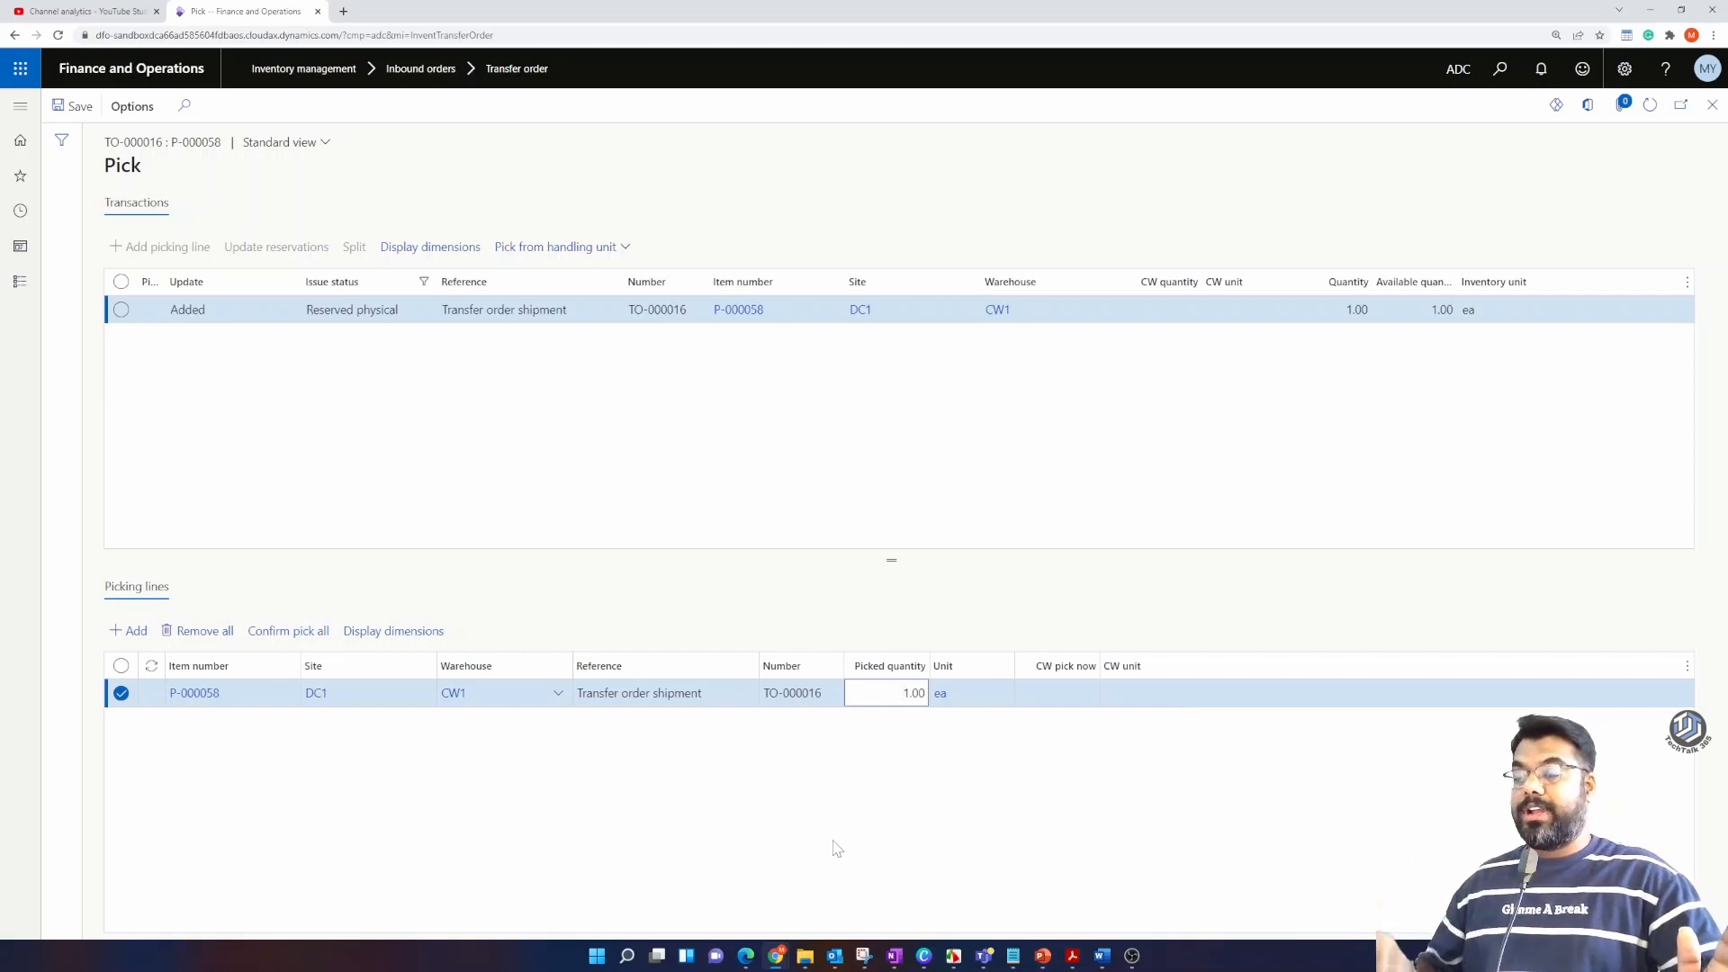
pyautogui.click(290, 634)
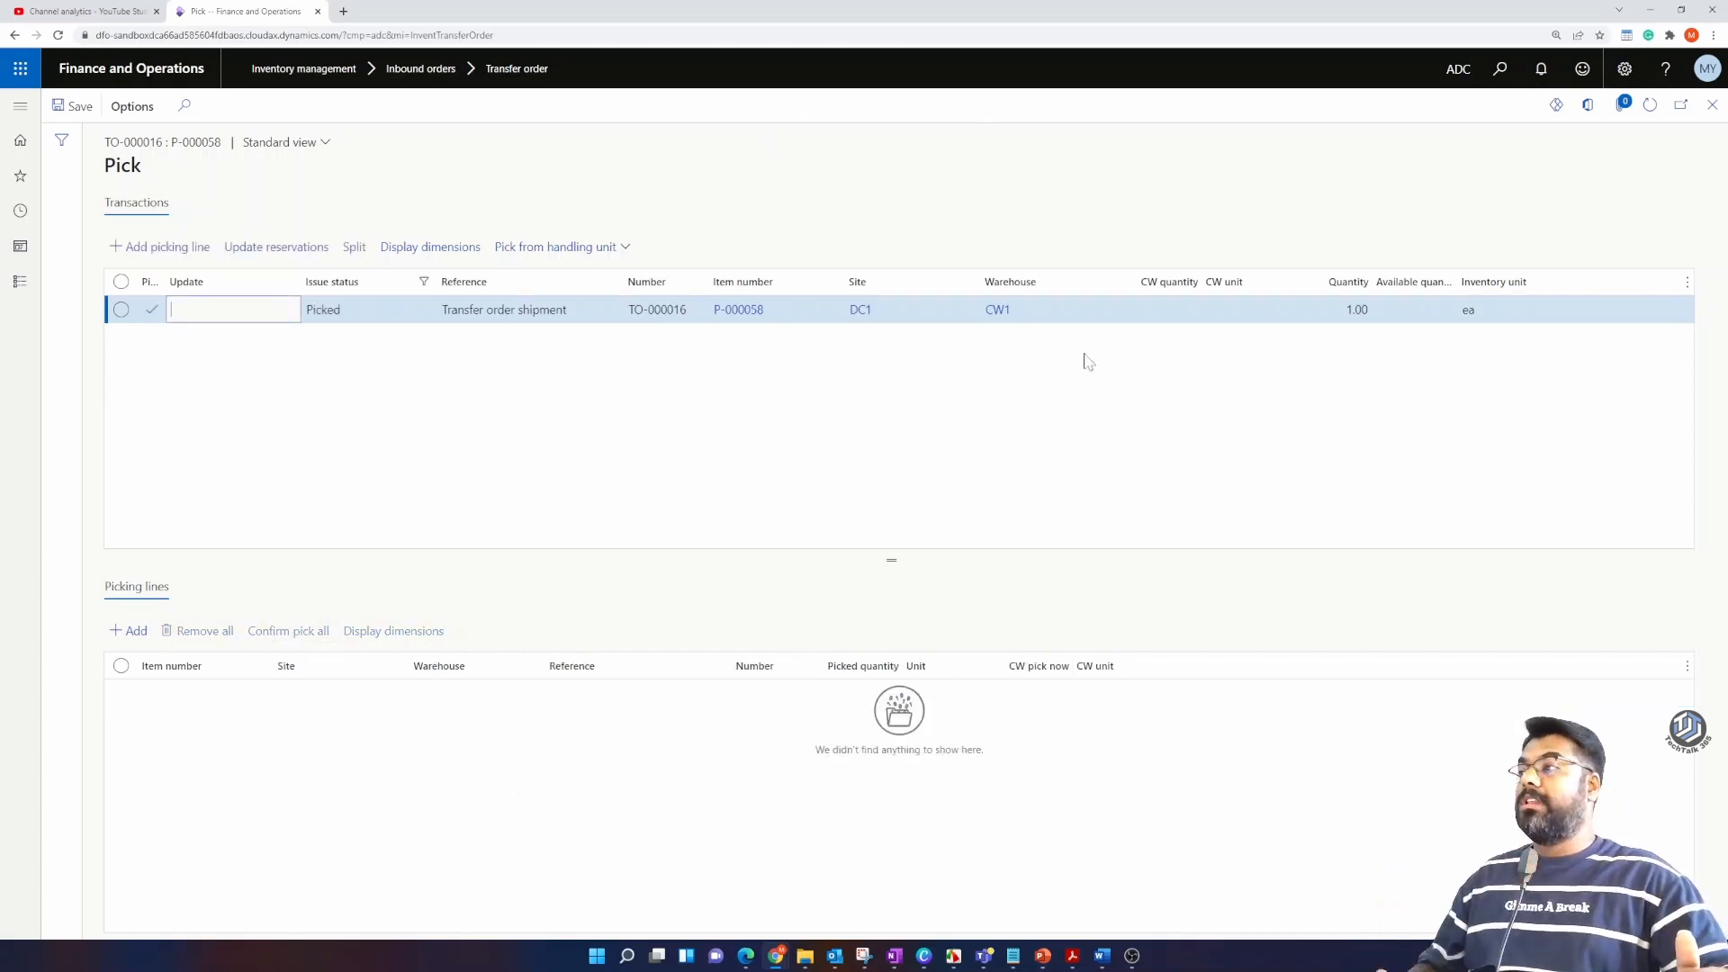
pyautogui.click(1712, 104)
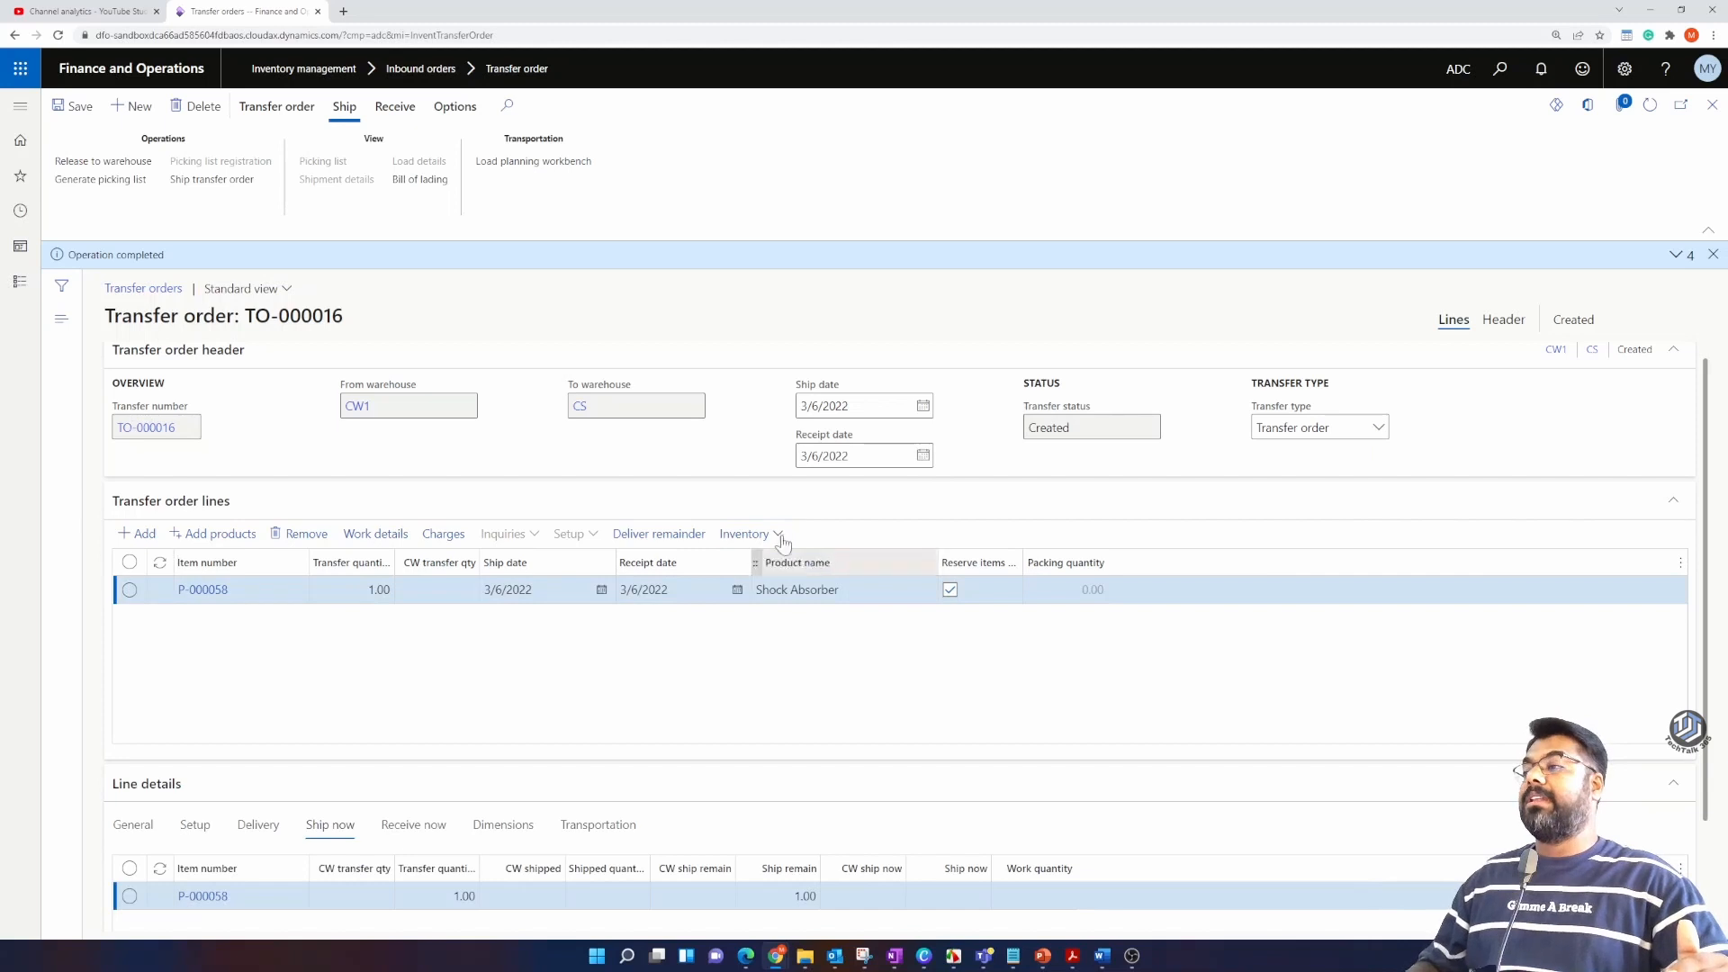
# Step: Recheck the Shock Absorber line's inventory transactions for the issue status after picking, and close them
pyautogui.click(782, 538)
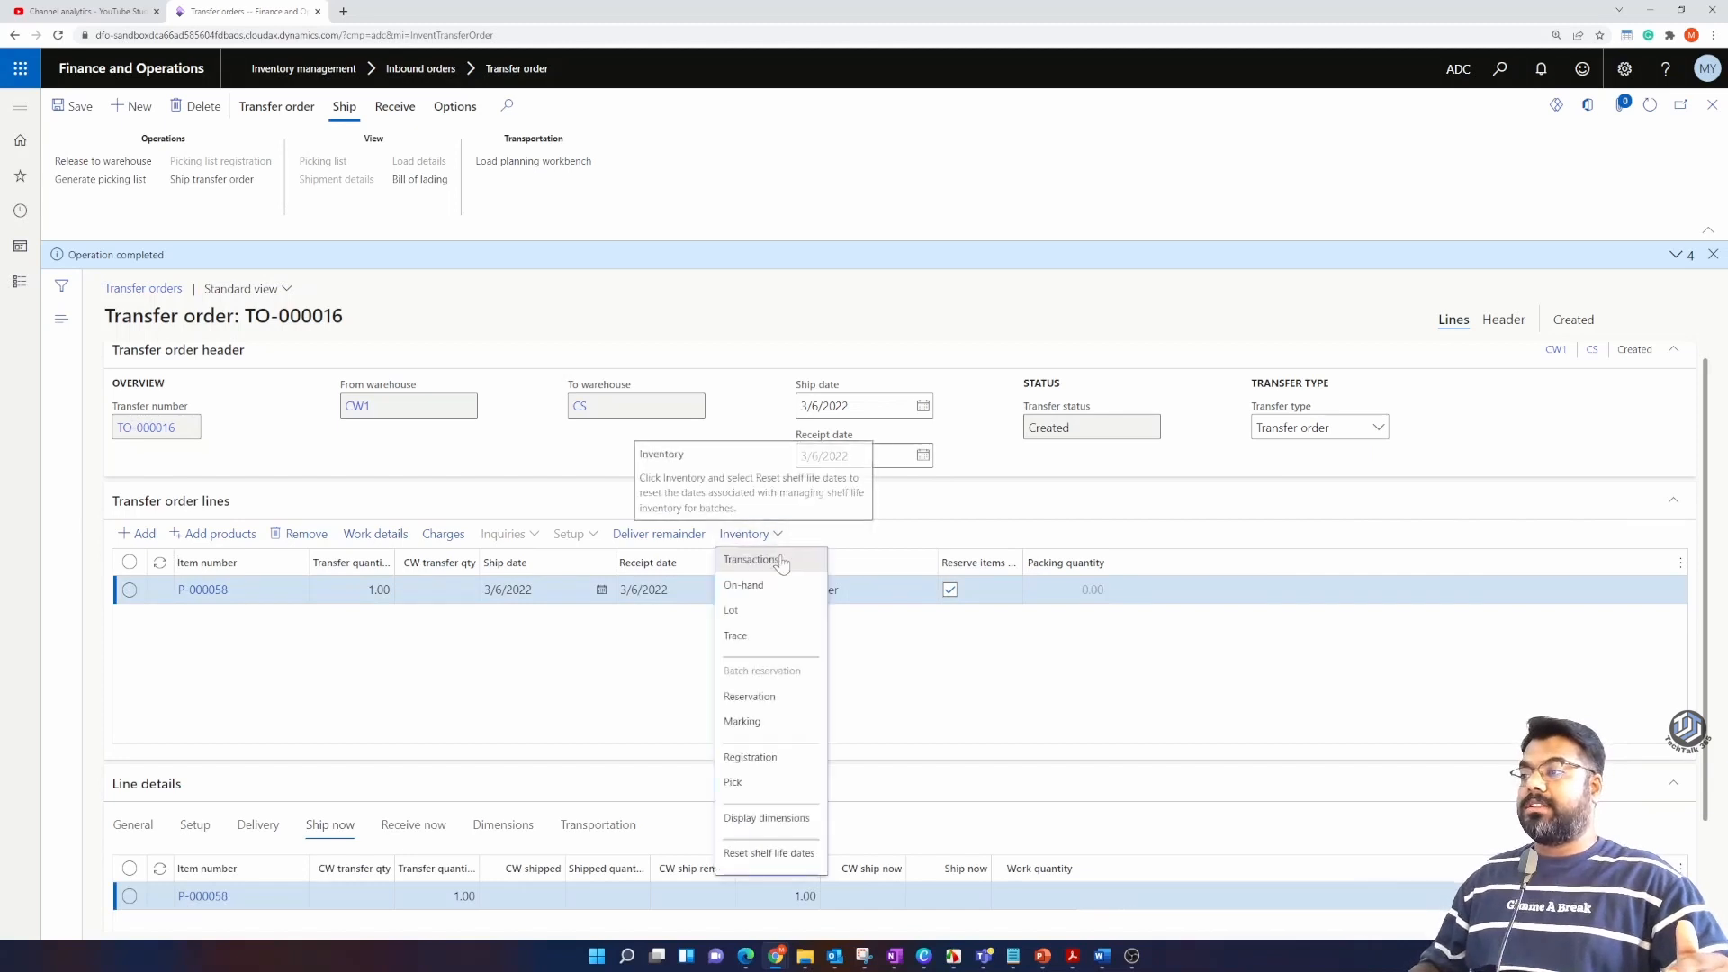
pyautogui.click(1034, 697)
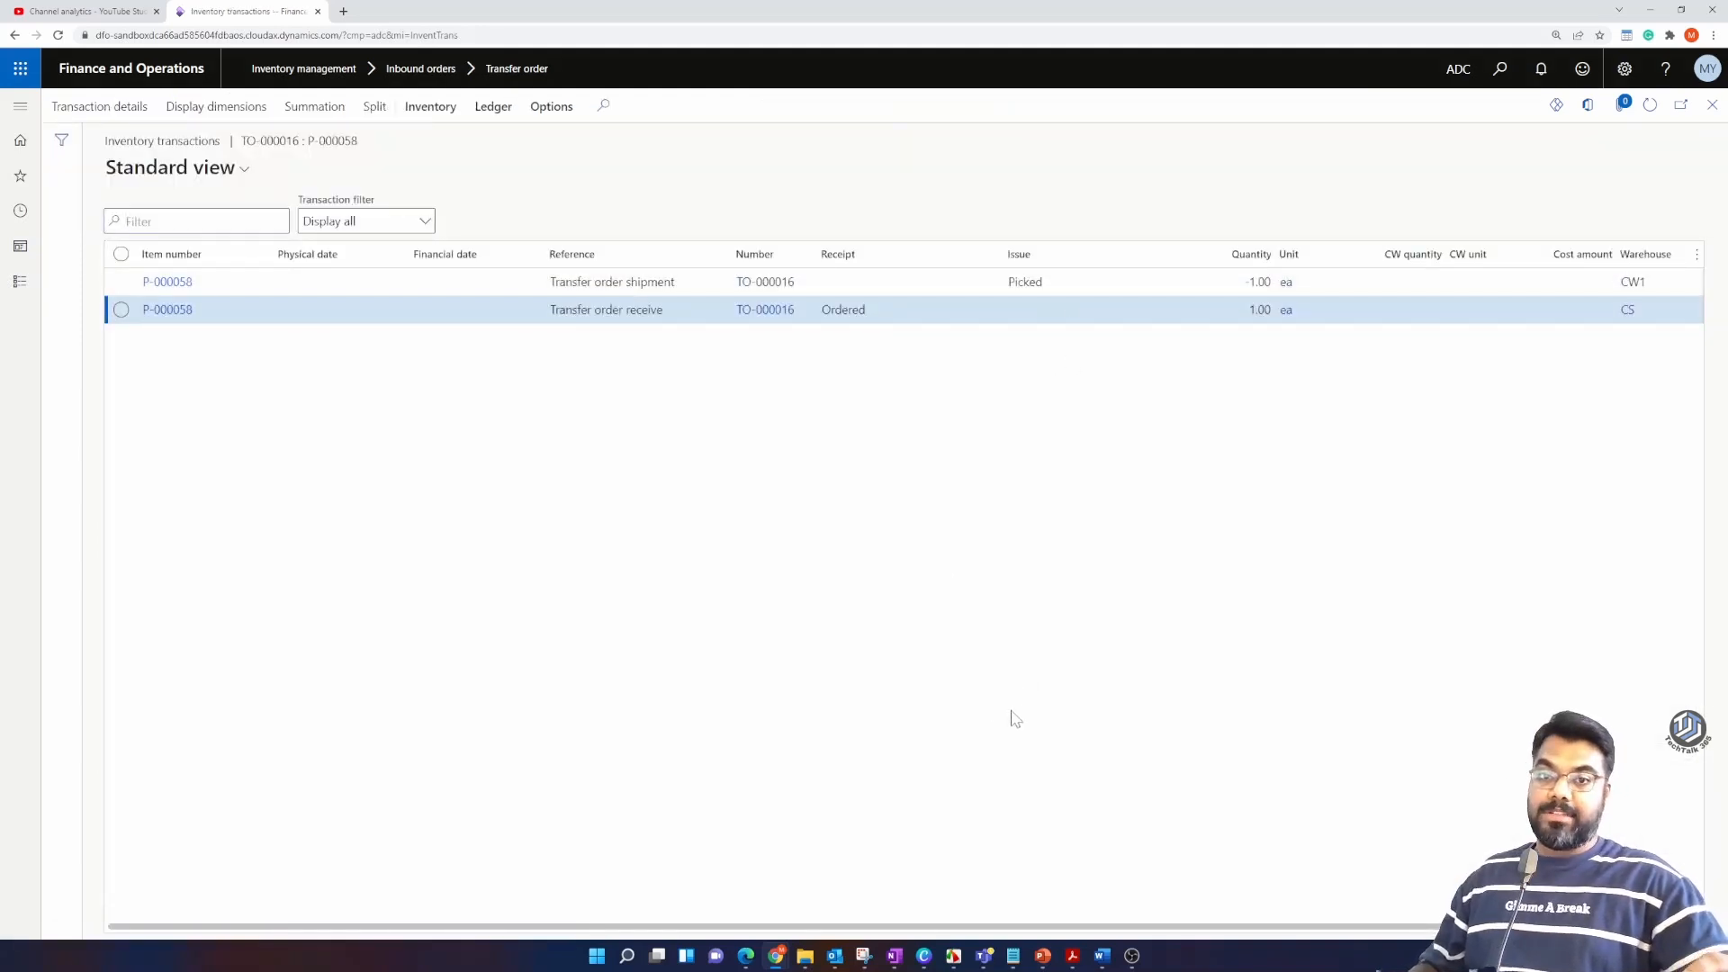
pyautogui.click(1712, 104)
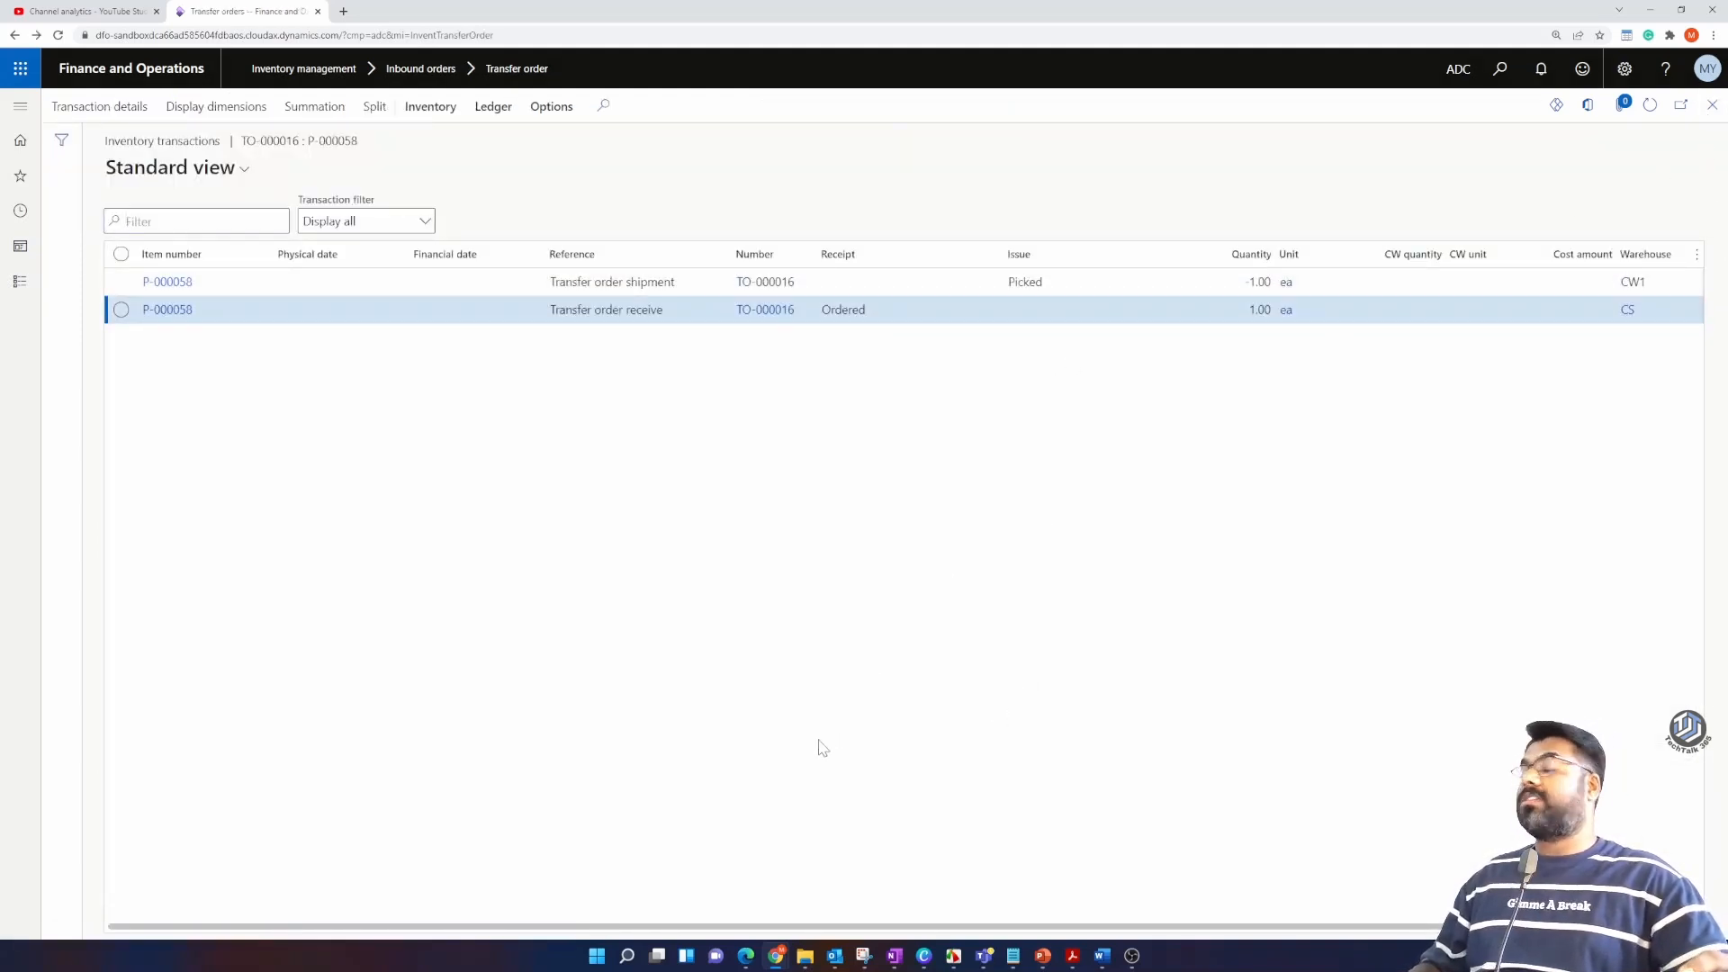